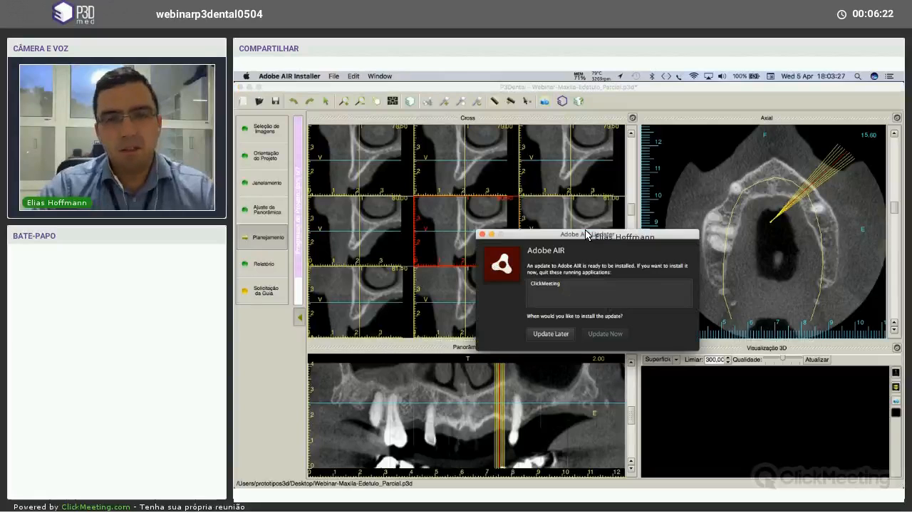
Dismiss the Adobe AIR update prompt and examine the maxilla's cross-sectional slices between the front teeth and the posterior edentulous area.
left_click(501, 206)
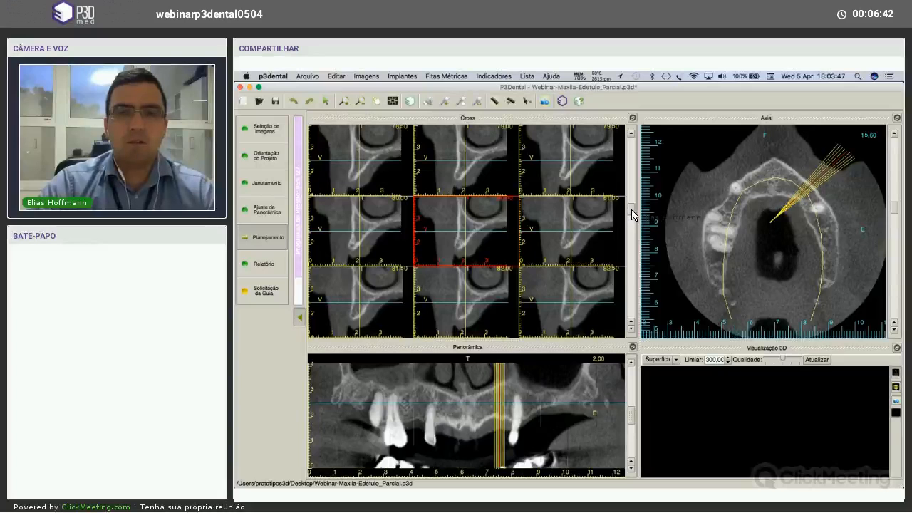
scroll(632, 207, "down", 5)
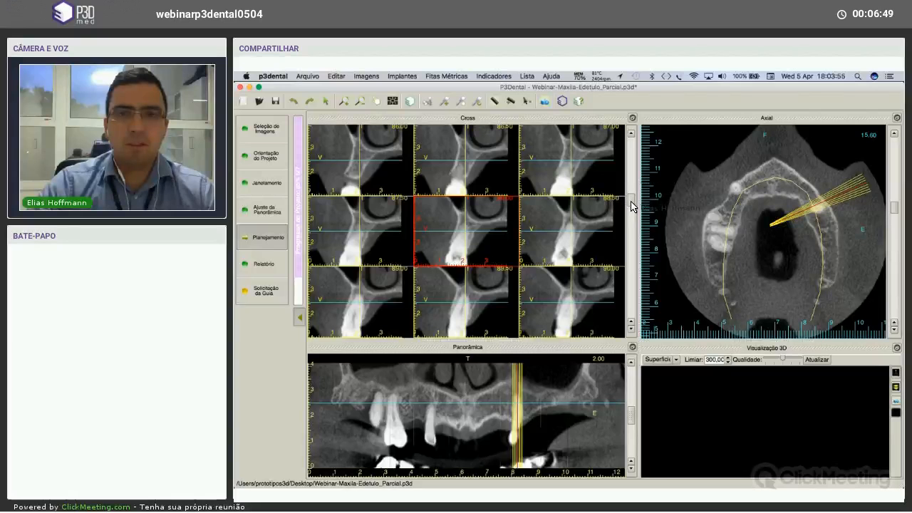
scroll(631, 207, "down", 2)
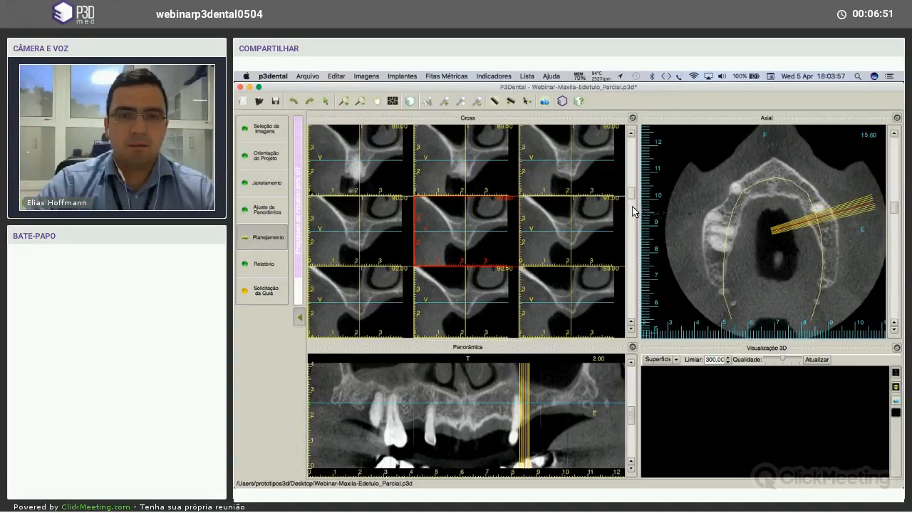
left_click_drag(632, 193, 632, 208)
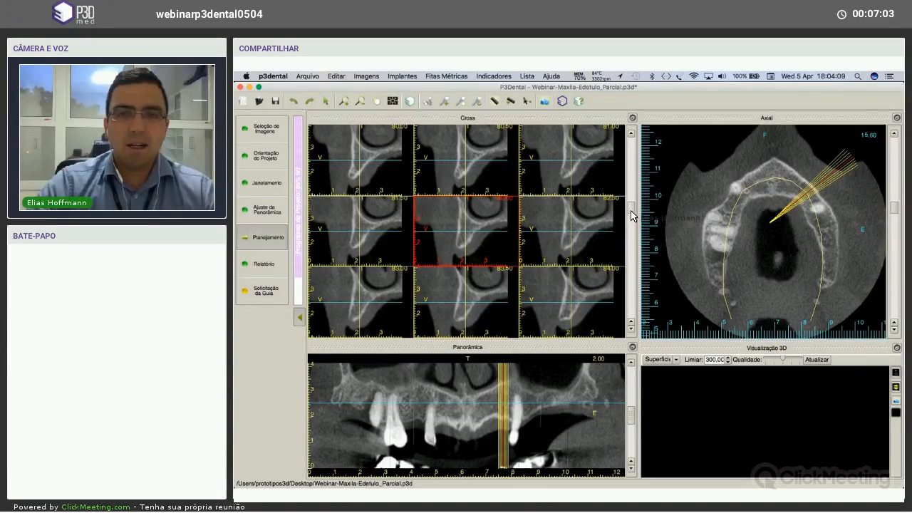
left_click_drag(631, 211, 615, 229)
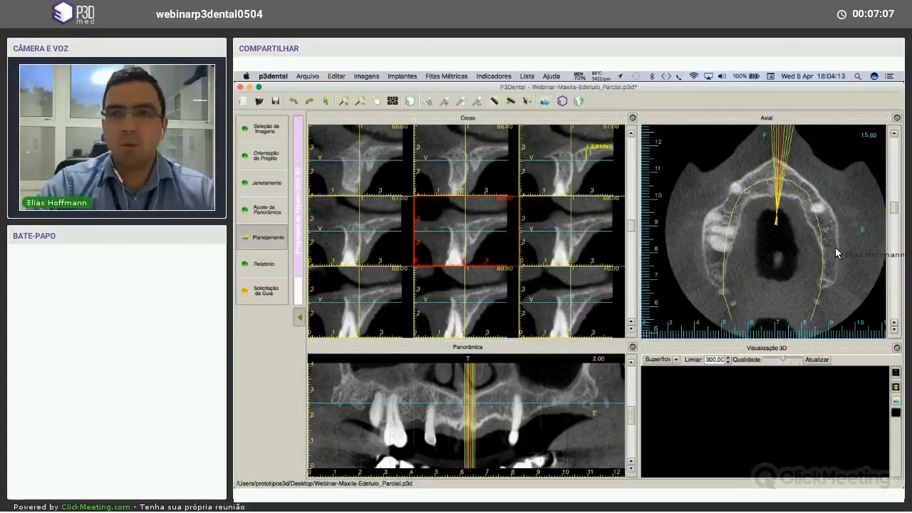
scroll(483, 237, "down", 3)
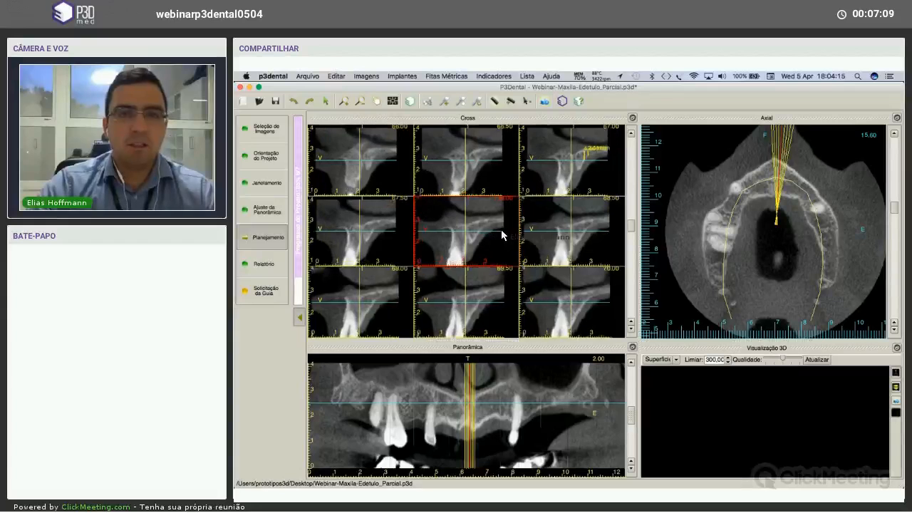
mouse_move(630, 227)
left_mouse_down()
mouse_move(632, 158)
mouse_move(633, 290)
mouse_move(648, 176)
mouse_move(659, 201)
mouse_move(630, 252)
mouse_move(632, 213)
left_mouse_up()
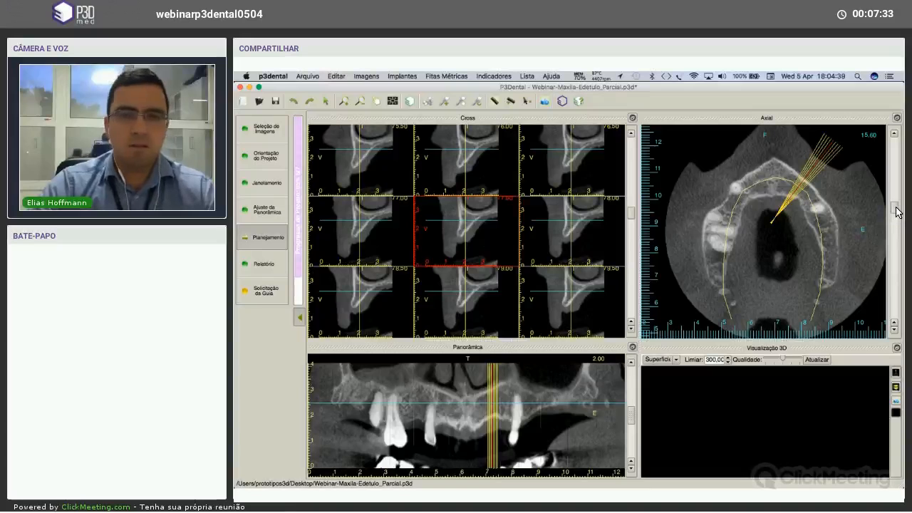
Examine the axial slices through the full height of the maxilla, from the sinus level down to the tooth crowns and back.
scroll(897, 206, "up", 10)
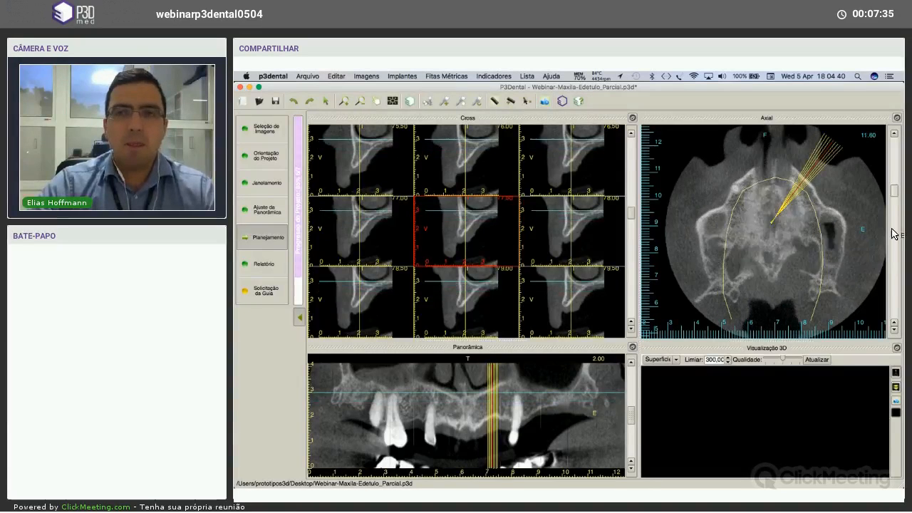
scroll(891, 246, "down", 10)
scroll(897, 228, "up", 6)
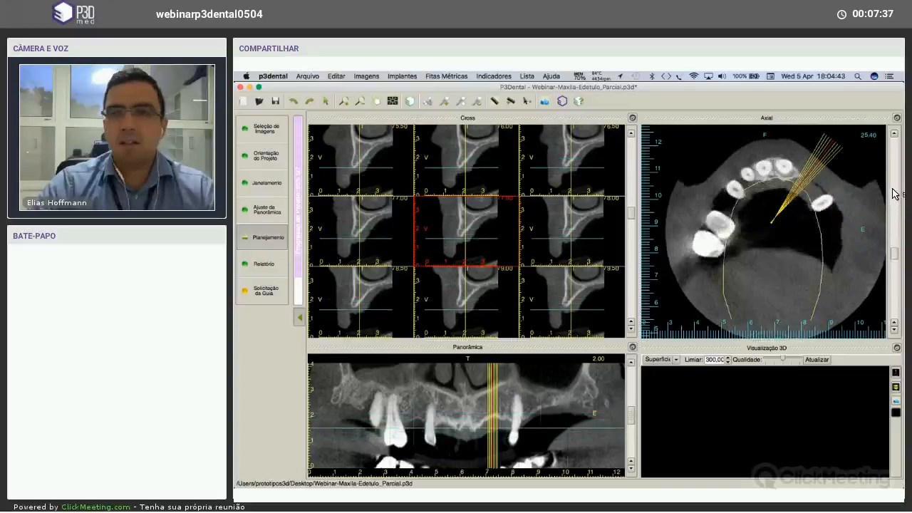
scroll(899, 214, "up", 5)
scroll(896, 204, "down", 15)
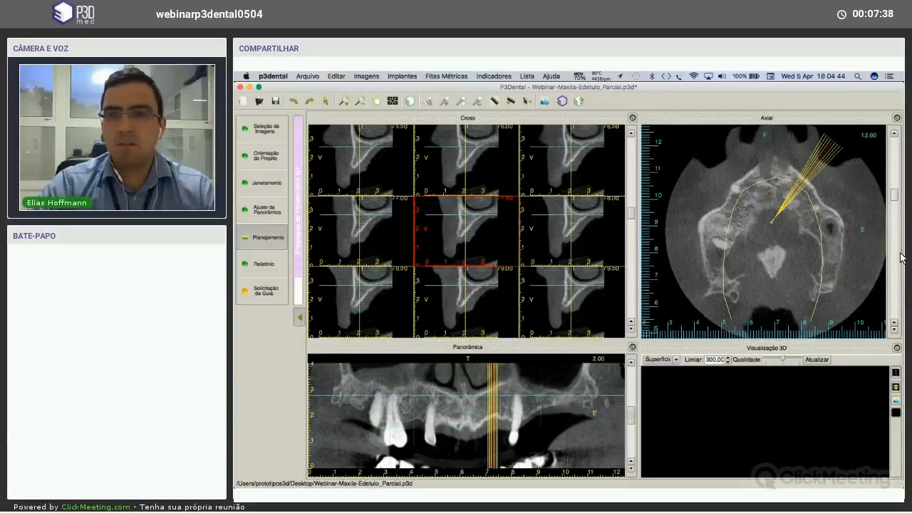
scroll(893, 187, "up", 8)
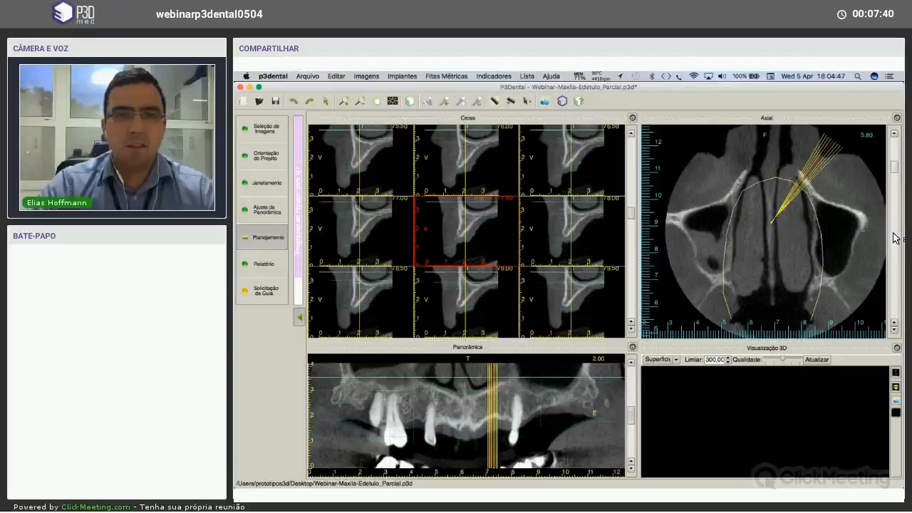
scroll(896, 168, "down", 6)
scroll(896, 179, "up", 12)
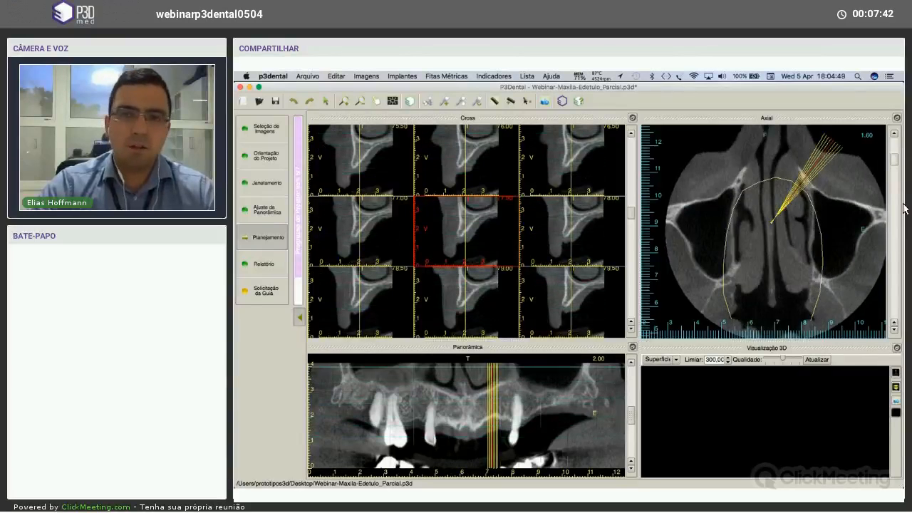
scroll(896, 209, "down", 4)
scroll(897, 210, "down", 2)
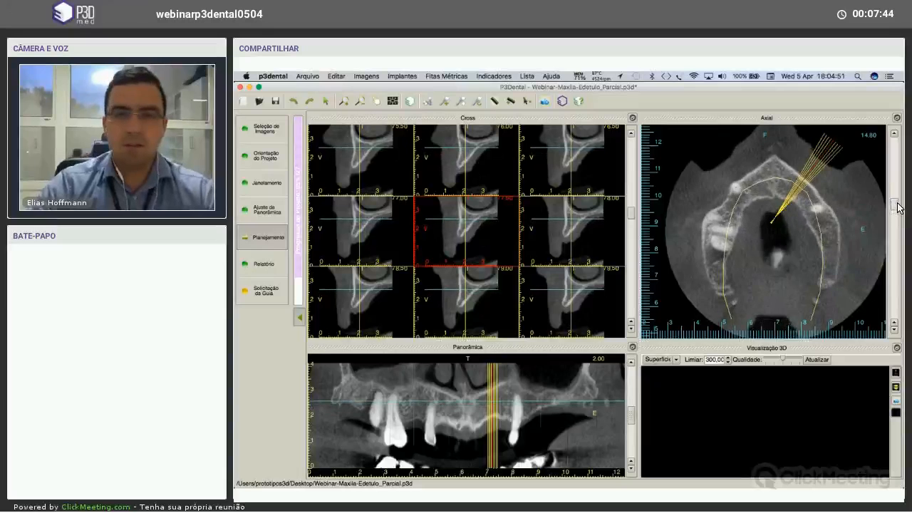
scroll(891, 171, "up", 6)
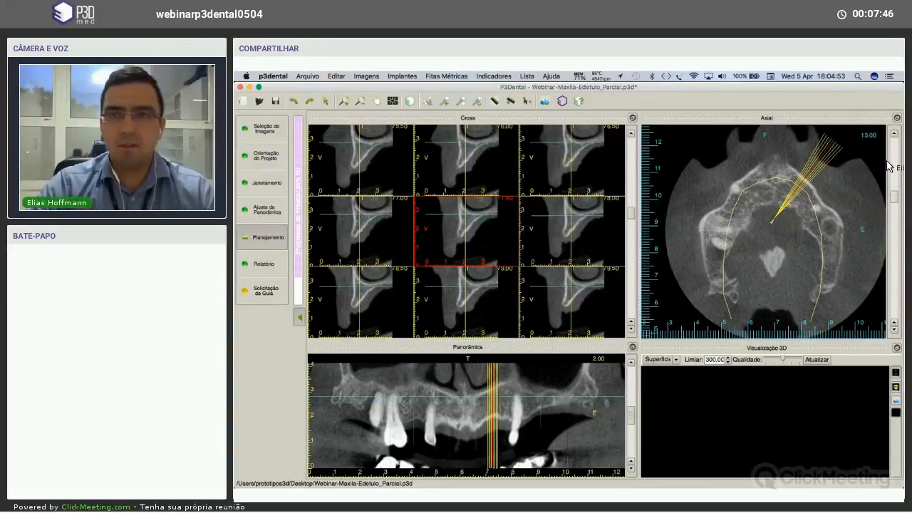
scroll(817, 161, "down", 3)
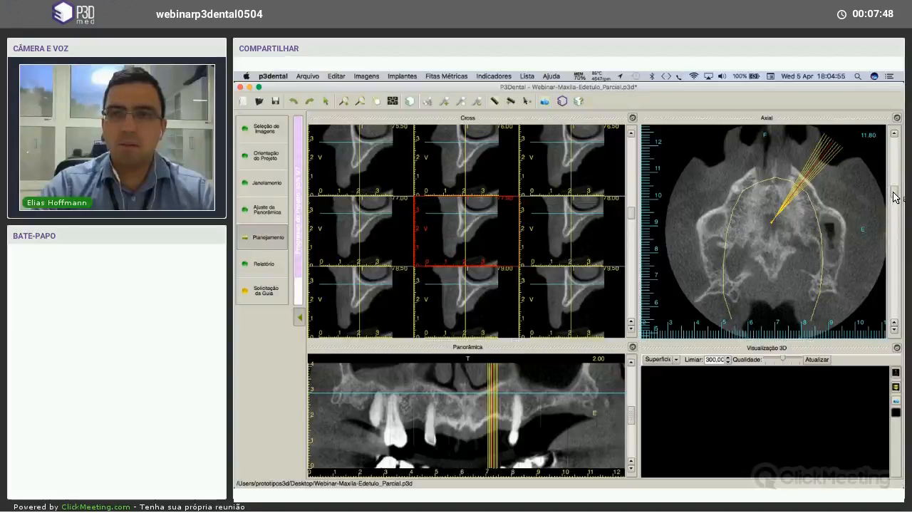
scroll(896, 194, "up", 10)
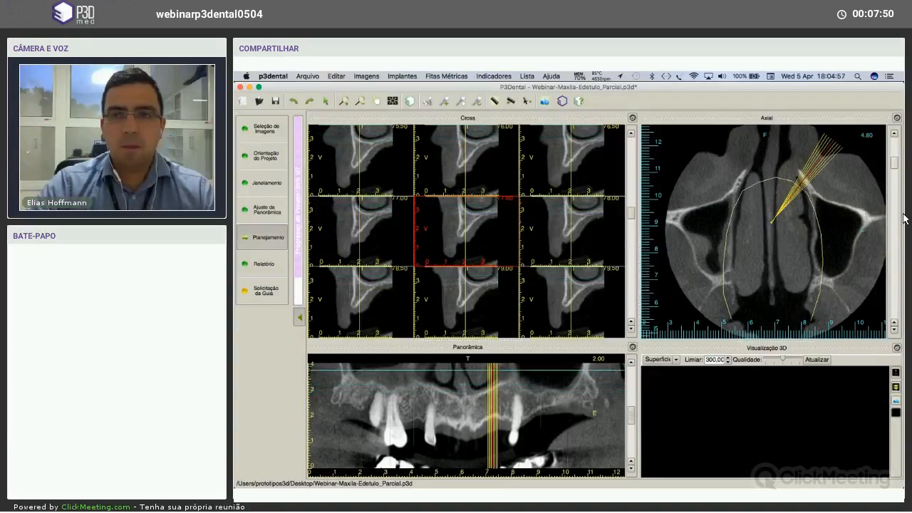
scroll(899, 235, "down", 20)
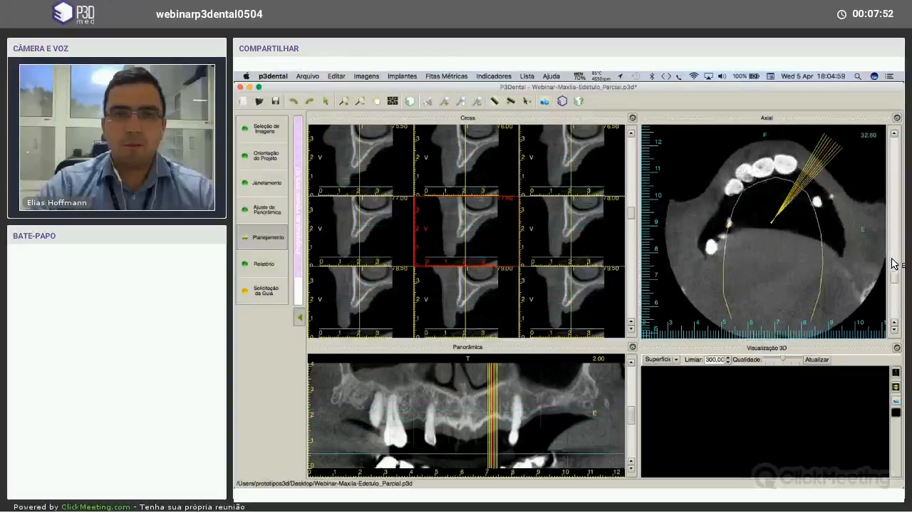
scroll(892, 263, "up", 20)
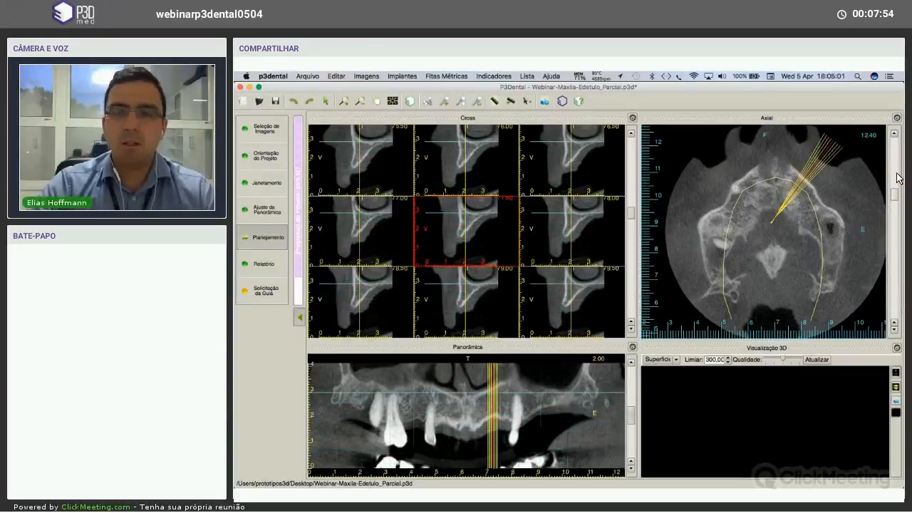
scroll(899, 178, "up", 2)
scroll(899, 214, "down", 10)
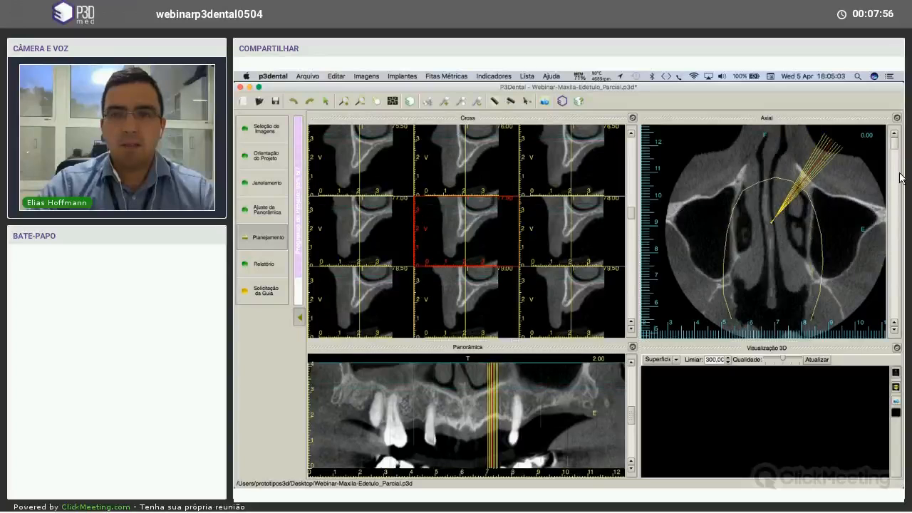
scroll(900, 251, "down", 14)
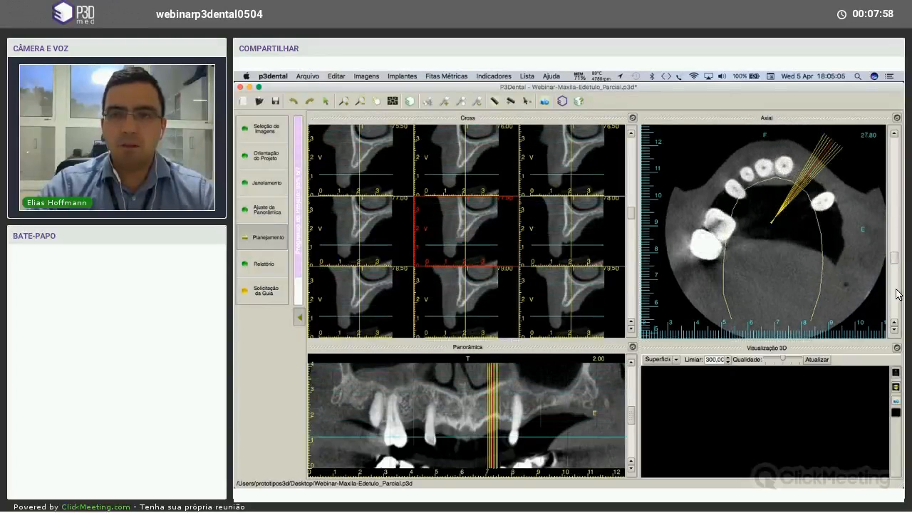
scroll(648, 228, "up", 15)
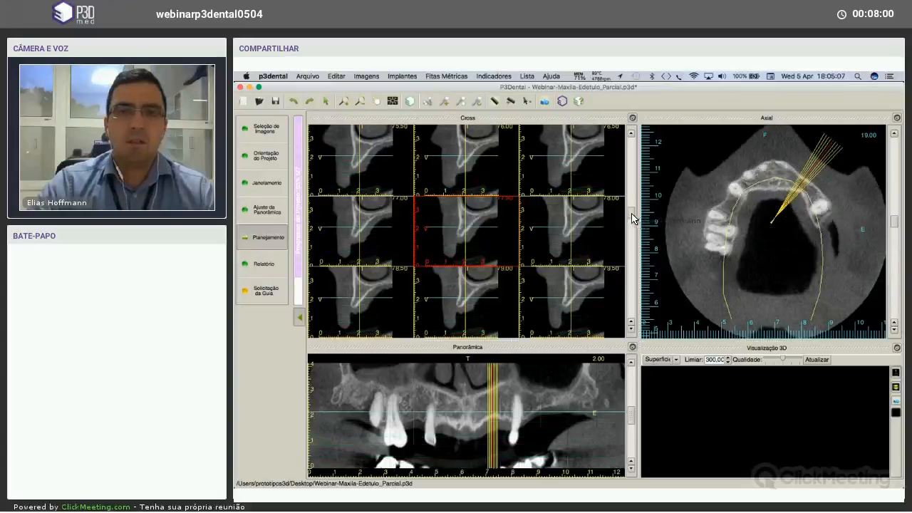
Examine the cross-sections at both posterior ends of the panoramic curve, with the axial view set to 16.80.
left_click_drag(631, 208, 649, 236)
left_click_drag(644, 242, 714, 293)
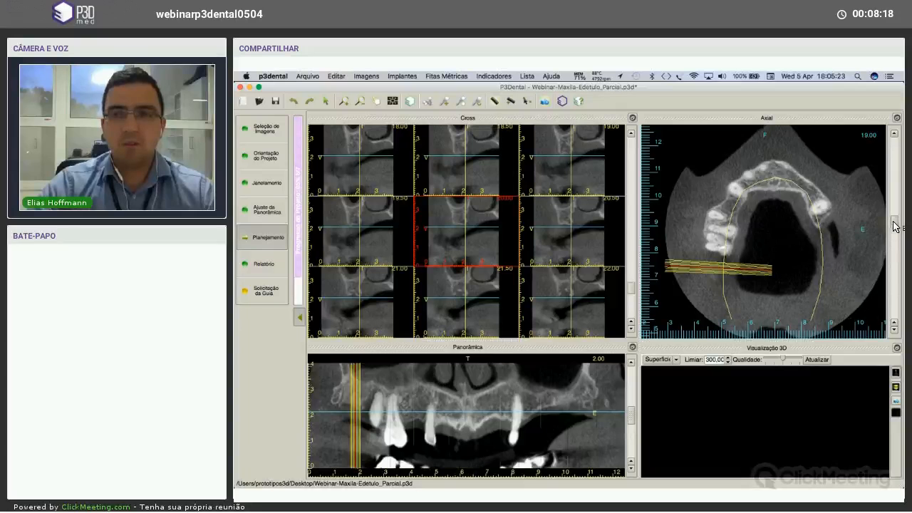
left_click_drag(894, 205, 900, 236)
scroll(660, 298, "up", 5)
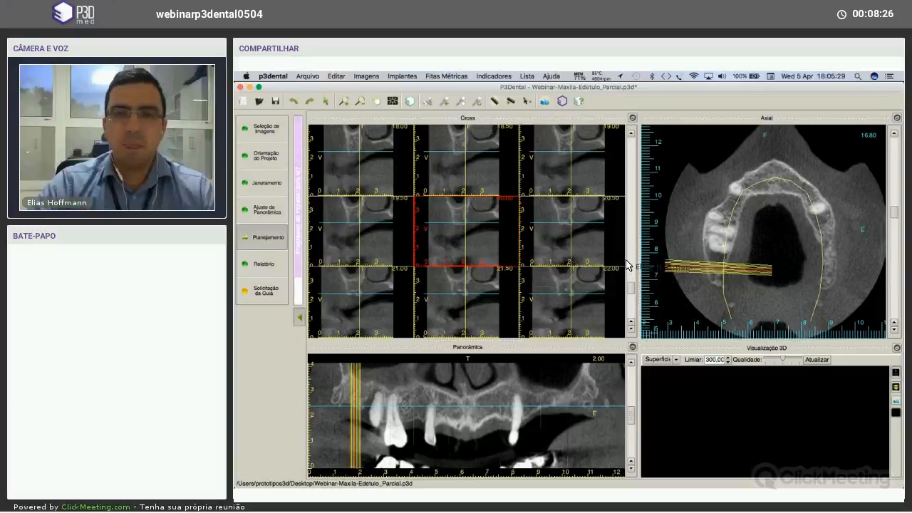
left_click_drag(636, 233, 643, 221)
left_click_drag(717, 272, 809, 221)
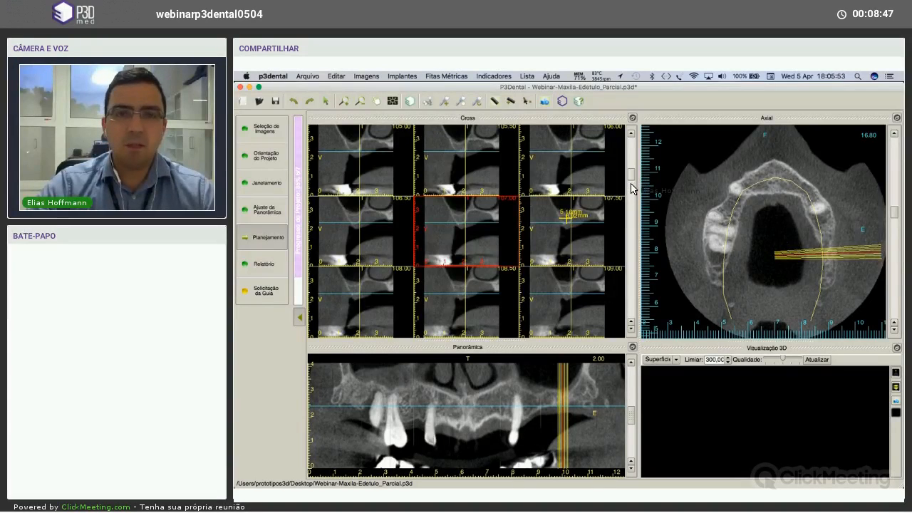
Examine the cross-sections from the posterior region marked E forward to the anterior teeth and the adjacent edentulous ridge.
scroll(631, 191, "up", 1)
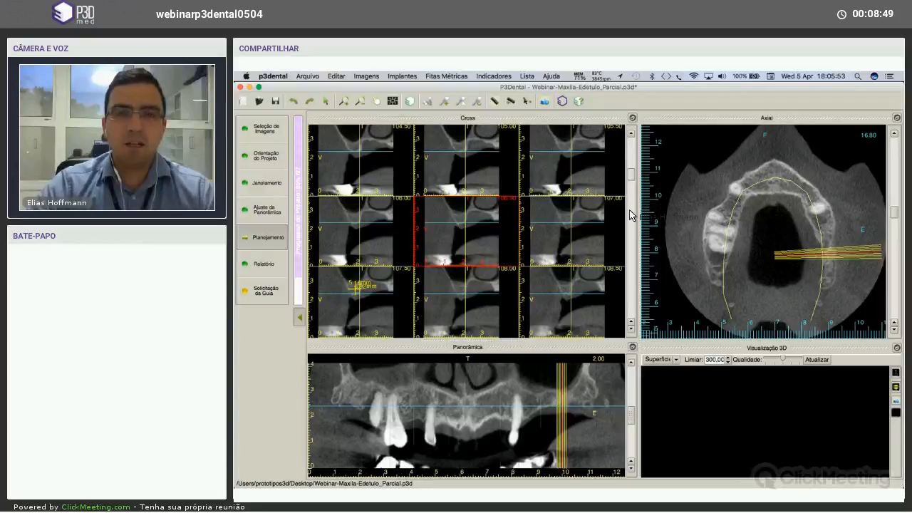
scroll(631, 223, "up", 15)
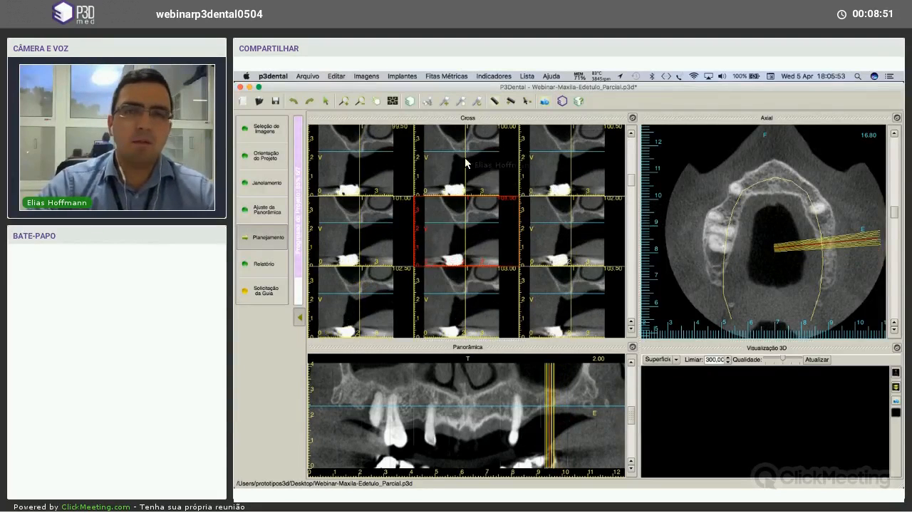
scroll(467, 125, "up", 20)
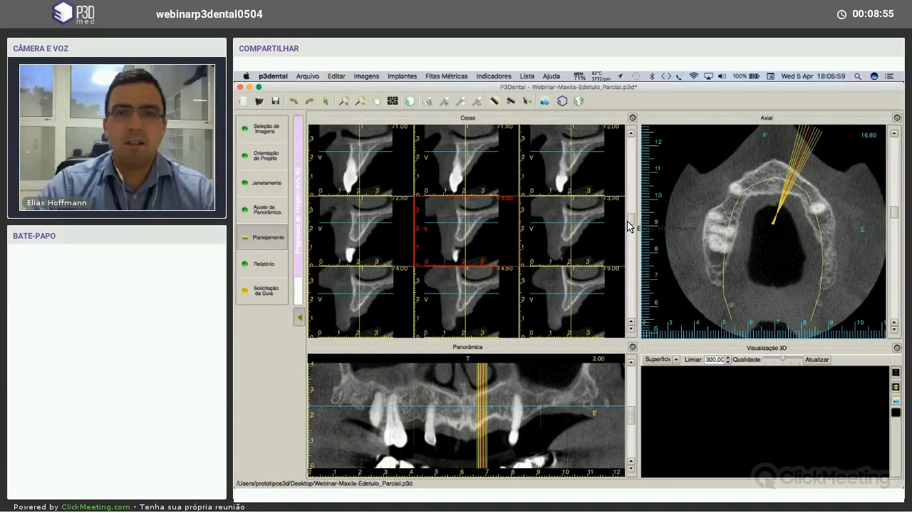
scroll(628, 227, "up", 3)
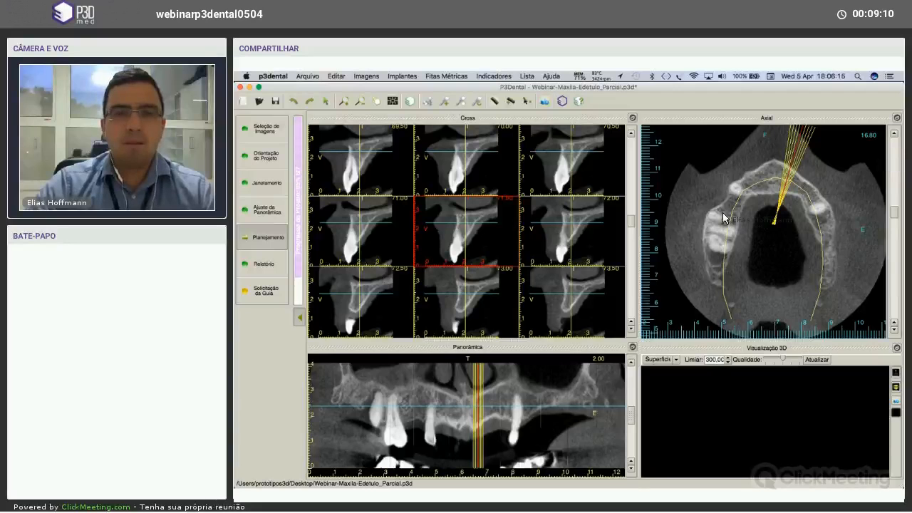
scroll(630, 222, "up", 10)
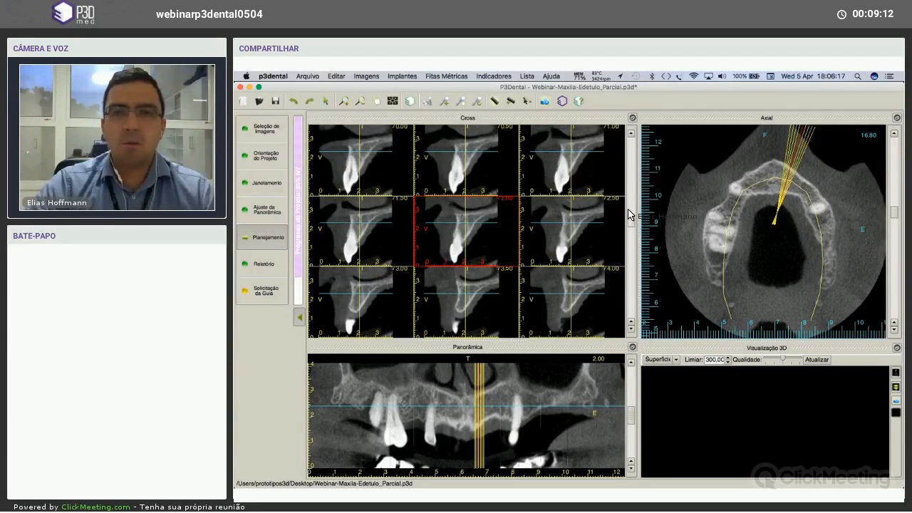
scroll(637, 222, "down", 8)
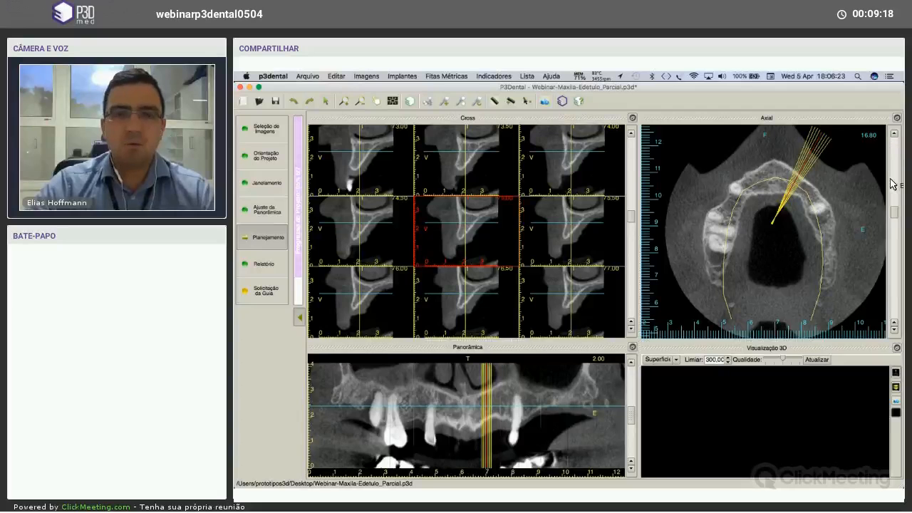
Examine the axial slices one by one upward from the alveolar ridge to level 12.80.
left_click_drag(896, 216, 895, 211)
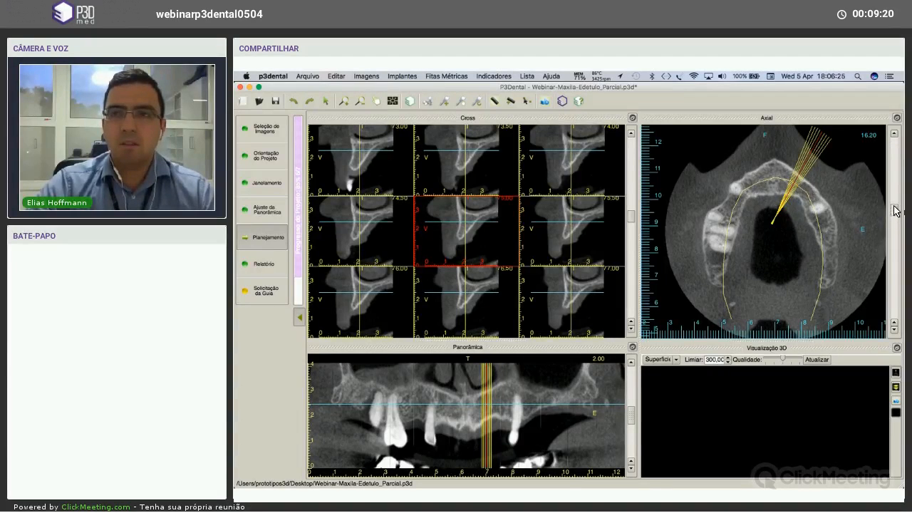
left_click(896, 137)
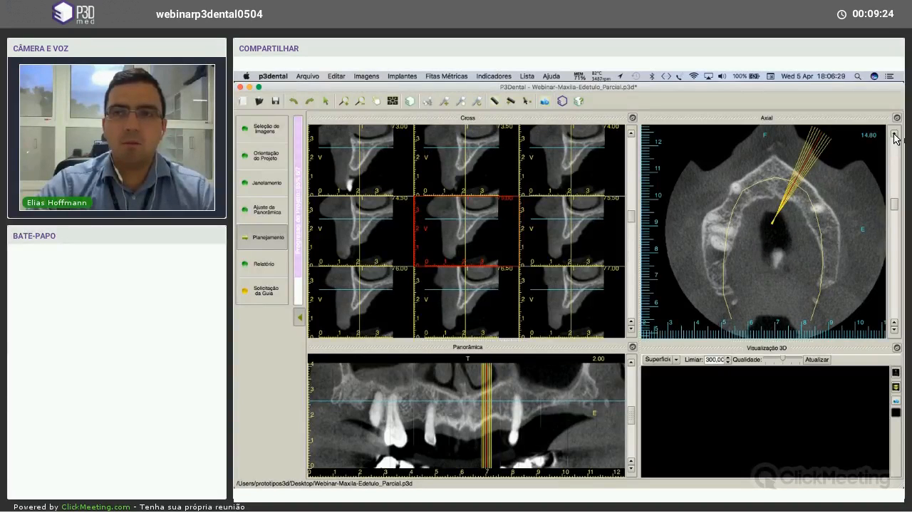
left_click(896, 137)
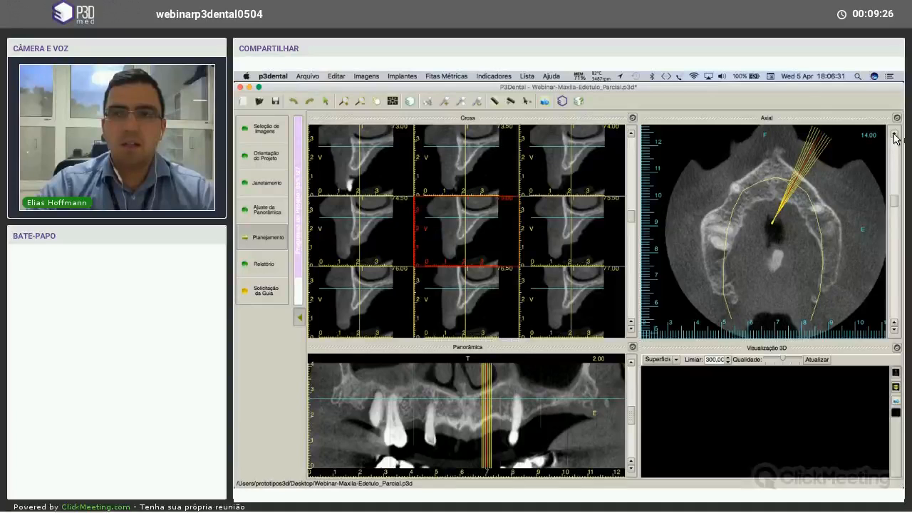
left_click(896, 137)
left_click(896, 137)
left_click(896, 137)
left_click(896, 137)
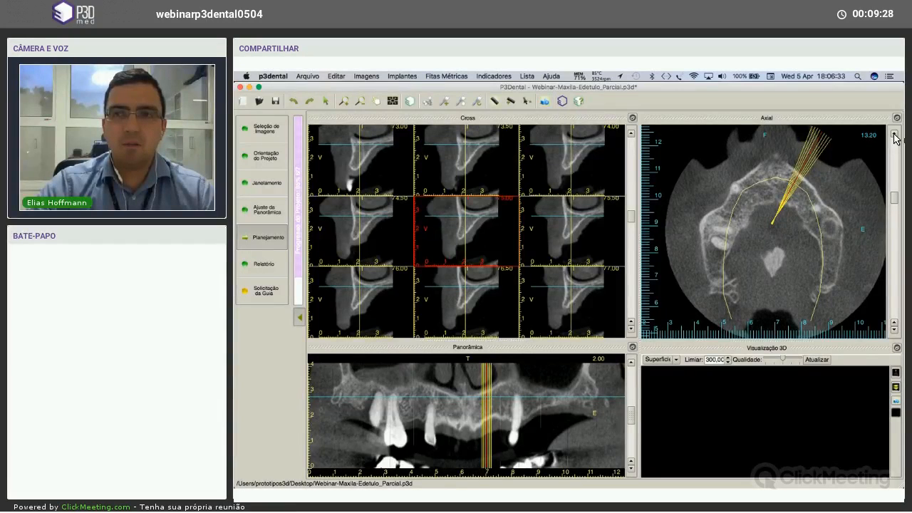
left_click(896, 137)
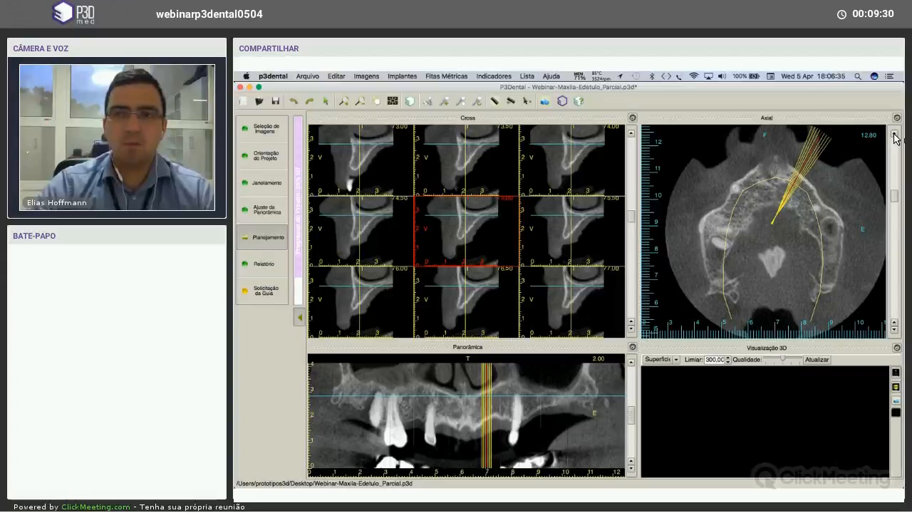
Examine the axial slices between the sinus level at 7.20 and the palate level at 12.40.
left_click(896, 137)
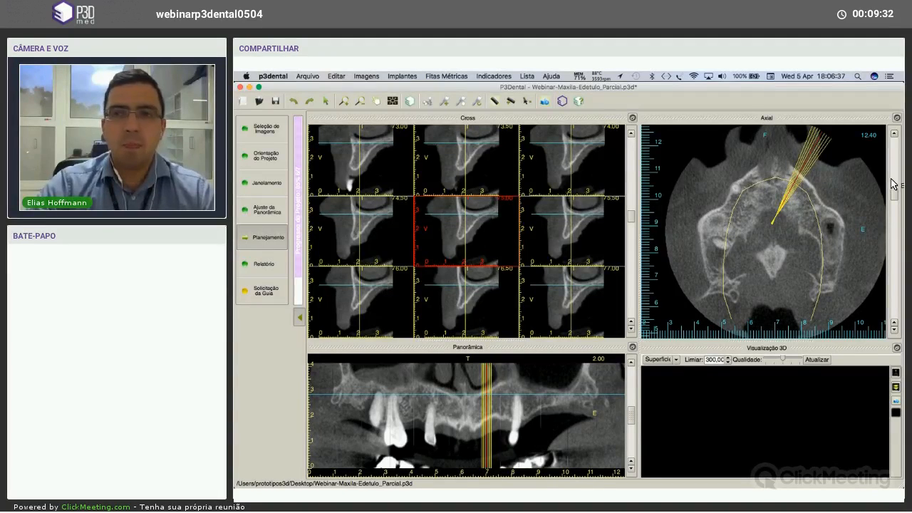
scroll(893, 191, "up", 10)
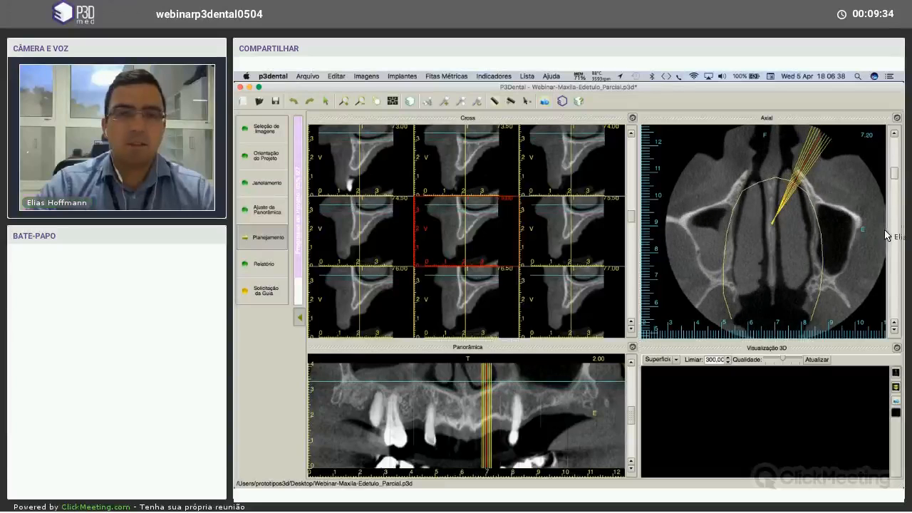
scroll(888, 235, "down", 10)
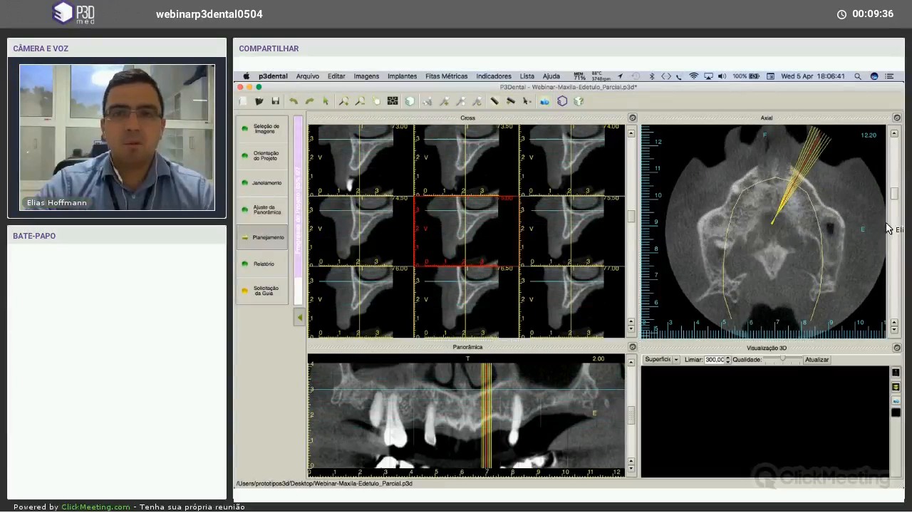
left_click_drag(886, 224, 894, 190)
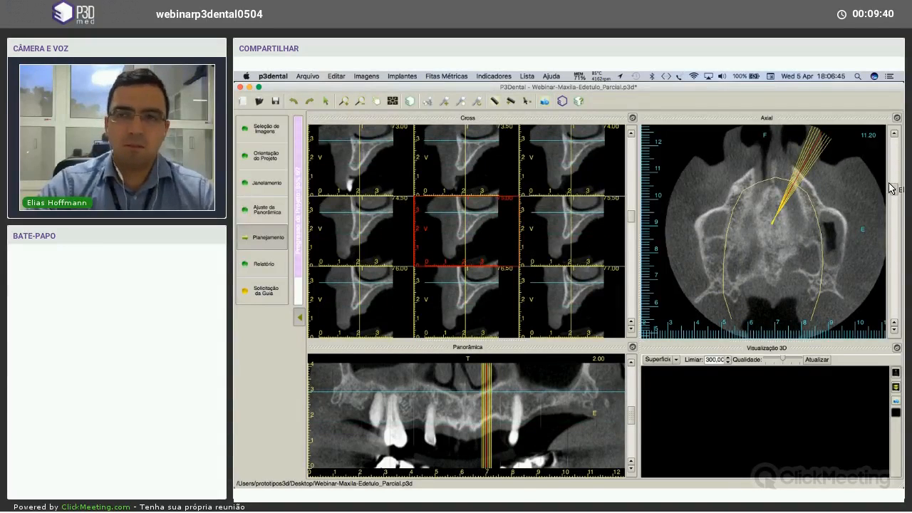
mouse_move(895, 189)
left_mouse_down()
mouse_move(896, 178)
mouse_move(903, 208)
mouse_move(904, 200)
left_mouse_up()
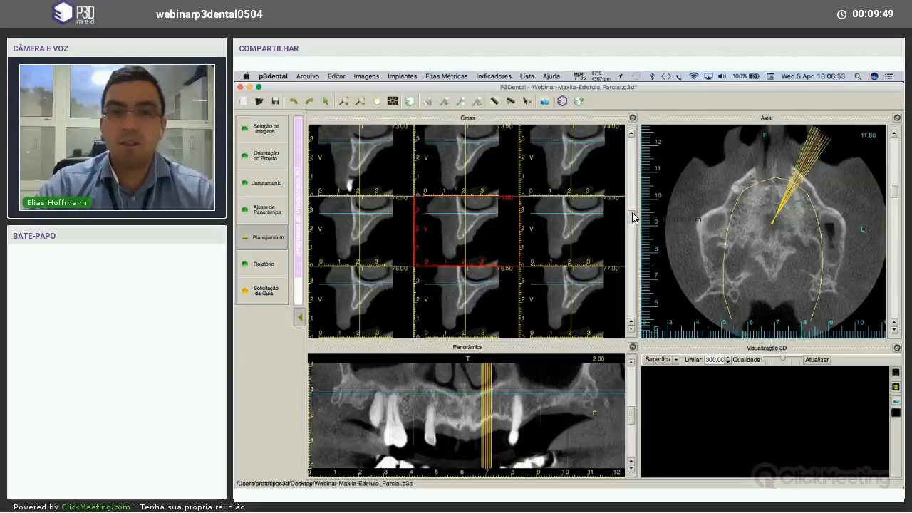
Position the cross-sections at 82.50 beside the isolated tooth and examine the axial slices from the sinus level to the tooth crowns.
left_click_drag(634, 211, 543, 215)
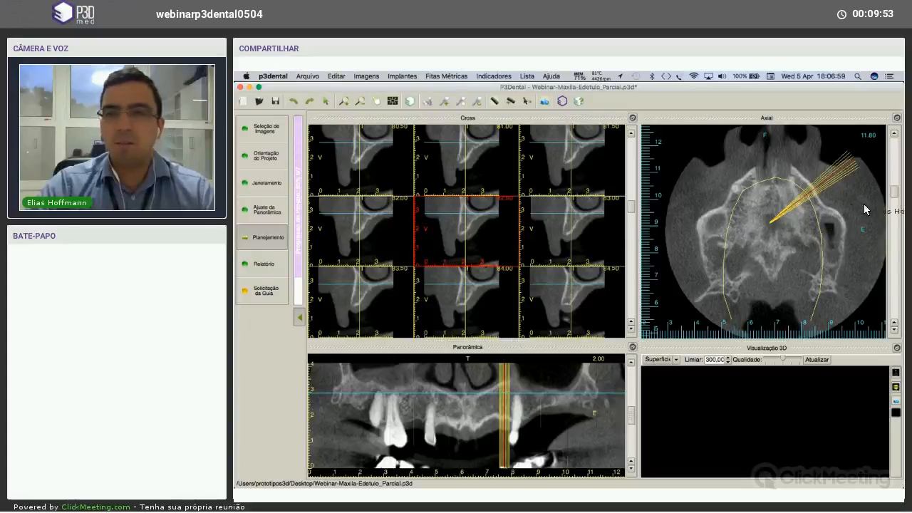
scroll(896, 180, "up", 6)
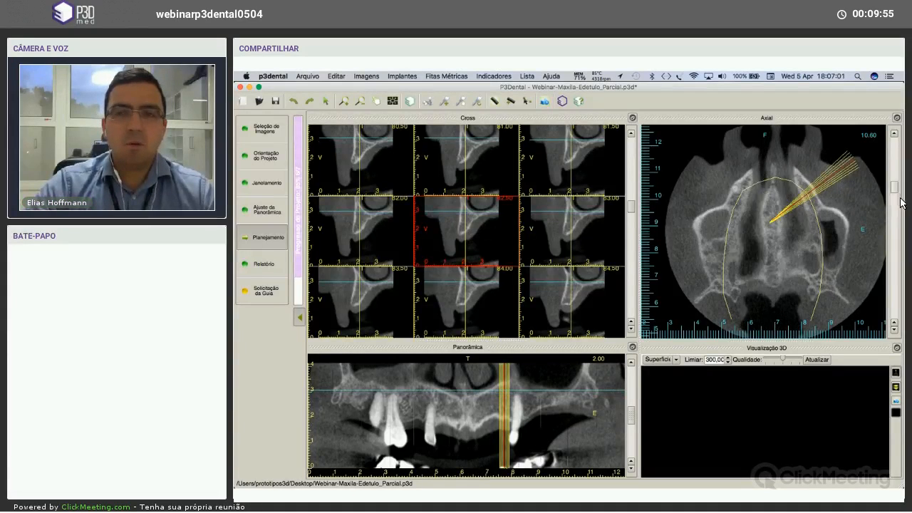
left_click_drag(899, 176, 896, 199)
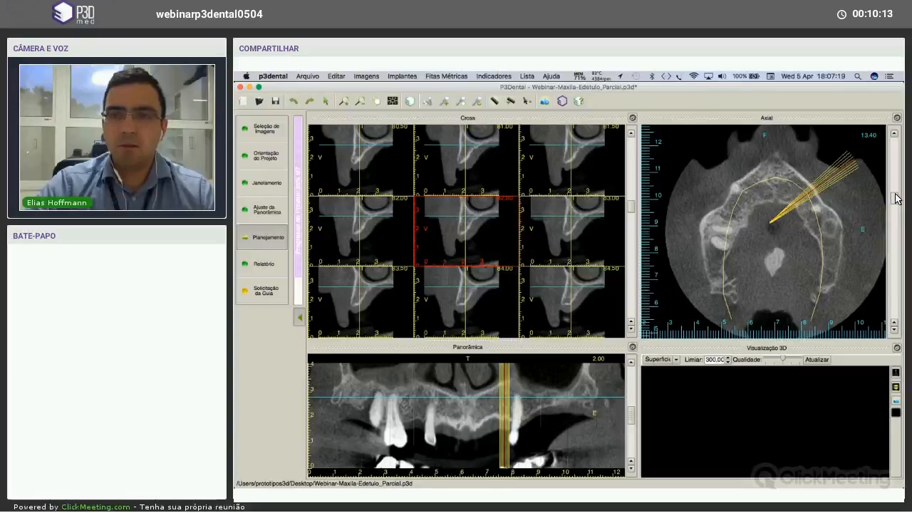
scroll(897, 199, "up", 10)
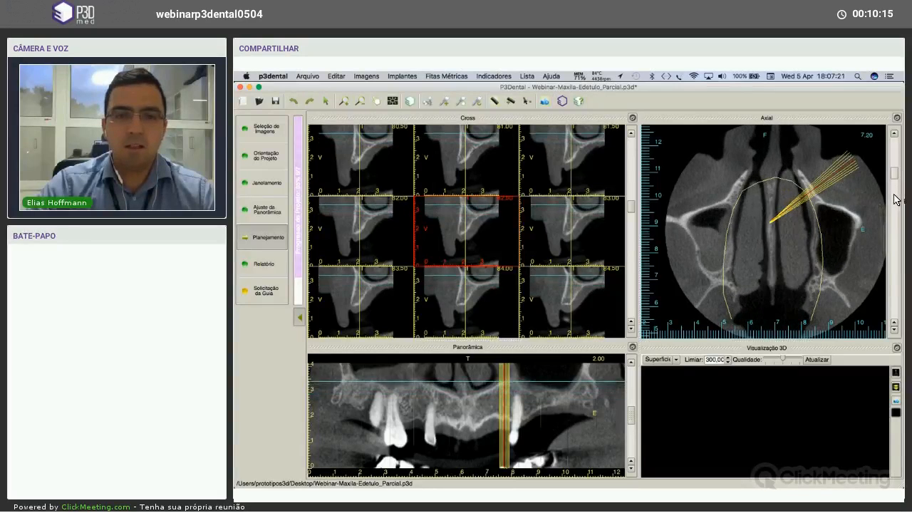
scroll(897, 199, "down", 15)
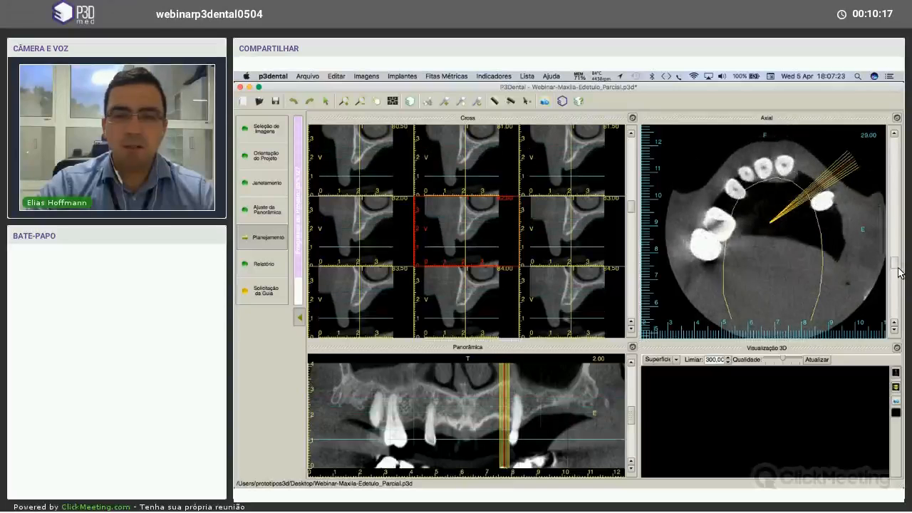
left_click_drag(899, 273, 886, 187)
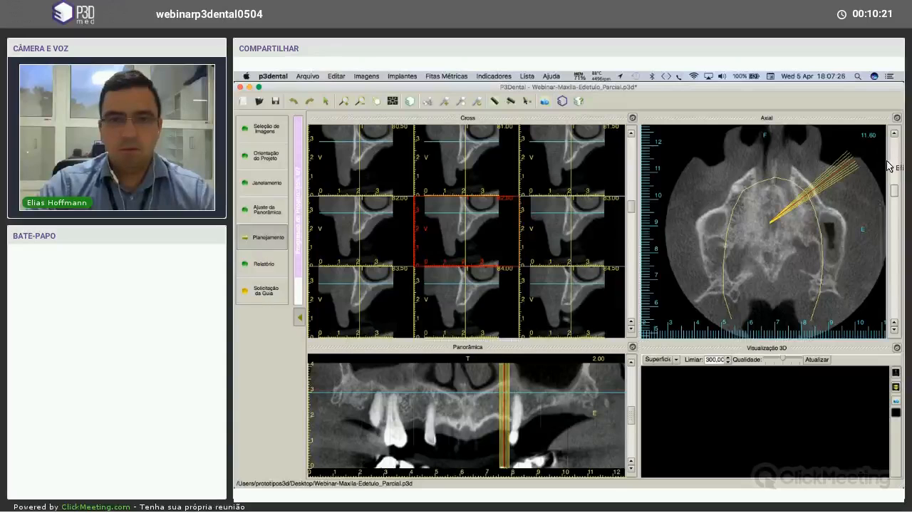
scroll(889, 166, "down", 5)
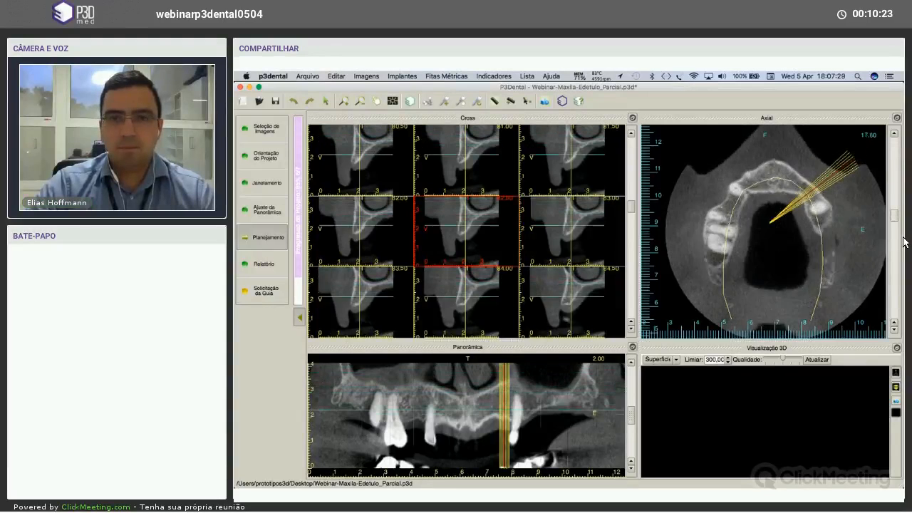
mouse_move(903, 238)
left_mouse_down()
mouse_move(894, 213)
mouse_move(899, 227)
left_mouse_up()
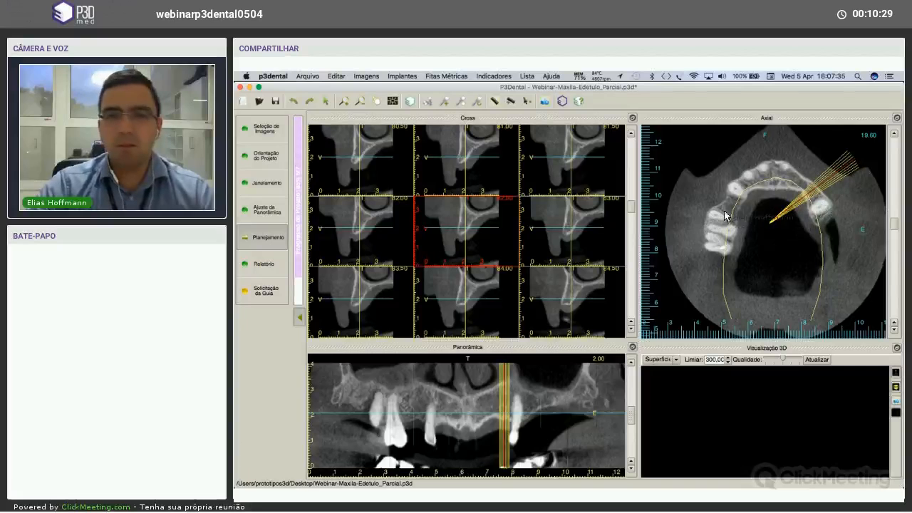
Enlarge the cross-sections slightly and examine them from the isolated tooth back along the adjacent edentulous ridge.
scroll(478, 237, "down", 2)
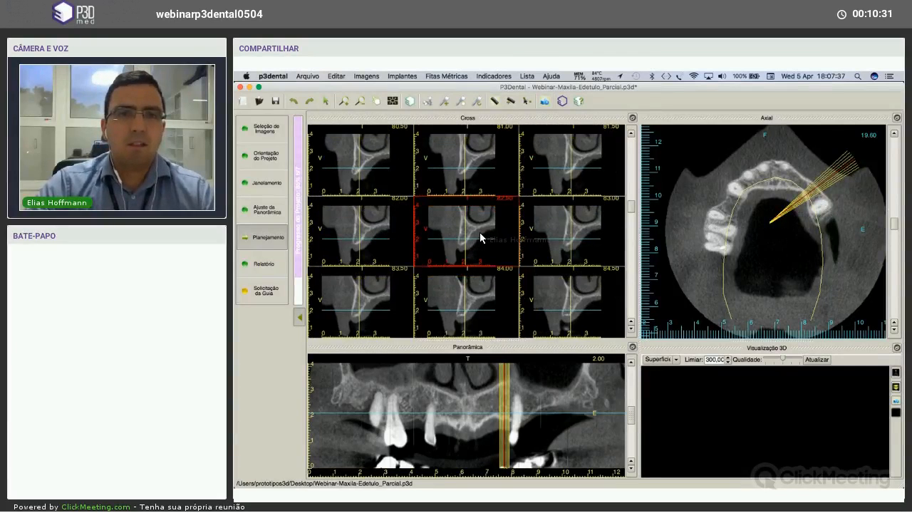
scroll(485, 235, "up", 3)
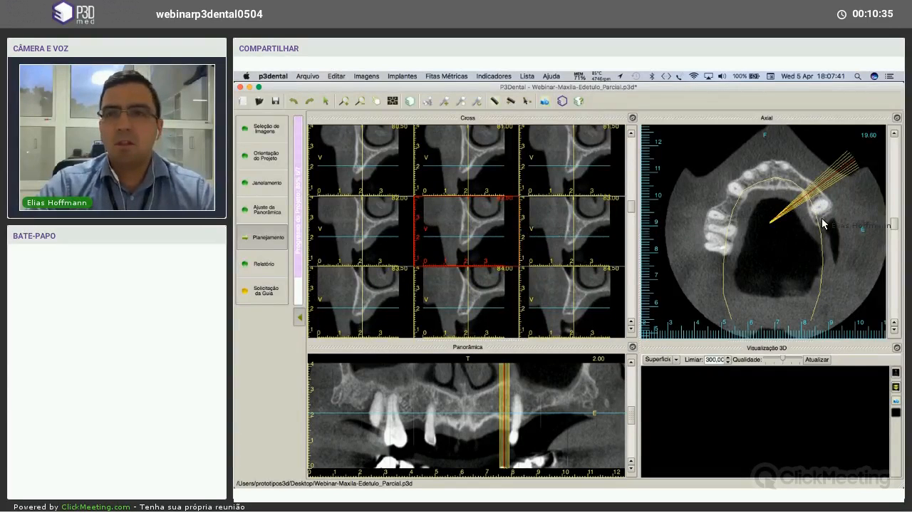
scroll(620, 214, "down", 3)
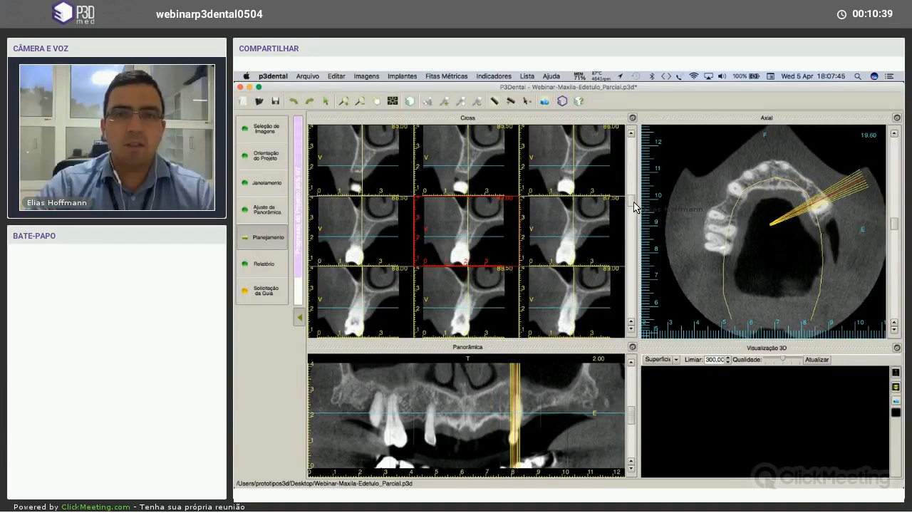
scroll(640, 213, "up", 5)
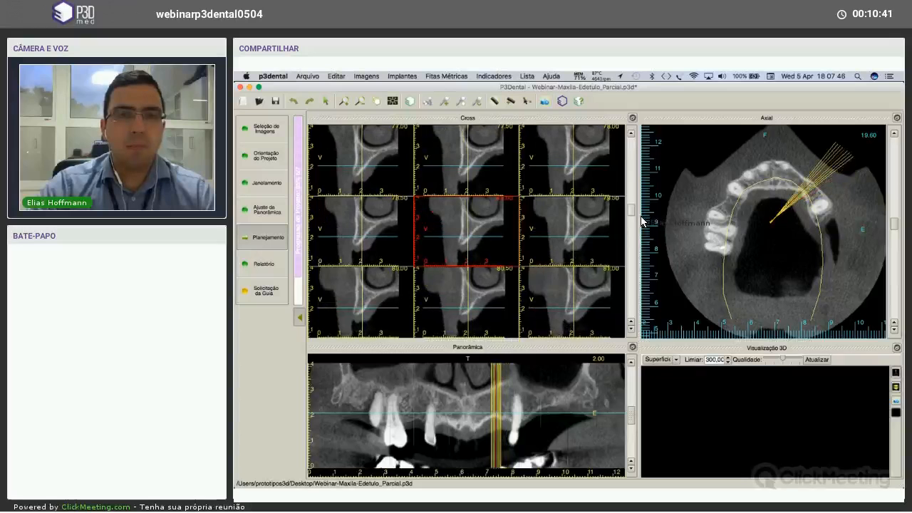
scroll(641, 219, "up", 2)
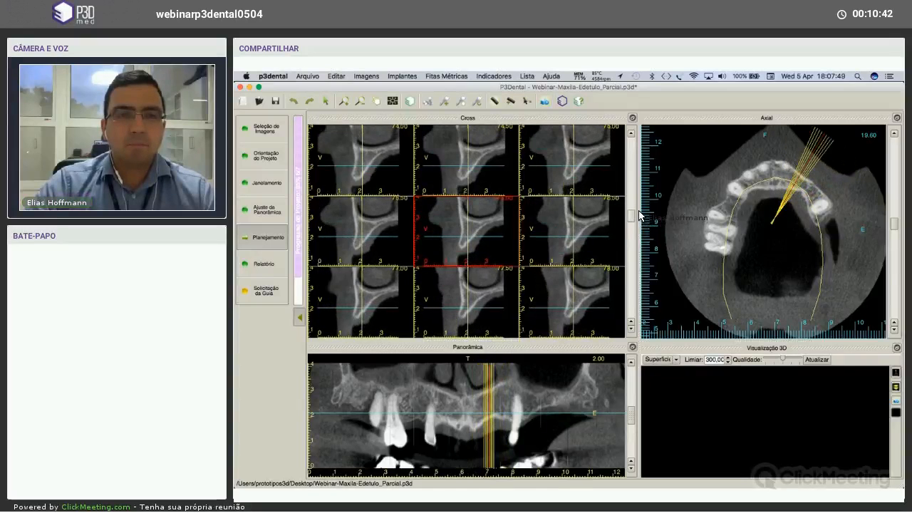
scroll(551, 228, "down", 1)
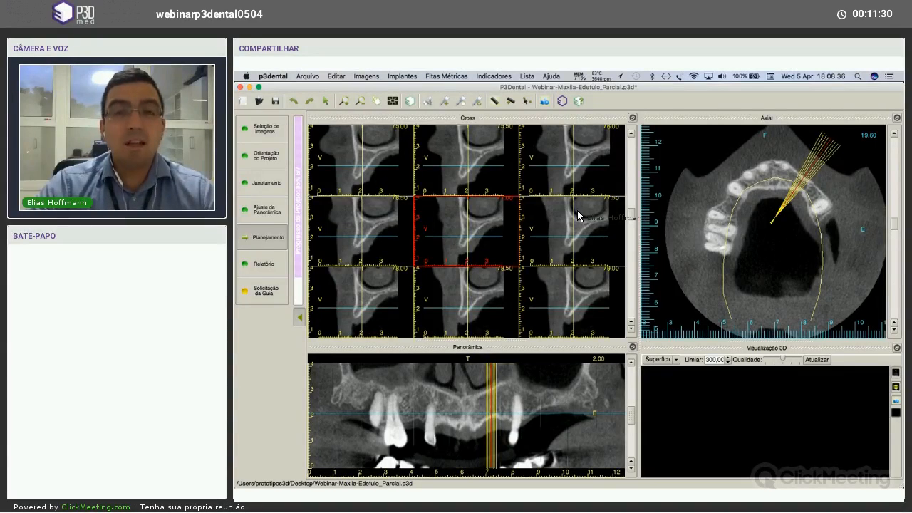
left_click_drag(633, 218, 632, 215)
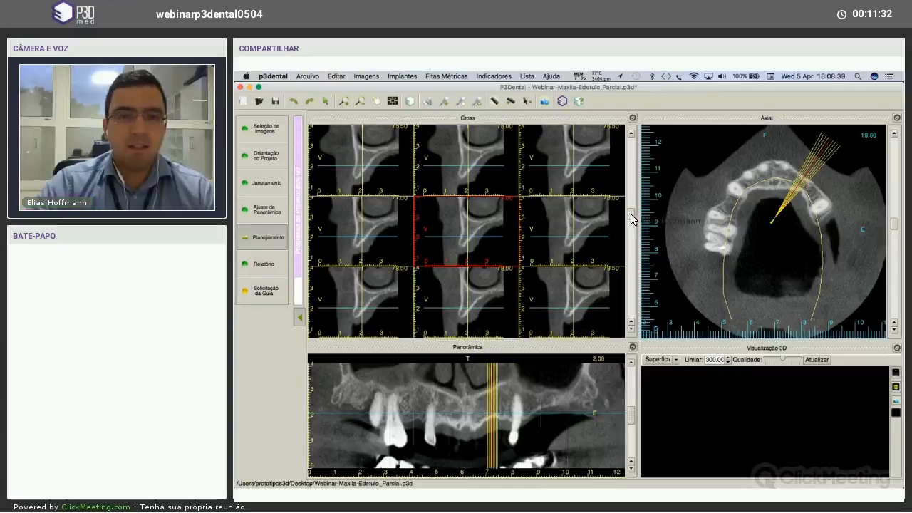
Return to the panoramic adjustment stage and reposition the curve's control points along both posterior sides of the arch.
left_click(271, 213)
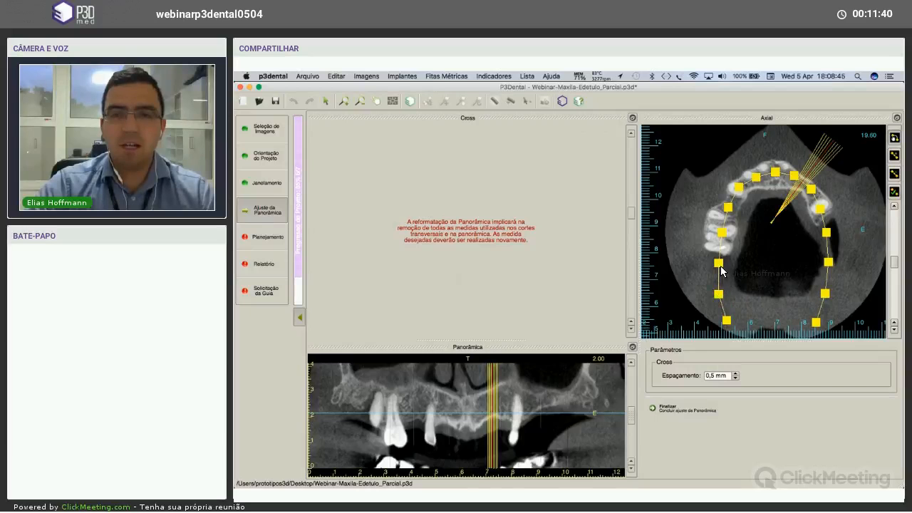
left_click(719, 261)
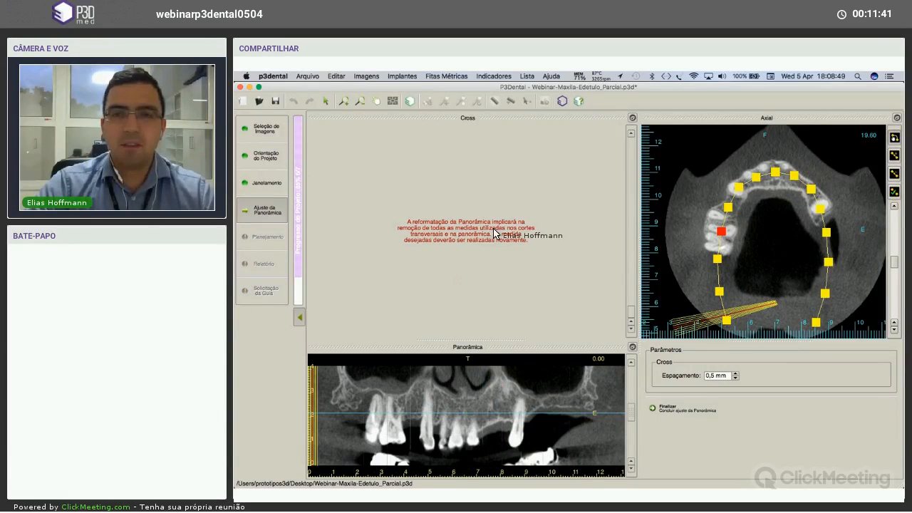
left_click(725, 320)
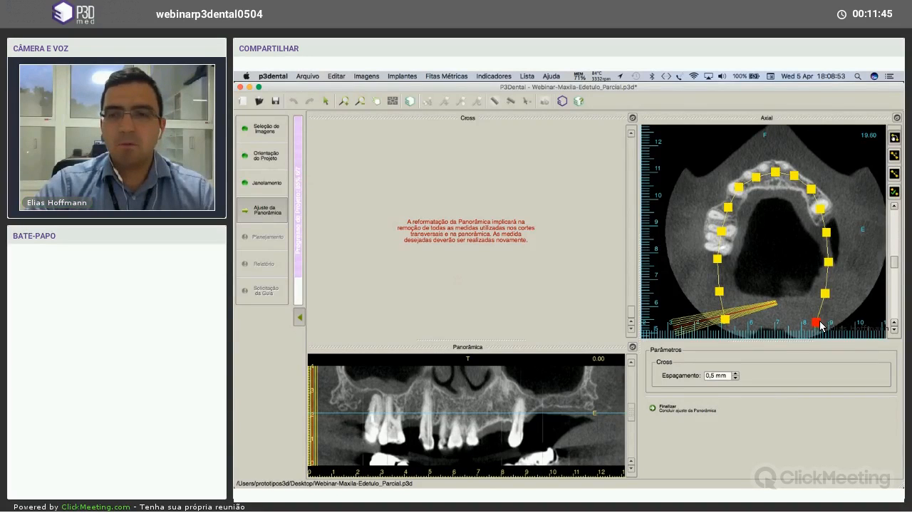
left_click_drag(821, 326, 826, 325)
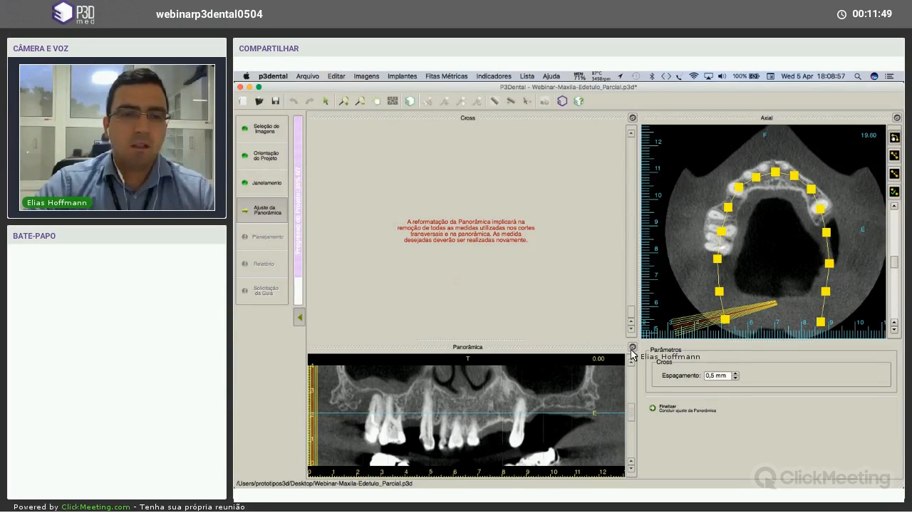
left_click(831, 260)
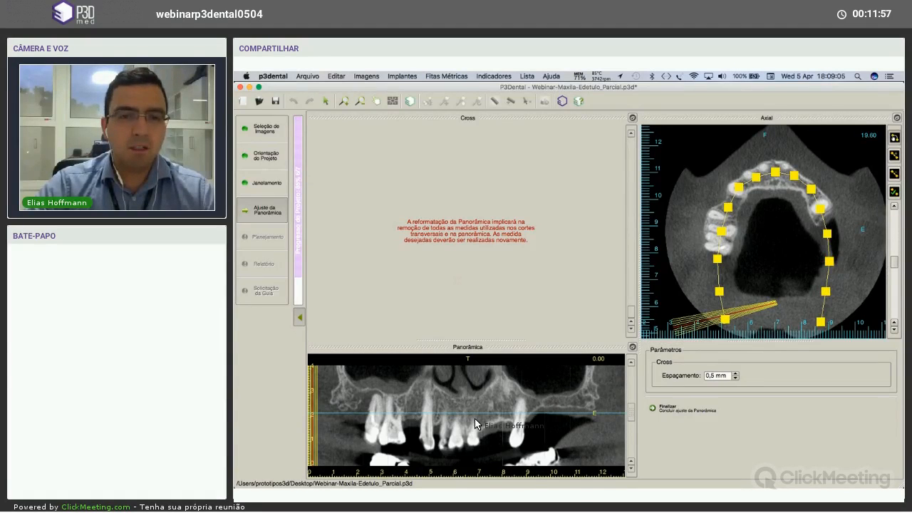
Set the cross-section spacing to 1.0 mm and finalize the panoramic adjustment.
scroll(483, 418, "down", 2)
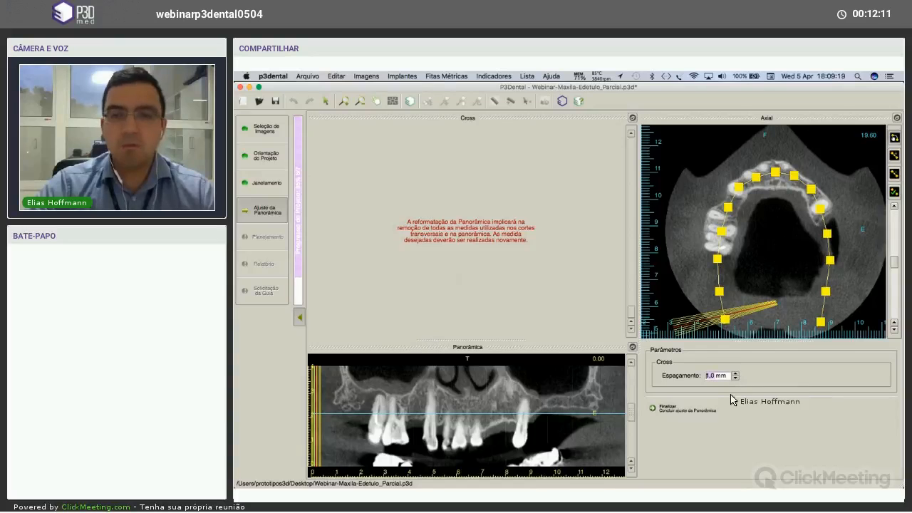
left_click(687, 413)
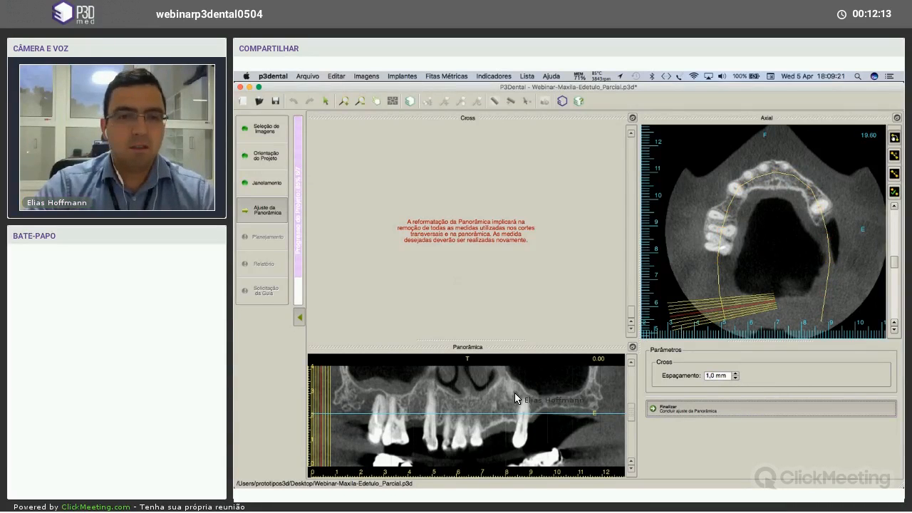
Examine the reformatted cross-sections around the molars, the adjacent gap and the neighbouring front teeth, with the axial view set to 13.60.
left_click(366, 379)
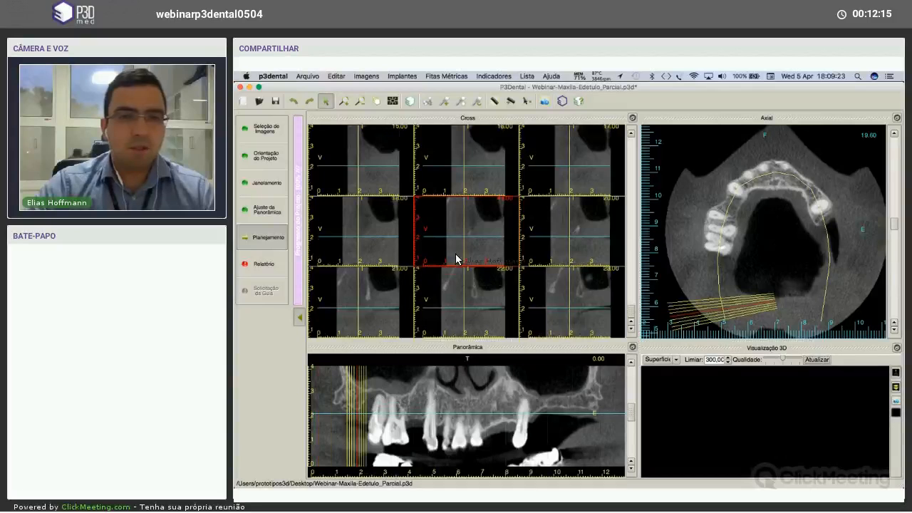
left_click(426, 367)
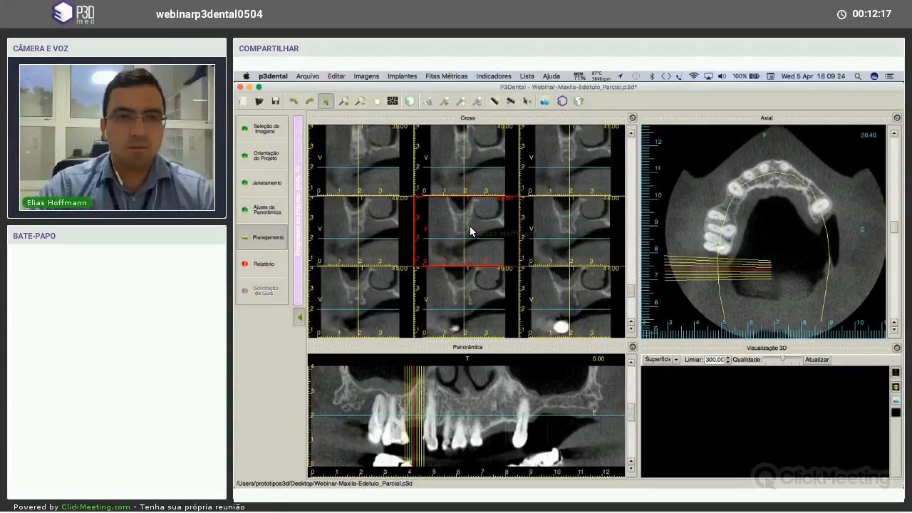
scroll(585, 240, "up", 10)
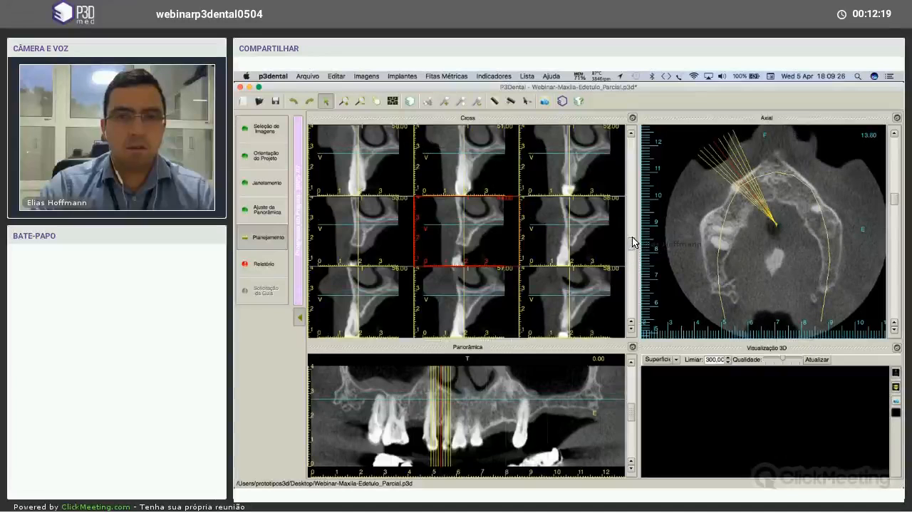
scroll(596, 246, "down", 9)
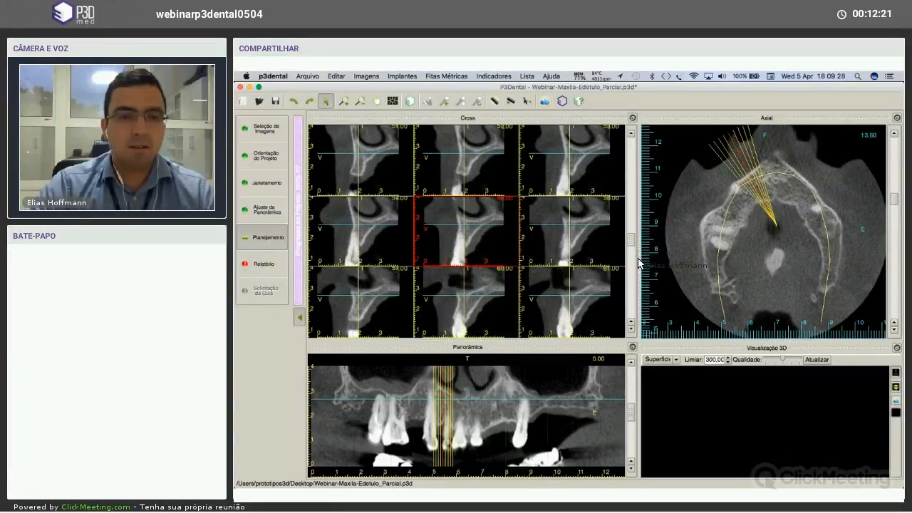
scroll(596, 246, "down", 2)
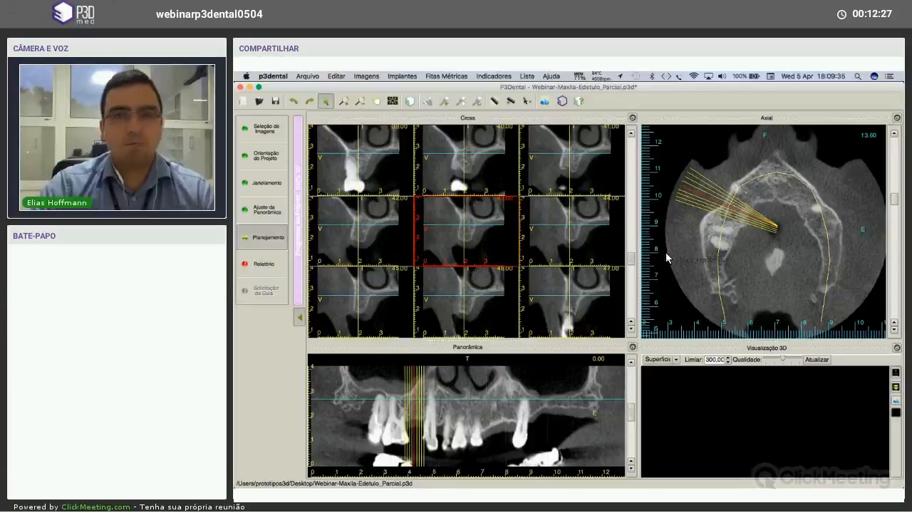
scroll(634, 269, "up", 4)
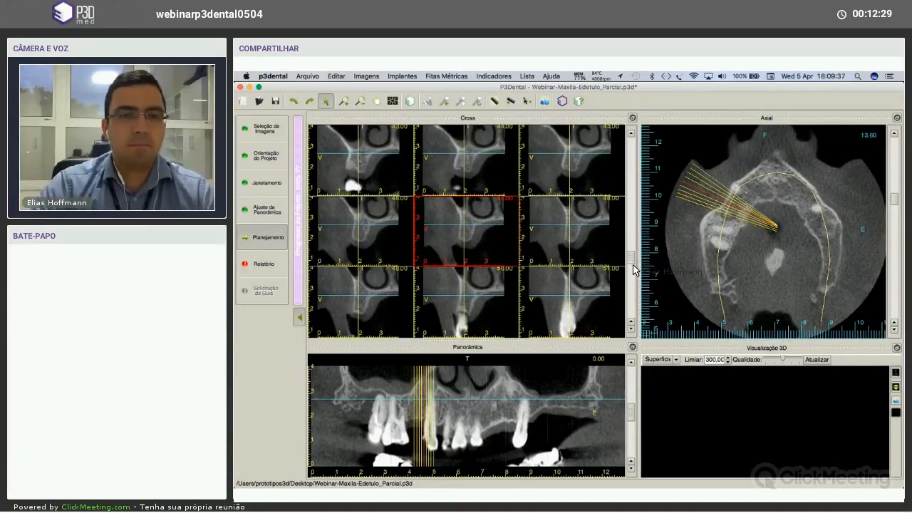
Maximize the Cross view and examine the sections from the molars at 35.00 across to the isolated tooth at 92.00.
scroll(634, 269, "down", 10)
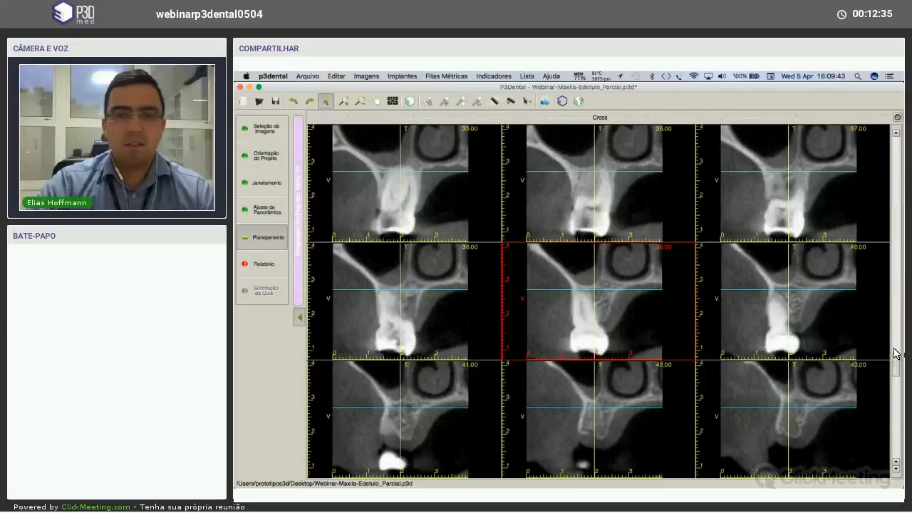
left_click_drag(896, 354, 902, 240)
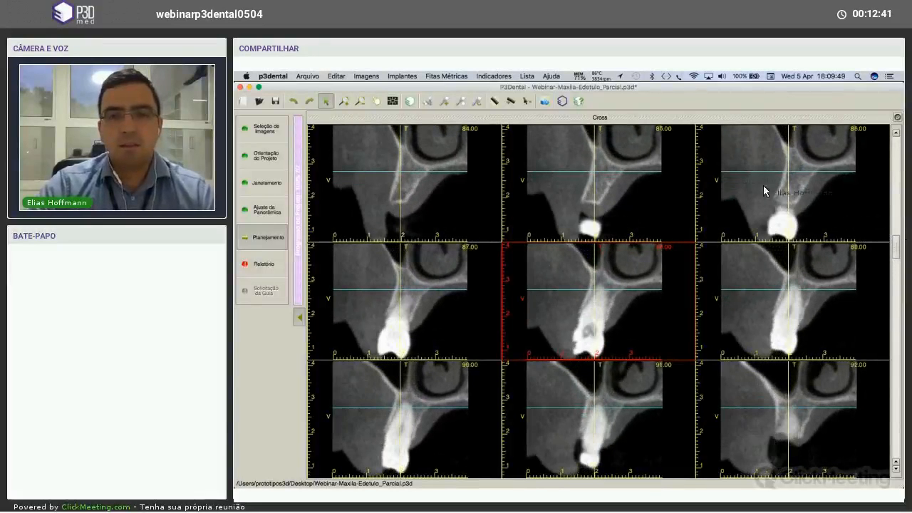
Examine the remaining cross-sections through 132.00, restore the multi-view layout and check the neighbouring axial slices up to 14.80.
scroll(632, 213, "down", 10)
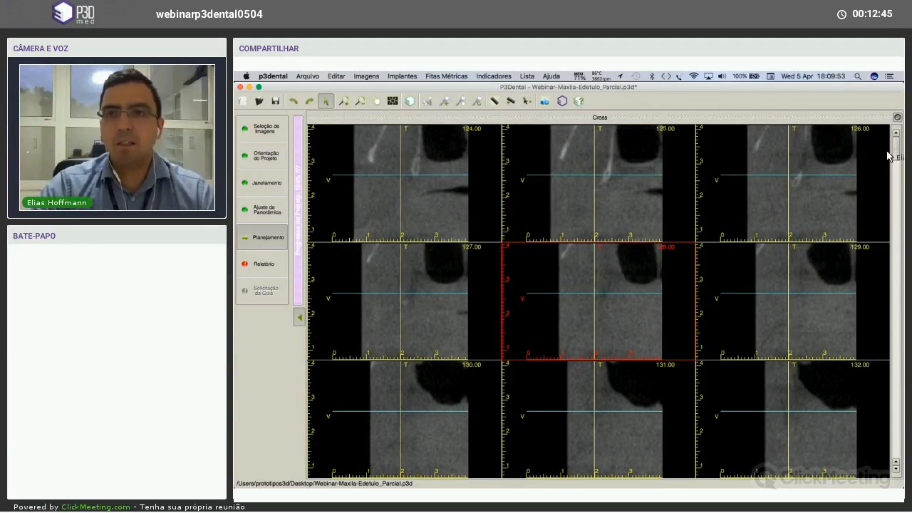
left_click(898, 118)
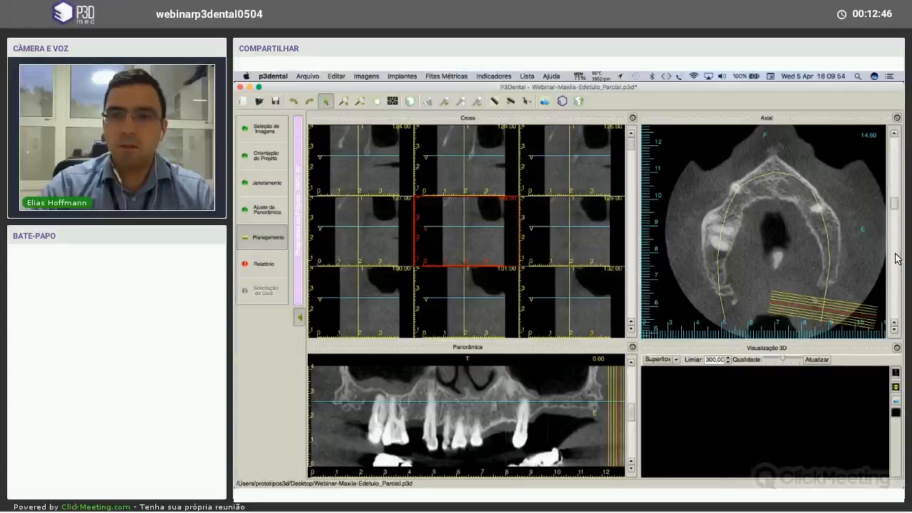
double_click(897, 258)
left_click_drag(896, 292, 897, 138)
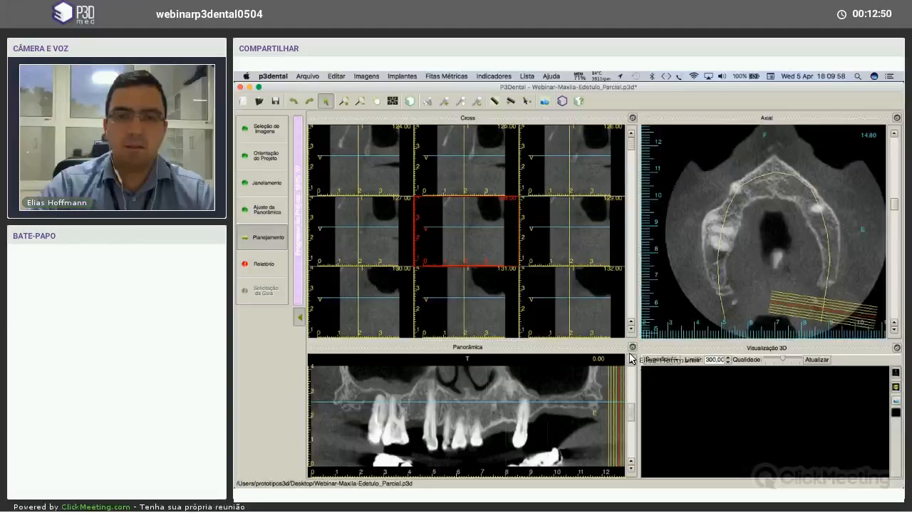
Examine the enlarged panoramic view down to layer -1.00, and review the cross-sections of the gap beside the isolated tooth.
left_click(632, 350)
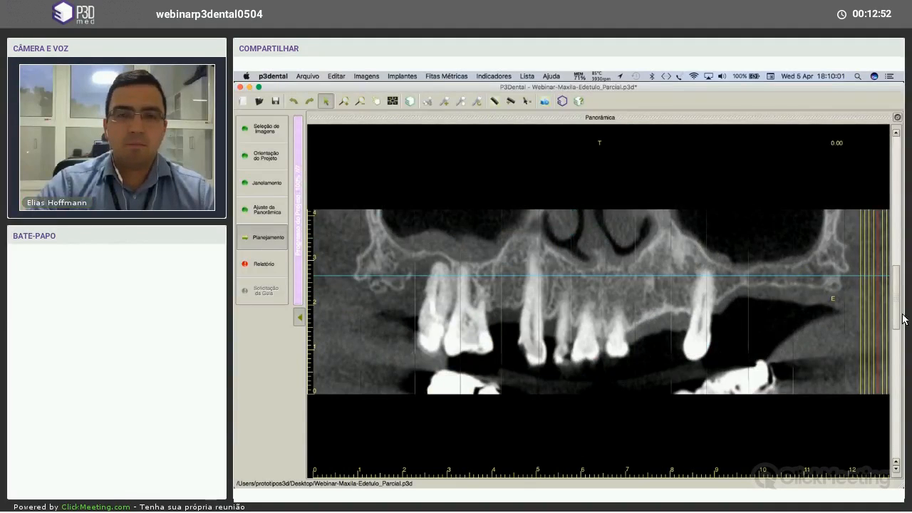
mouse_move(903, 319)
left_mouse_down()
mouse_move(902, 292)
mouse_move(898, 324)
left_mouse_up()
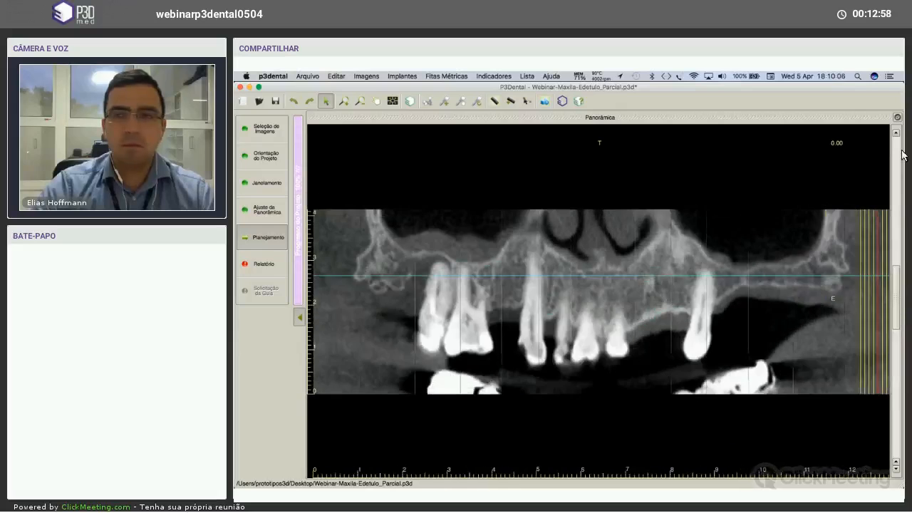
scroll(629, 214, "up", 3)
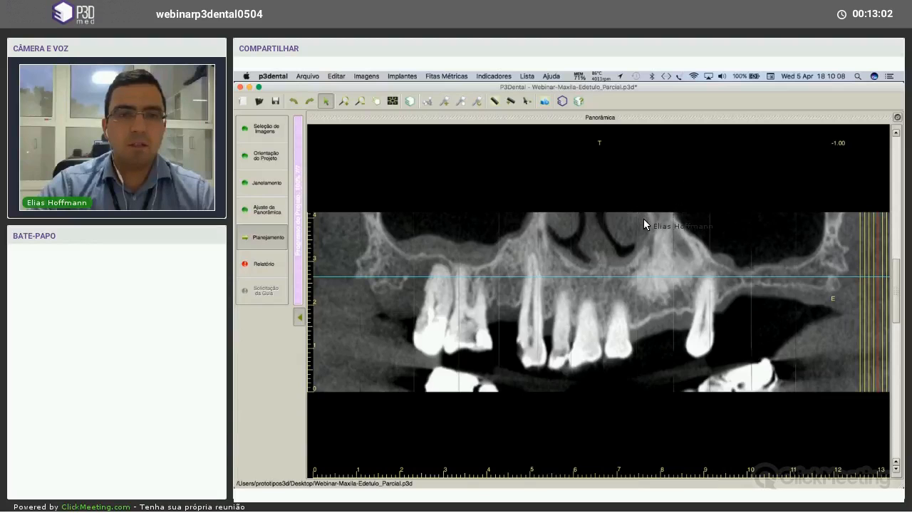
double_click(638, 253)
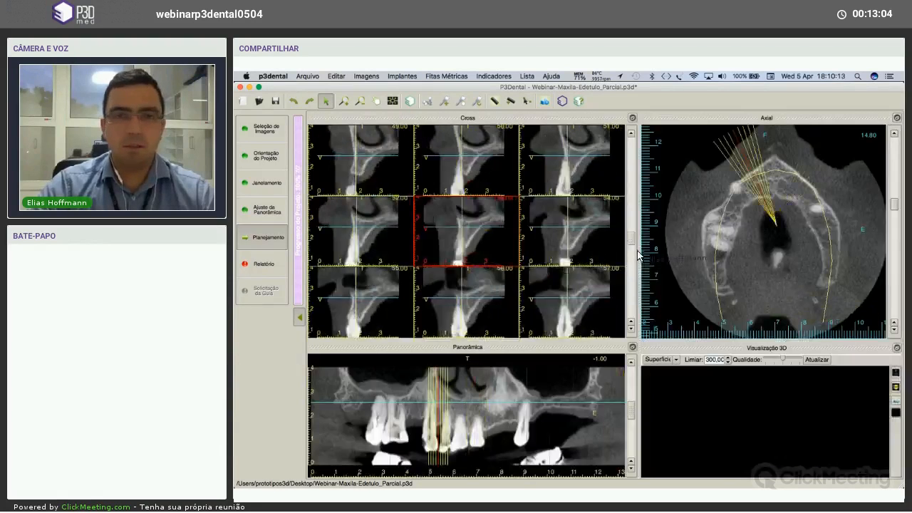
left_click_drag(638, 251, 633, 217)
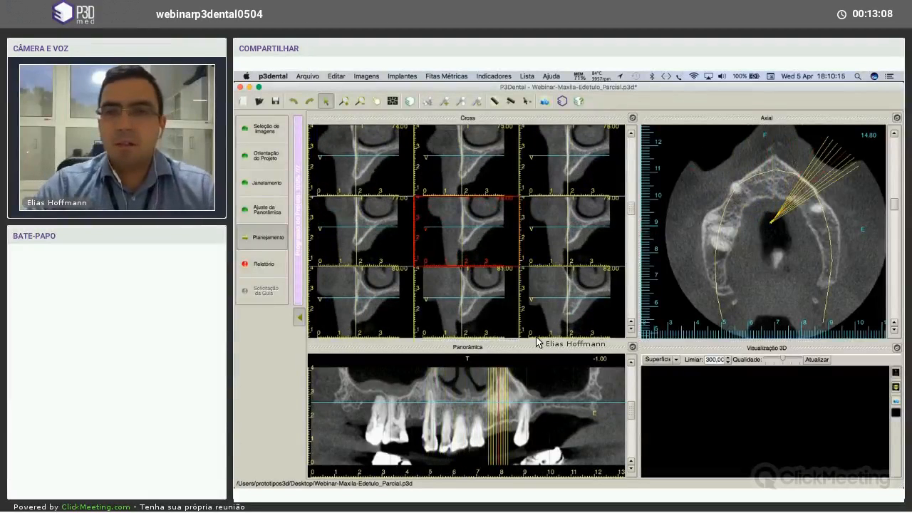
scroll(507, 314, "up", 4)
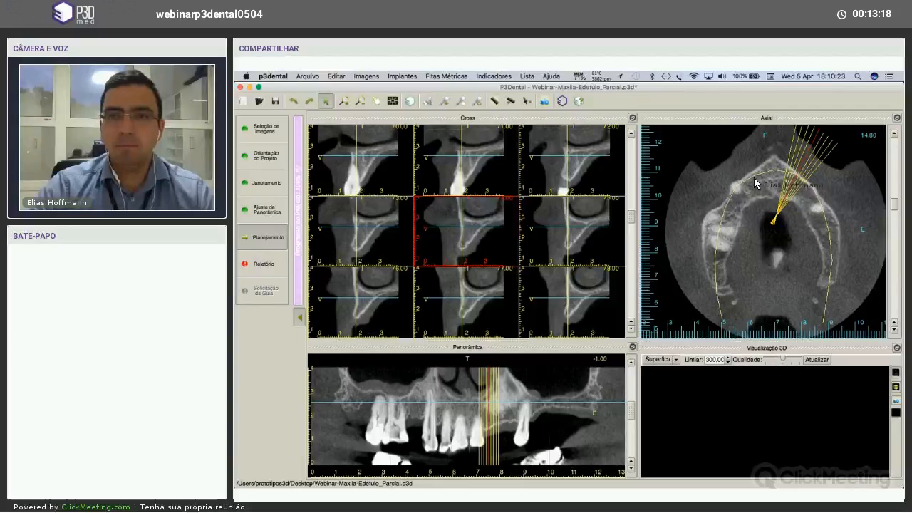
Reopen the panoramic adjustment stage and finalize it with the cross-section spacing at 1.0 mm.
left_click(263, 210)
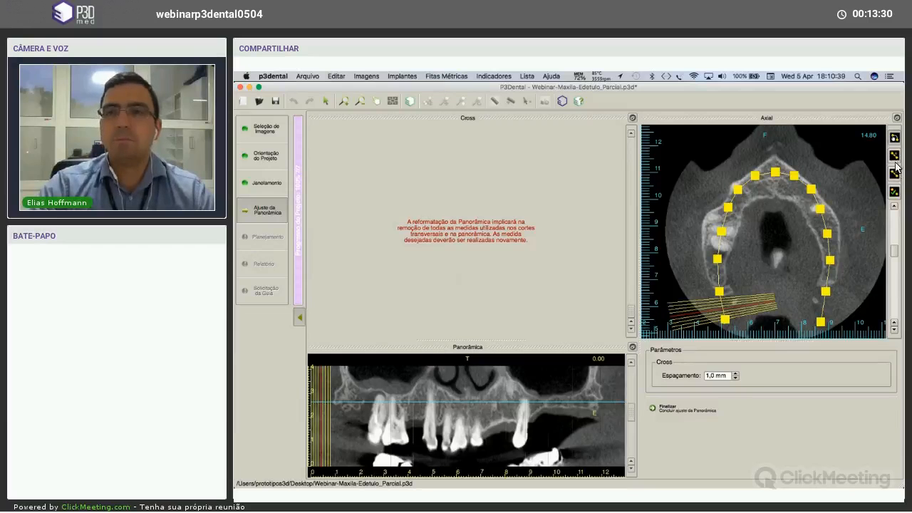
left_click(694, 410)
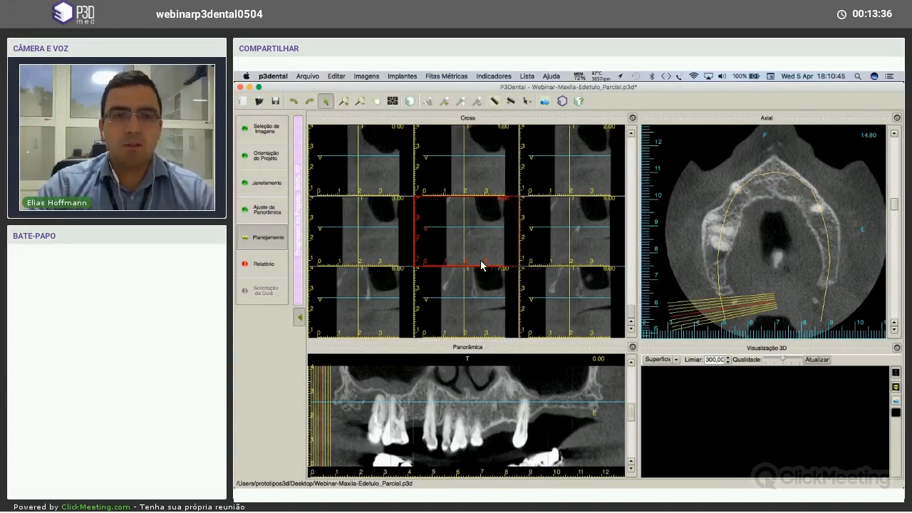
Examine the linked axial and cross-sectional views at the front teeth, both gaps and the isolated tooth using panoramic and axial positions.
left_click(442, 414)
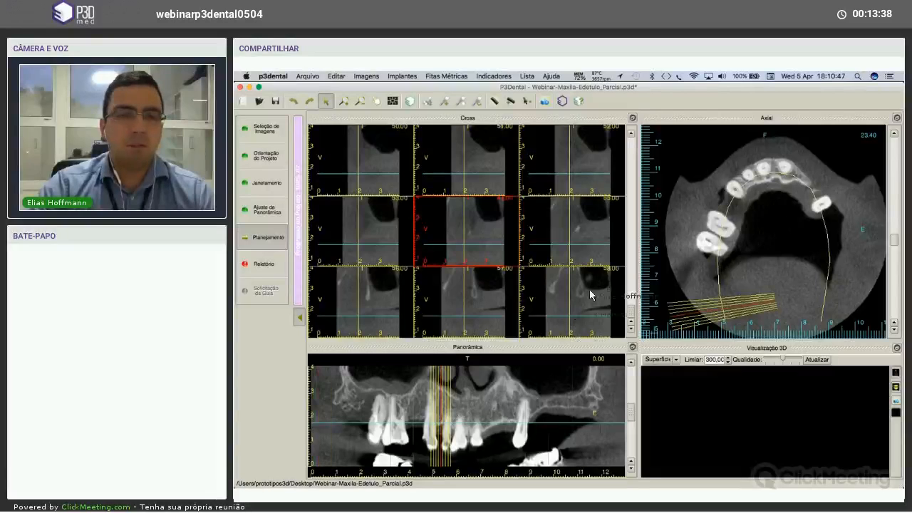
mouse_move(625, 260)
left_mouse_down()
mouse_move(634, 212)
mouse_move(635, 238)
mouse_move(616, 274)
left_mouse_up()
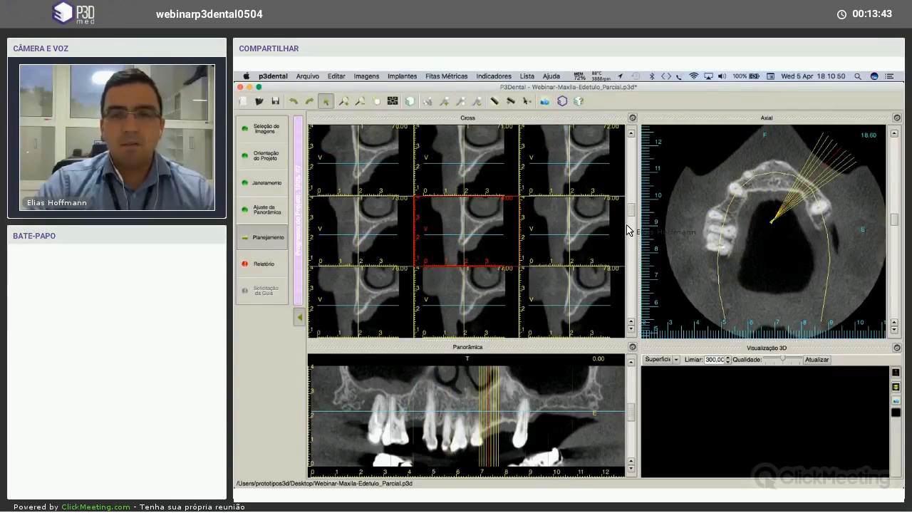
left_click_drag(627, 232, 631, 215)
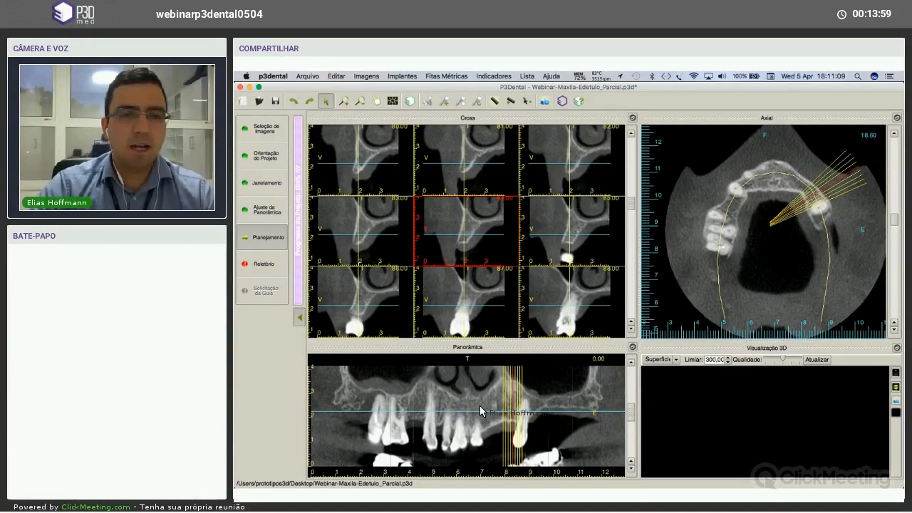
left_click(742, 208)
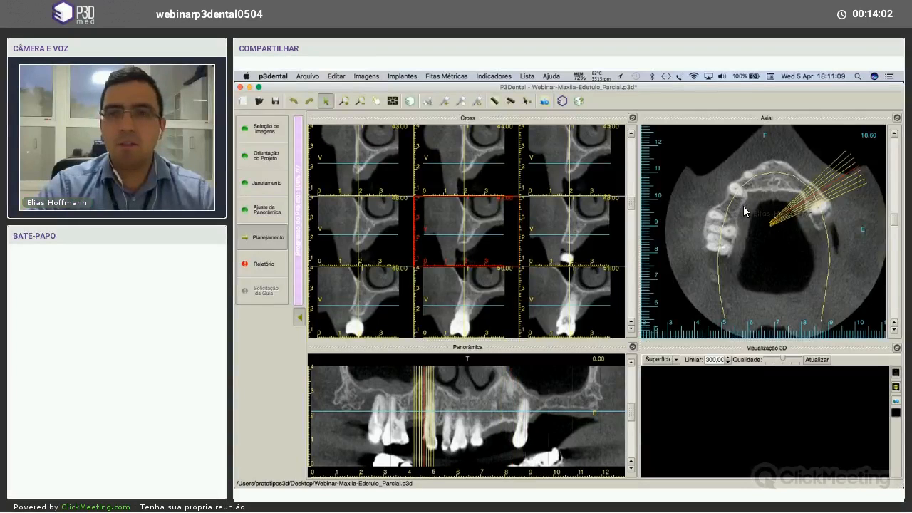
left_click(812, 189)
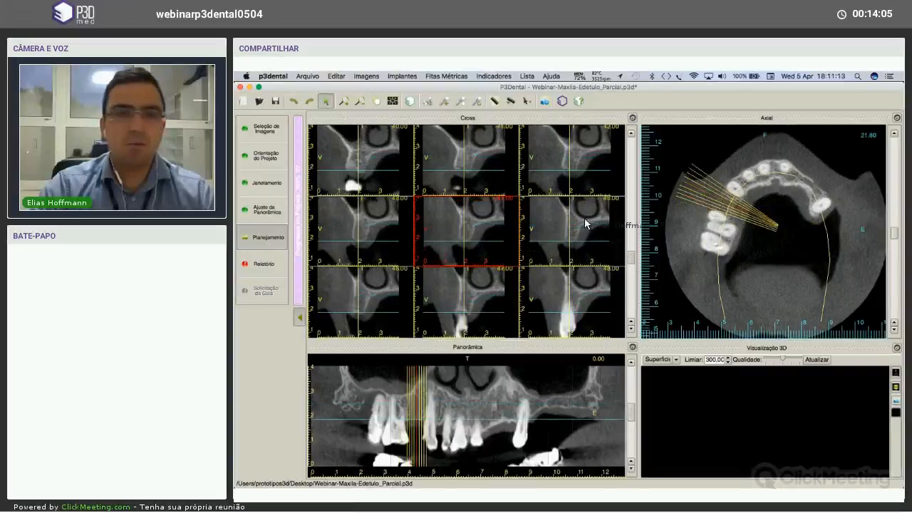
left_click(418, 412)
left_click(501, 406)
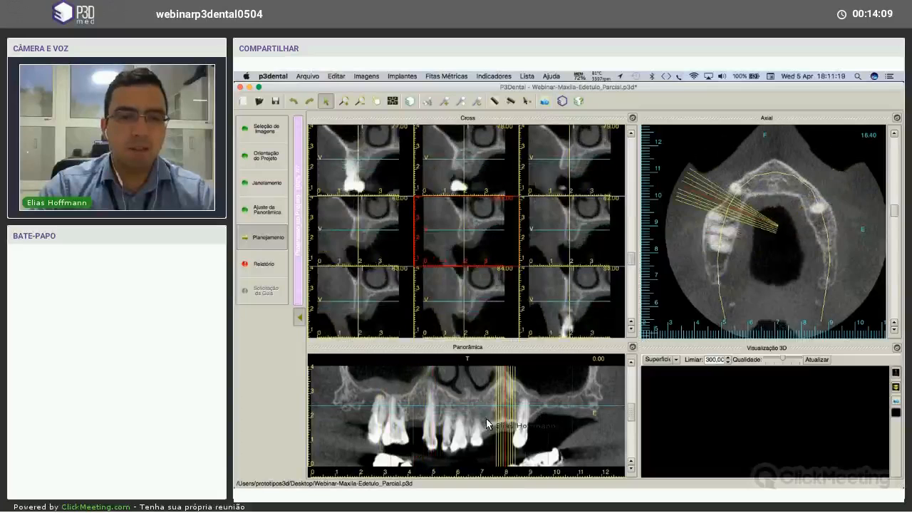
left_click(477, 438)
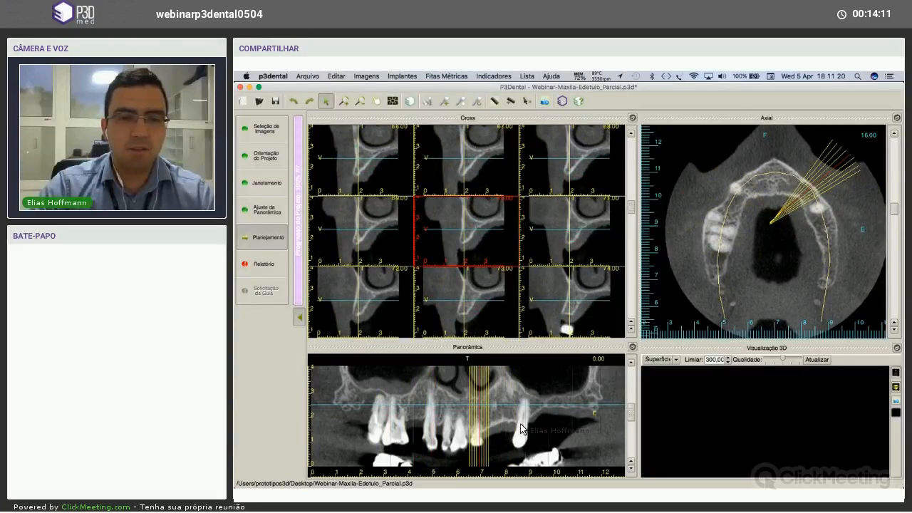
left_click(453, 424)
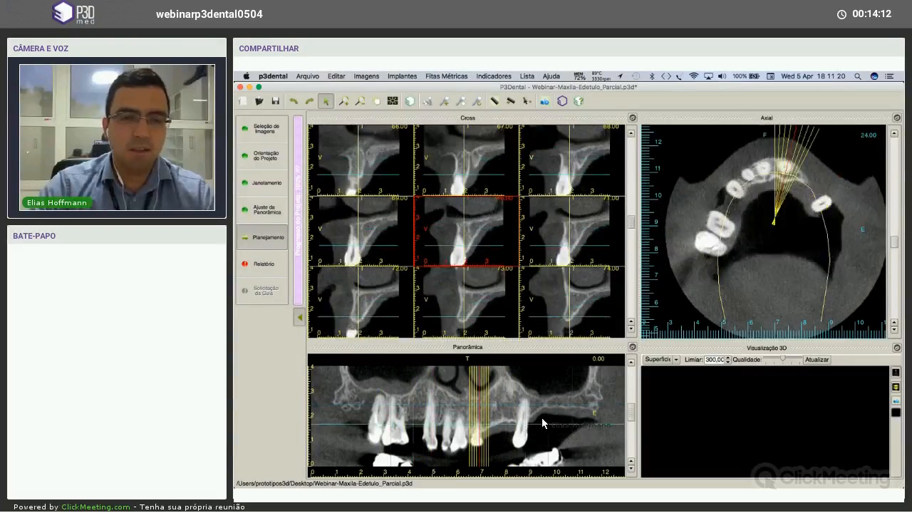
left_click(496, 408)
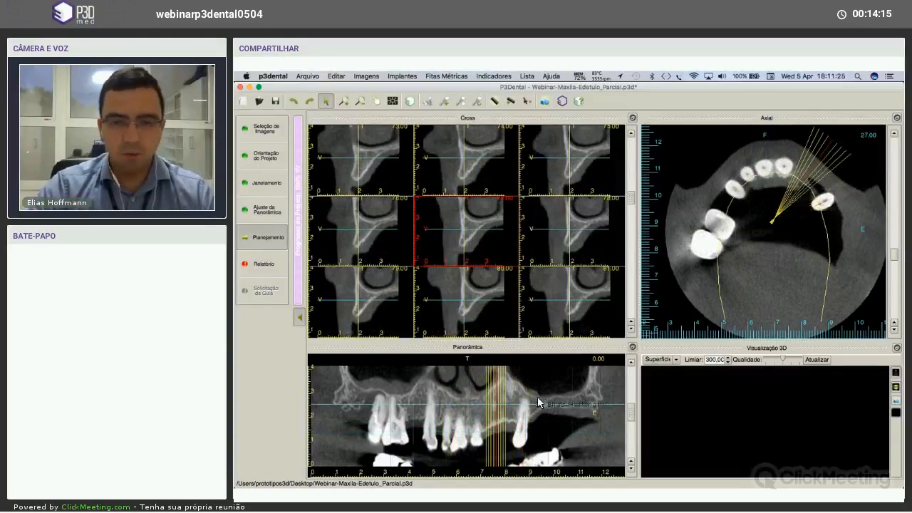
Examine the maxillary sinus regions on both sides of the panoramic in the linked axial slices from 5.00 to 0.60.
left_click(550, 378)
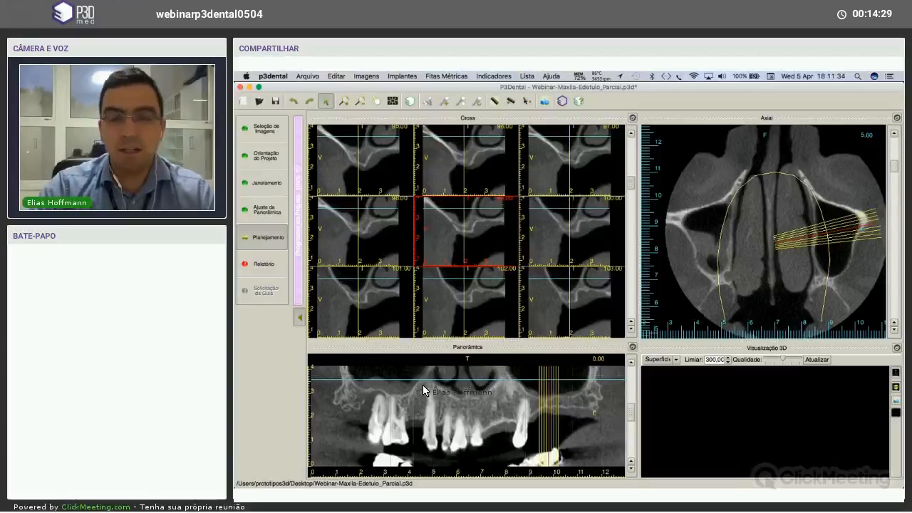
left_click(549, 377)
left_click(404, 378)
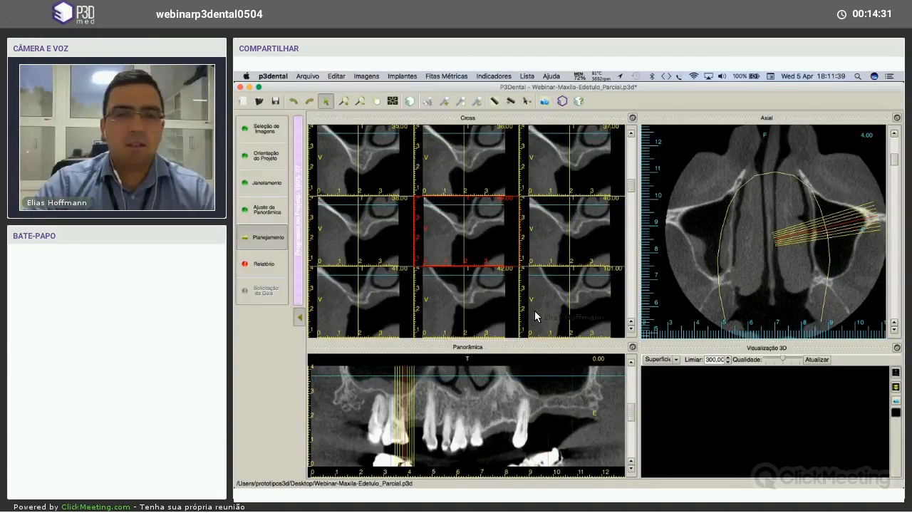
left_click(539, 379)
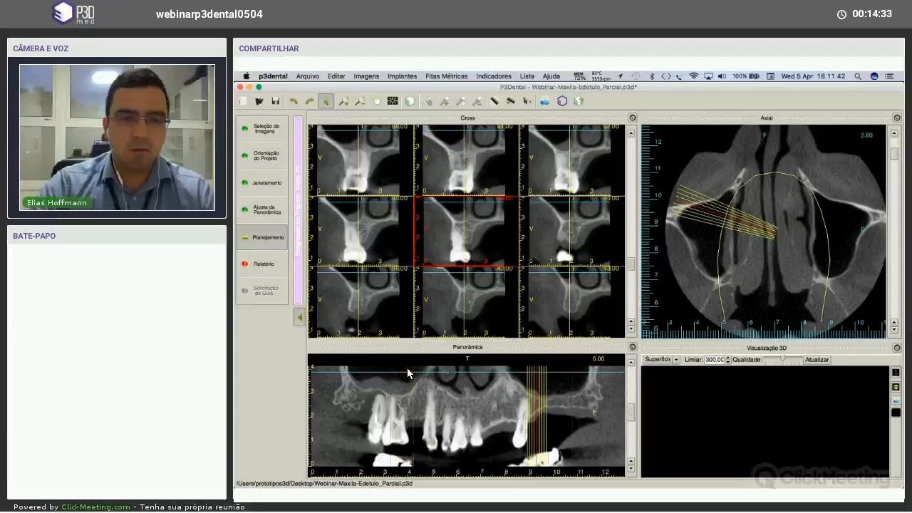
left_click(407, 368)
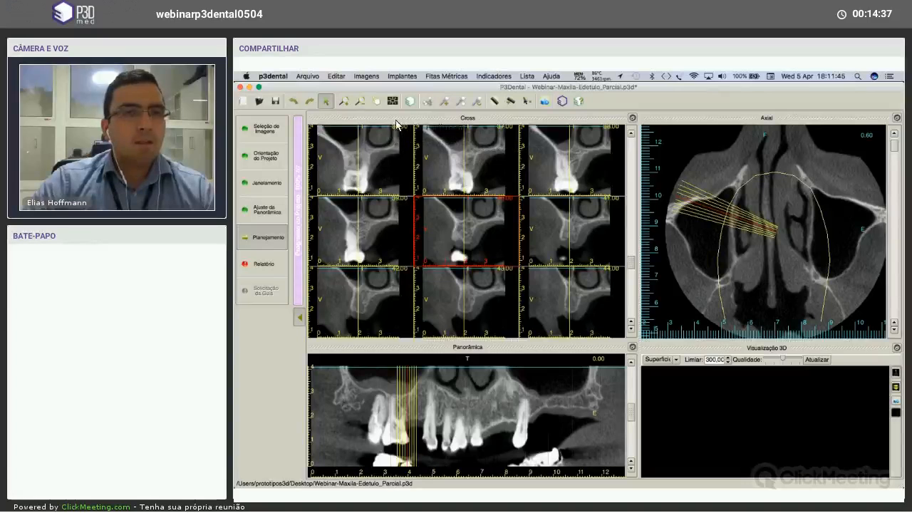
Reposition the axial, cross-sectional and panoramic images within their views using the Pan tool.
left_click(377, 102)
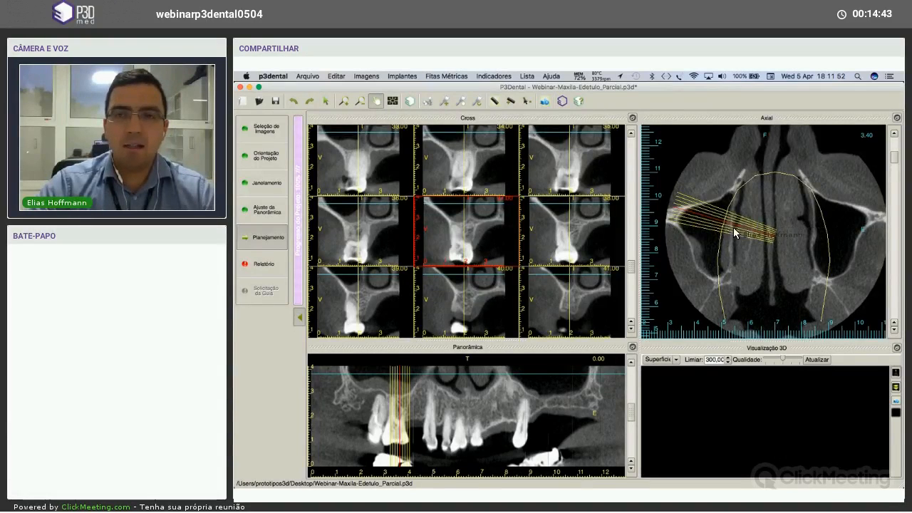
mouse_move(733, 228)
left_mouse_down()
mouse_move(718, 263)
mouse_move(721, 239)
left_mouse_up()
left_click_drag(729, 236, 714, 272)
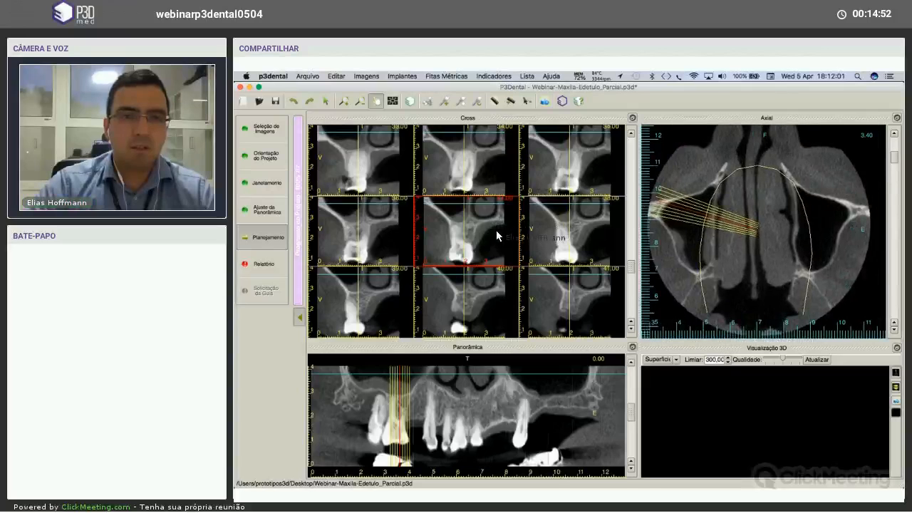
left_click_drag(497, 232, 501, 228)
mouse_move(503, 407)
left_mouse_down()
mouse_move(500, 419)
mouse_move(503, 413)
left_mouse_up()
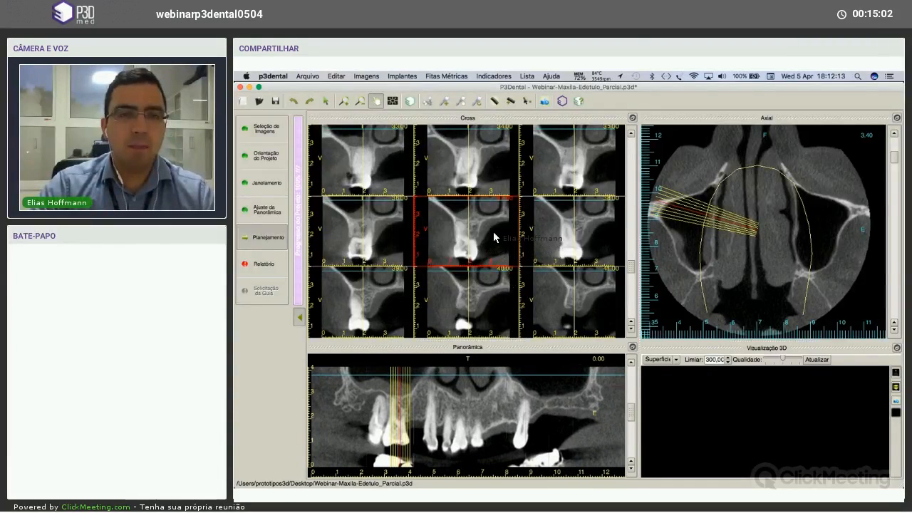
left_click_drag(494, 233, 494, 236)
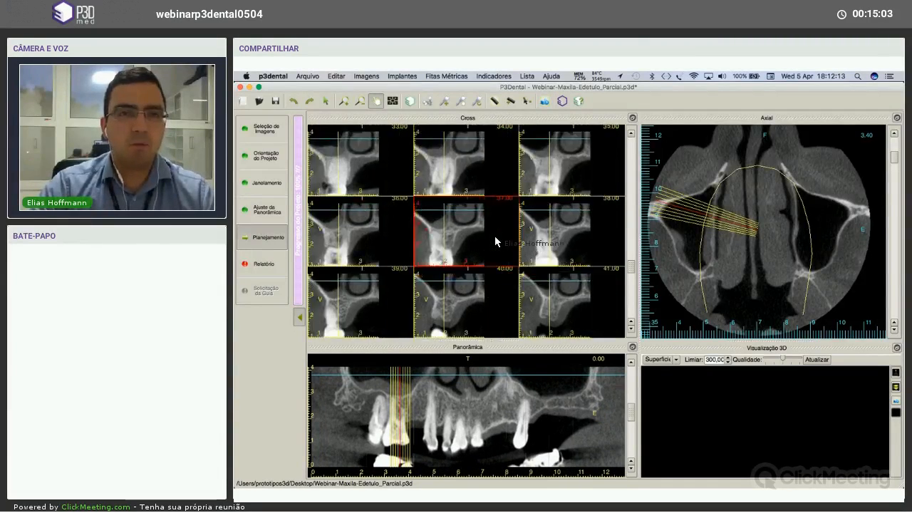
Adjust the magnification of the cross-sections with the zoom tools and reposition them to show the full tooth crowns.
left_click(360, 102)
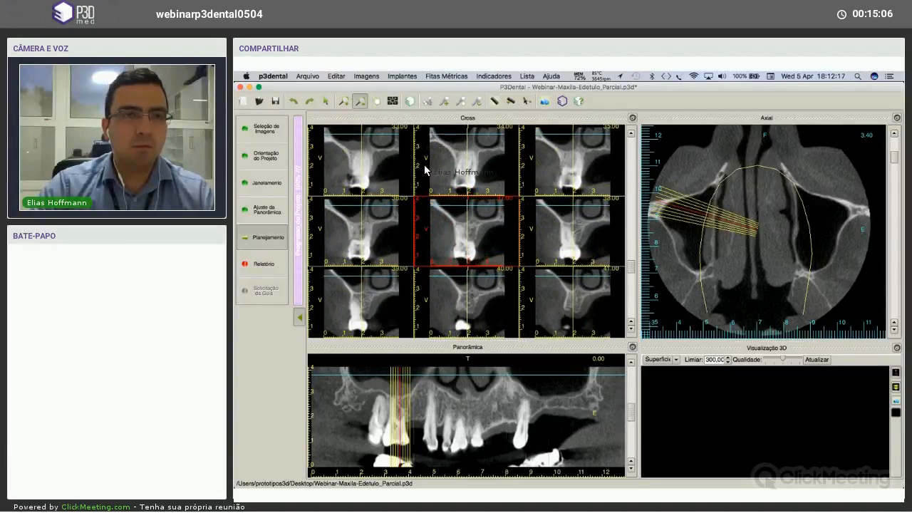
left_click(482, 228)
left_click(350, 103)
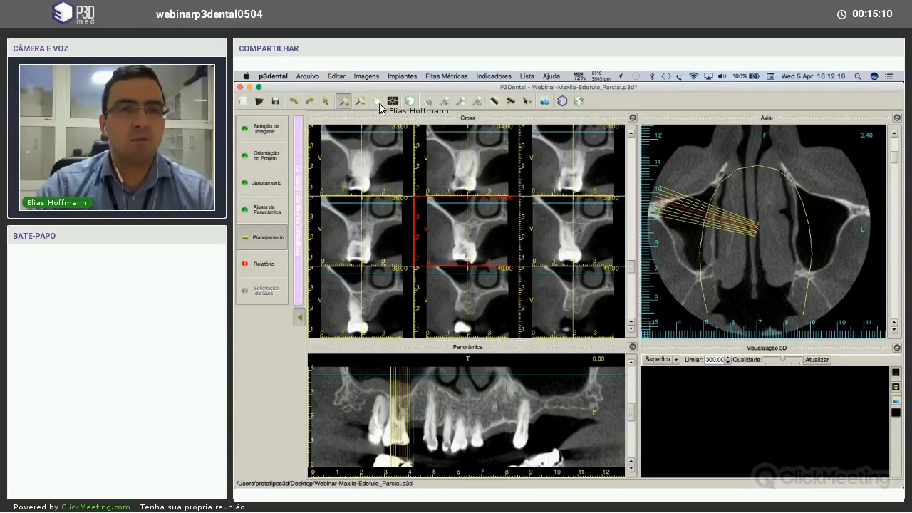
left_click(376, 101)
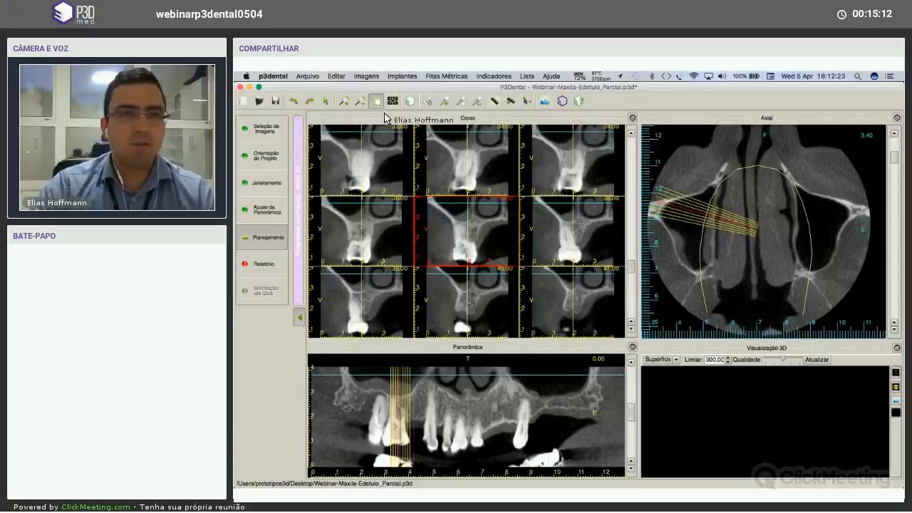
left_click_drag(449, 196, 490, 243)
scroll(491, 236, "down", 1)
scroll(491, 236, "up", 3)
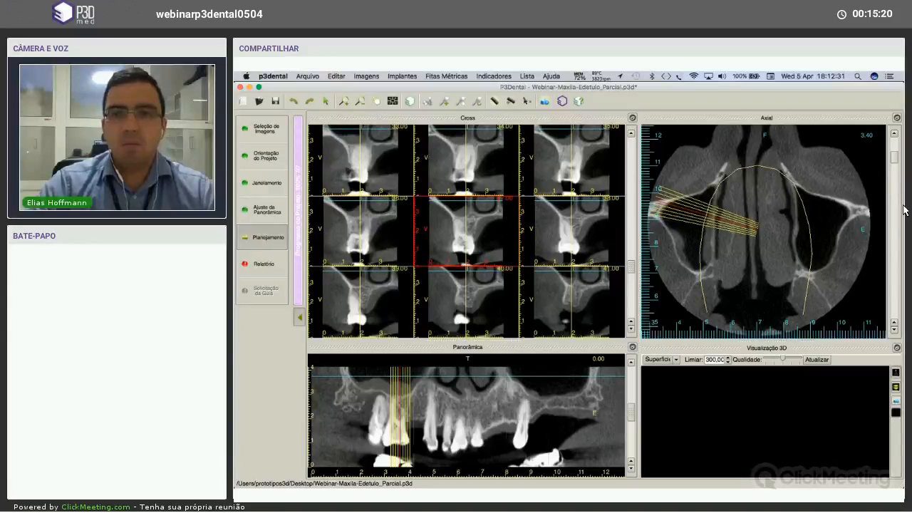
Examine the axial slices from 3.40 down to 15.80 with the panoramic curve overlaid on the arch.
scroll(904, 206, "down", 5)
scroll(773, 221, "down", 10)
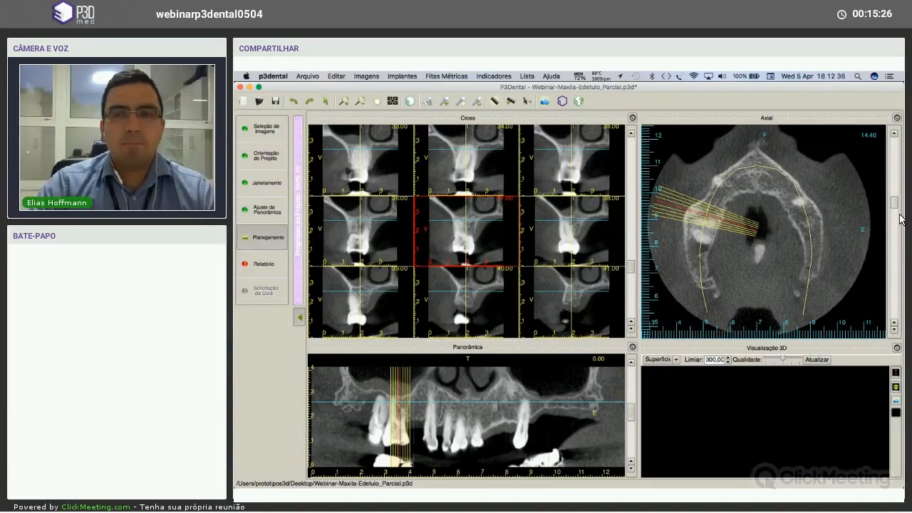
scroll(897, 203, "up", 3)
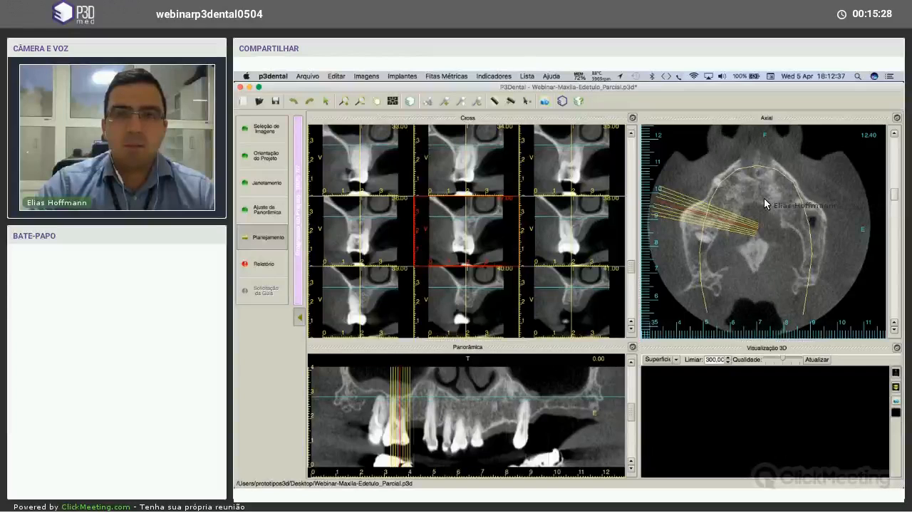
scroll(759, 203, "down", 5)
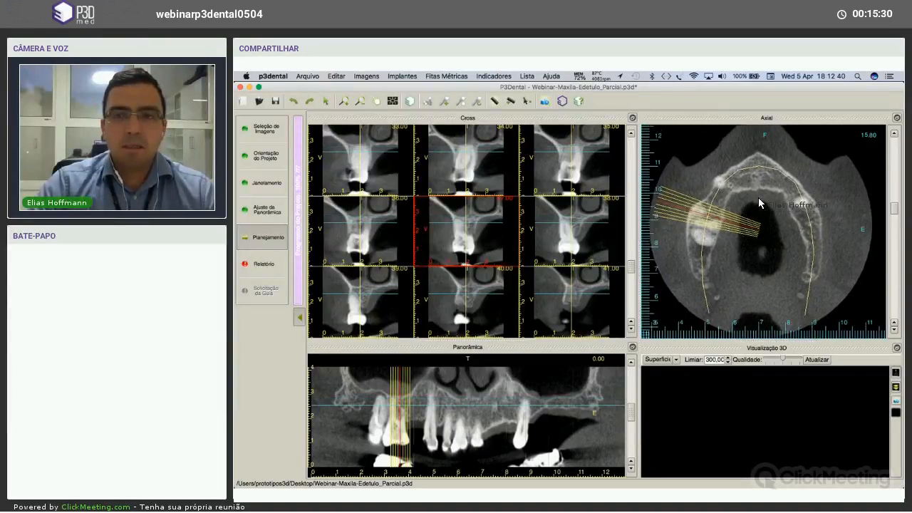
Reposition the axial image and the cross-sections within their views and enlarge the cross-sections.
mouse_move(759, 198)
middle_mouse_down()
mouse_move(788, 188)
mouse_move(704, 222)
mouse_move(722, 198)
mouse_move(712, 200)
mouse_move(799, 190)
mouse_move(754, 194)
mouse_move(771, 202)
middle_mouse_up()
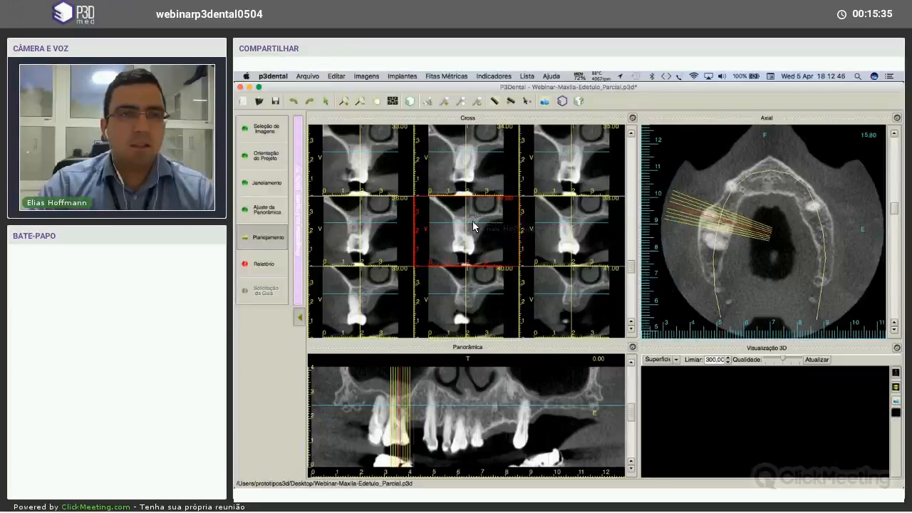
middle_click_drag(464, 238, 469, 240)
scroll(466, 243, "down", 1)
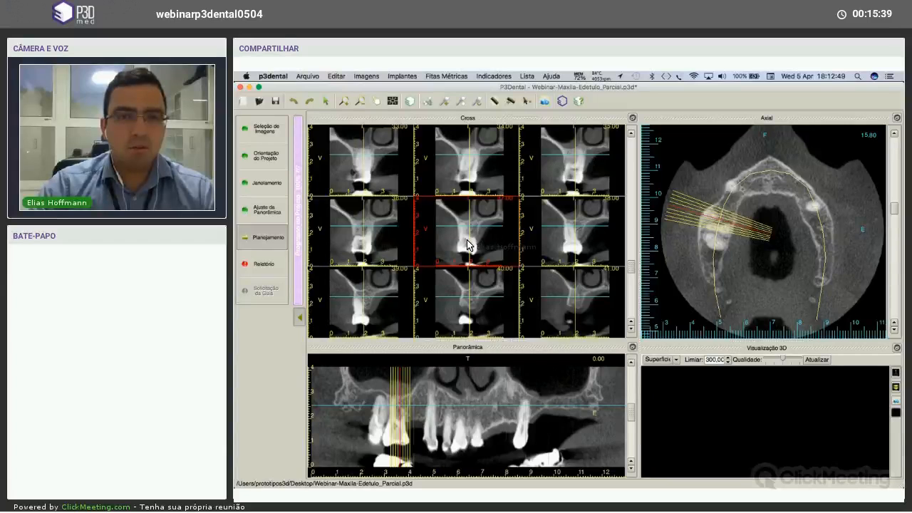
scroll(468, 244, "up", 1)
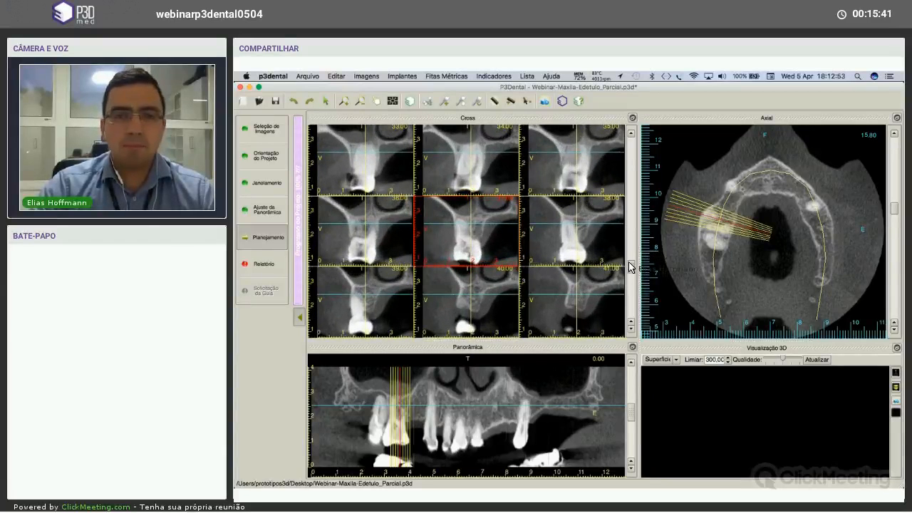
Examine the cross-sections between 40.00 and 61.00 around the edentulous gap in front of the molars, adjusting the image magnification.
scroll(630, 265, "up", 10)
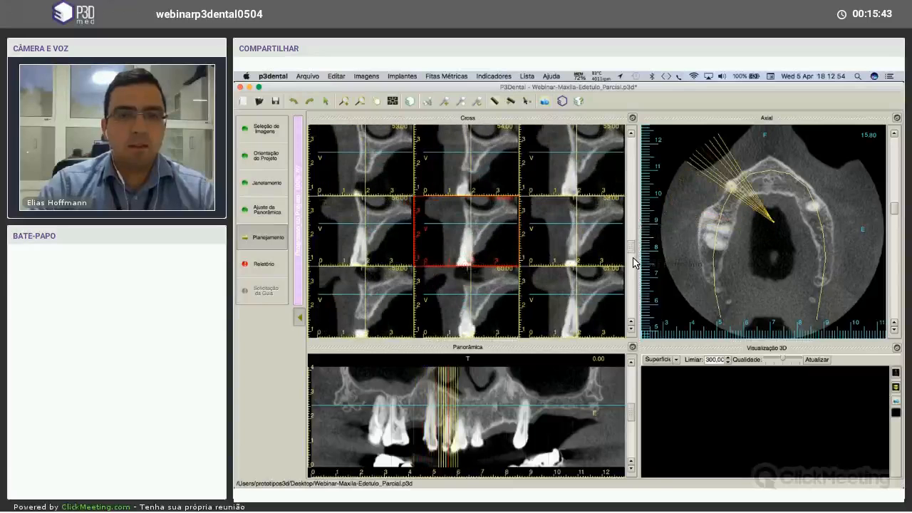
scroll(476, 234, "down", 7)
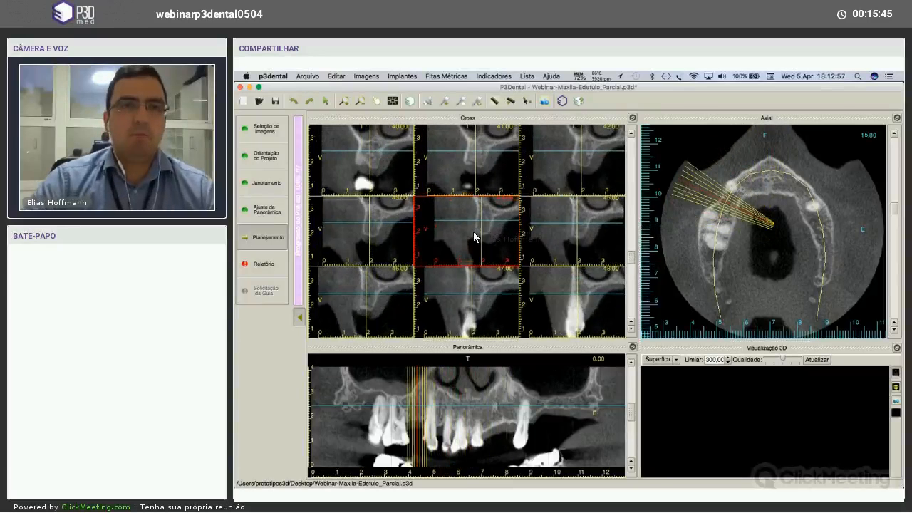
scroll(474, 237, "up", 2)
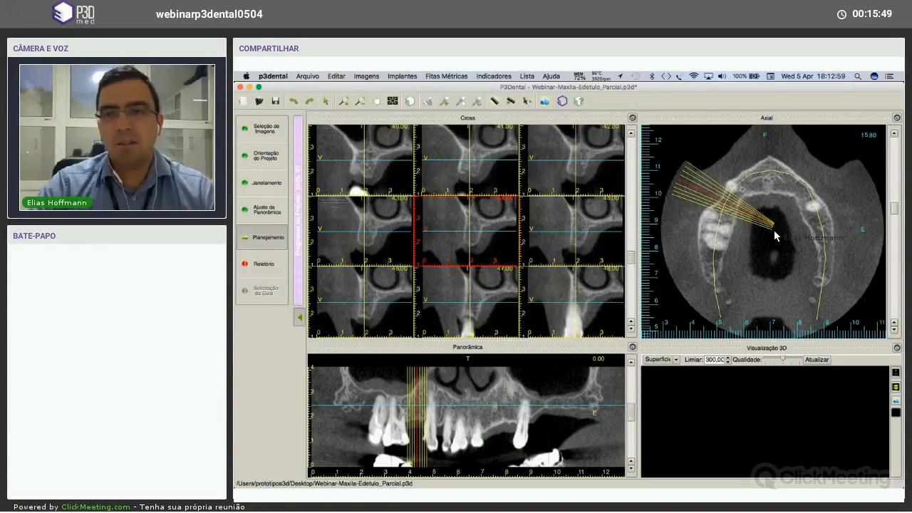
scroll(759, 237, "up", 2)
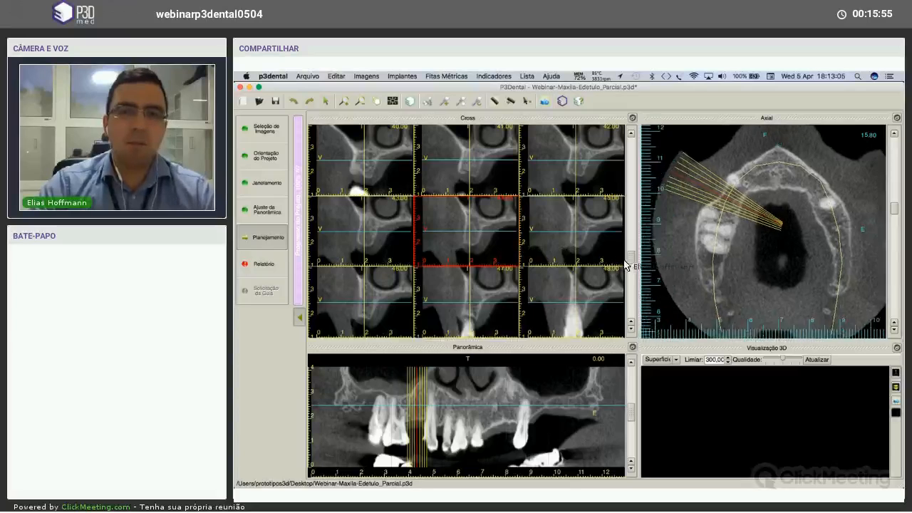
scroll(631, 260, "up", 5)
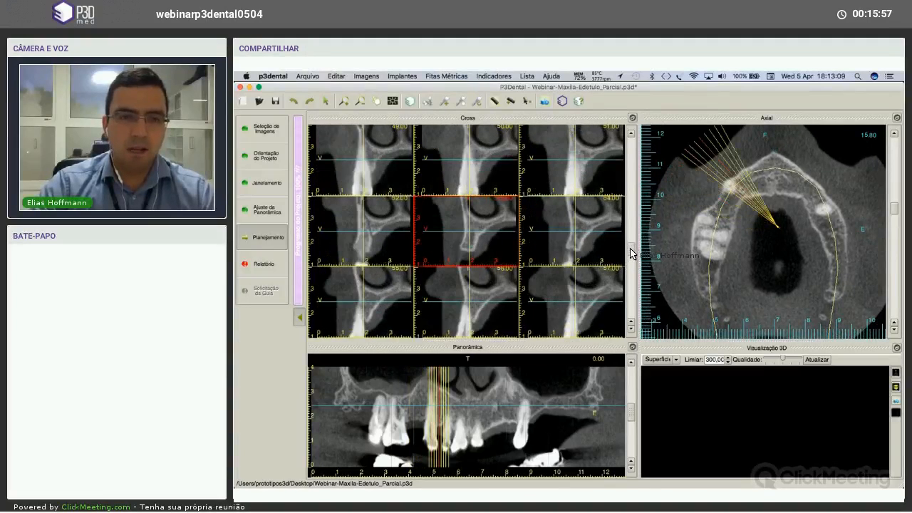
scroll(489, 254, "down", 5)
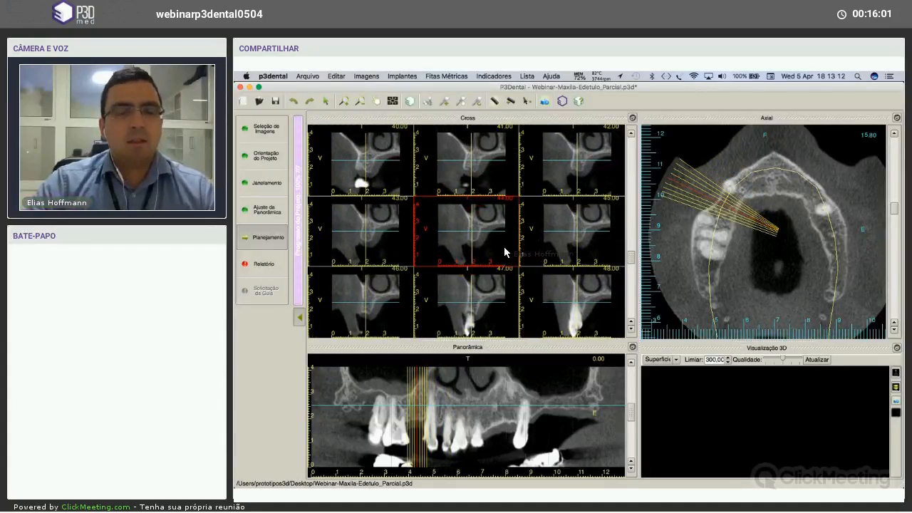
right_click_drag(504, 246, 505, 257)
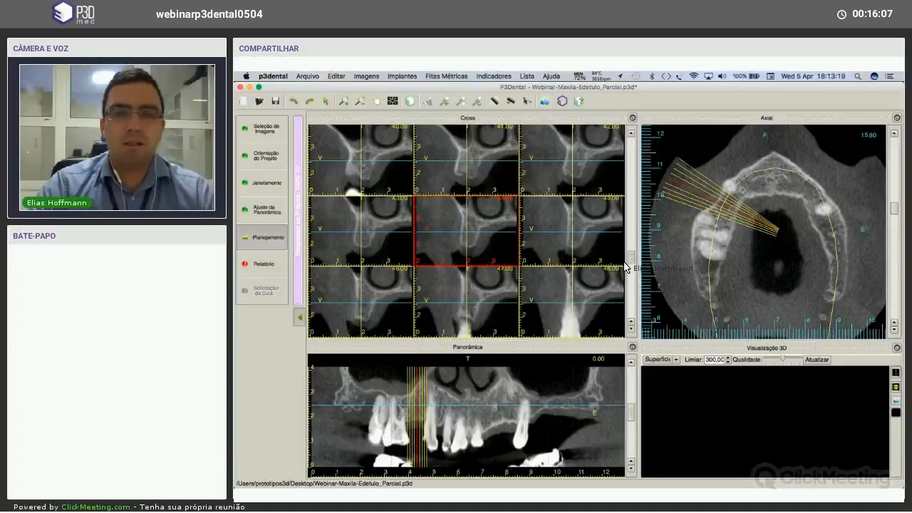
Examine the cross-sections along the arch to the opposite posterior region and return to the edentulous gap around slice 43.00.
scroll(631, 220, "down", 1)
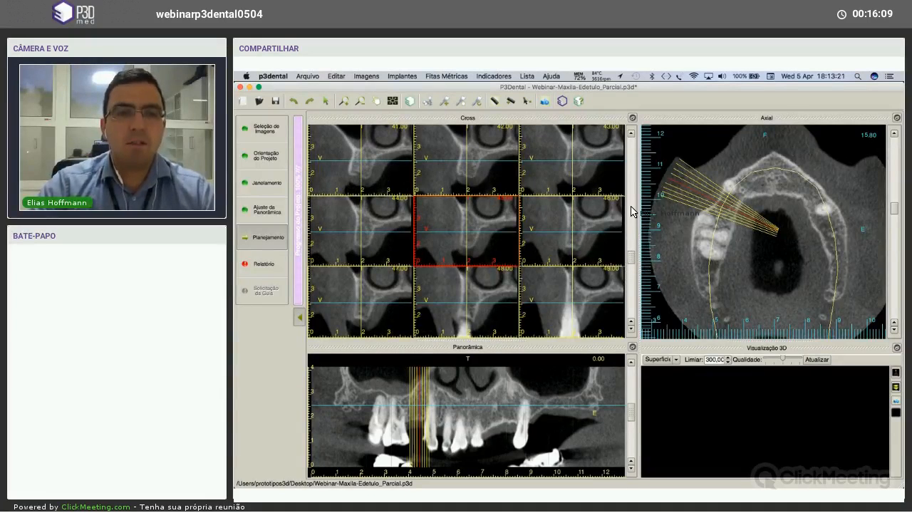
scroll(630, 194, "down", 10)
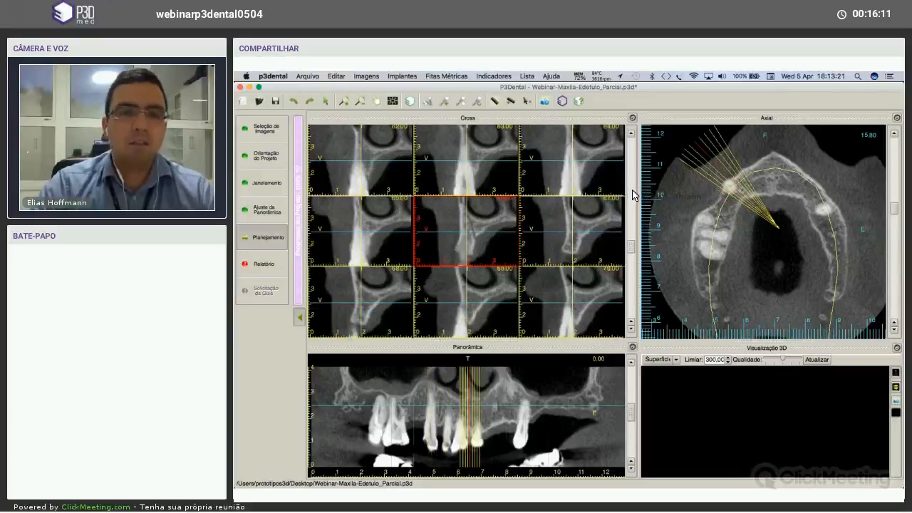
scroll(633, 198, "down", 18)
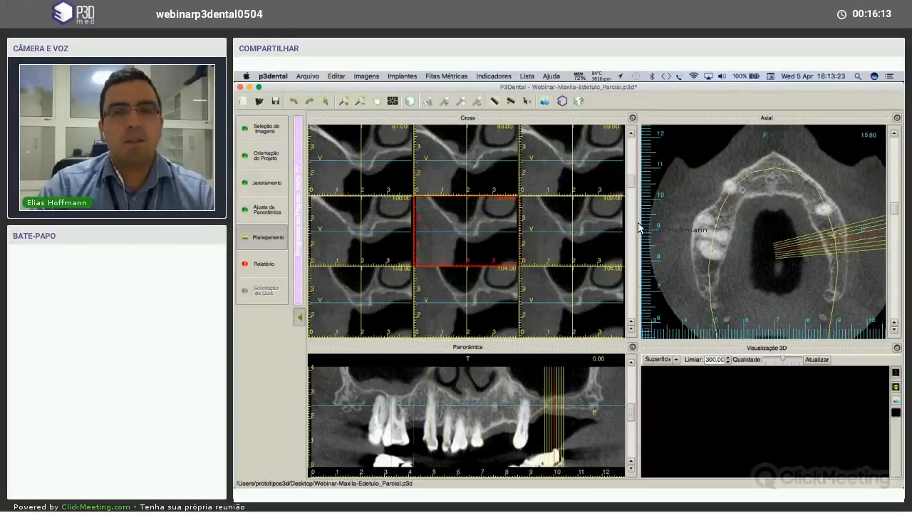
scroll(641, 260, "up", 20)
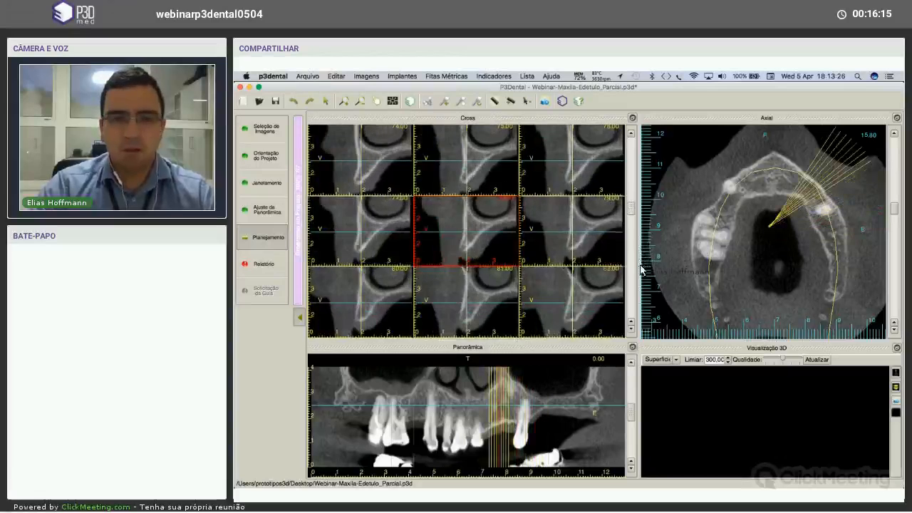
scroll(642, 264, "up", 17)
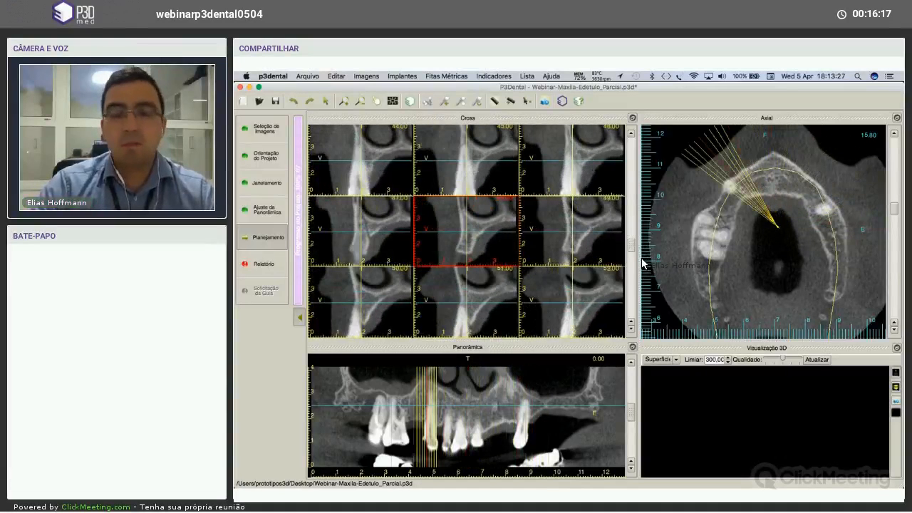
scroll(642, 264, "up", 7)
scroll(642, 264, "down", 4)
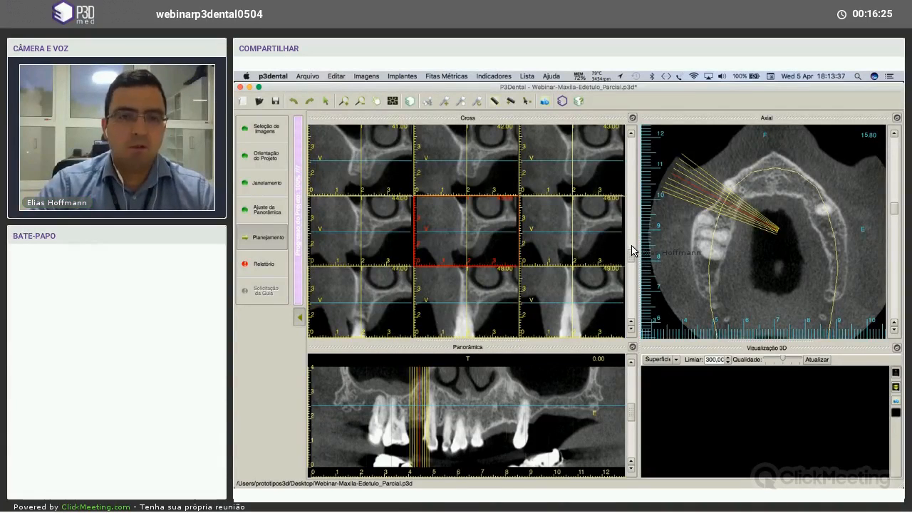
left_click(630, 207)
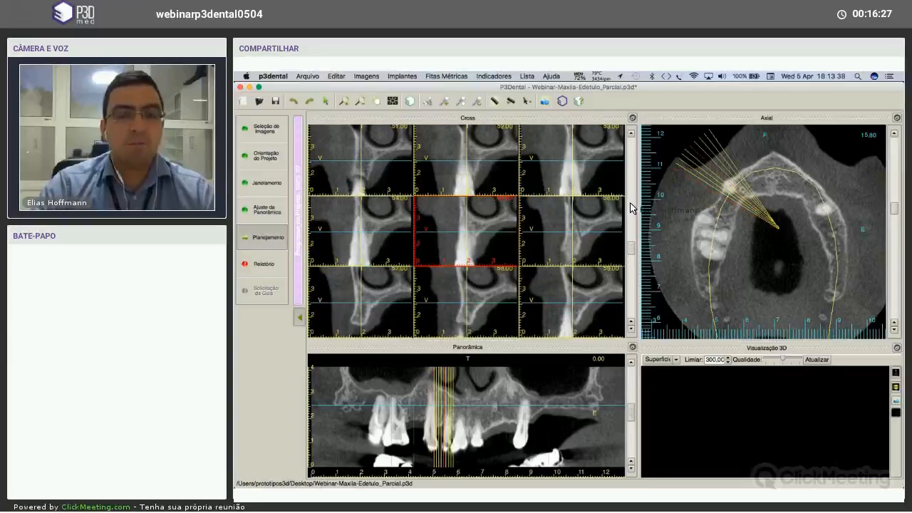
scroll(643, 245, "up", 6)
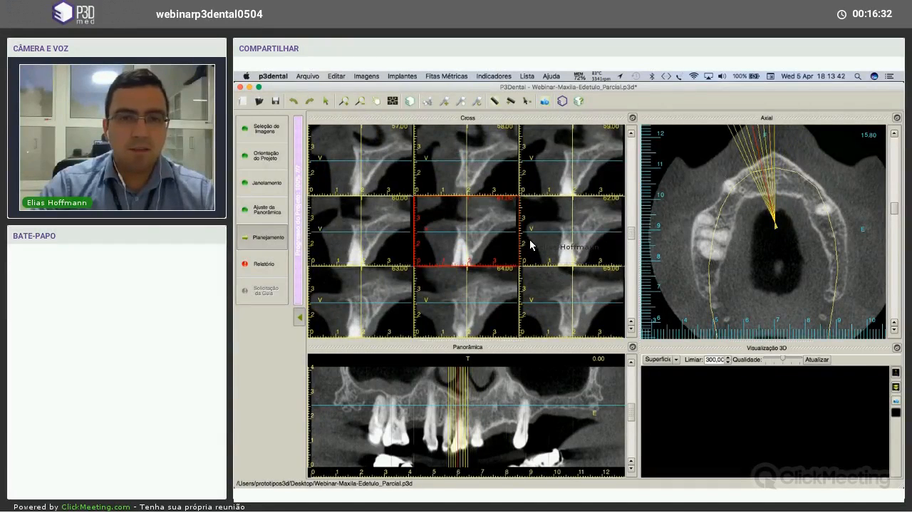
scroll(604, 283, "down", 18)
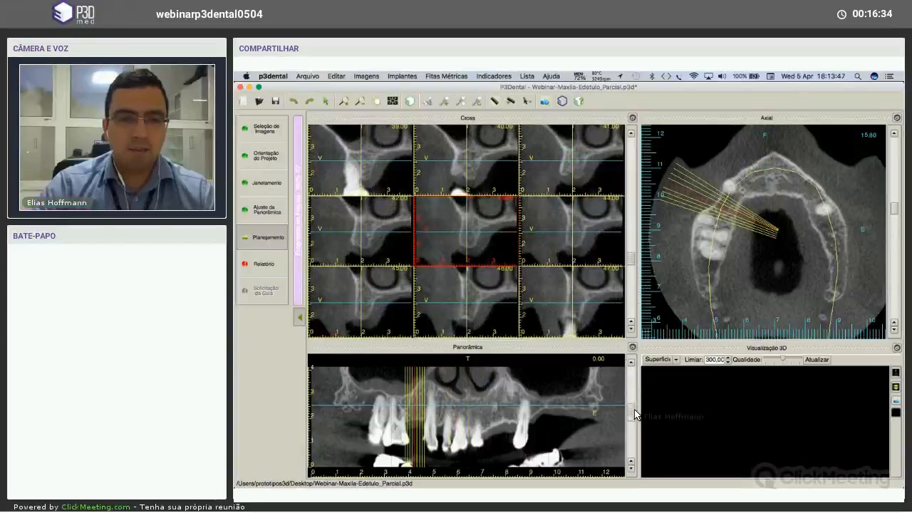
Examine the panoramic layers out to -8.00 while following the curve on the axial slice, and return to layer 0.00.
scroll(635, 412, "up", 4)
scroll(637, 417, "down", 5)
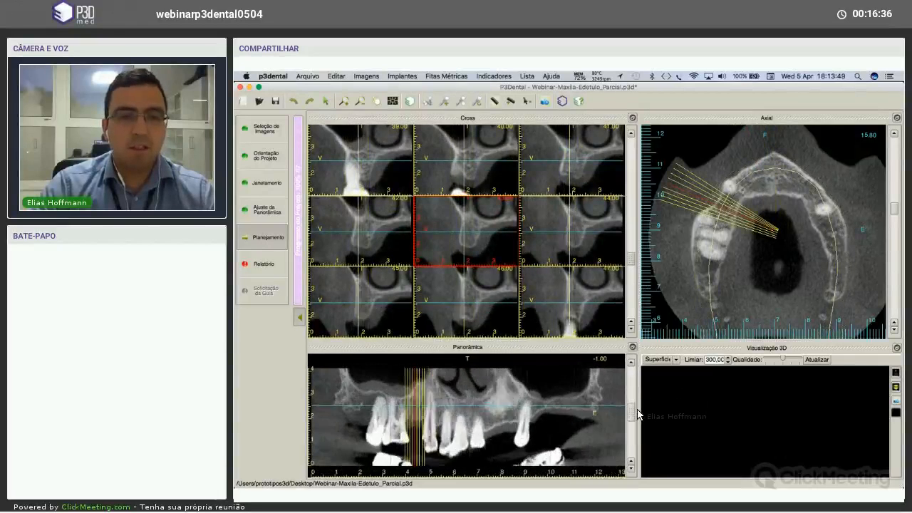
scroll(639, 411, "down", 4)
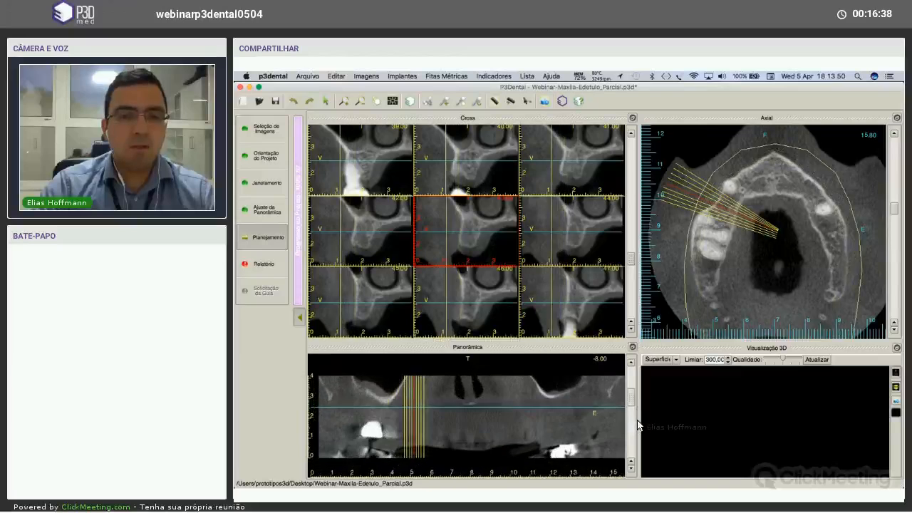
scroll(640, 419, "down", 4)
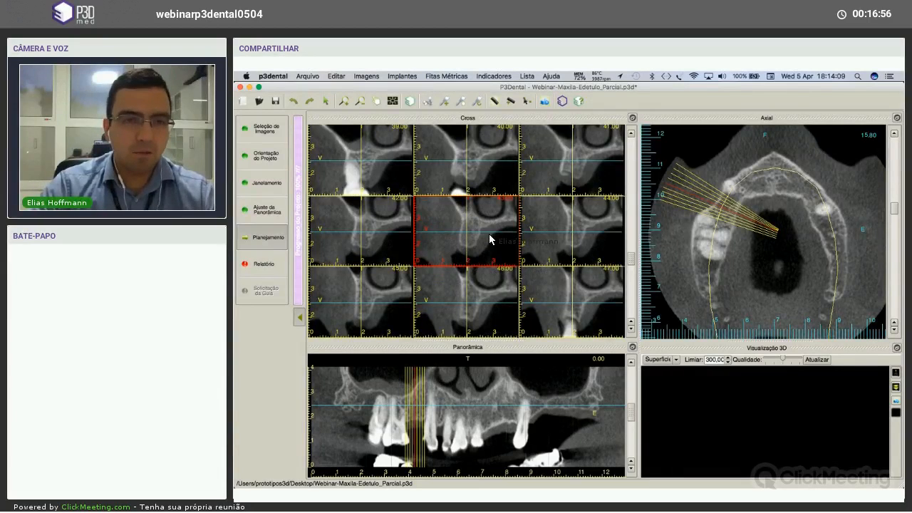
Vary the magnification of the cross-sections to inspect the bone ridge at the edentulous gap around slice 43.00.
scroll(498, 241, "up", 4)
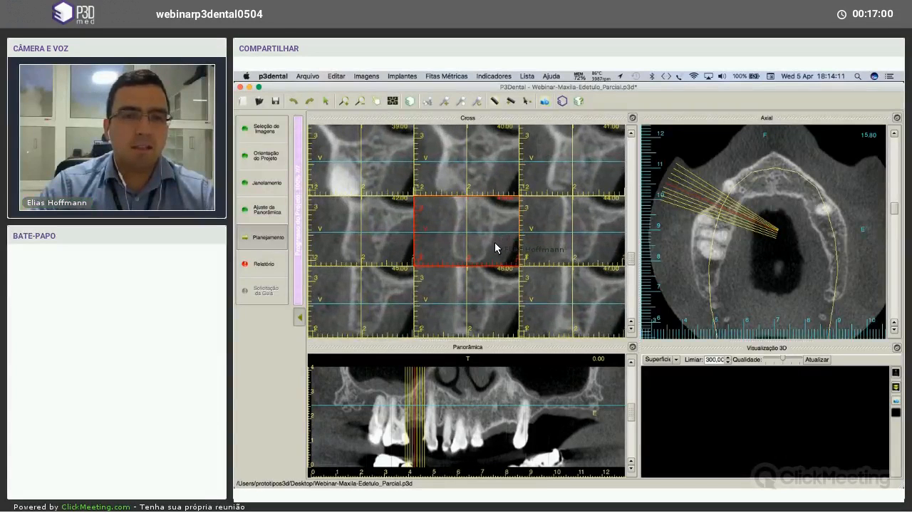
scroll(494, 243, "down", 4)
scroll(494, 243, "up", 2)
scroll(494, 245, "up", 2)
scroll(495, 246, "down", 4)
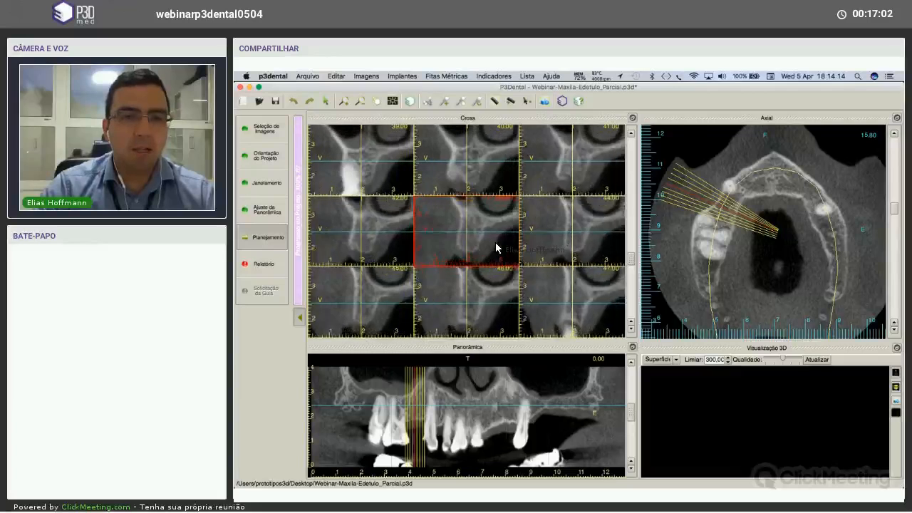
scroll(495, 245, "up", 5)
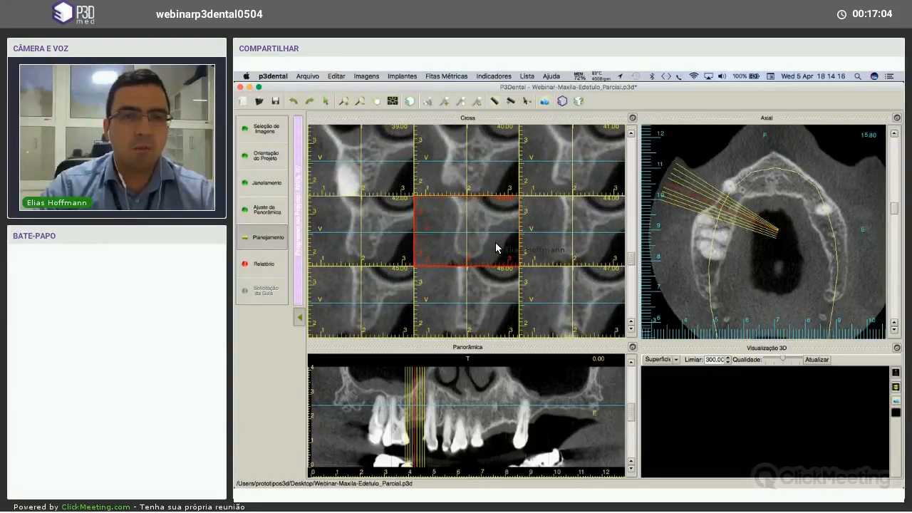
scroll(495, 245, "down", 3)
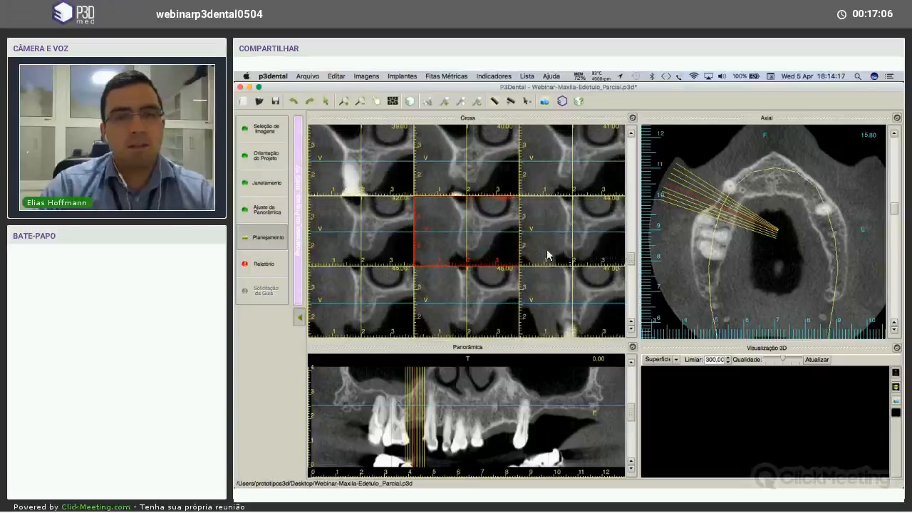
Bring cross-section 44.00 to the centre of the grid and reposition the cross-sectional and panoramic images.
mouse_move(630, 265)
left_mouse_down()
mouse_move(629, 246)
mouse_move(643, 276)
mouse_move(643, 261)
left_mouse_up()
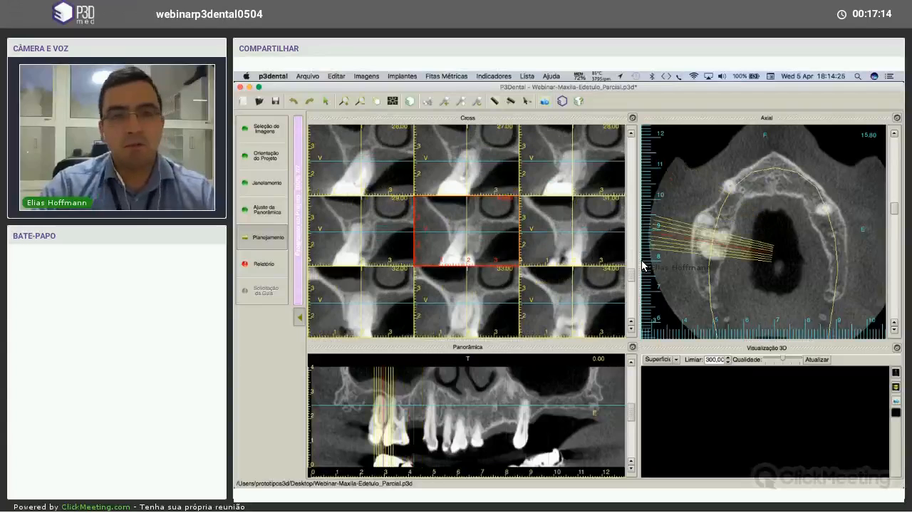
scroll(498, 228, "up", 3)
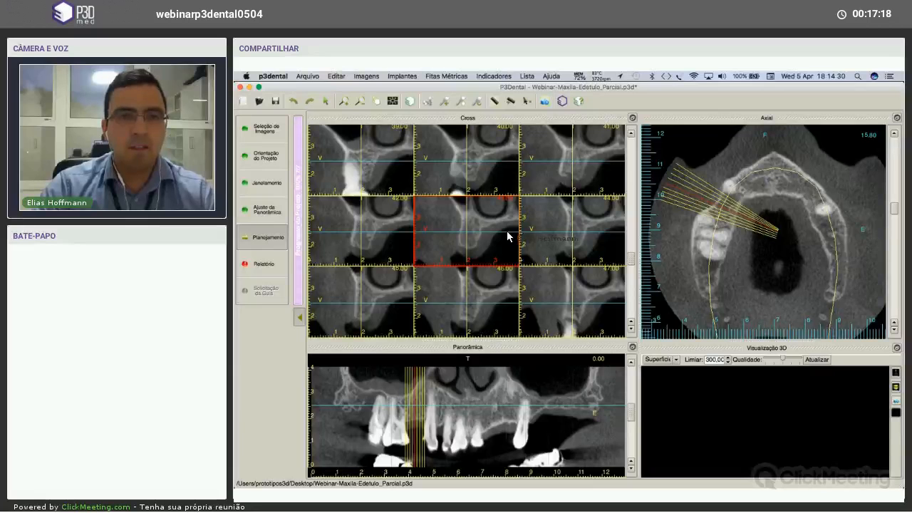
scroll(429, 220, "right", 1)
middle_click_drag(447, 261, 424, 248)
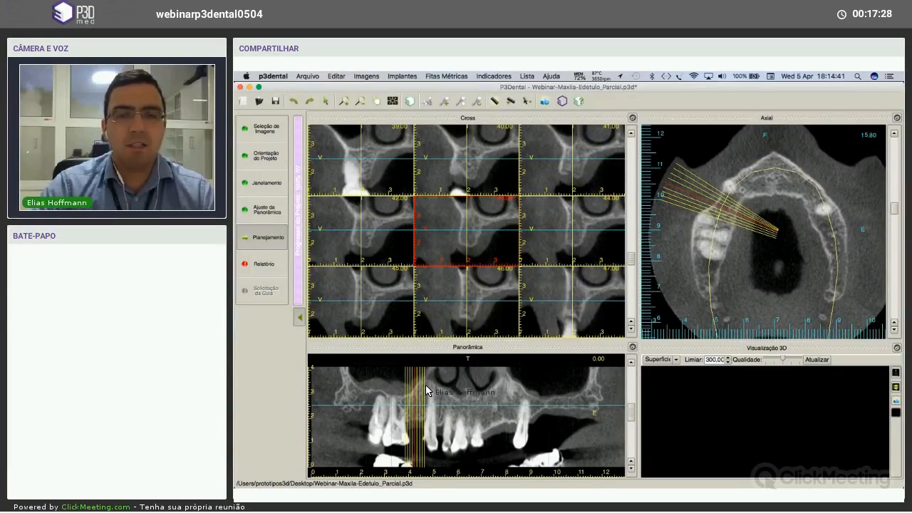
middle_click_drag(425, 386, 425, 379)
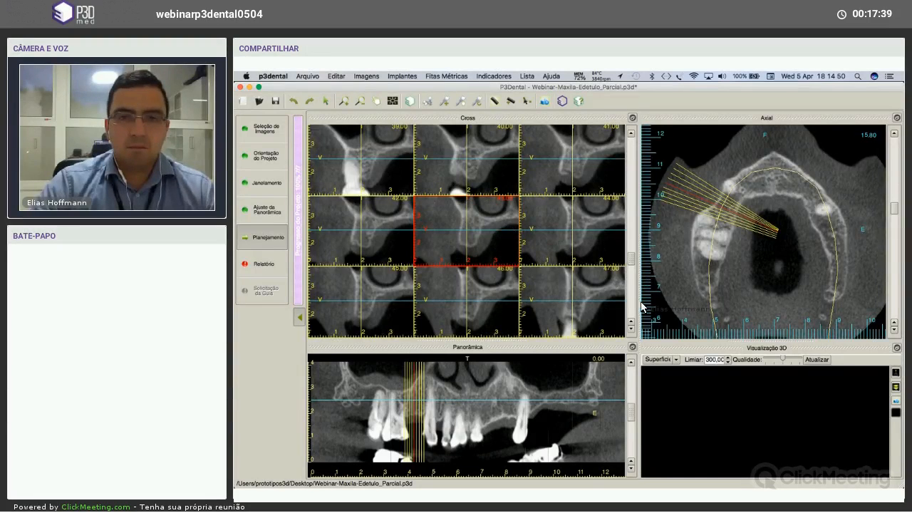
left_click(631, 323)
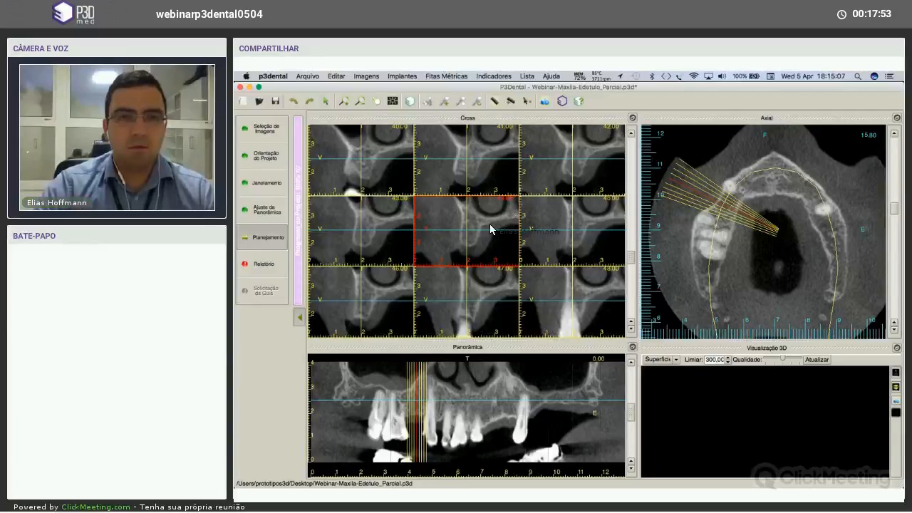
right_click_drag(468, 265, 458, 407)
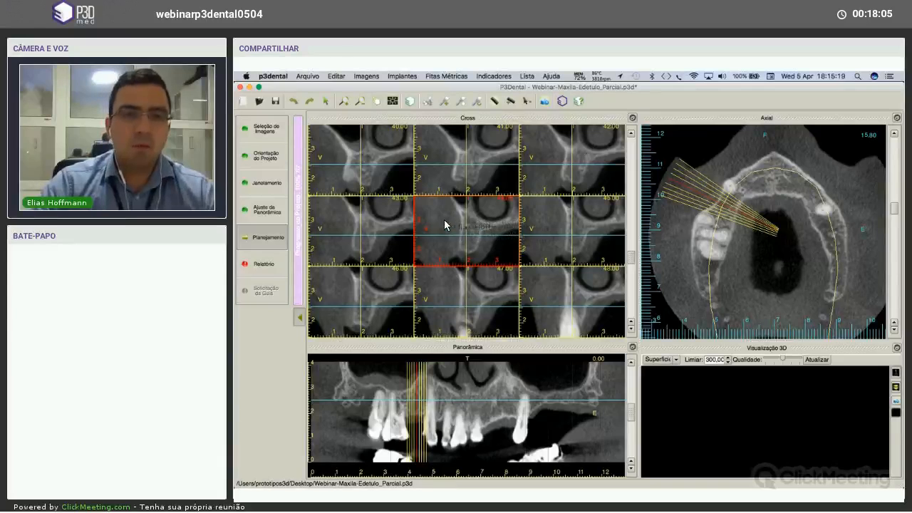
Show cross-section 44.00 alone in the cross-sectional view, adjusting its magnification and position around the bone ridge.
double_click(479, 231)
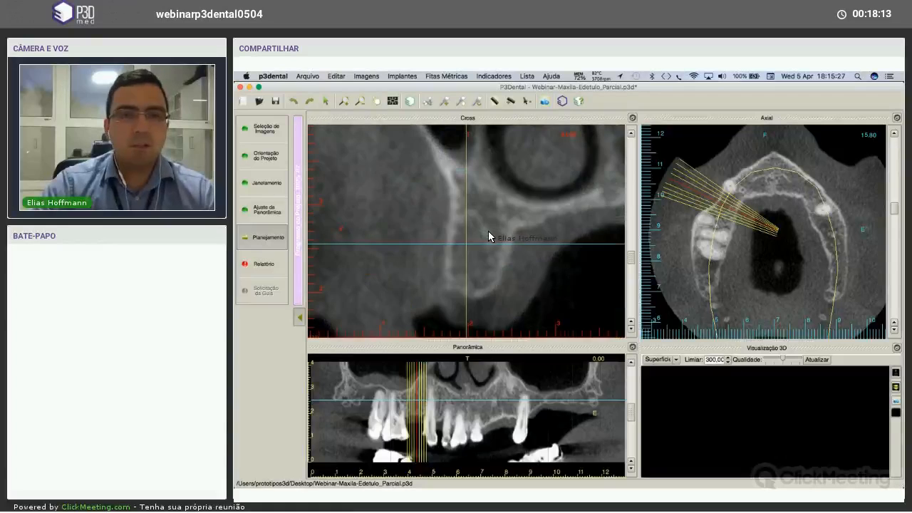
scroll(507, 231, "down", 2)
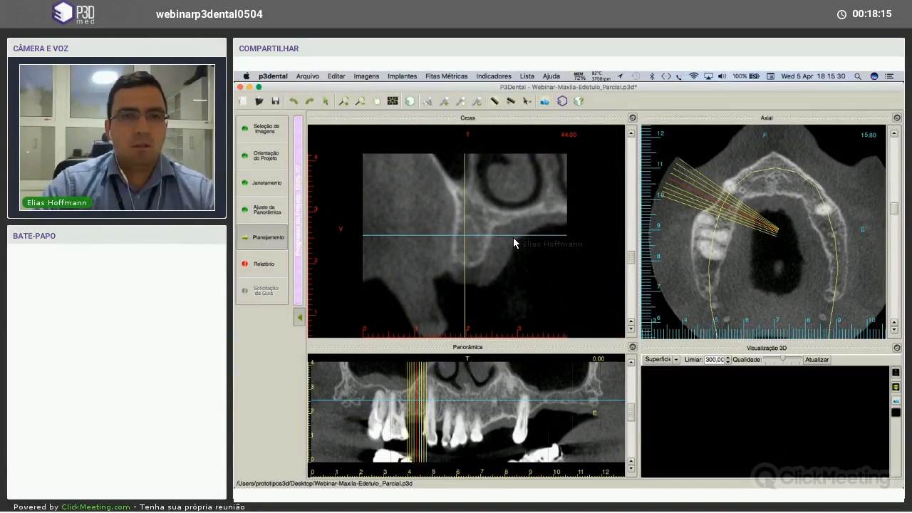
middle_click_drag(513, 237, 515, 233)
scroll(515, 237, "up", 3)
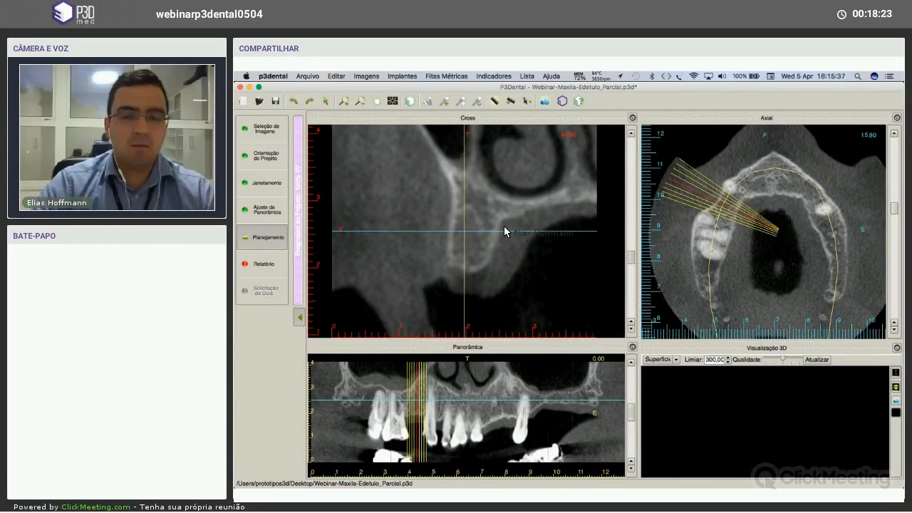
Check the neighbouring cross-sections and axial slices around the edentulous site, returning to cross-section 44.00 with axial slice 16.60.
scroll(635, 262, "up", 3)
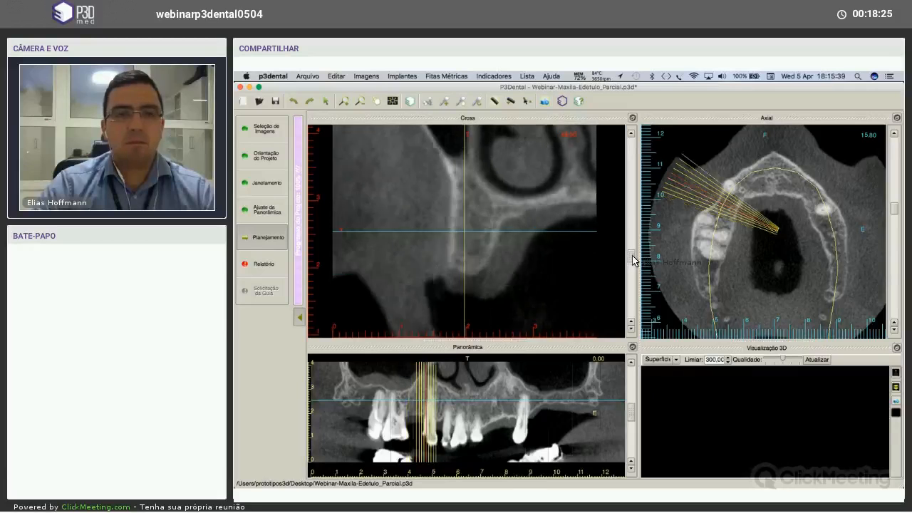
scroll(637, 261, "down", 5)
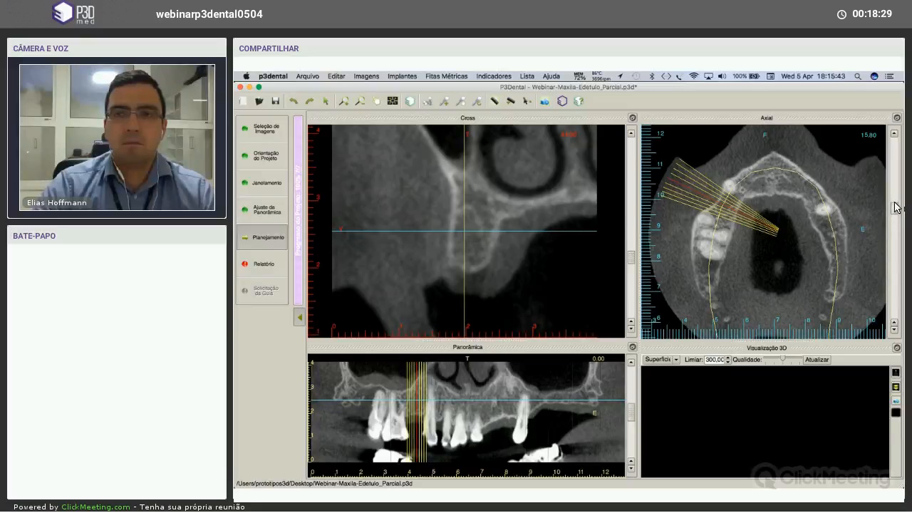
scroll(898, 216, "up", 4)
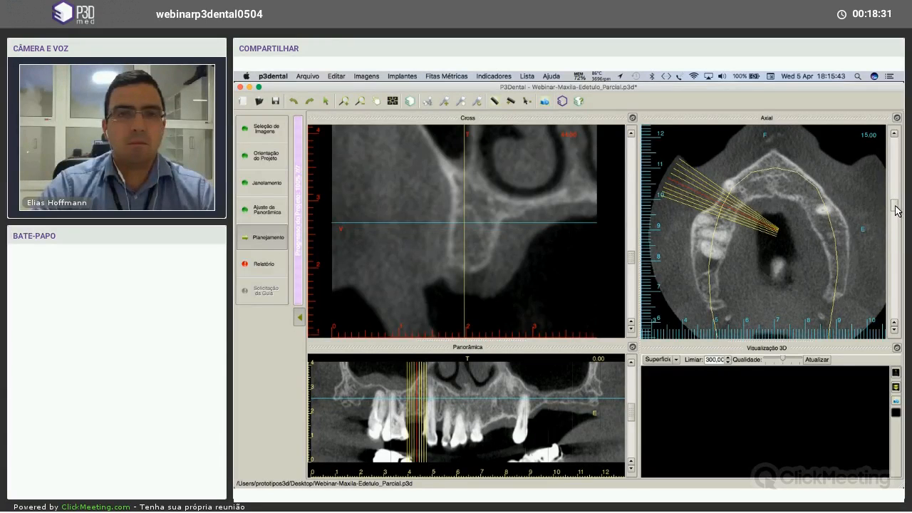
scroll(899, 218, "down", 6)
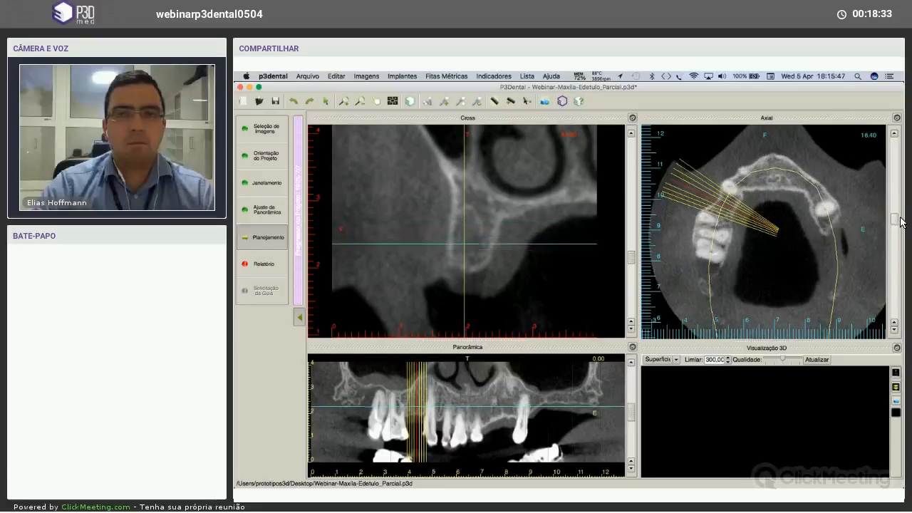
scroll(902, 219, "up", 1)
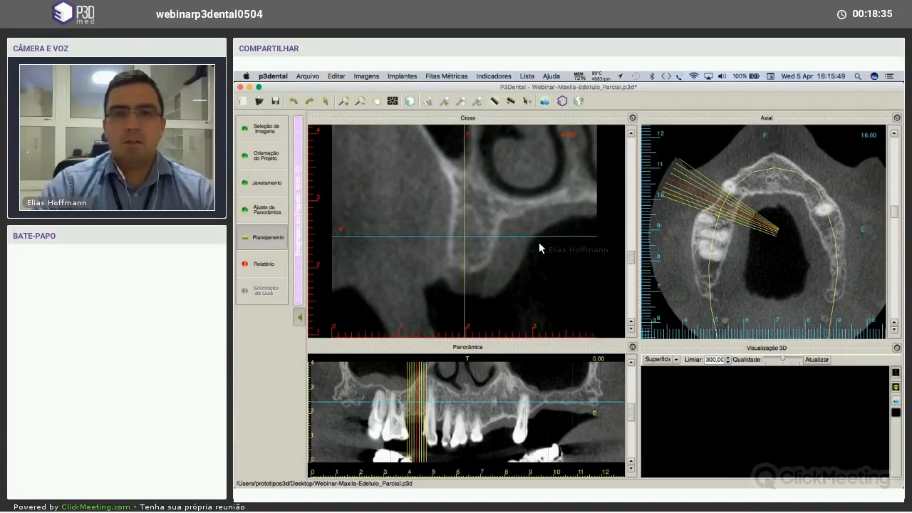
middle_click_drag(545, 169, 544, 170)
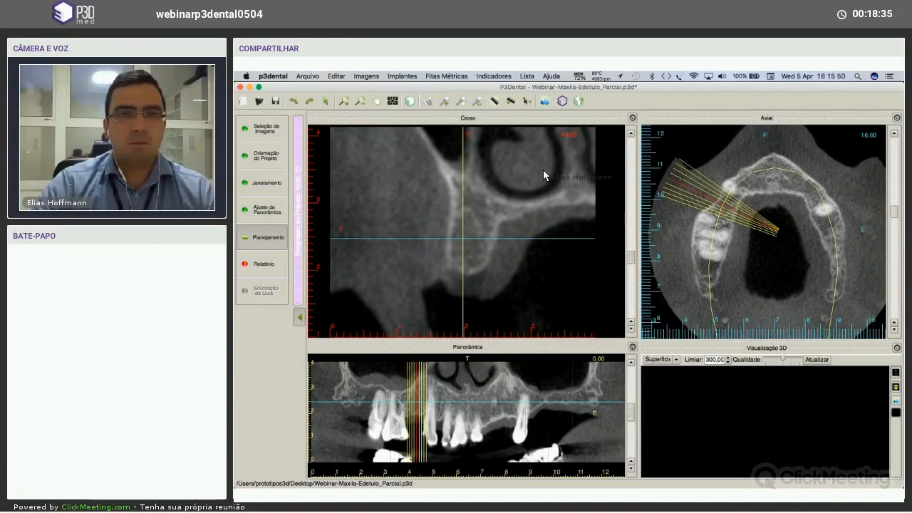
Measure the height and the width of the bone ridge in cross-section 44.00 with two crossing measurement lines.
left_click(511, 102)
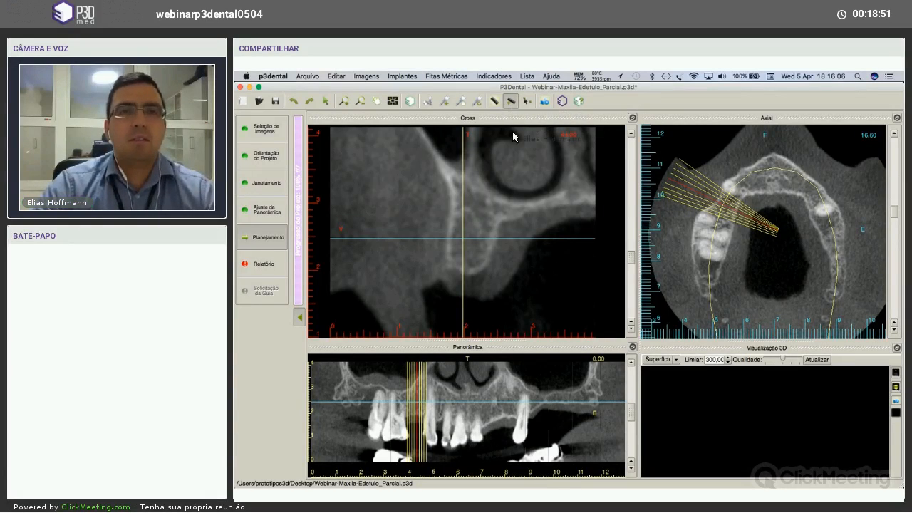
left_click(468, 276)
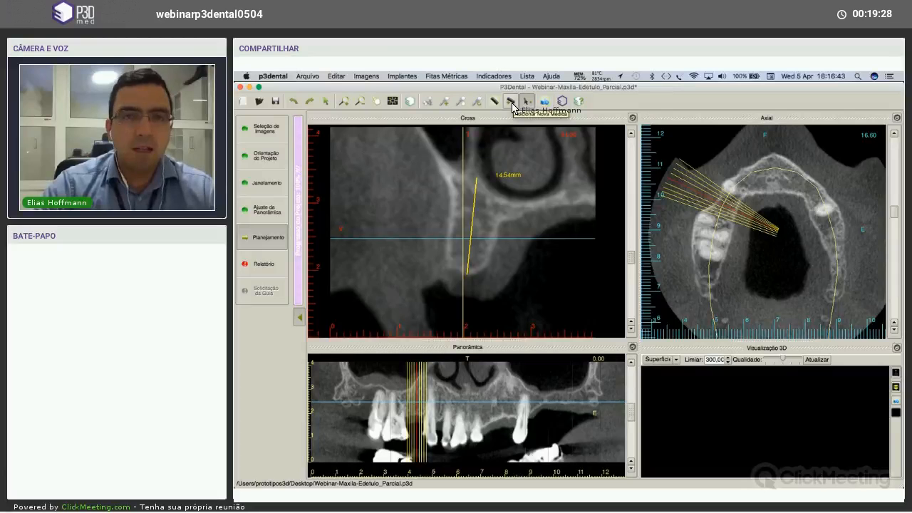
left_click(513, 104)
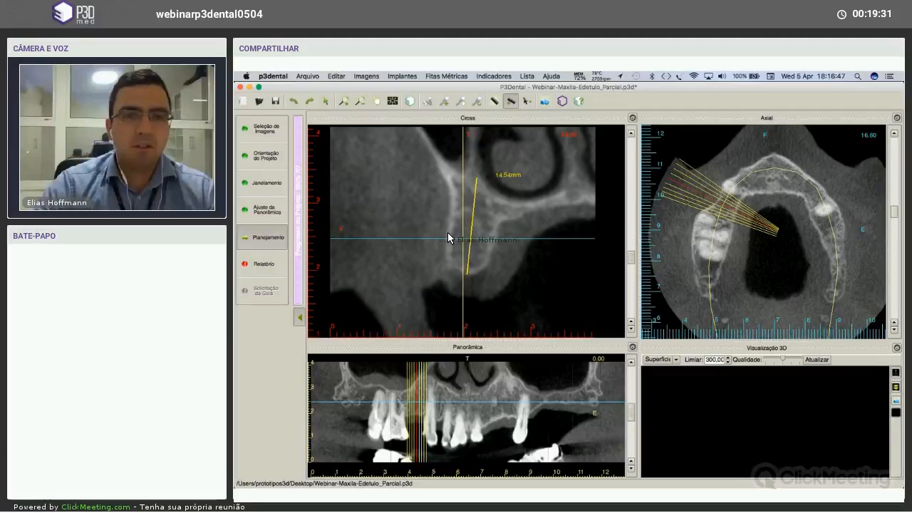
left_click_drag(447, 232, 497, 236)
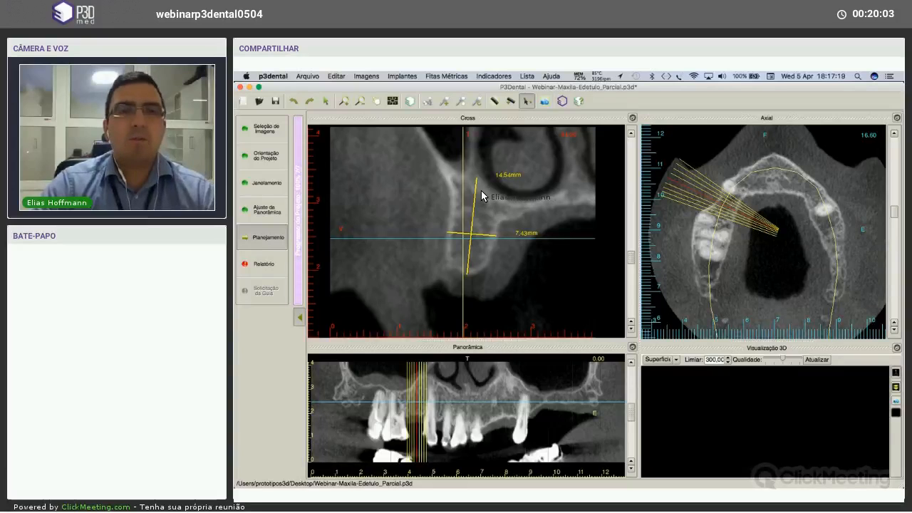
Add an implant where the height and width measurements cross in cross-section 44.00, and adjust its position within the ridge.
left_click(445, 104)
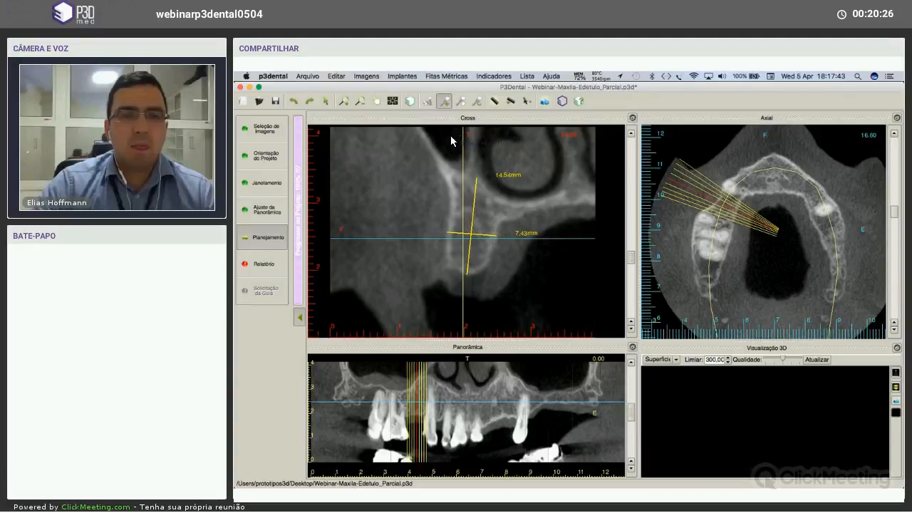
left_click(476, 235)
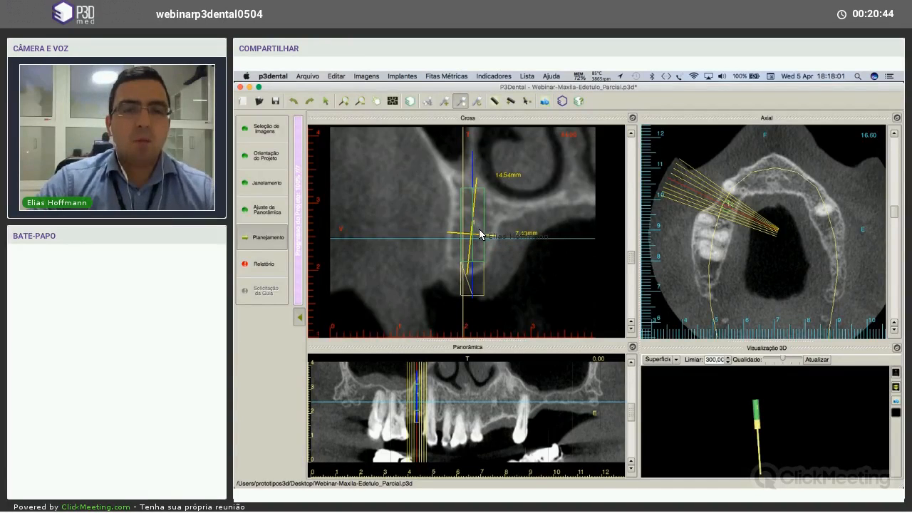
left_click(461, 104)
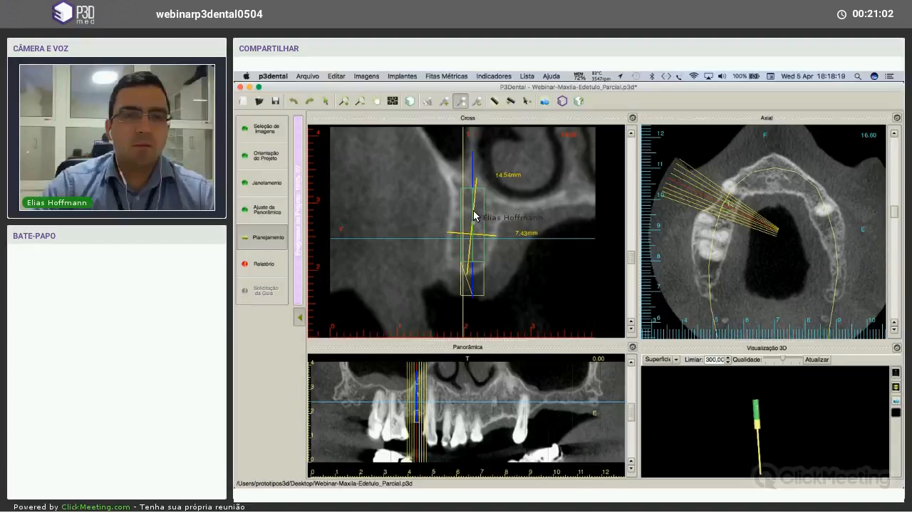
mouse_move(480, 220)
left_mouse_down()
mouse_move(463, 238)
mouse_move(495, 217)
mouse_move(445, 218)
mouse_move(490, 210)
mouse_move(456, 229)
mouse_move(483, 217)
mouse_move(463, 224)
mouse_move(476, 223)
mouse_move(474, 233)
left_mouse_up()
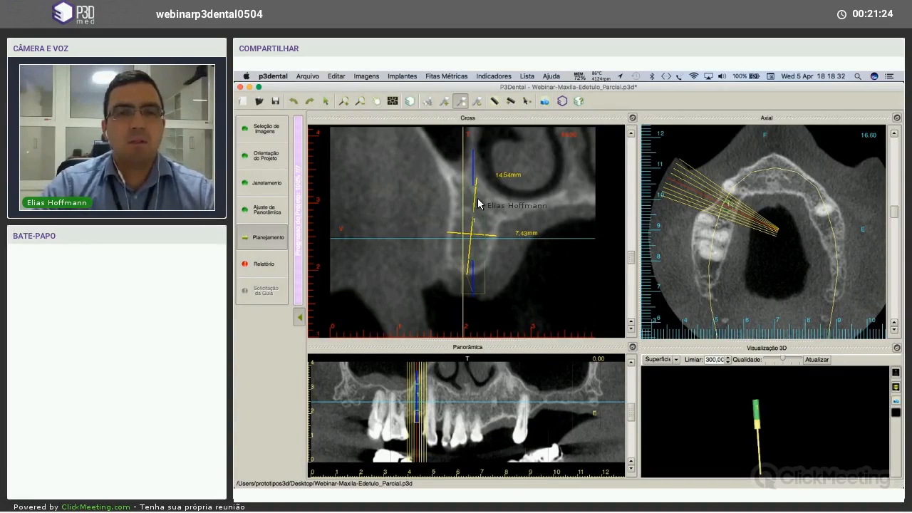
left_click(485, 203)
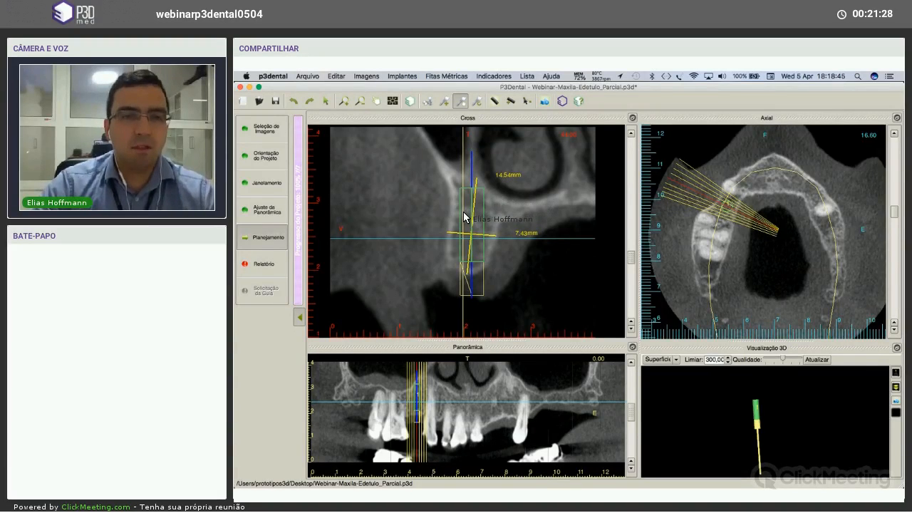
In the implant manager, set Implant 1's length to 9 mm and its abutment length to 3.50 mm.
left_click(430, 106)
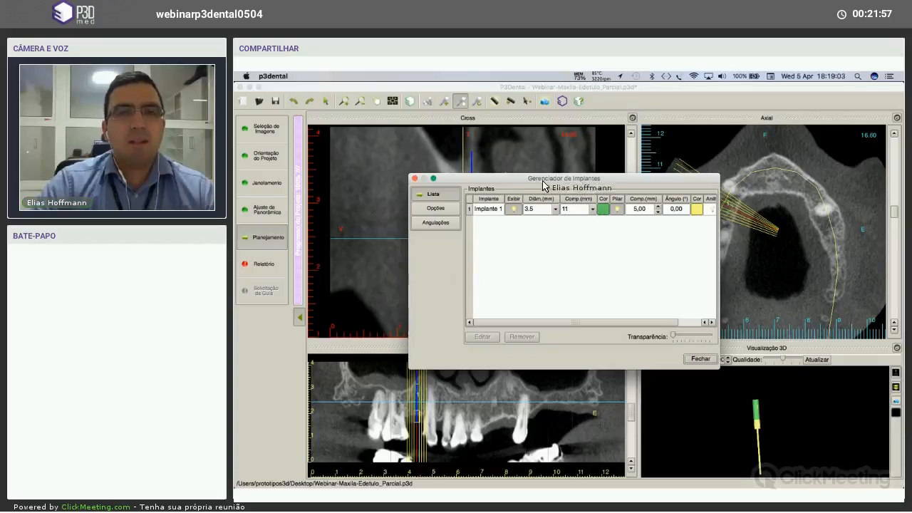
left_click_drag(543, 179, 708, 279)
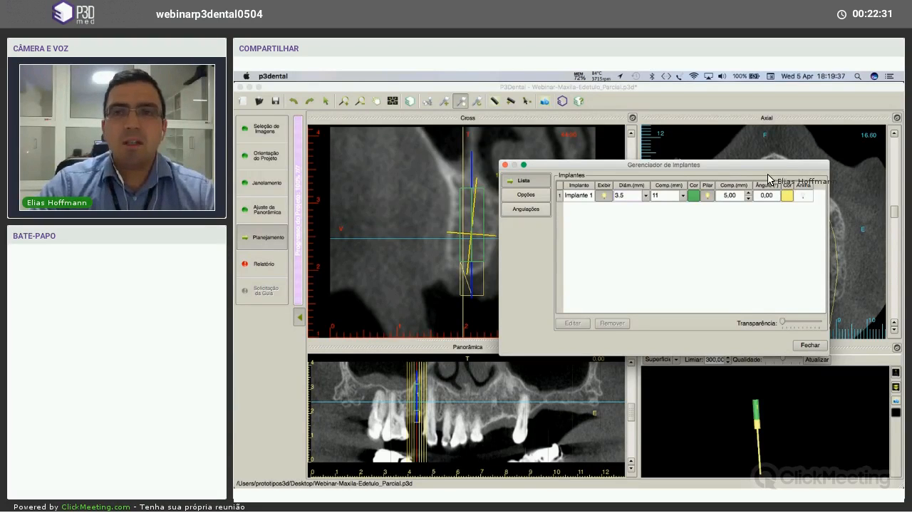
left_click_drag(775, 169, 792, 184)
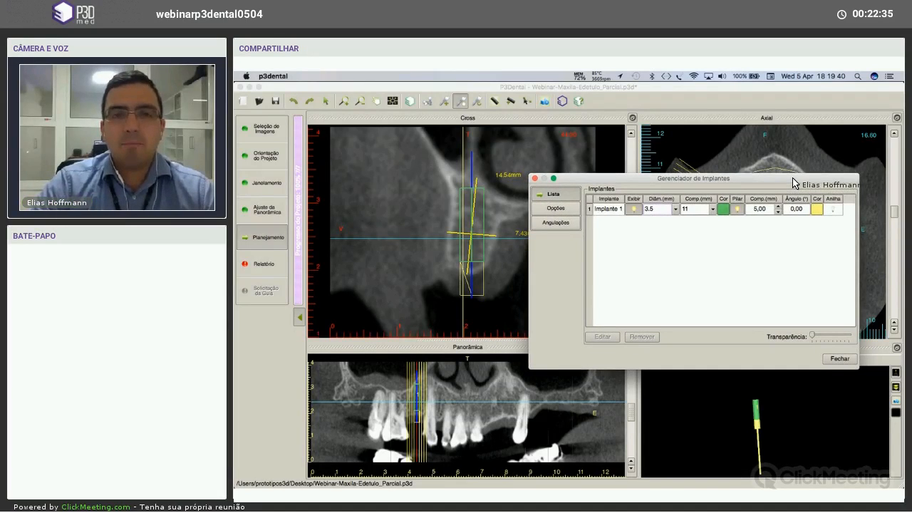
left_click_drag(793, 179, 793, 178)
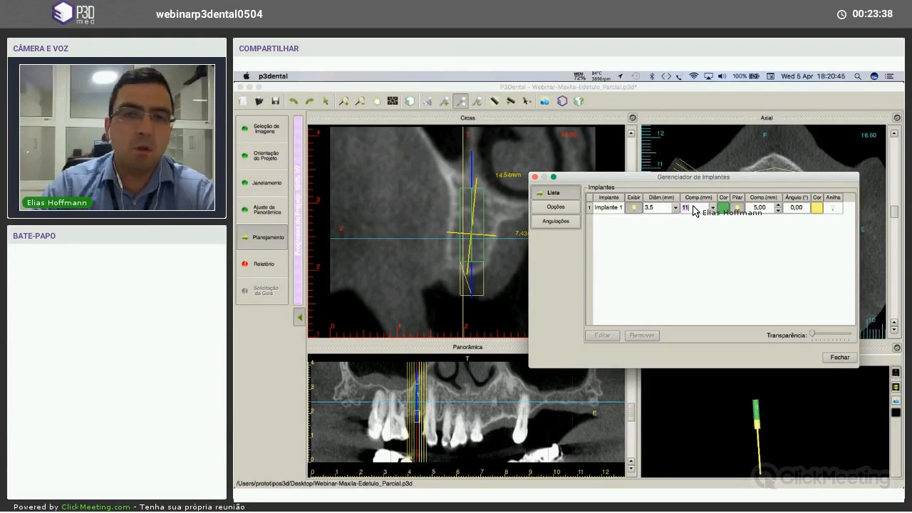
type("9")
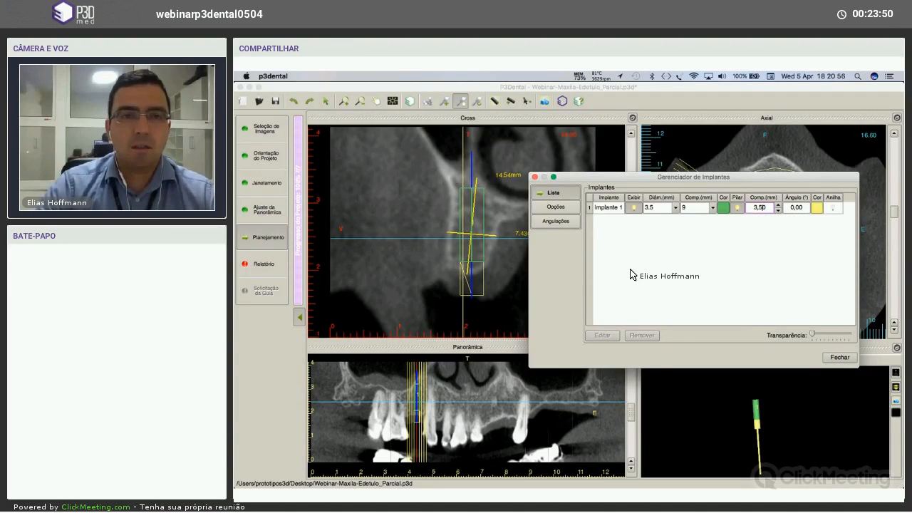
Move the shortened implant down towards the ridge crest in cross-section 44.00.
left_click(491, 215)
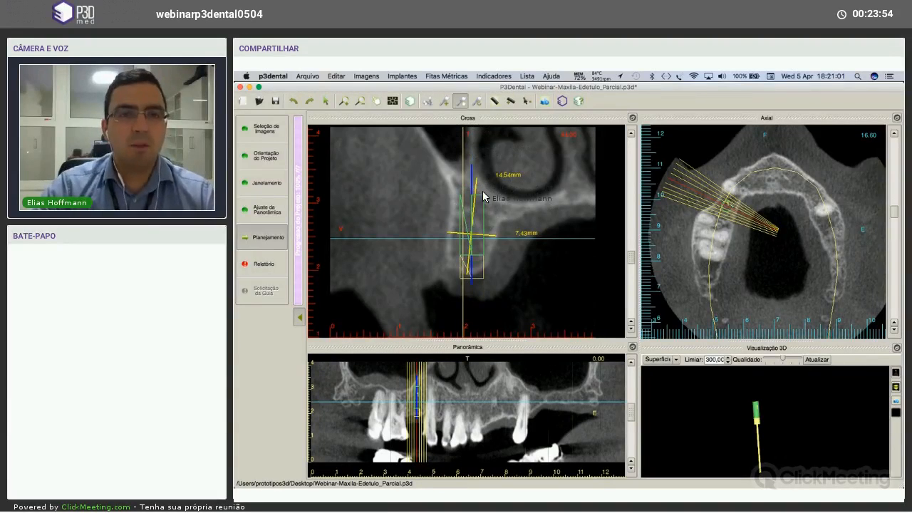
left_click(471, 218)
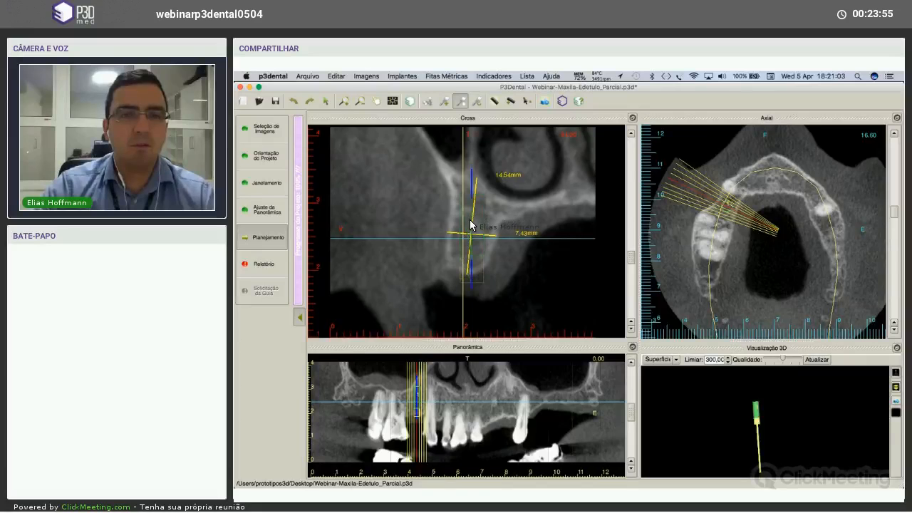
left_click_drag(470, 221, 470, 223)
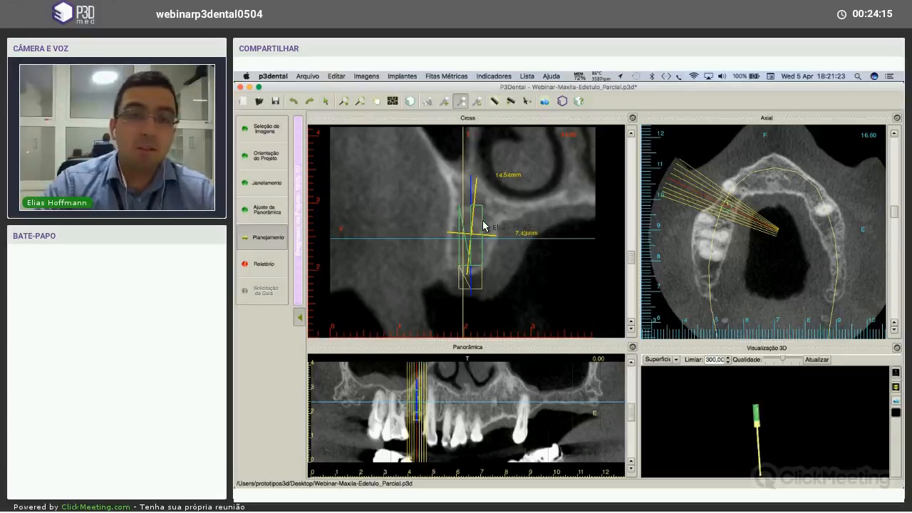
Measure from the implant platform to the gum edge, and set Implant 1's abutment length to 4.5 mm.
left_click(510, 102)
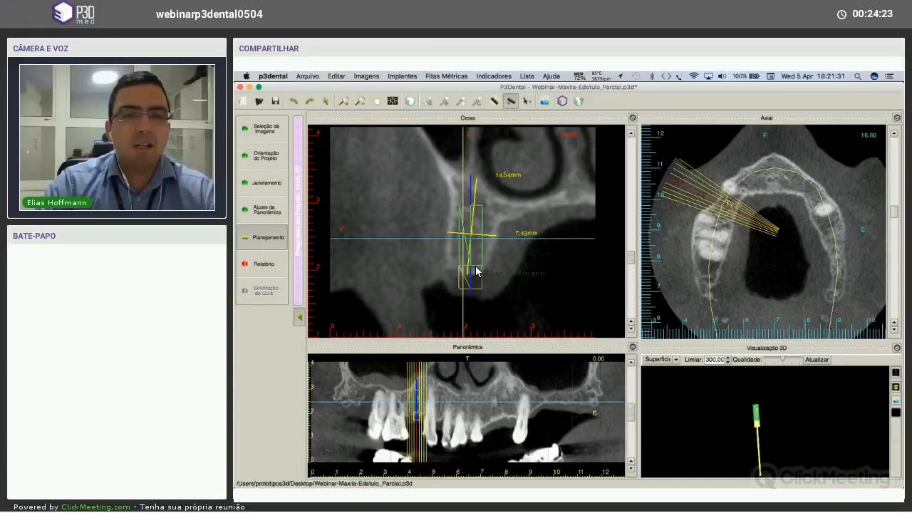
left_click_drag(475, 267, 476, 296)
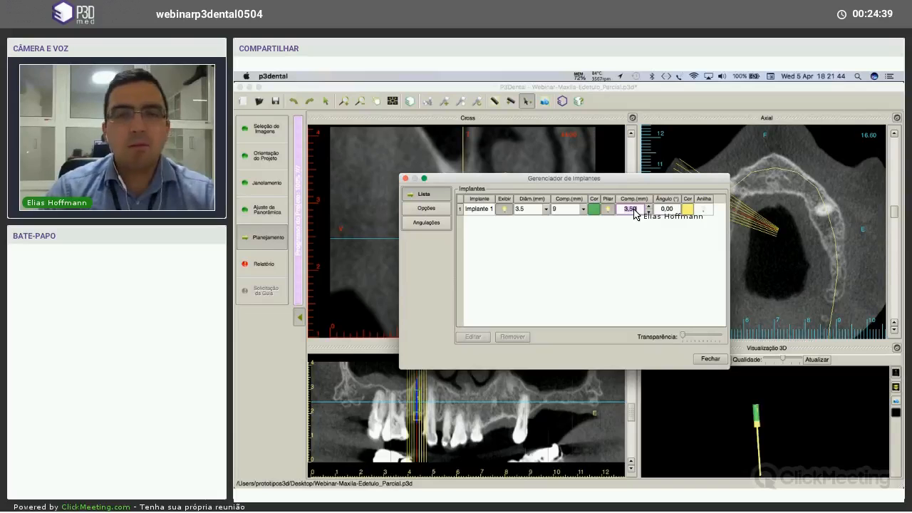
type("4,5")
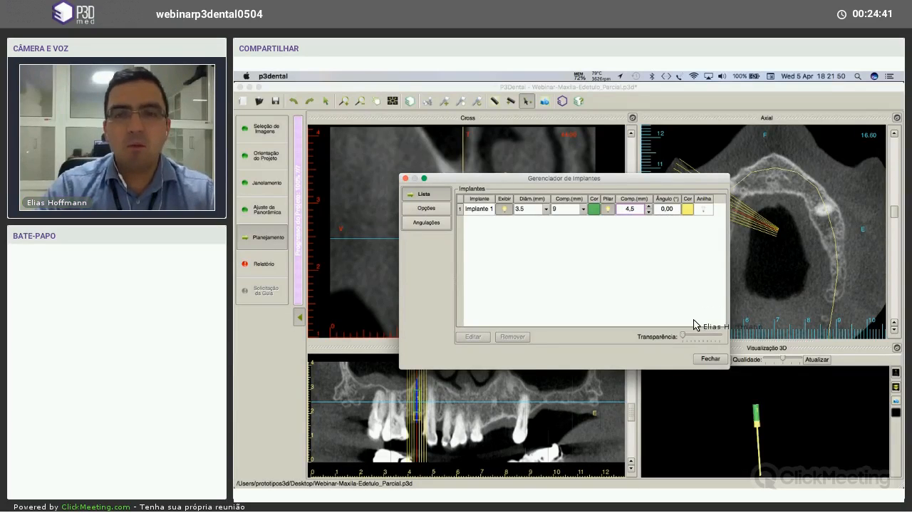
left_click(704, 360)
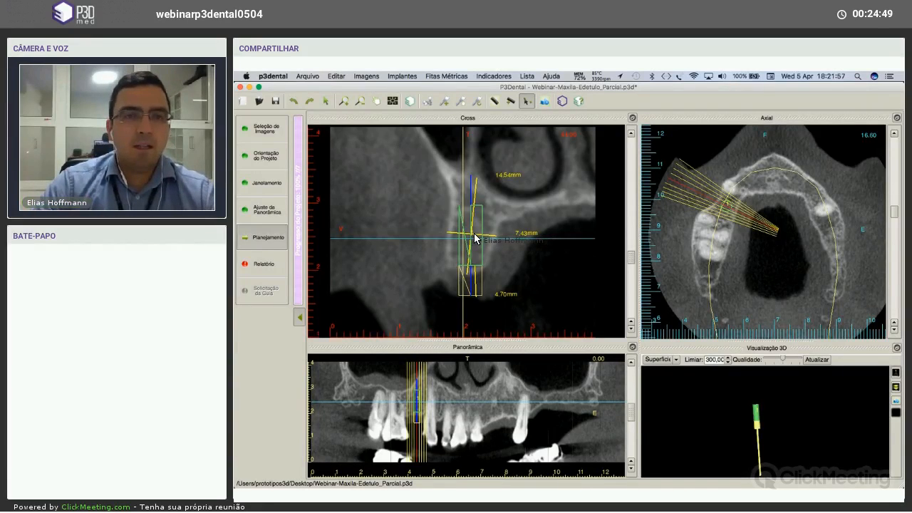
left_click(432, 102)
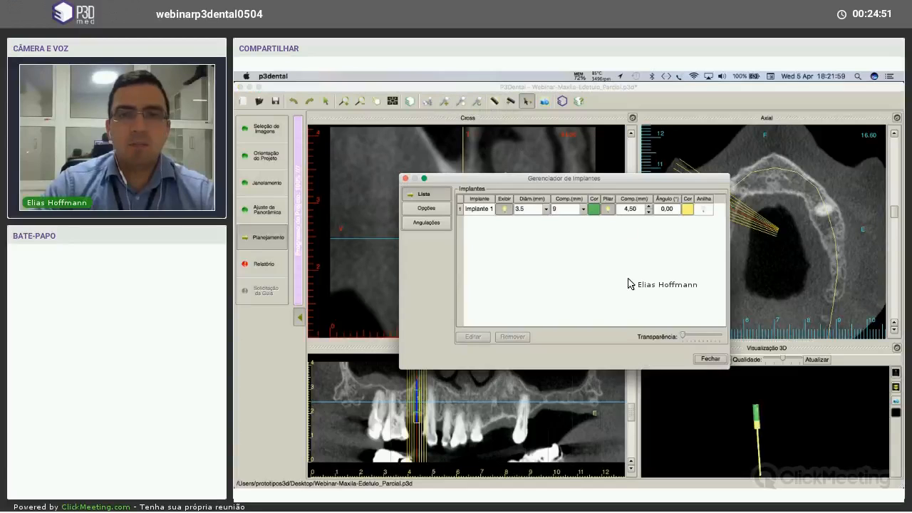
Measure the bone between the implant apex and the upper bone limit, and review the cross-section 44.00 entries in the measurement manager.
left_click(515, 104)
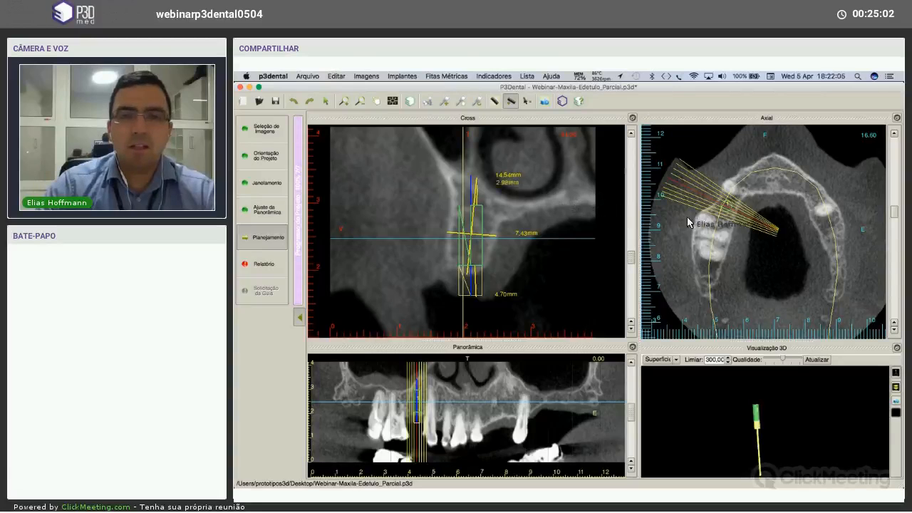
scroll(640, 248, "down", 5)
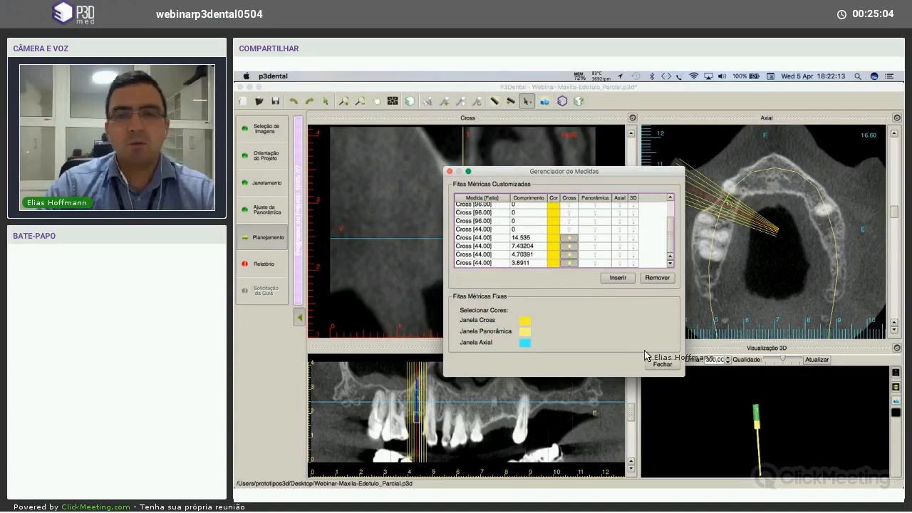
left_click(657, 367)
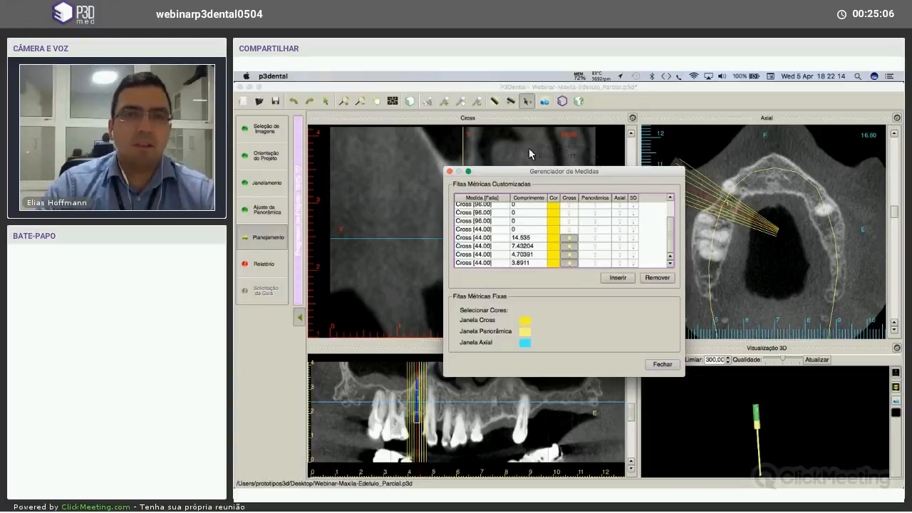
In the implant manager's options, set the implant drawing style to filled (Preenchido), keeping the cross-section in sight.
left_click(428, 104)
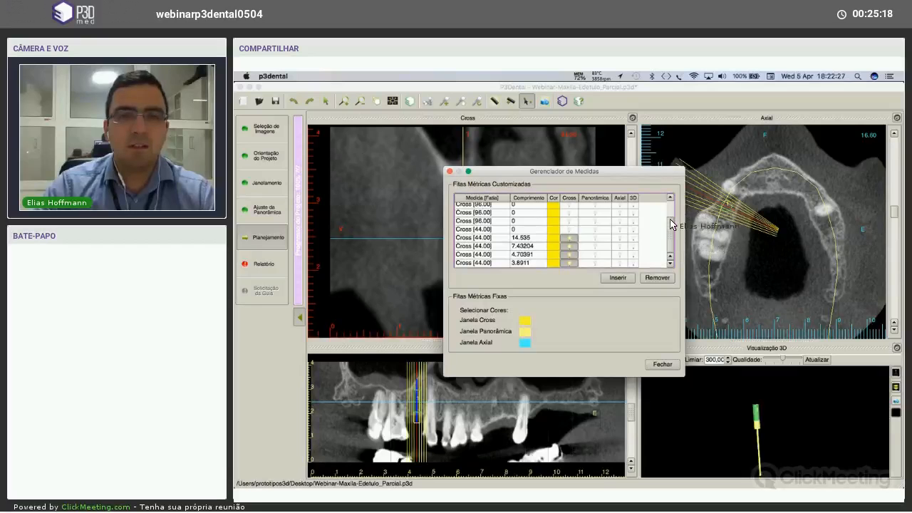
left_click(662, 364)
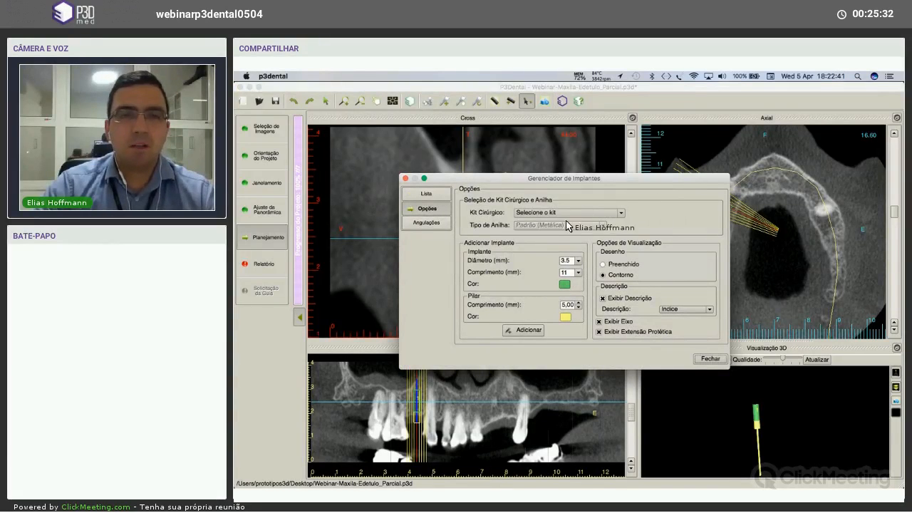
left_click_drag(566, 179, 676, 169)
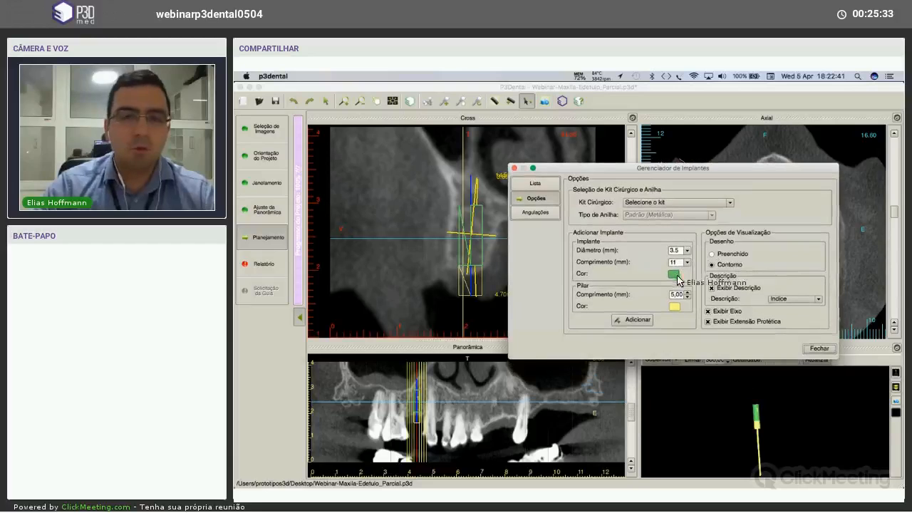
left_click(737, 258)
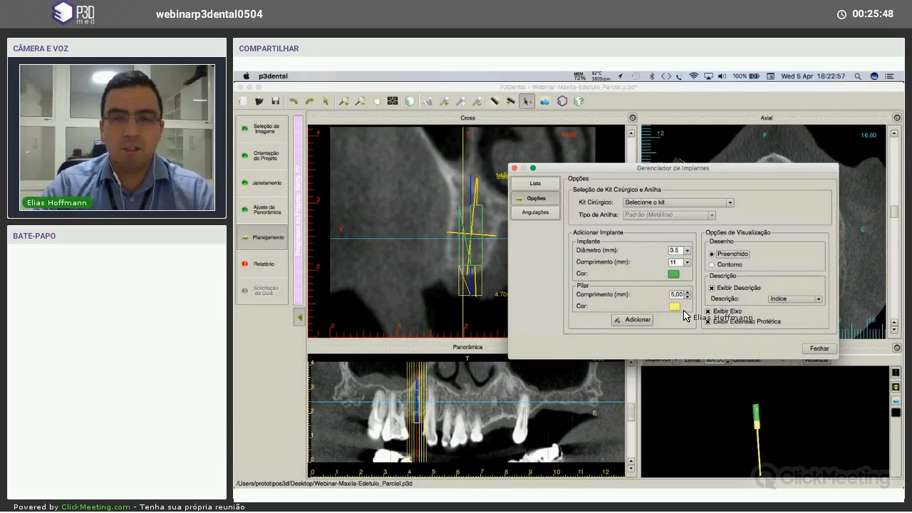
Set the implant description to size (Tamanho) in the implant manager's options and check the filled, labelled implant in cross-section 44.00.
left_click(801, 300)
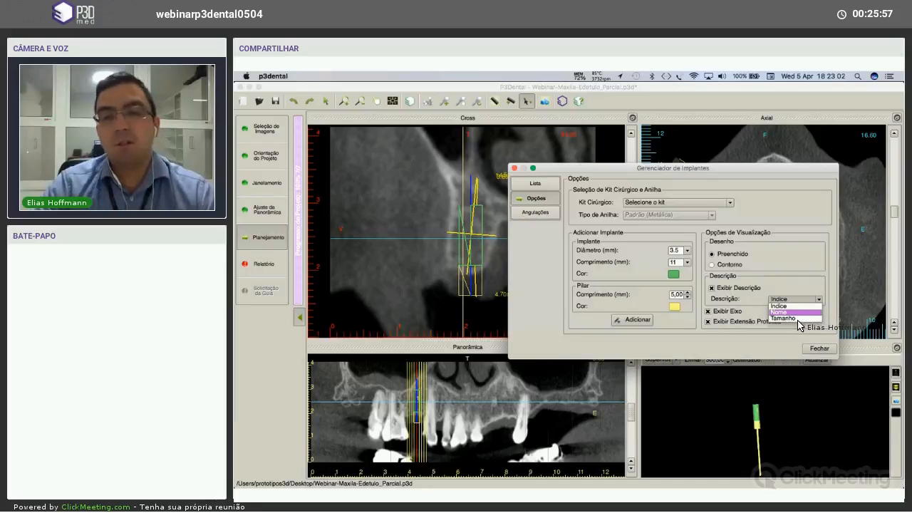
left_click(800, 320)
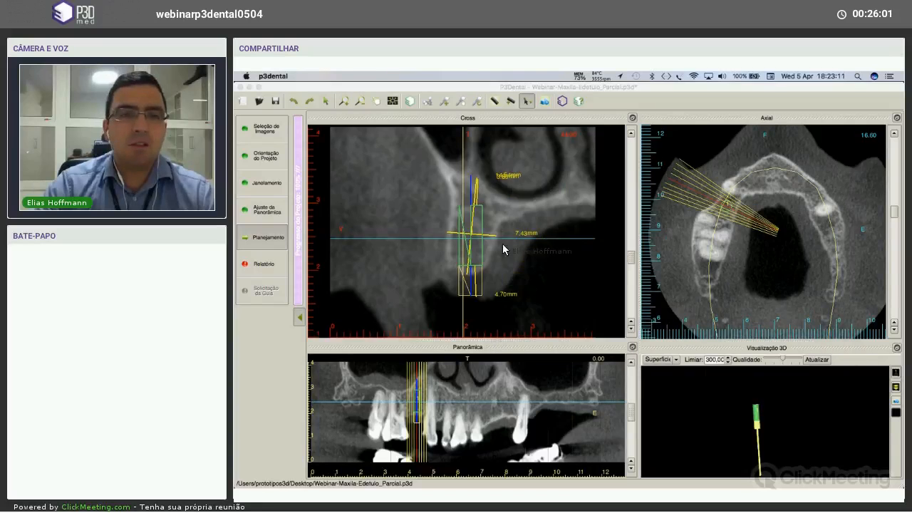
scroll(486, 239, "up", 1)
scroll(486, 240, "down", 1)
scroll(483, 239, "up", 1)
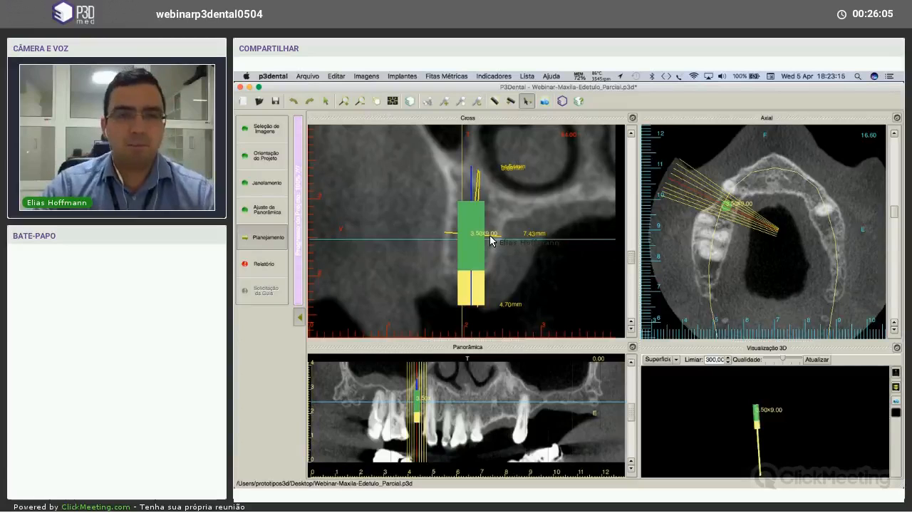
scroll(490, 242, "down", 1)
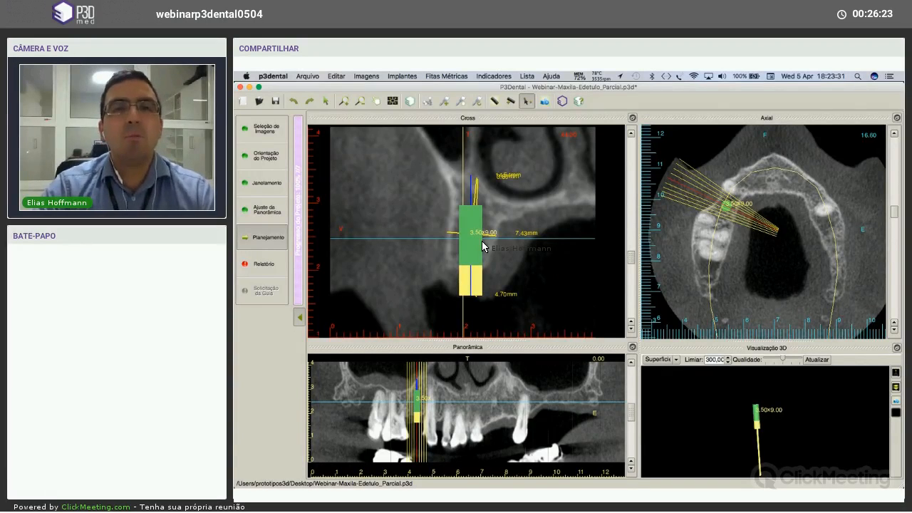
Raise the transparency of the implants to about three quarters of its range so the bone shows through in the cross-section.
left_click(427, 101)
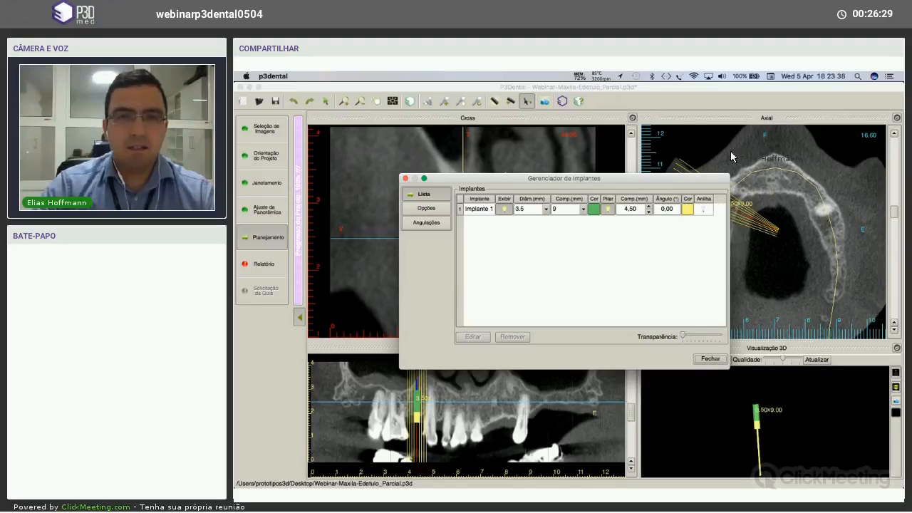
left_click_drag(798, 303, 819, 307)
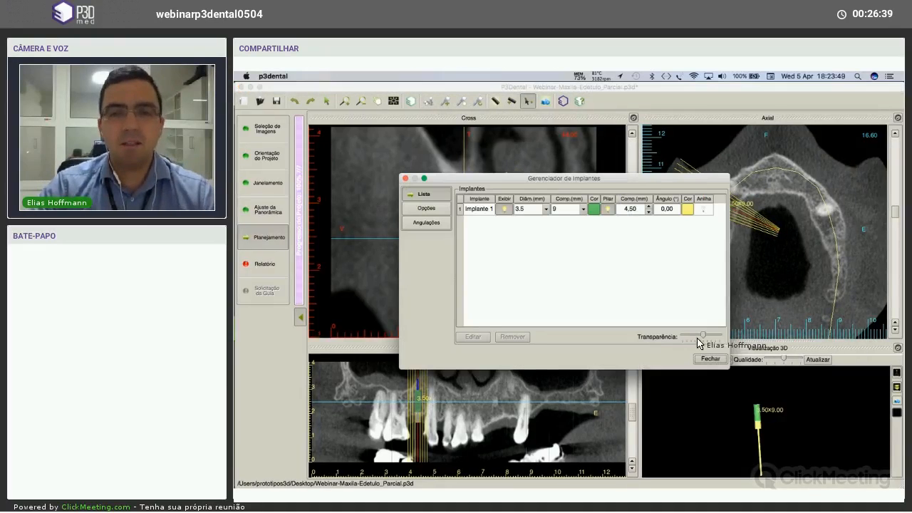
left_click_drag(704, 339, 712, 342)
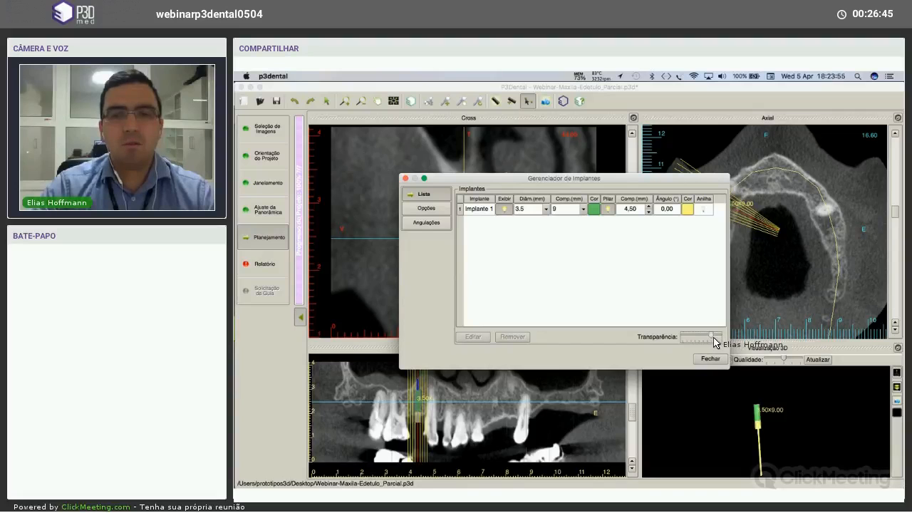
mouse_move(707, 337)
left_mouse_down()
mouse_move(689, 347)
mouse_move(712, 345)
left_mouse_up()
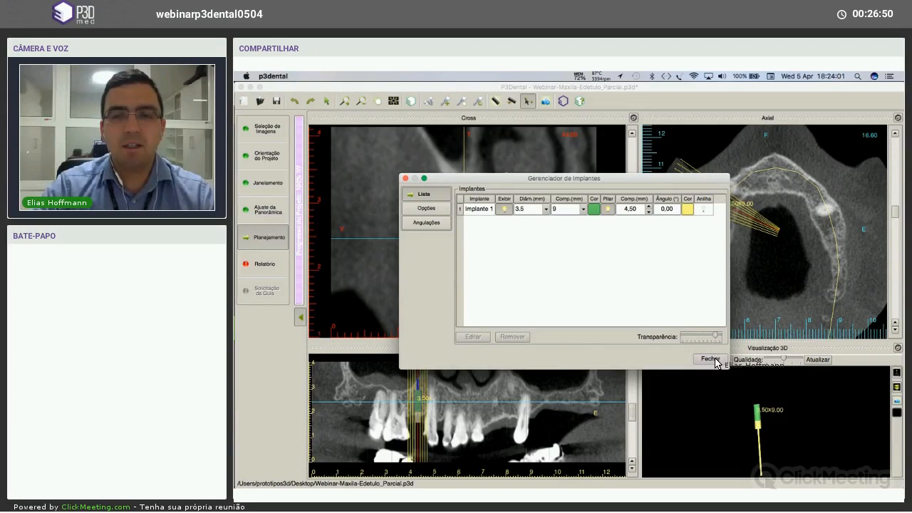
left_click(406, 178)
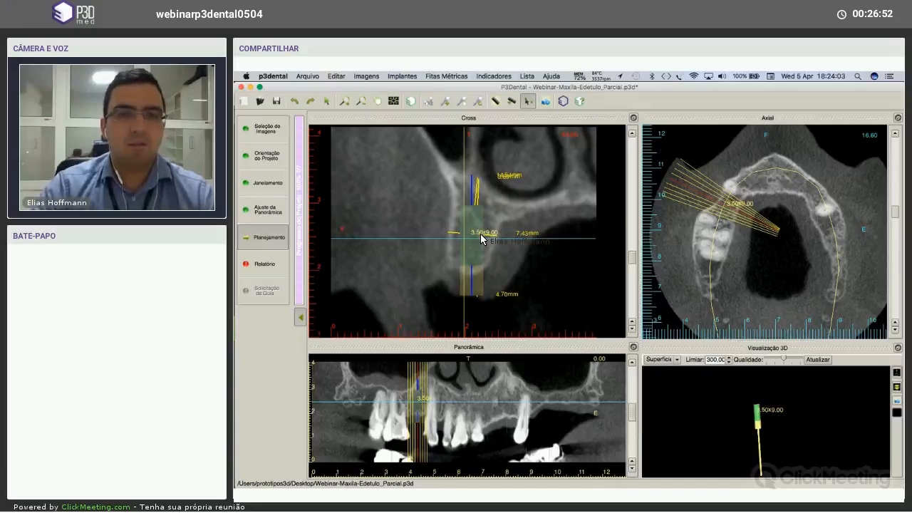
scroll(481, 239, "up", 3)
scroll(584, 264, "down", 1)
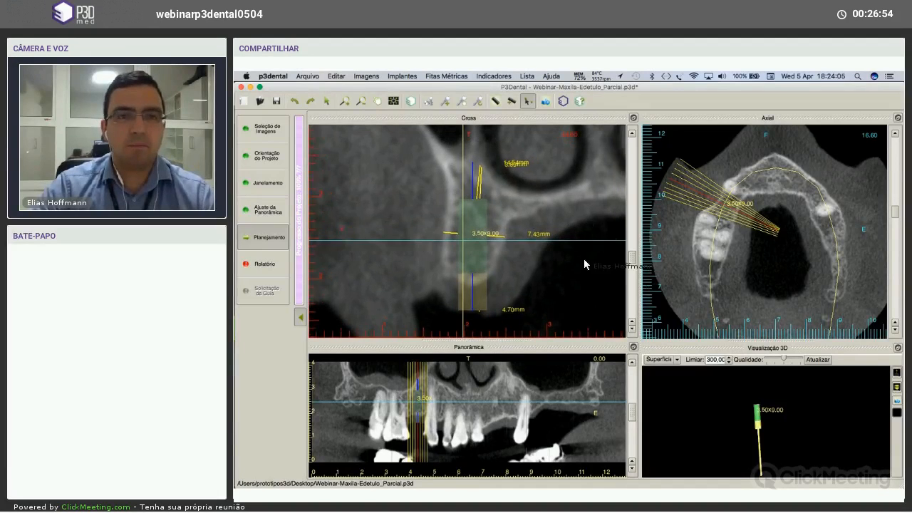
scroll(584, 264, "down", 1)
Set Implant 1's length to 11 mm in the implant manager, keeping its 3.5 mm diameter.
key("super+i")
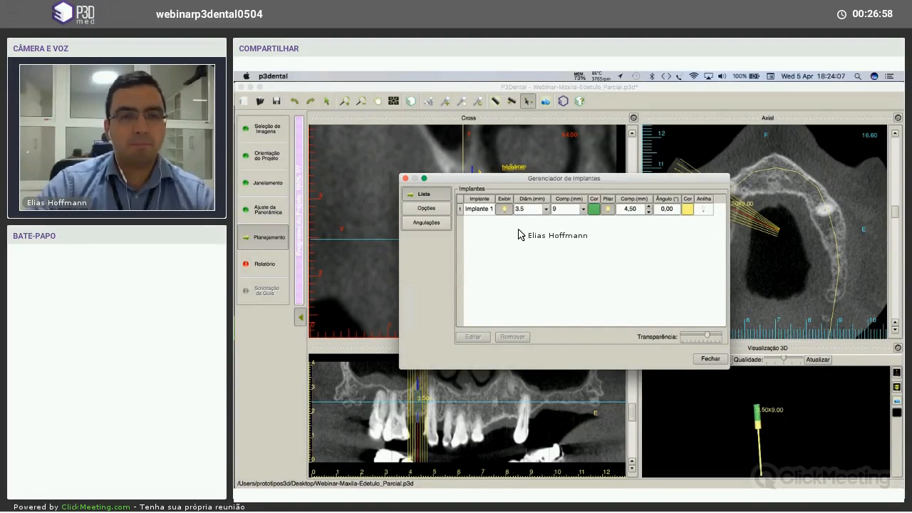
left_click(462, 103)
mouse_move(519, 250)
middle_mouse_down()
mouse_move(532, 236)
mouse_move(517, 233)
middle_mouse_up()
scroll(536, 227, "up", 1)
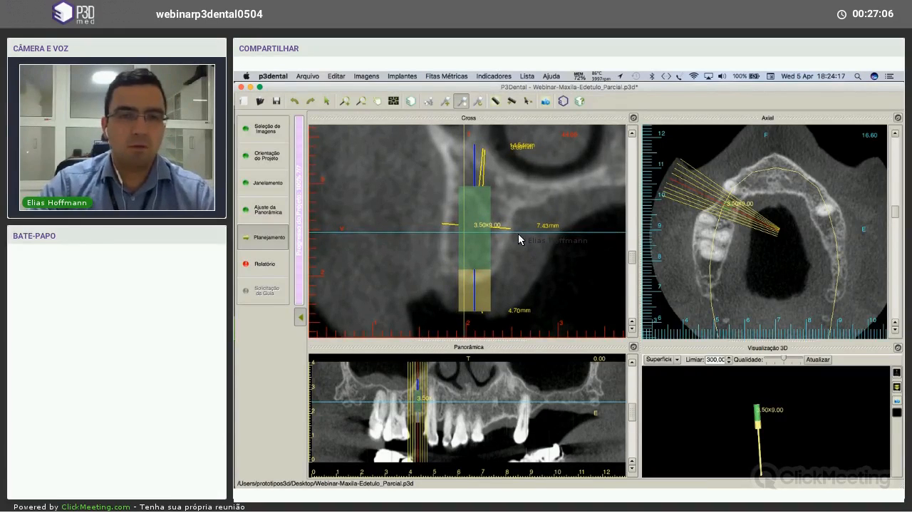
scroll(519, 246, "down", 2)
scroll(478, 211, "up", 2)
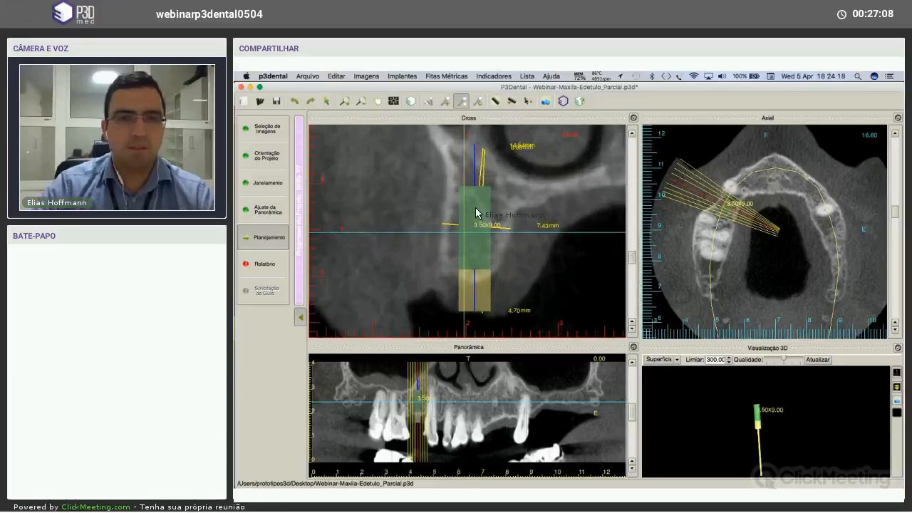
scroll(479, 213, "down", 1)
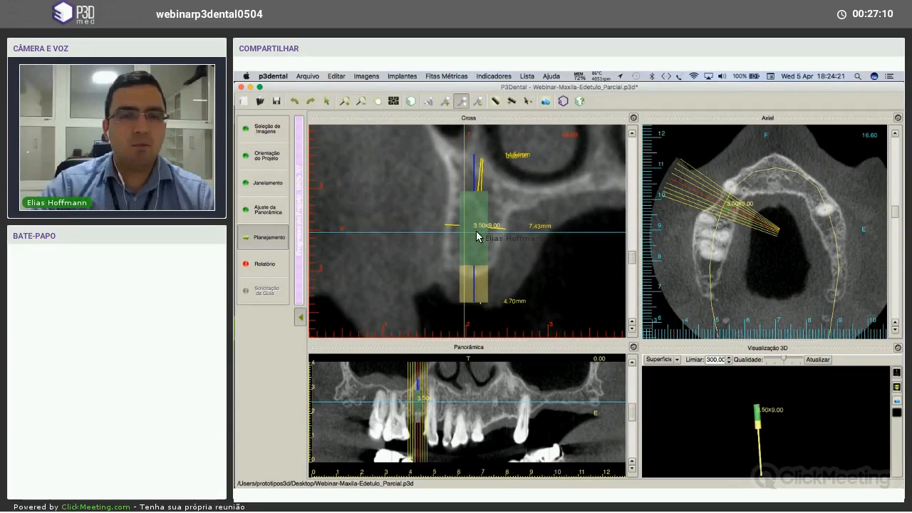
left_click(429, 102)
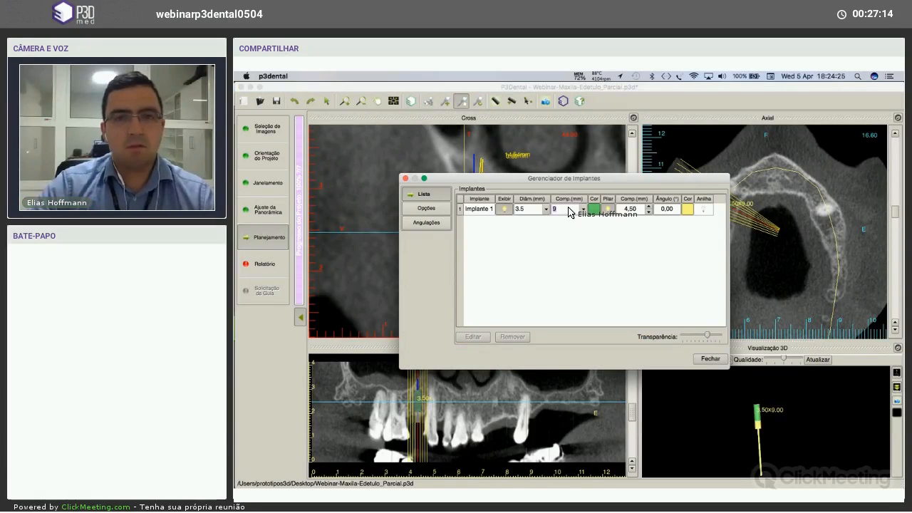
type("11")
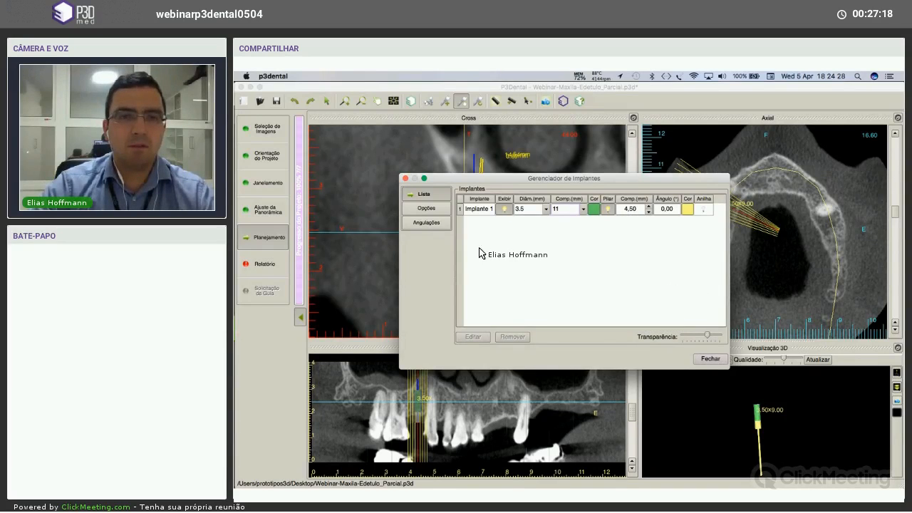
left_click_drag(478, 243, 478, 234)
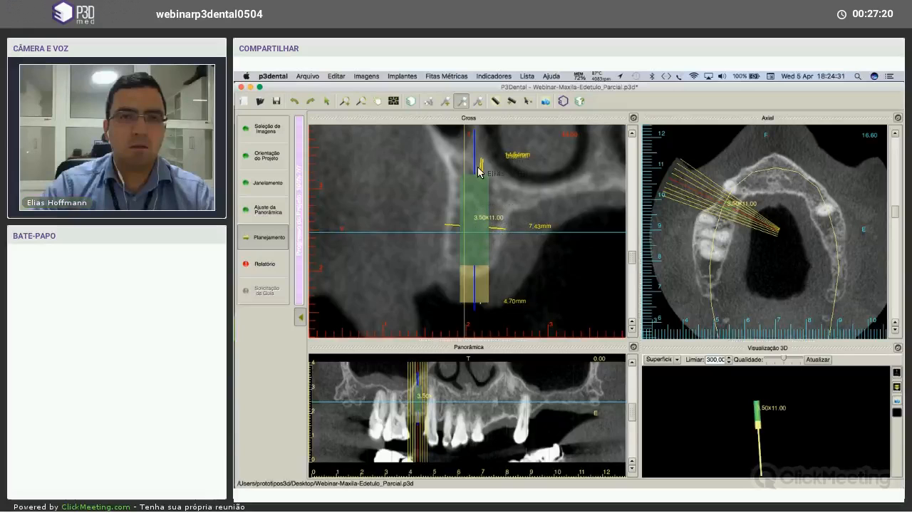
Nudge the lengthened implant slightly upward in cross-section 44.00 and call up its abutment angle adjustment.
left_click(464, 107)
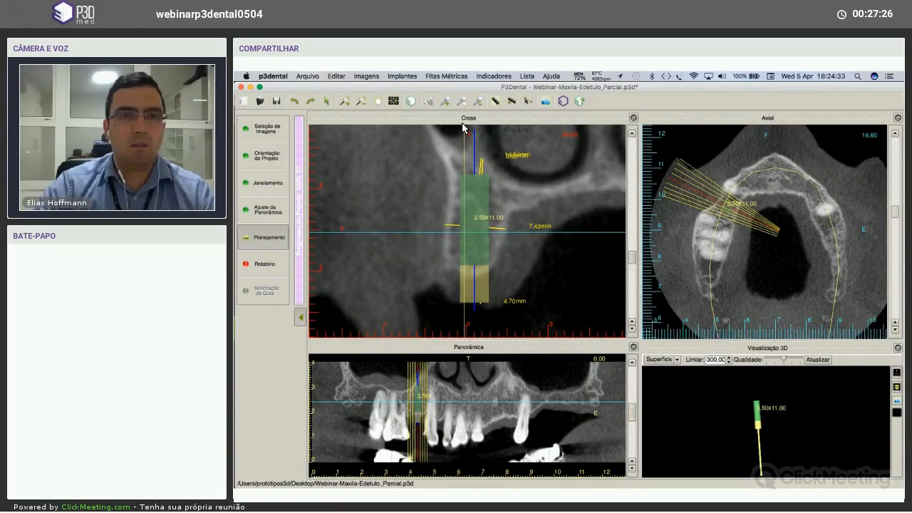
left_click(463, 102)
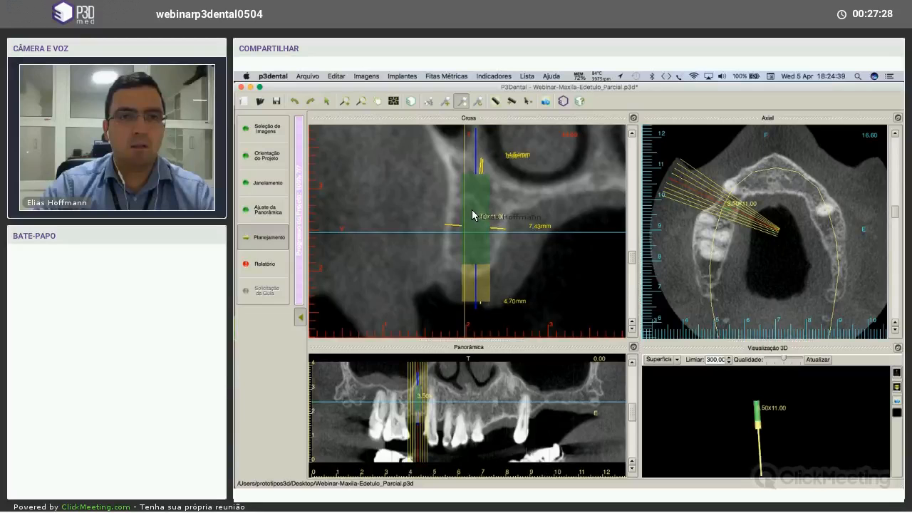
left_click_drag(472, 211, 474, 215)
right_click(477, 228)
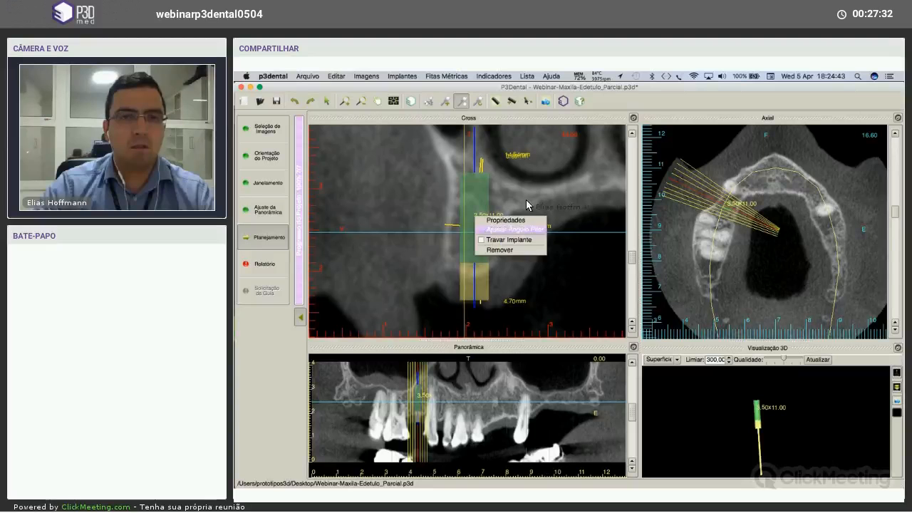
left_click(490, 230)
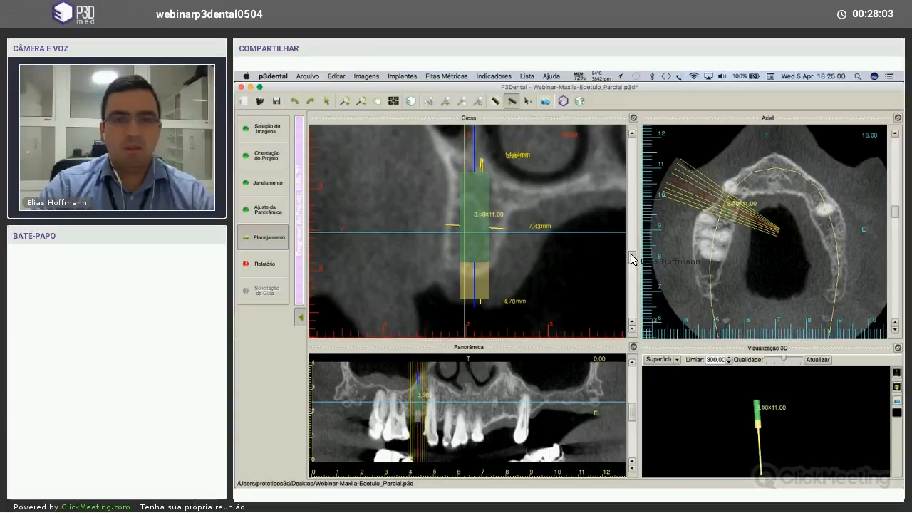
Examine the implant's position relative to the neighbouring teeth and bone through adjacent cross-sections and the enlarged panoramic slices.
left_click(528, 101)
left_click(632, 322)
left_click(632, 322)
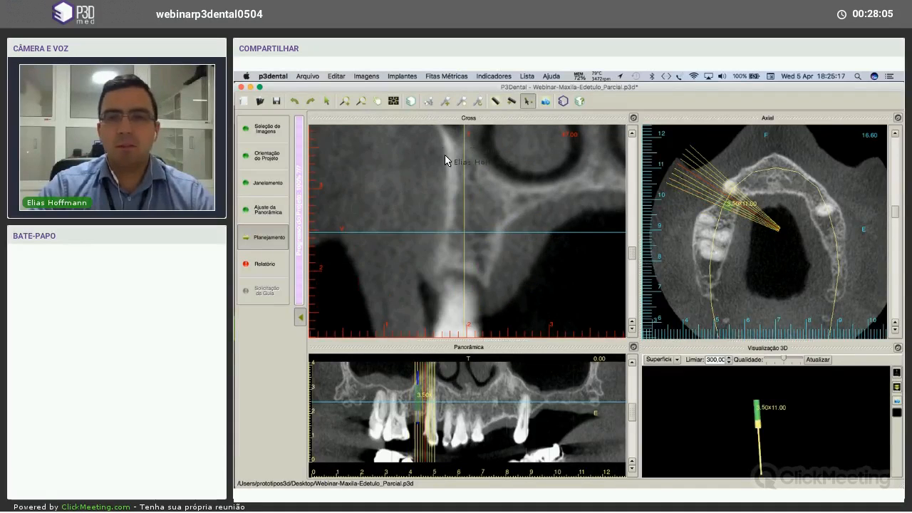
double_click(467, 406)
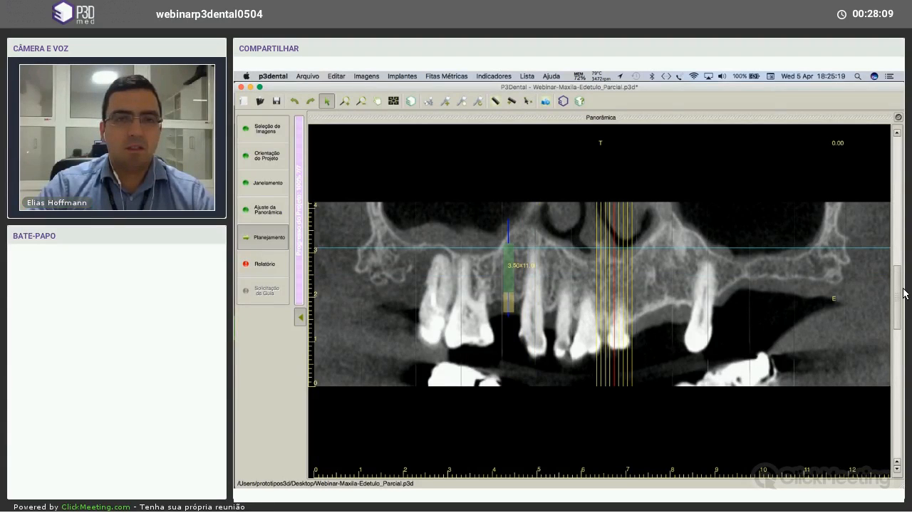
mouse_move(904, 291)
left_mouse_down()
mouse_move(902, 301)
mouse_move(898, 279)
left_mouse_up()
scroll(903, 296, "down", 4)
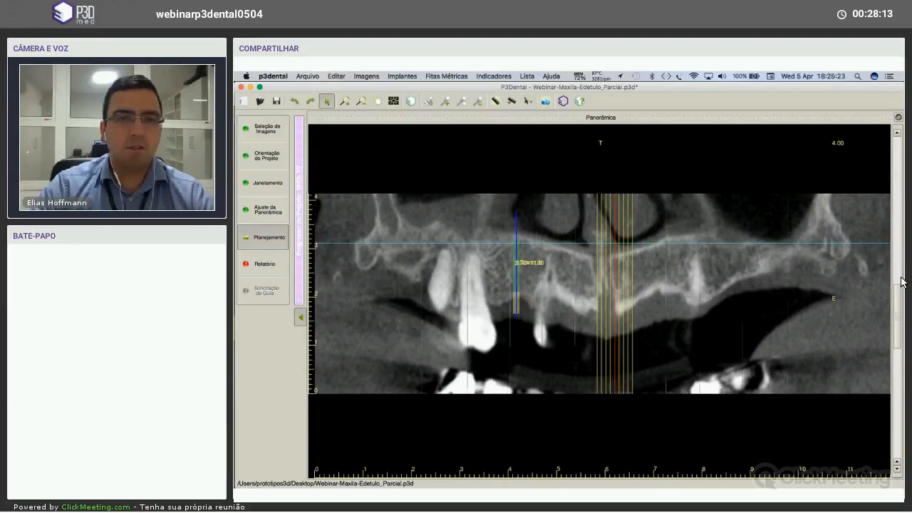
scroll(904, 295, "up", 2)
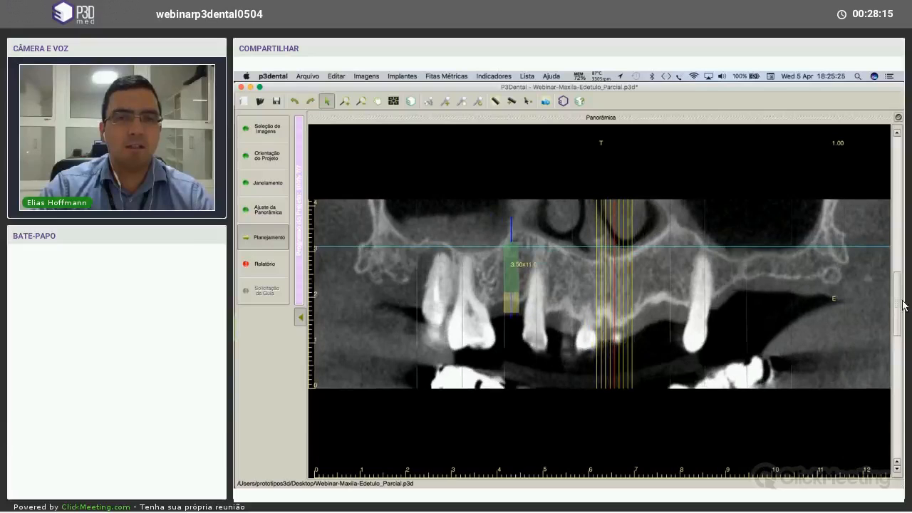
mouse_move(902, 285)
left_mouse_down()
mouse_move(899, 264)
mouse_move(905, 301)
mouse_move(904, 290)
left_mouse_up()
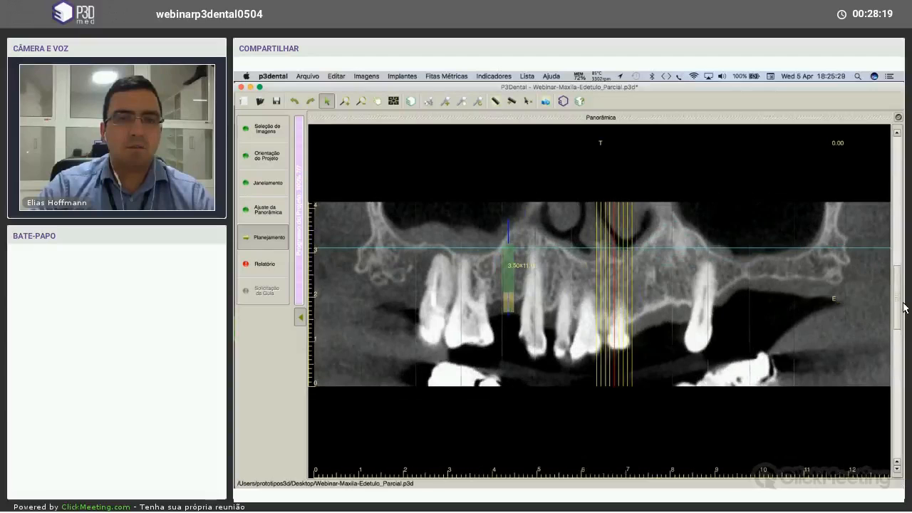
scroll(904, 308, "down", 2)
scroll(903, 306, "down", 3)
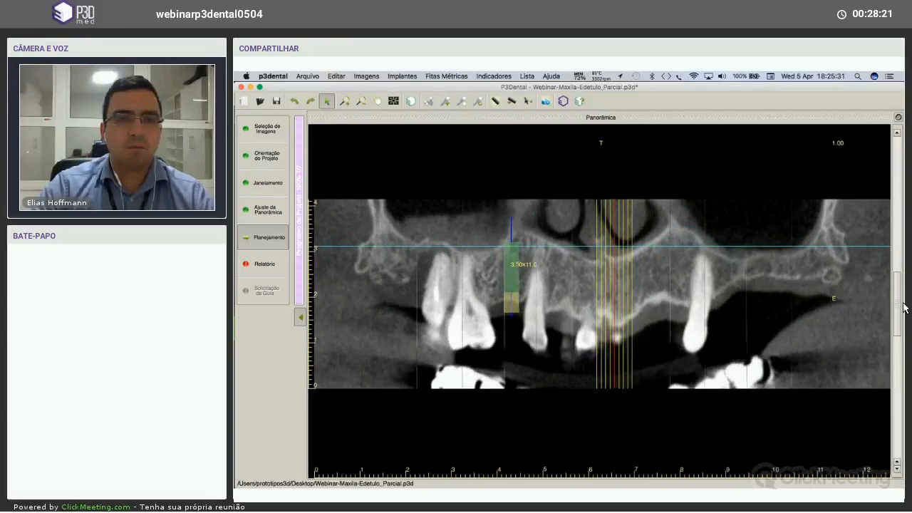
scroll(904, 300, "up", 2)
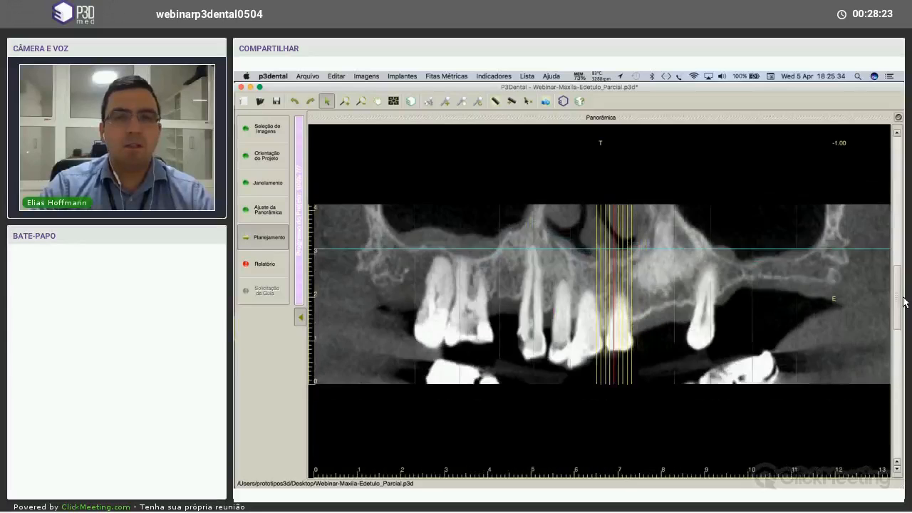
scroll(904, 300, "down", 1)
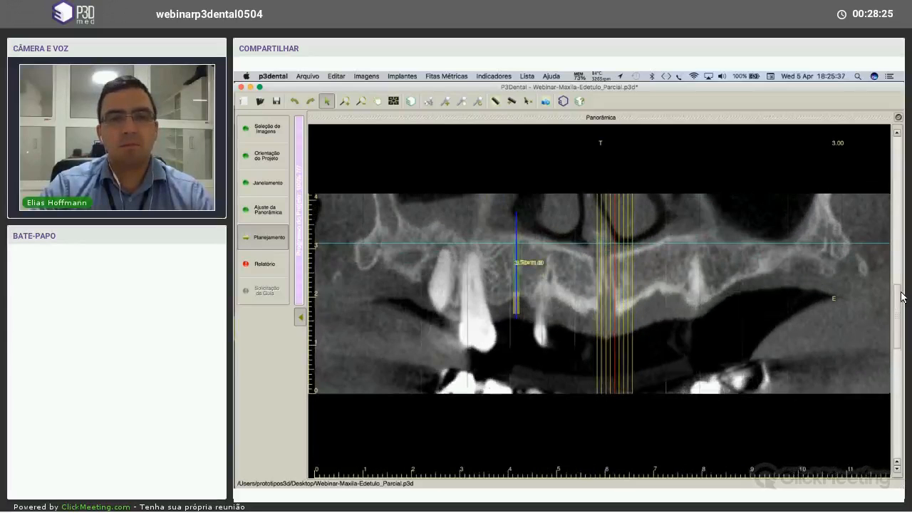
scroll(748, 142, "up", 2)
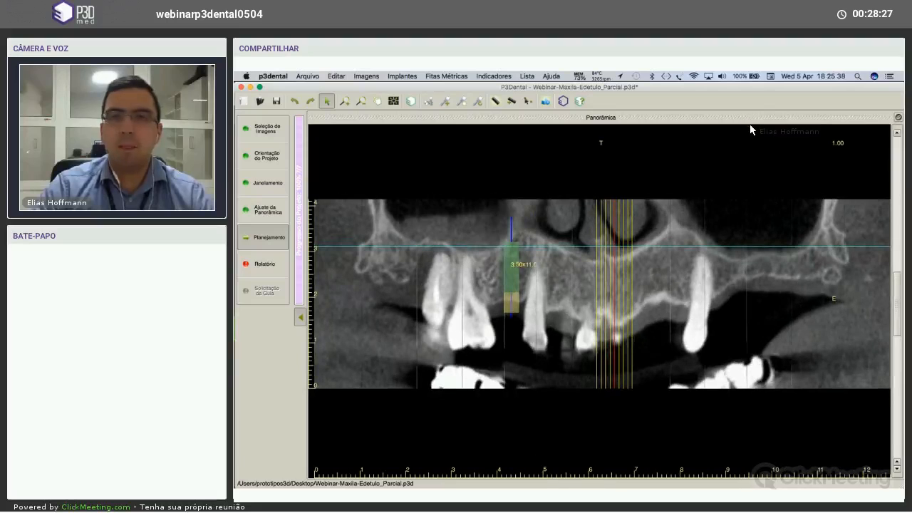
Measure the gaps between the implant and its two neighbouring teeth in axial slice 19.60.
left_click(898, 117)
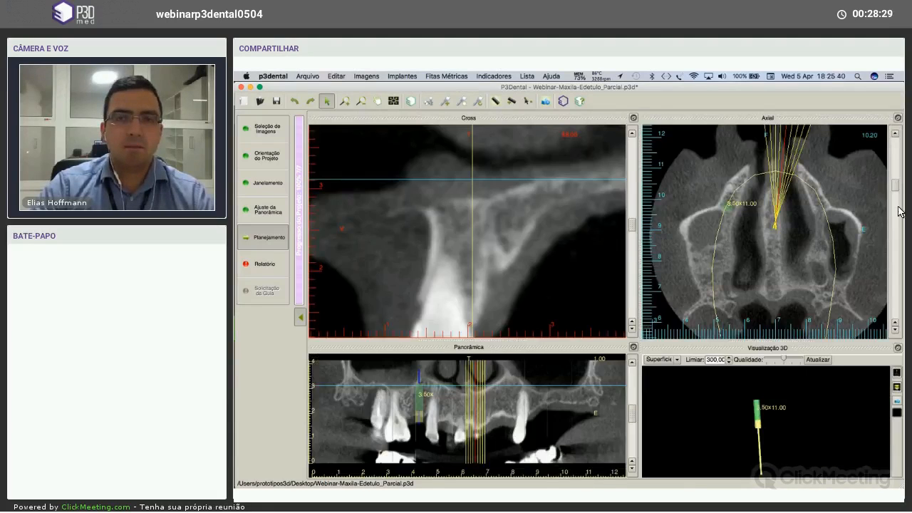
scroll(902, 218, "down", 5)
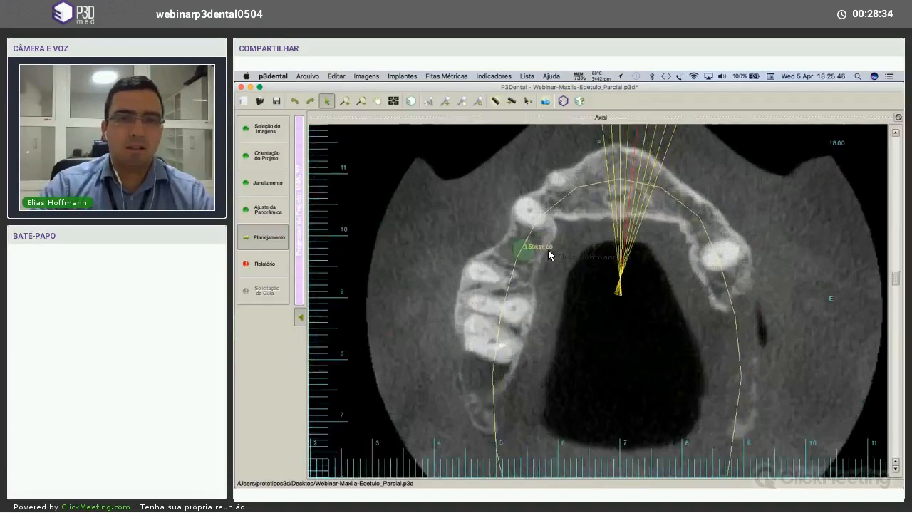
left_click_drag(550, 254, 578, 270)
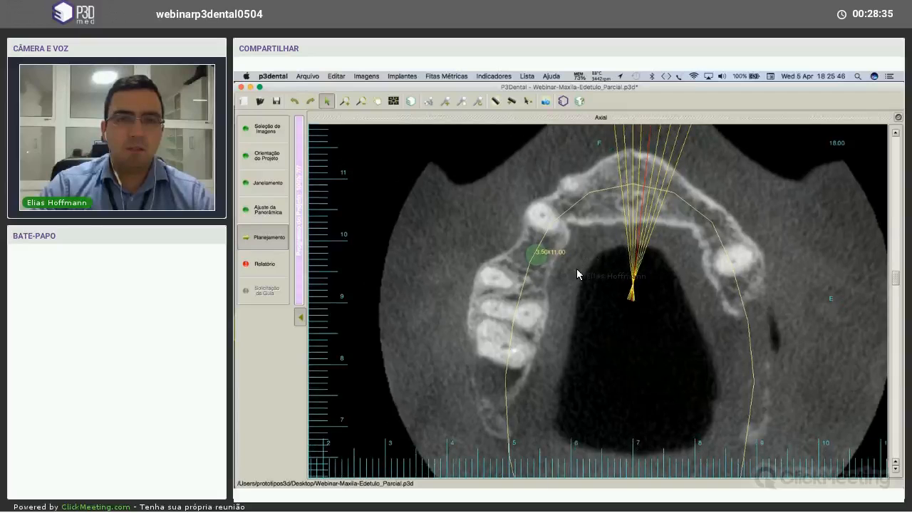
scroll(792, 288, "up", 2)
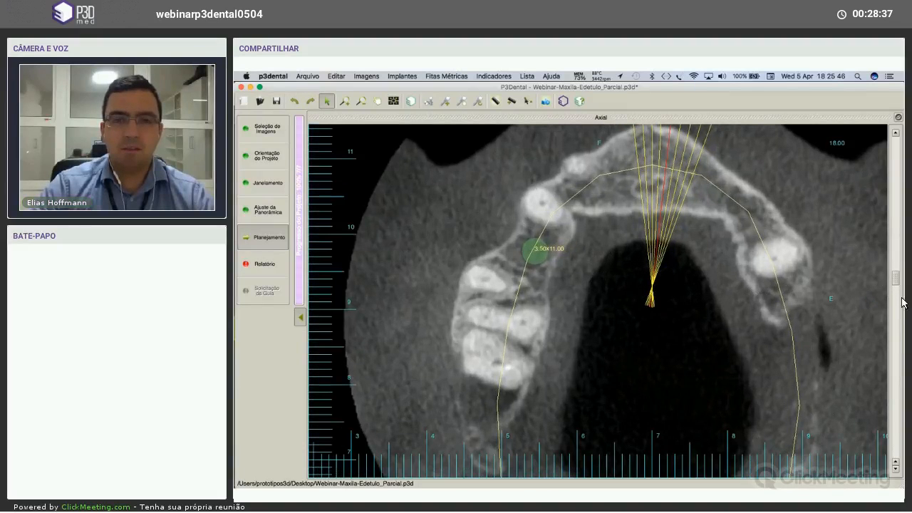
scroll(902, 302, "up", 2)
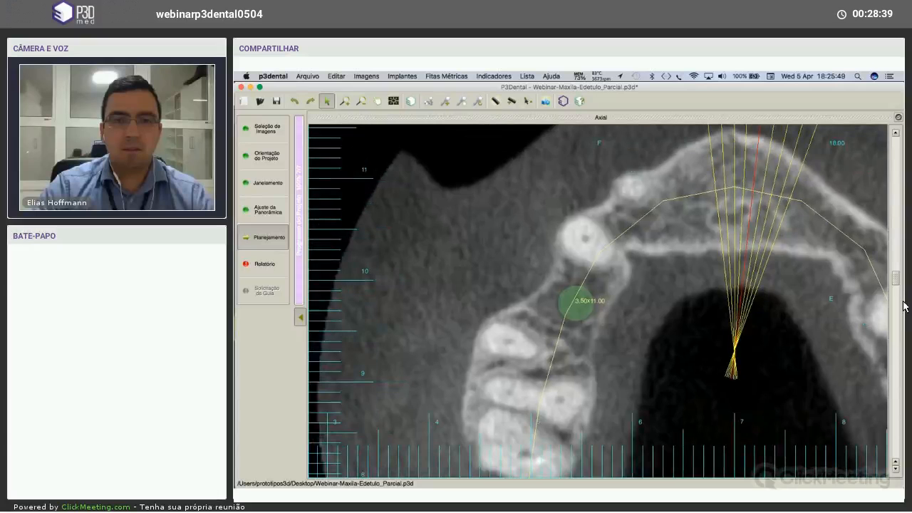
scroll(729, 242, "down", 4)
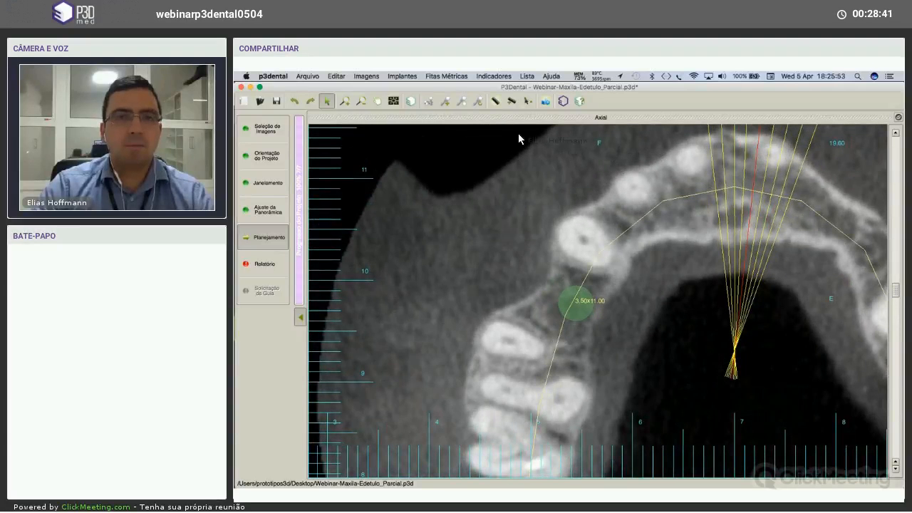
left_click(512, 101)
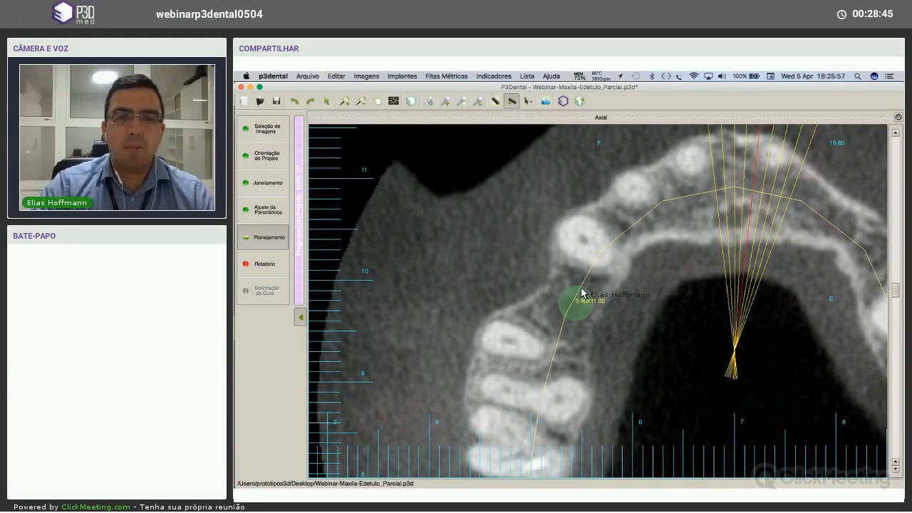
left_click_drag(581, 291, 590, 269)
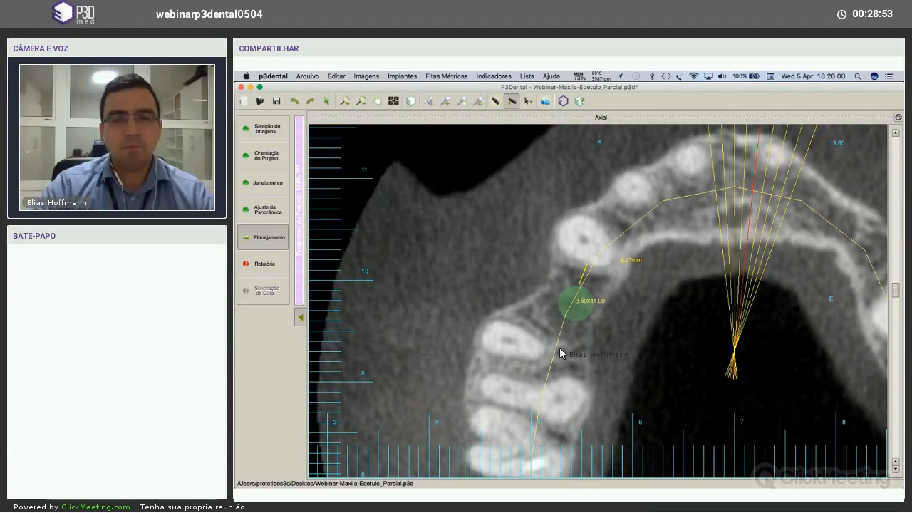
left_click_drag(545, 341, 565, 317)
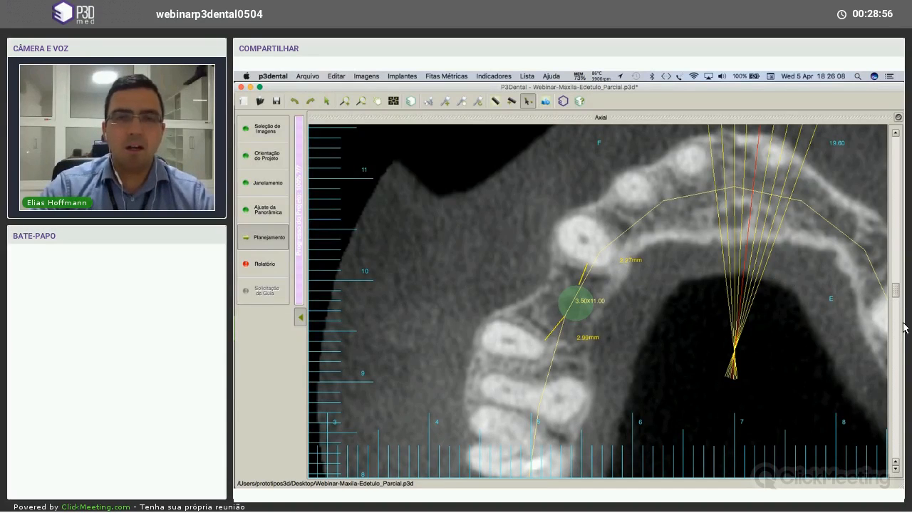
Examine the implant and its abutment against the adjacent teeth through the enlarged axial slices, from the bone level to the crowns.
scroll(892, 292, "up", 2)
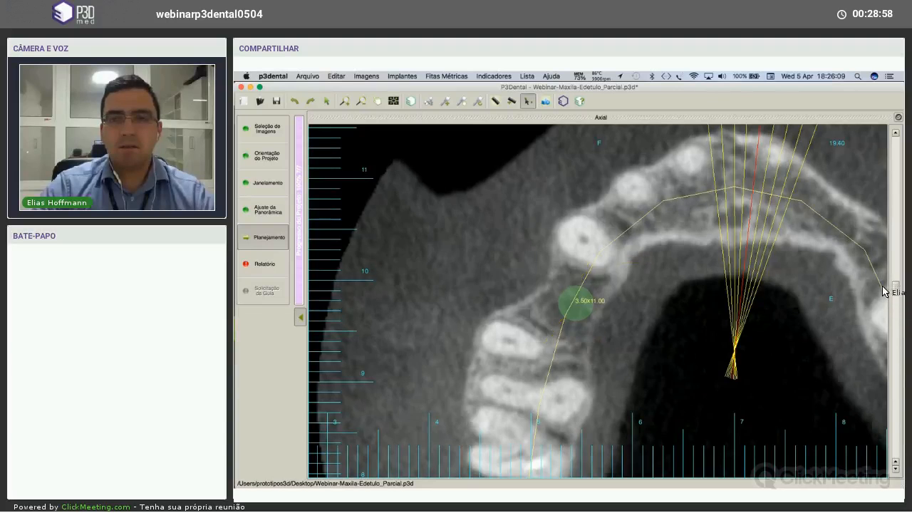
scroll(900, 320, "down", 8)
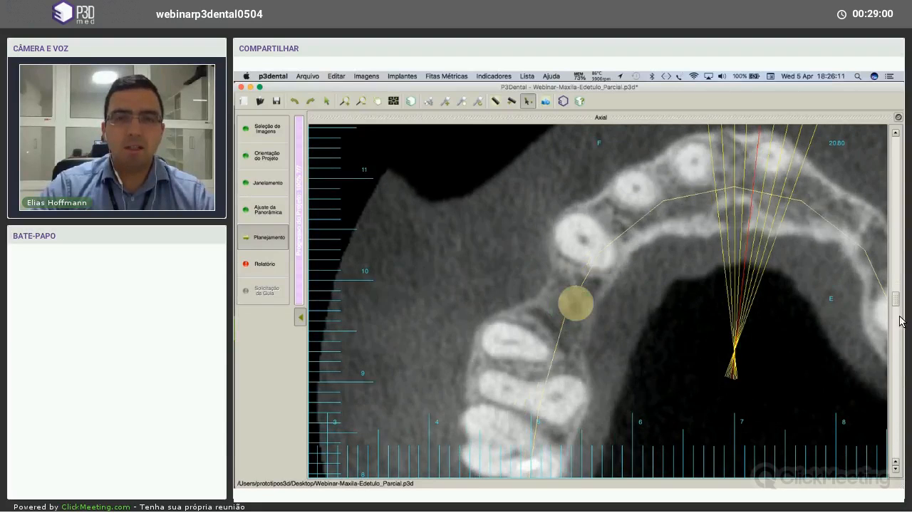
scroll(889, 300, "up", 5)
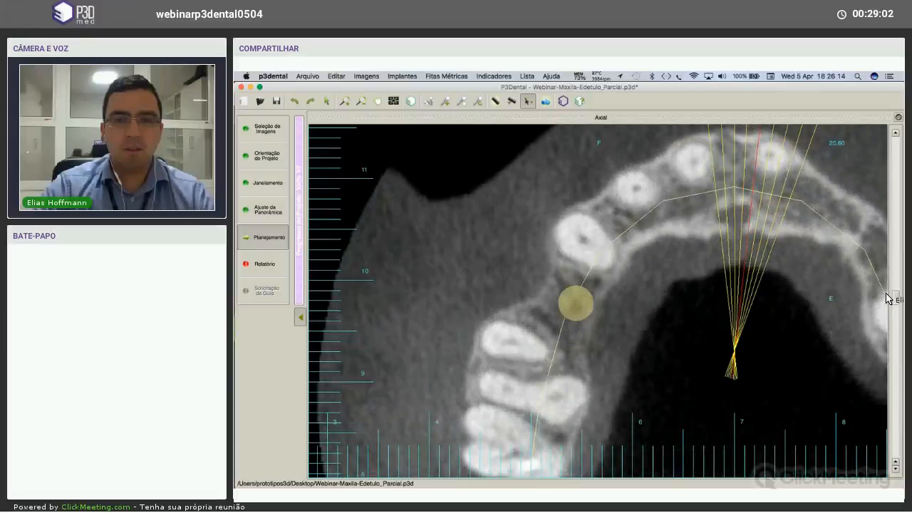
scroll(888, 297, "up", 2)
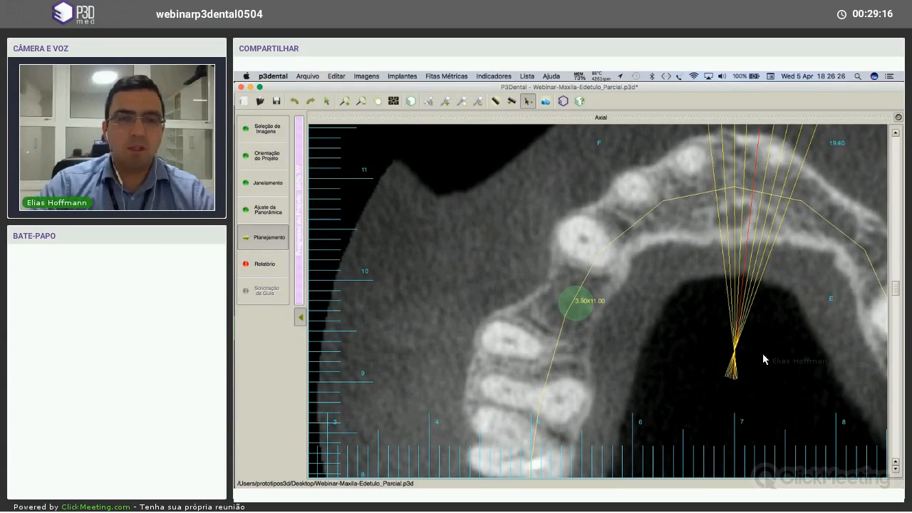
scroll(566, 350, "up", 3)
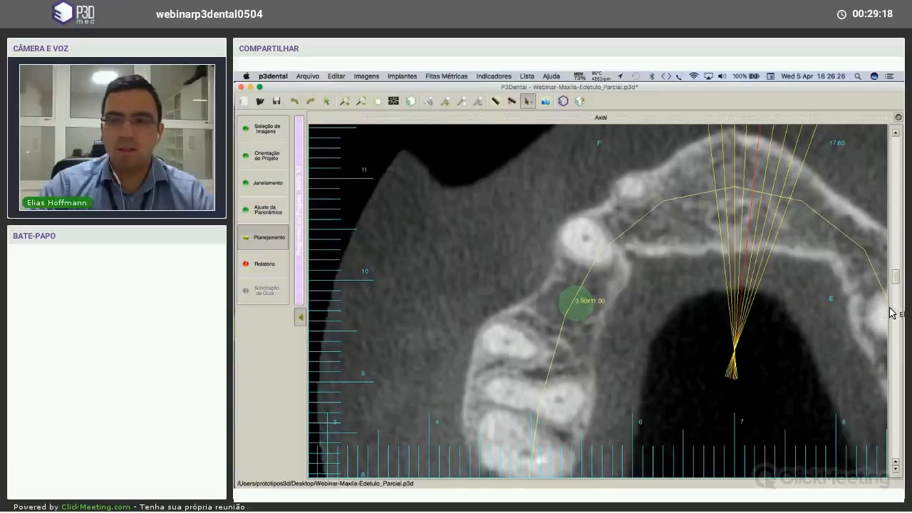
scroll(892, 321, "down", 3)
scroll(896, 306, "down", 5)
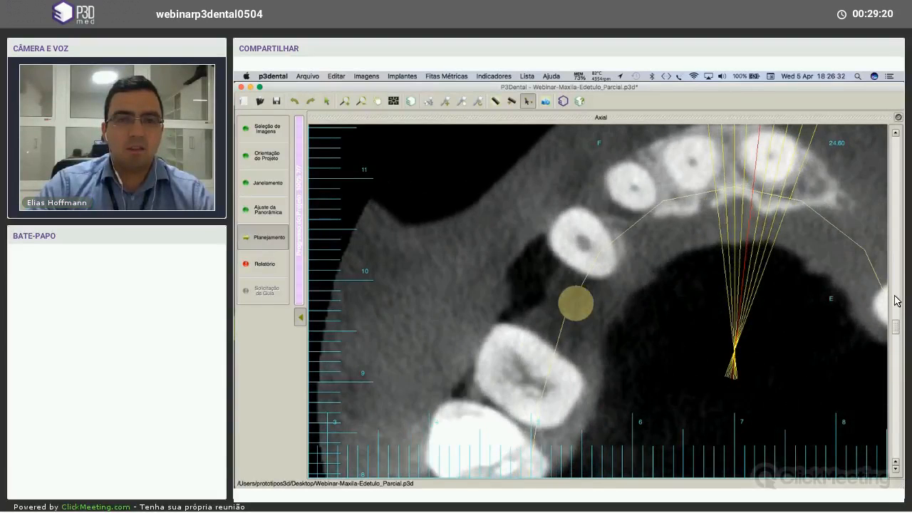
scroll(896, 292, "up", 6)
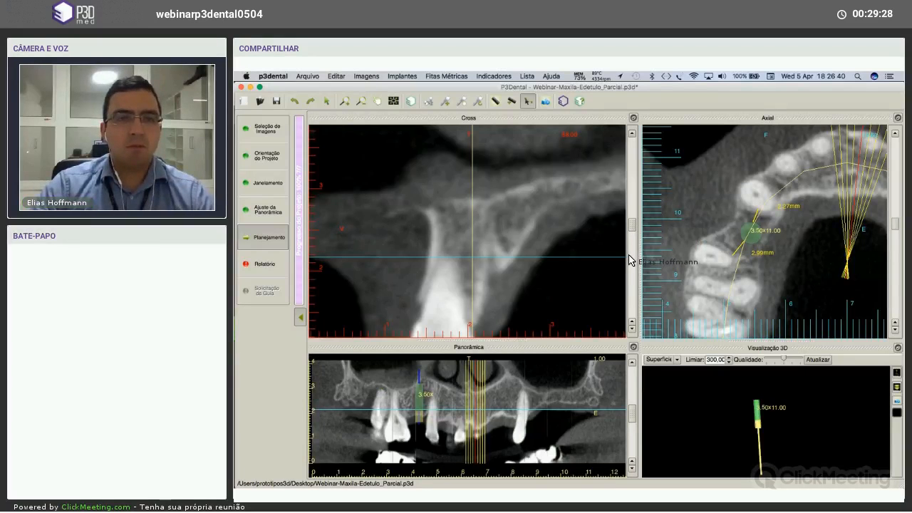
Rotate the implant in its cross-section to a slight tilt, with the abutment end leaning toward the vestibular side.
scroll(630, 258, "down", 5)
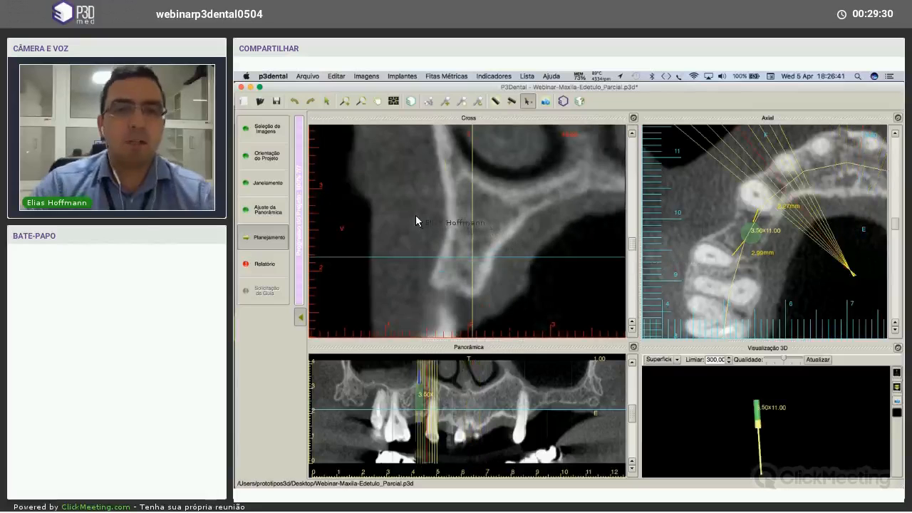
scroll(456, 217, "down", 3)
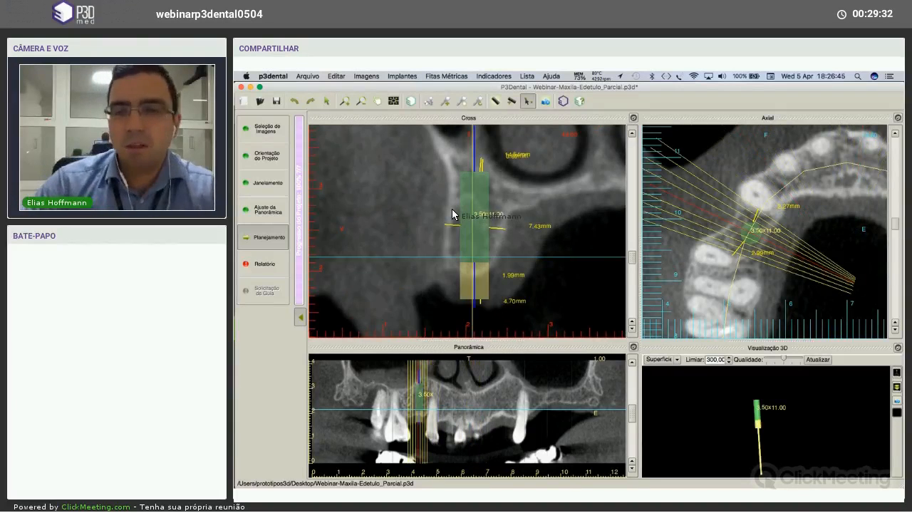
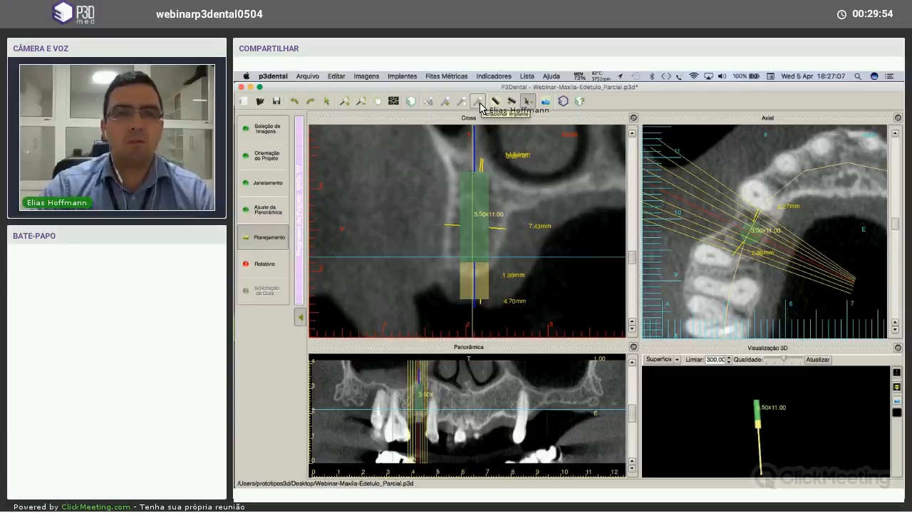
left_click(478, 102)
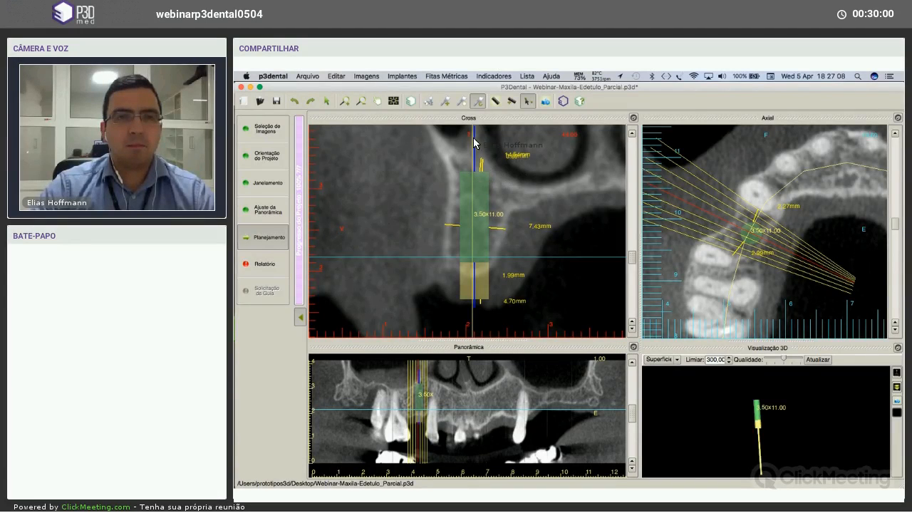
left_click(480, 177)
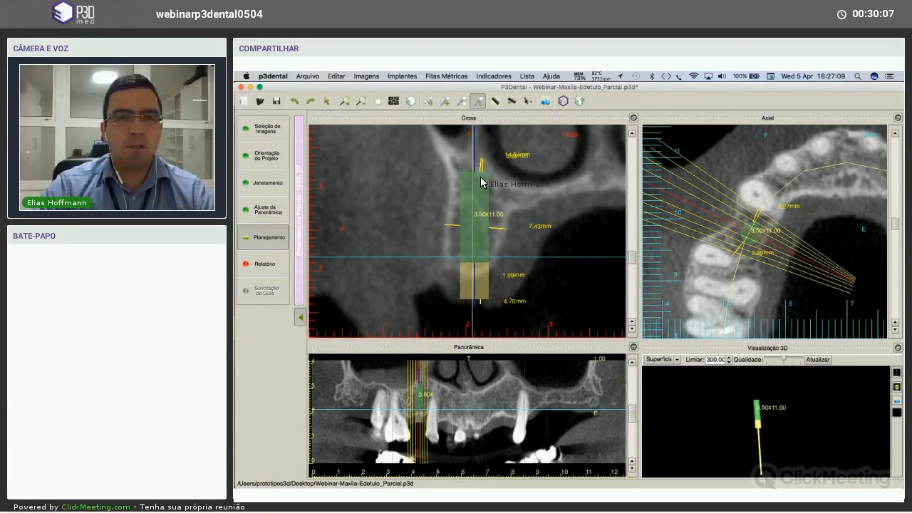
left_click_drag(479, 182, 485, 148)
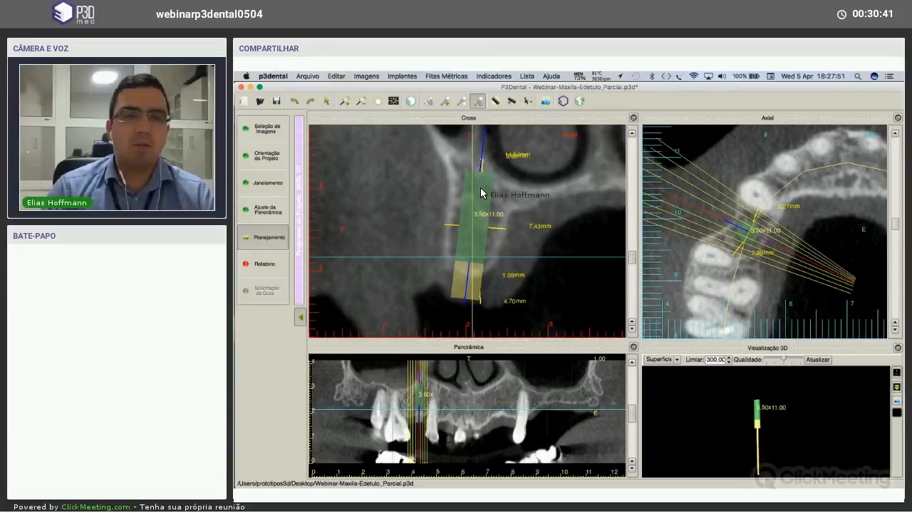
left_click_drag(480, 193, 483, 194)
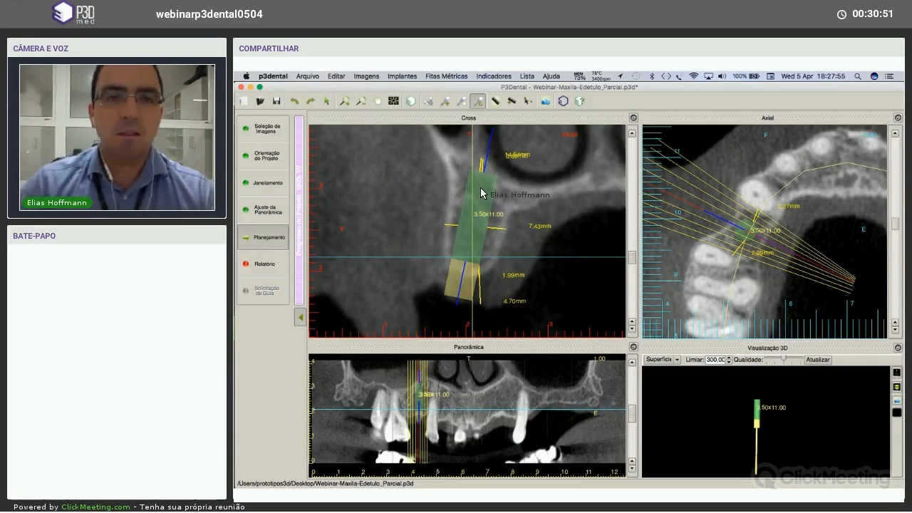
left_click_drag(480, 187, 479, 175)
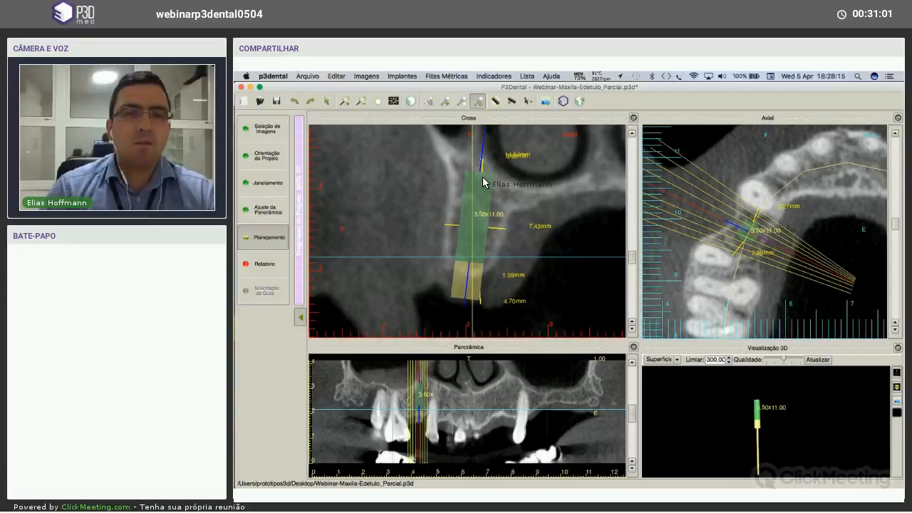
left_click_drag(483, 182, 482, 183)
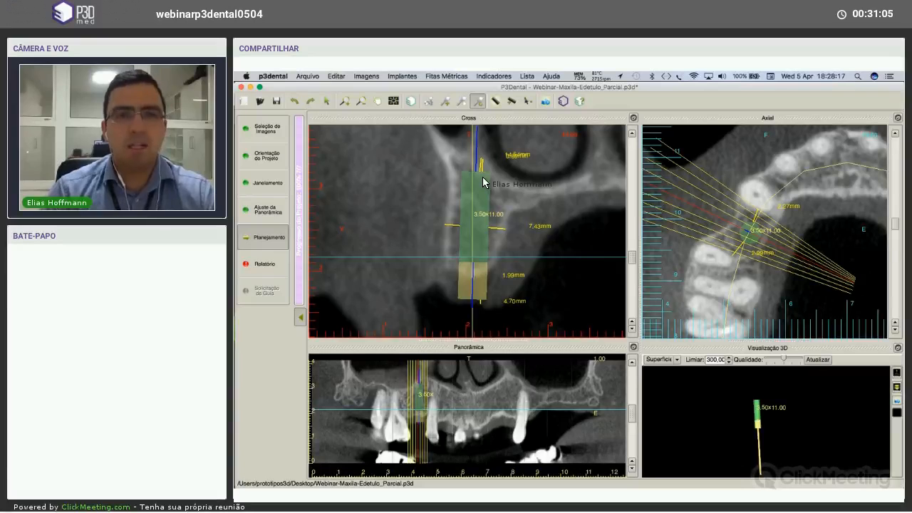
left_click_drag(482, 182, 485, 183)
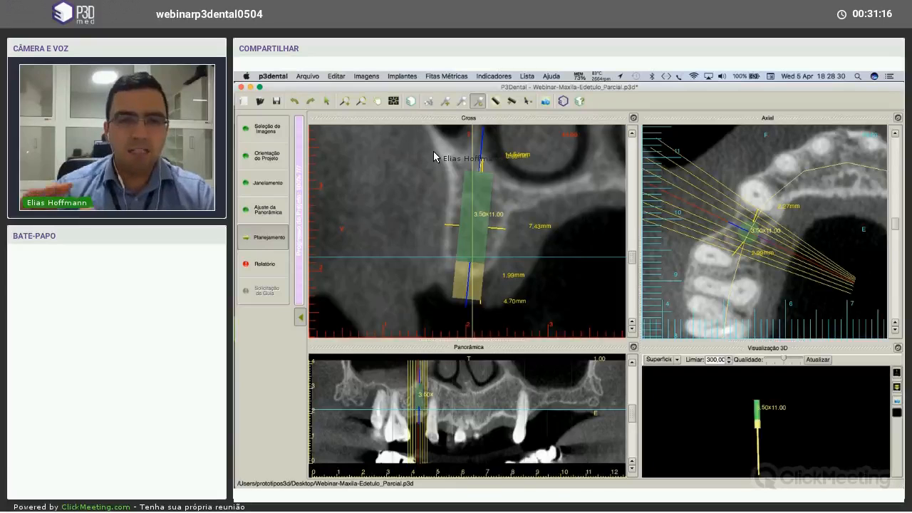
Try a 2-degree step for implant rotation in the fine adjustment preferences.
left_click(414, 102)
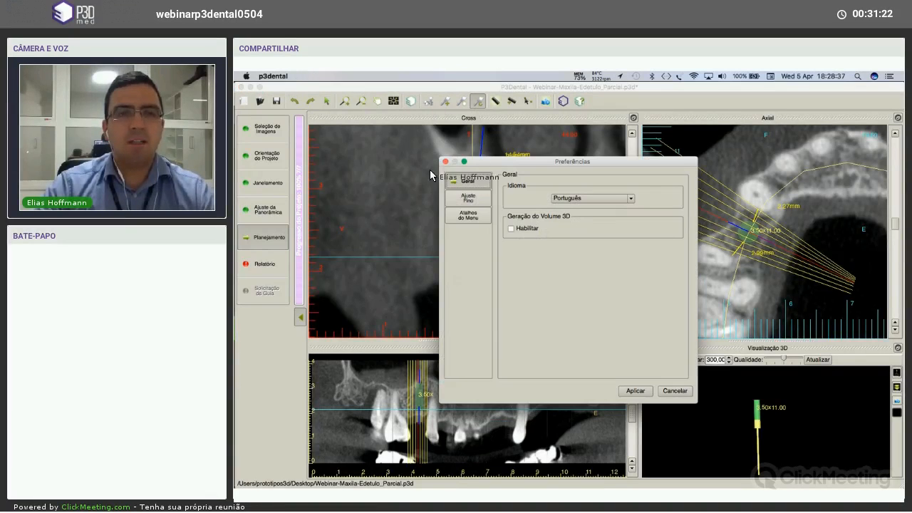
left_click(468, 198)
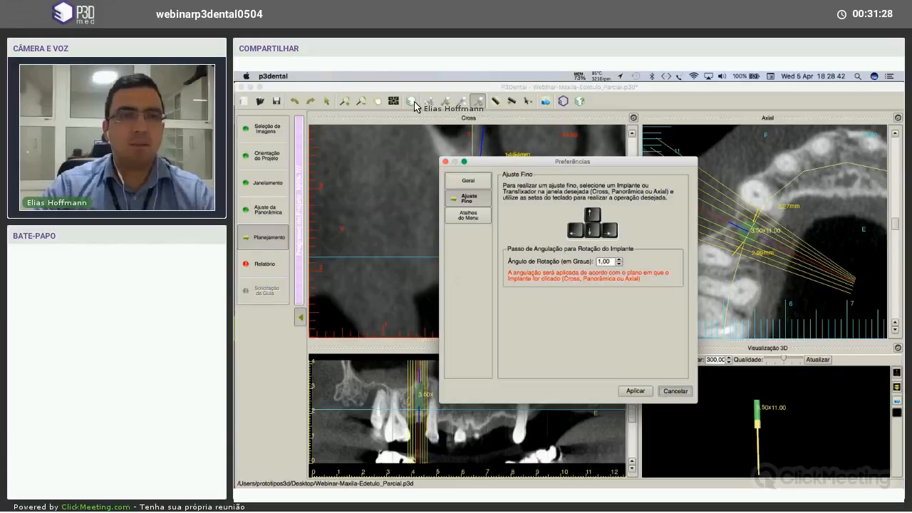
key("Escape")
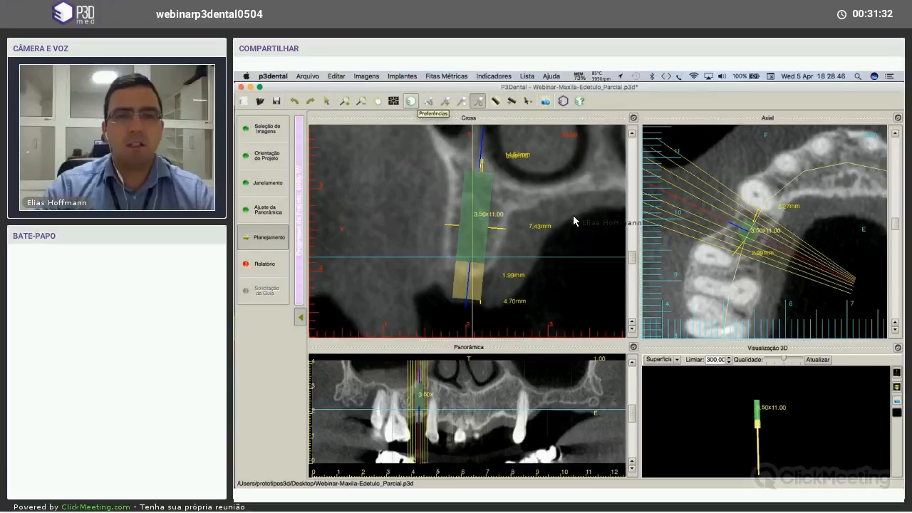
key("super+comma")
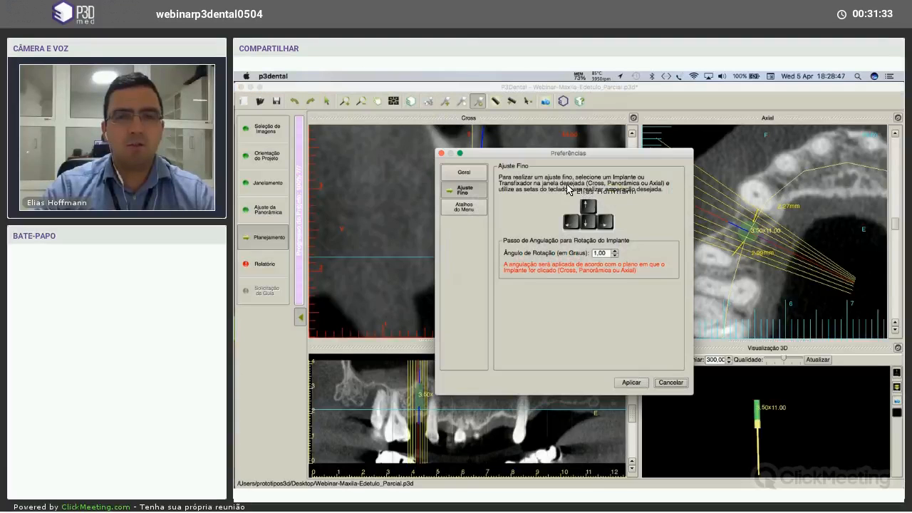
left_click(615, 250)
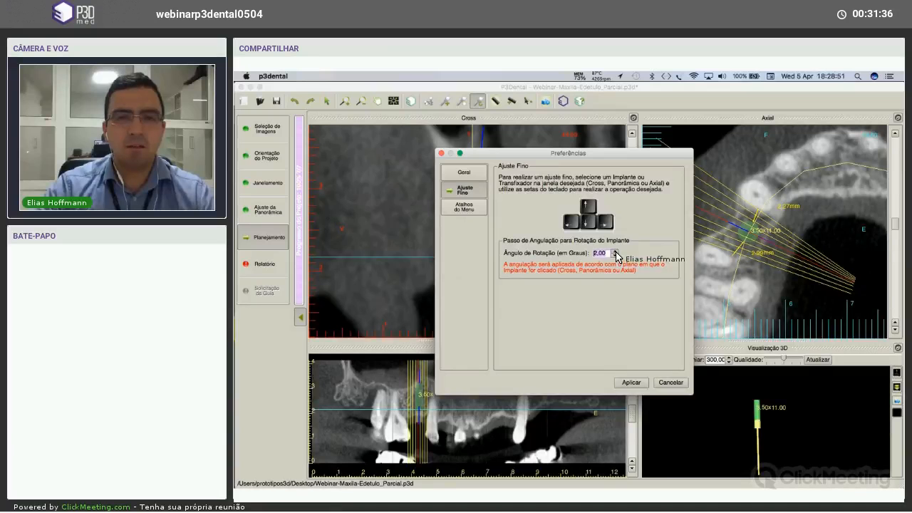
left_click(615, 252)
left_click(614, 255)
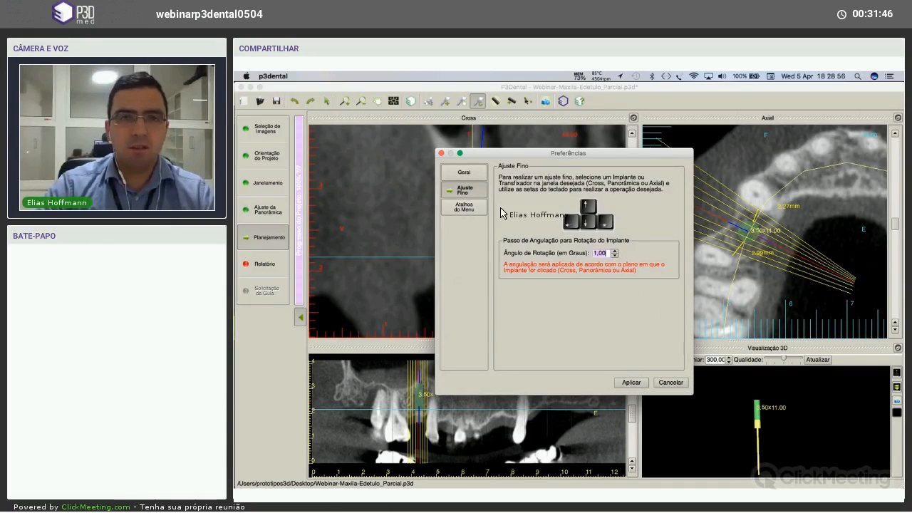
key("Escape")
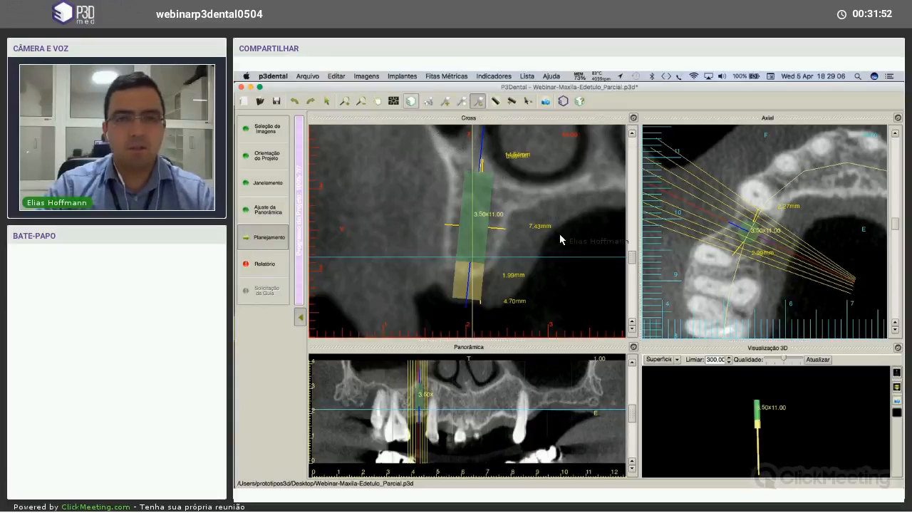
Set the implant rotation angle for fine adjustment to 1 degree in the preferences.
key("super+comma")
type("1")
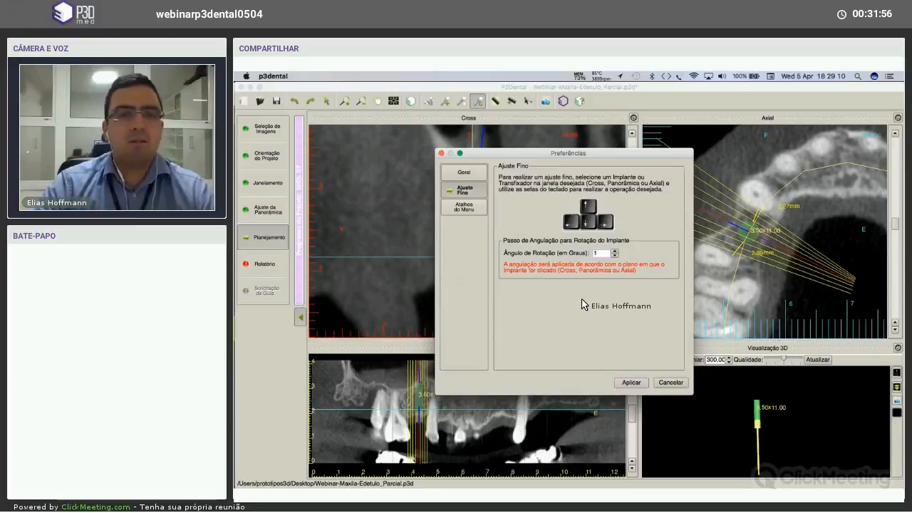
key("Return")
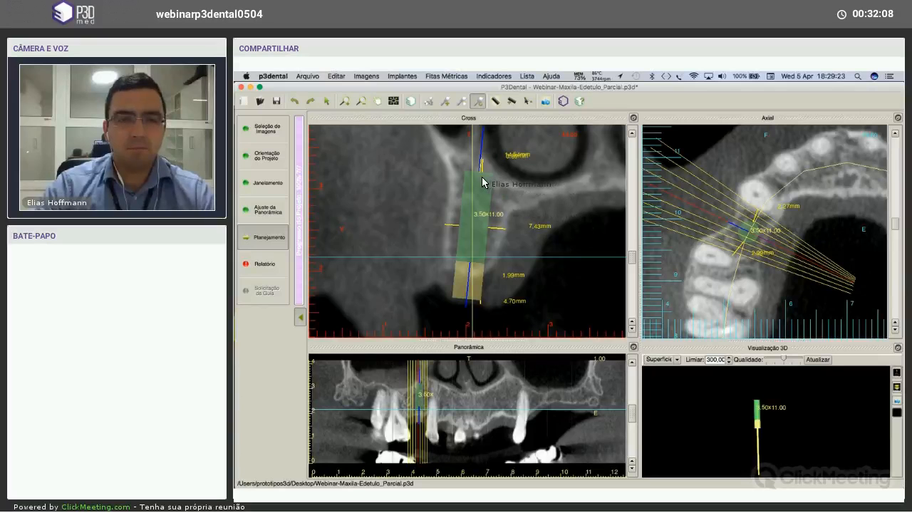
Fine-tune the implant in its cross-section, increasing its tilt slightly and shifting it slightly toward the crown side.
left_click_drag(477, 182, 477, 183)
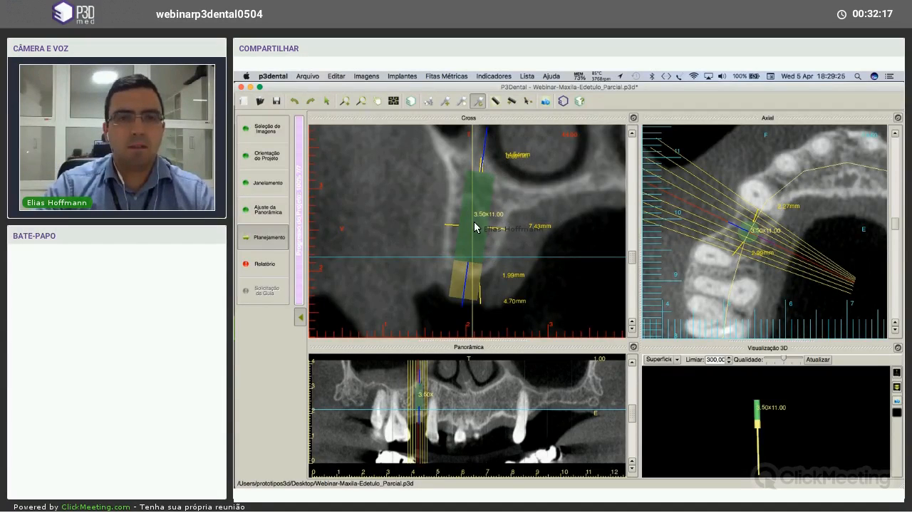
left_click_drag(478, 232, 487, 242)
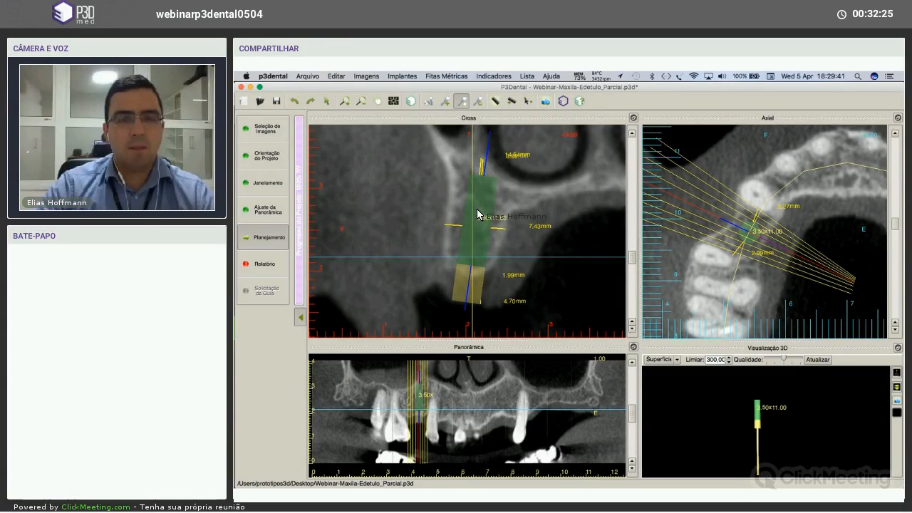
scroll(529, 228, "down", 1)
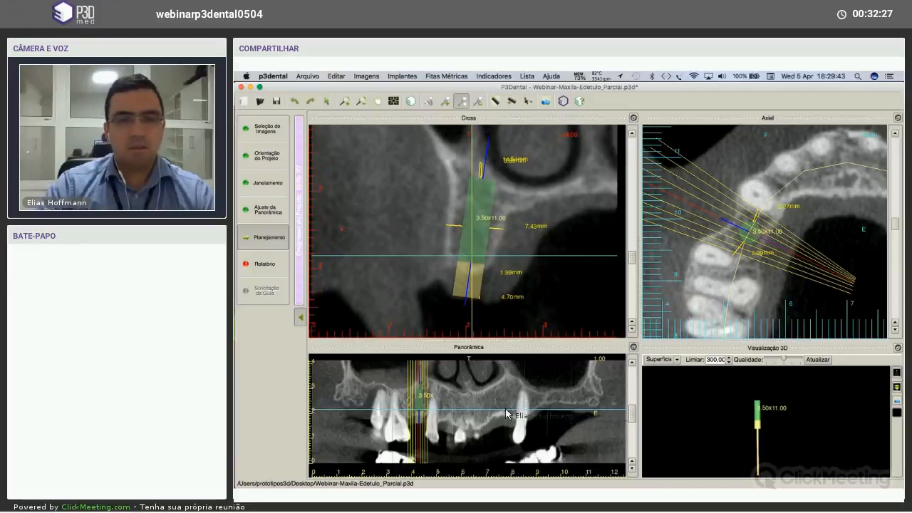
Rotate the implant slightly in the enlarged panoramic view to adjust its mesiodistal tilt between the neighbouring tooth roots.
middle_click_drag(506, 409, 511, 404)
left_click_drag(765, 411, 779, 388)
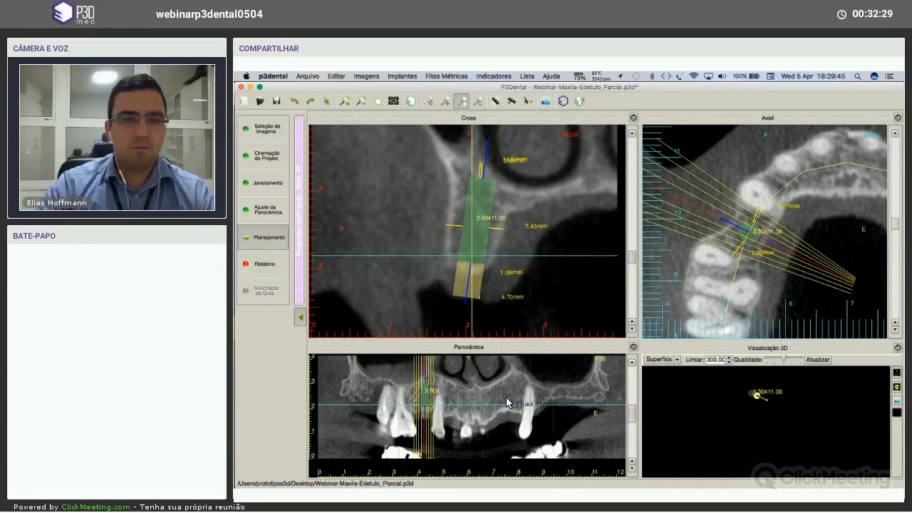
scroll(527, 401, "up", 2)
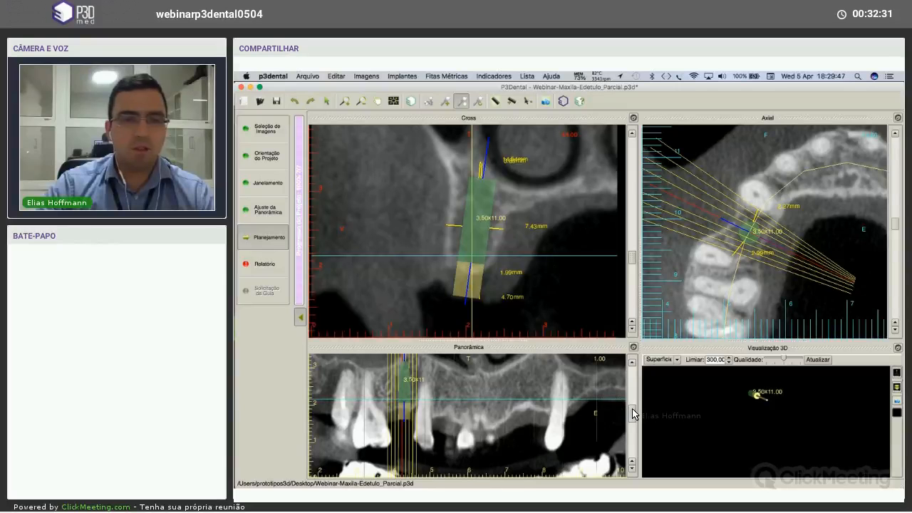
scroll(633, 415, "up", 5)
scroll(633, 414, "down", 6)
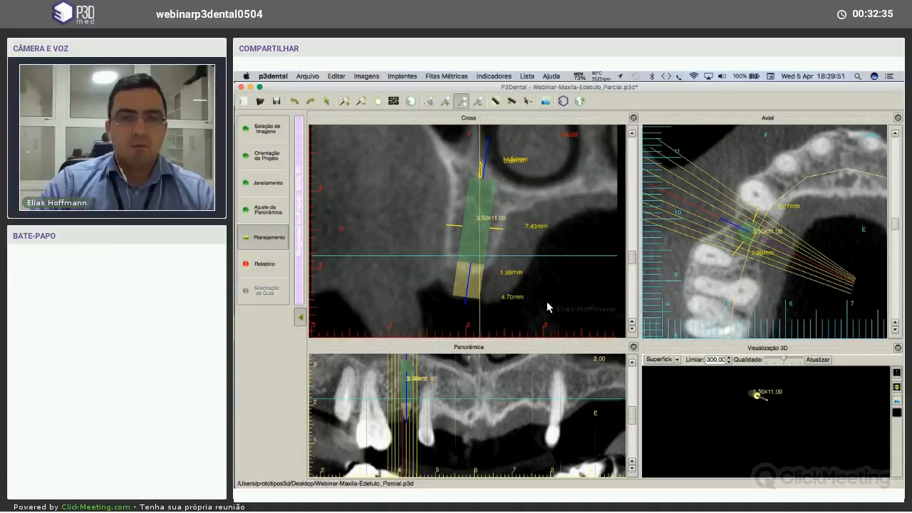
left_click(634, 347)
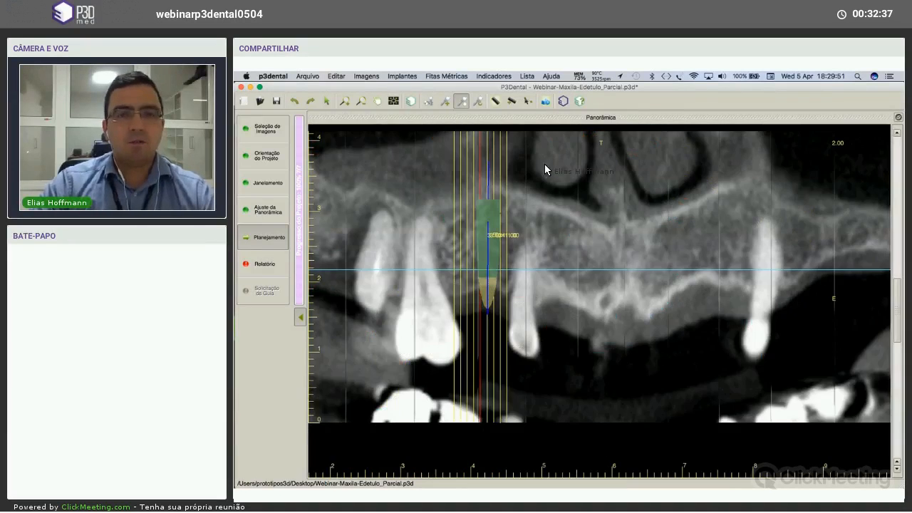
left_click(624, 213)
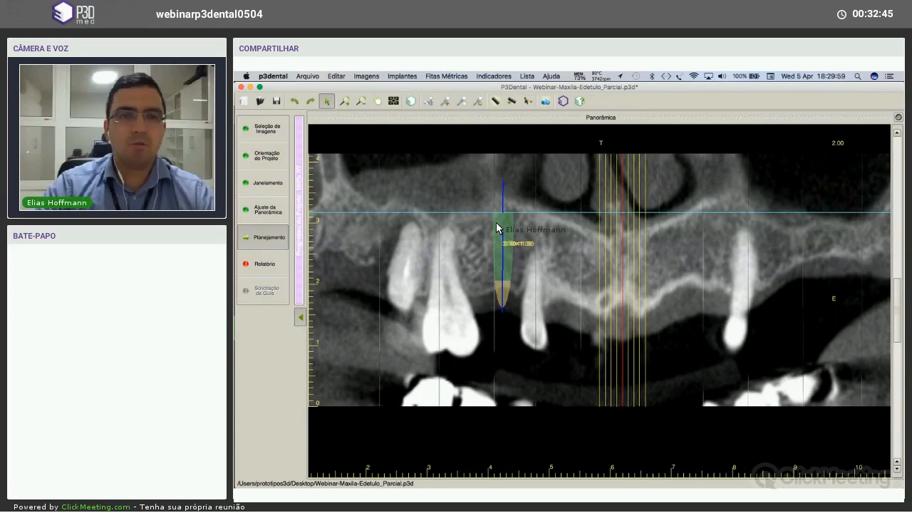
scroll(499, 227, "up", 3)
scroll(503, 227, "down", 2)
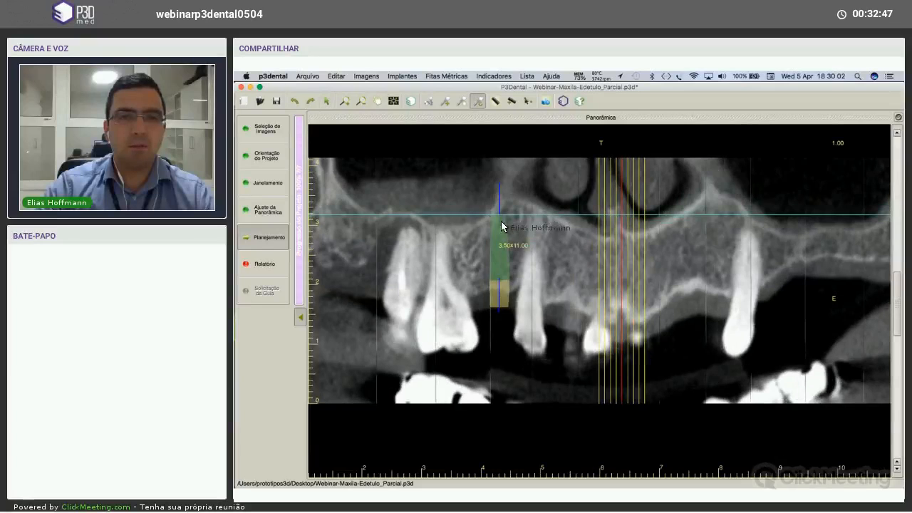
mouse_move(501, 226)
left_mouse_down()
mouse_move(491, 218)
mouse_move(499, 226)
left_mouse_up()
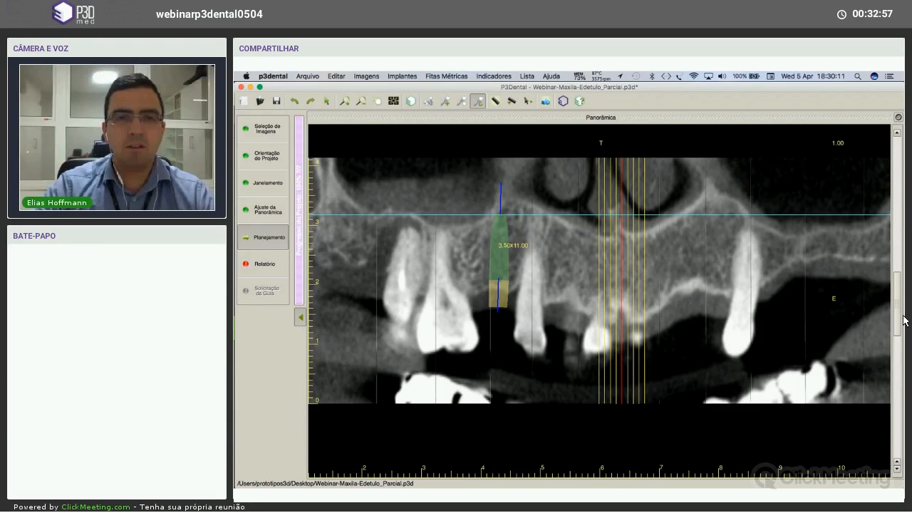
Examine the implant's position against the bone and adjacent roots through the panoramic, axial and cross-sectional slices.
mouse_move(897, 300)
left_mouse_down()
mouse_move(903, 311)
mouse_move(899, 281)
mouse_move(905, 320)
mouse_move(903, 295)
left_mouse_up()
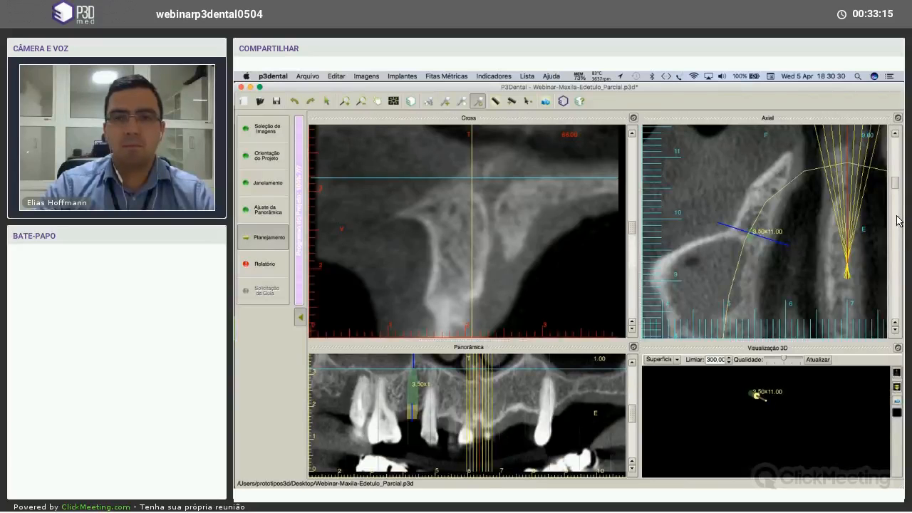
left_click_drag(895, 184, 894, 214)
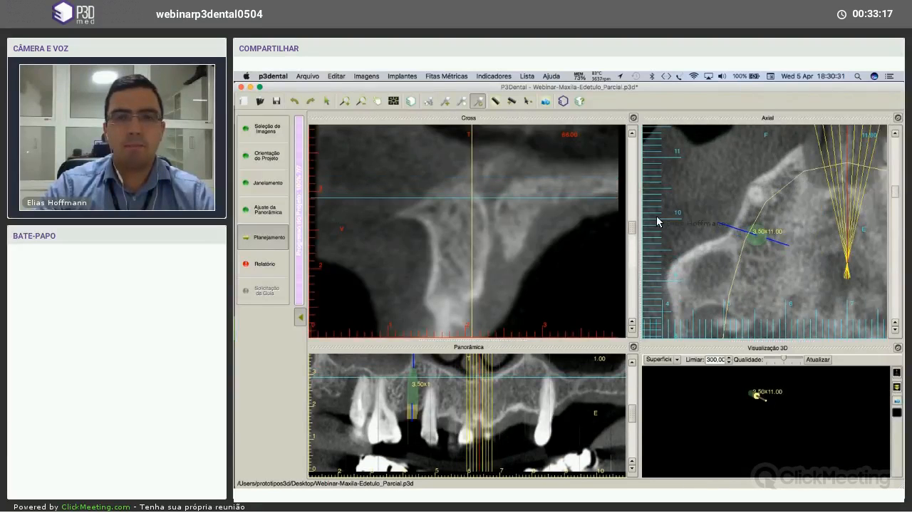
scroll(633, 238, "down", 10)
scroll(634, 254, "up", 15)
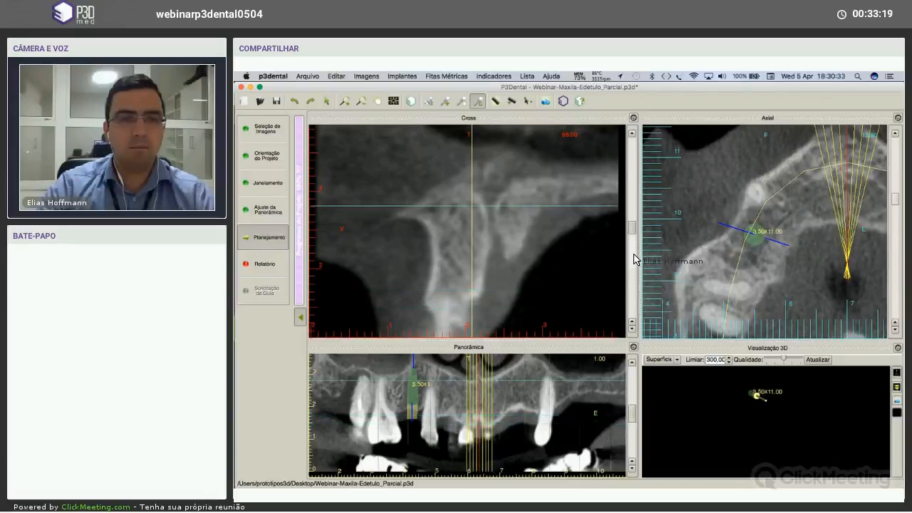
scroll(635, 260, "up", 10)
scroll(636, 261, "down", 10)
scroll(547, 262, "down", 15)
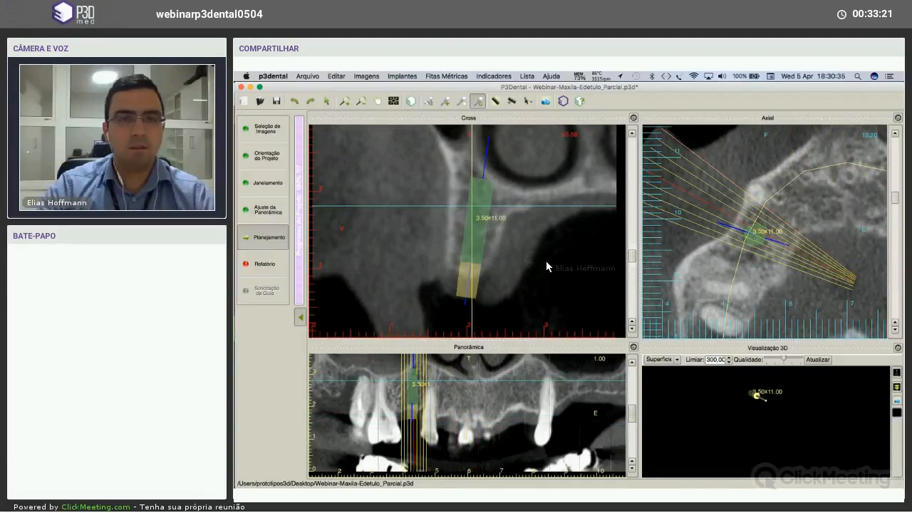
scroll(491, 238, "down", 2)
middle_click_drag(511, 236, 507, 228)
right_click_drag(508, 229, 500, 236)
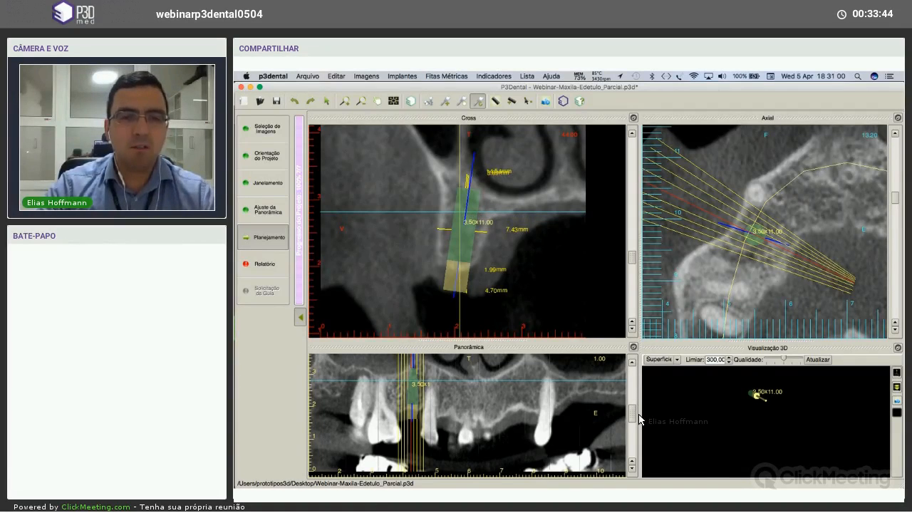
left_click_drag(635, 414, 632, 408)
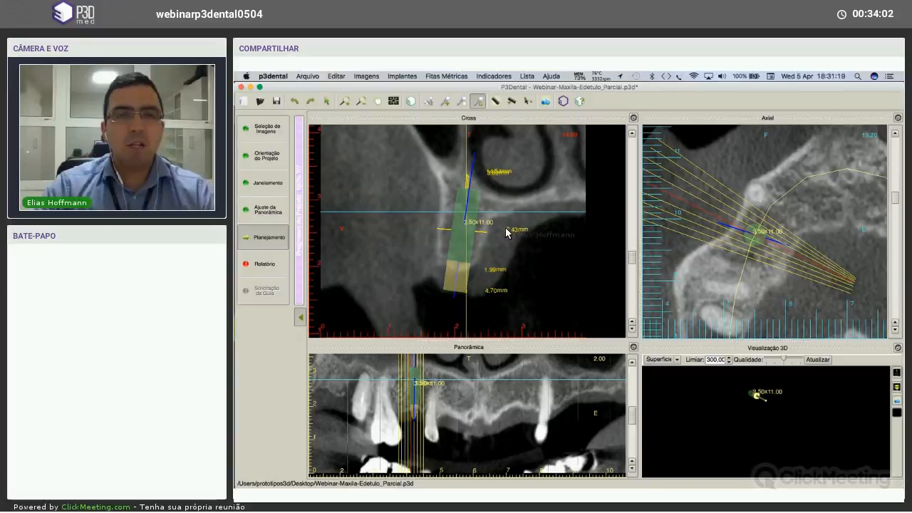
Angle the implant's abutment 17 degrees toward Palatino in the cross-section and inspect it in the neighbouring cuts.
right_click(463, 228)
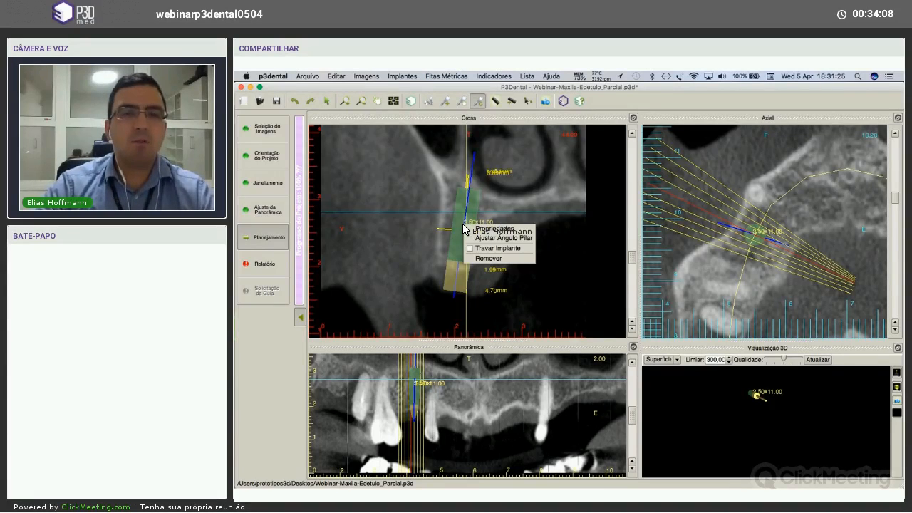
left_click(528, 239)
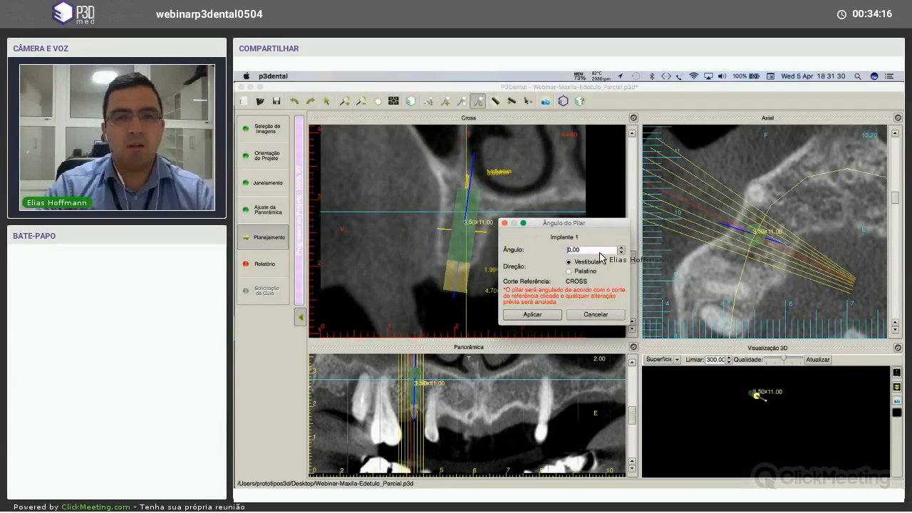
double_click(602, 251)
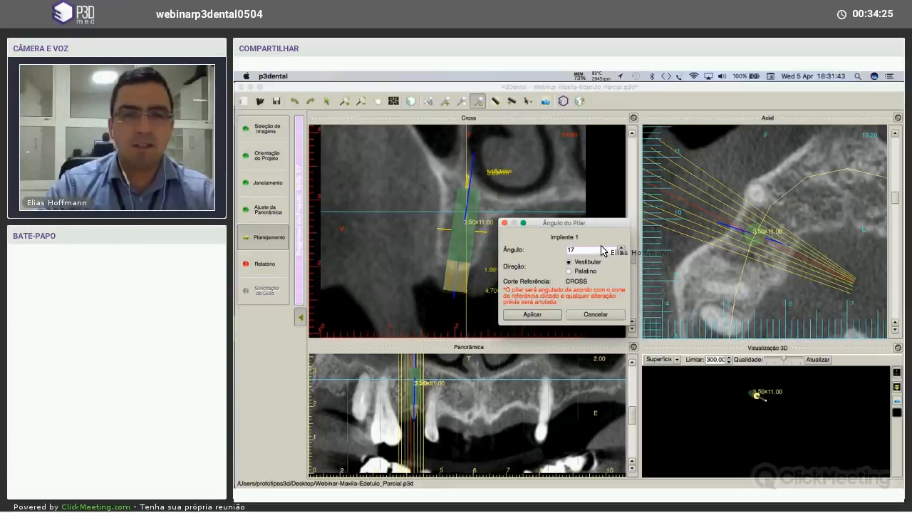
left_click(570, 274)
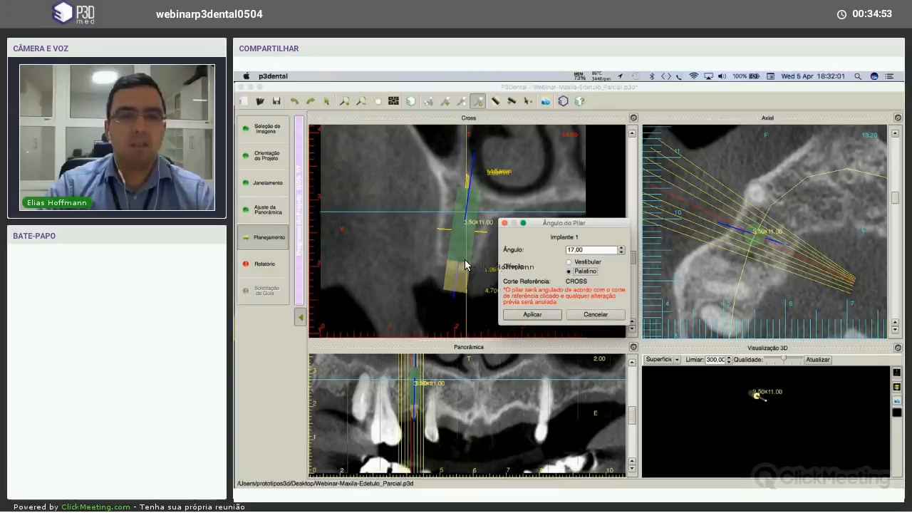
key("Return")
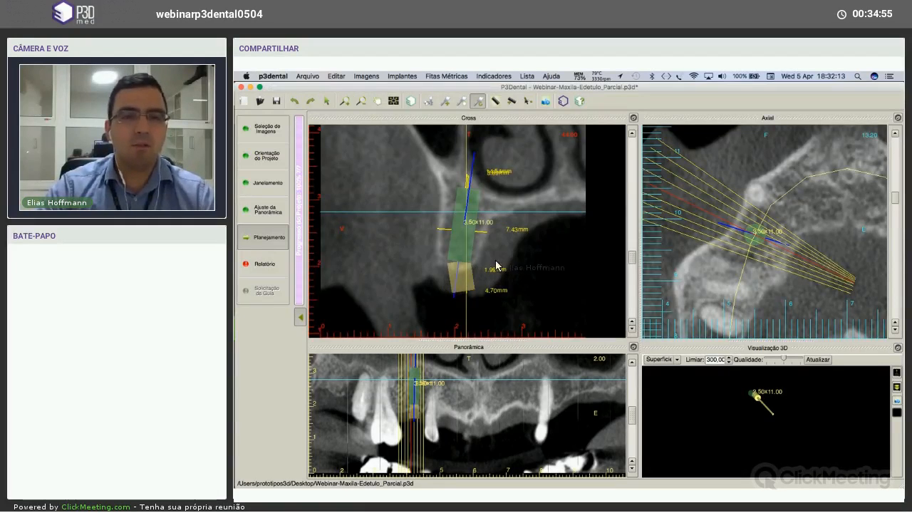
left_click_drag(630, 255, 637, 263)
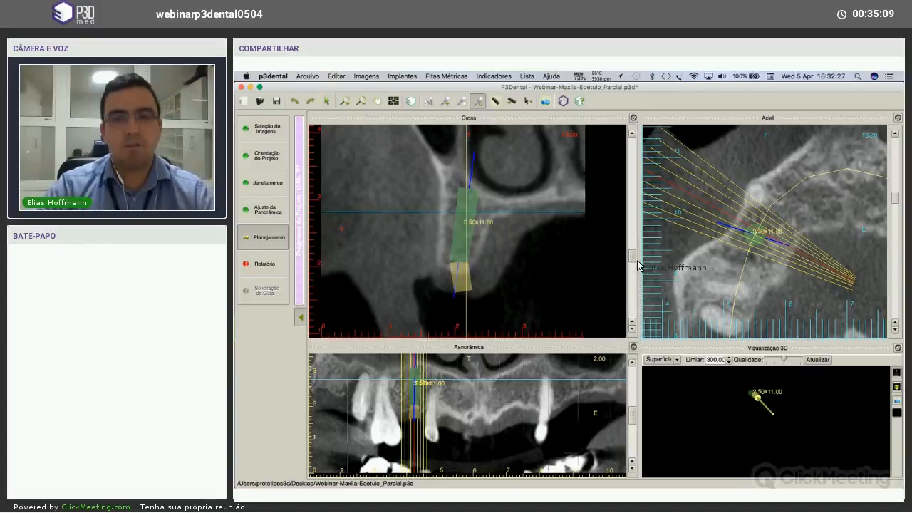
scroll(631, 261, "down", 2)
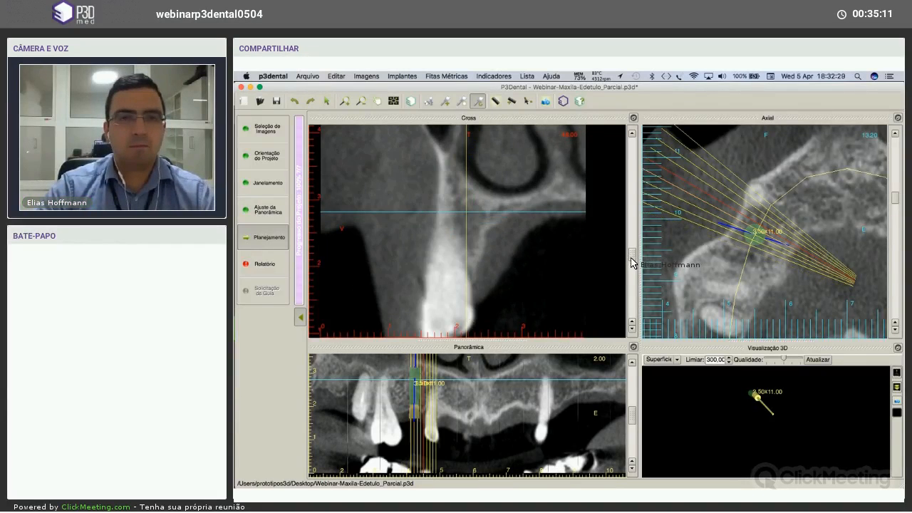
scroll(476, 227, "up", 2)
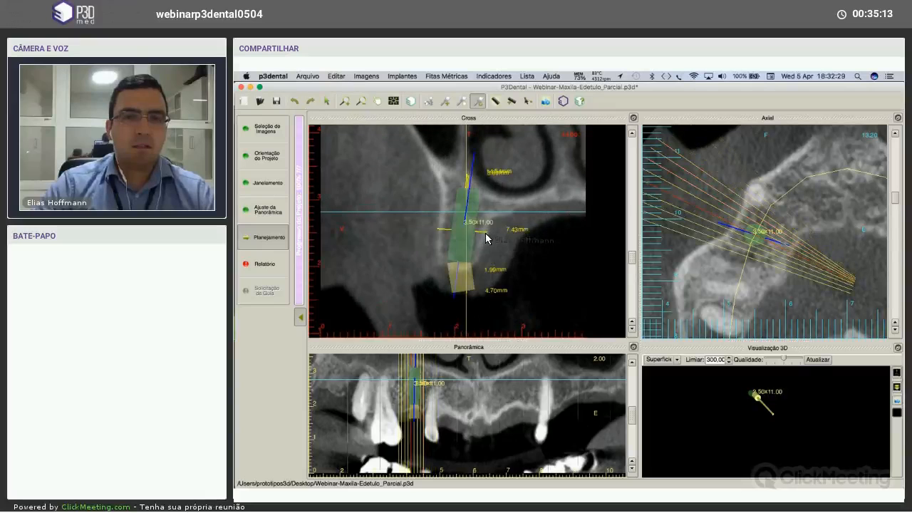
Reset the implant's abutment angle to 0 degrees with the direction kept at Palatino.
right_click(479, 226)
left_click(503, 247)
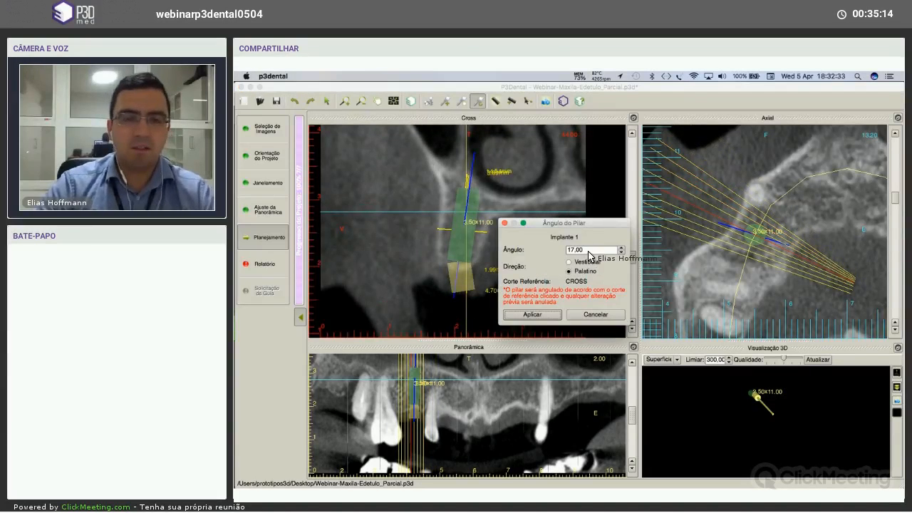
double_click(591, 251)
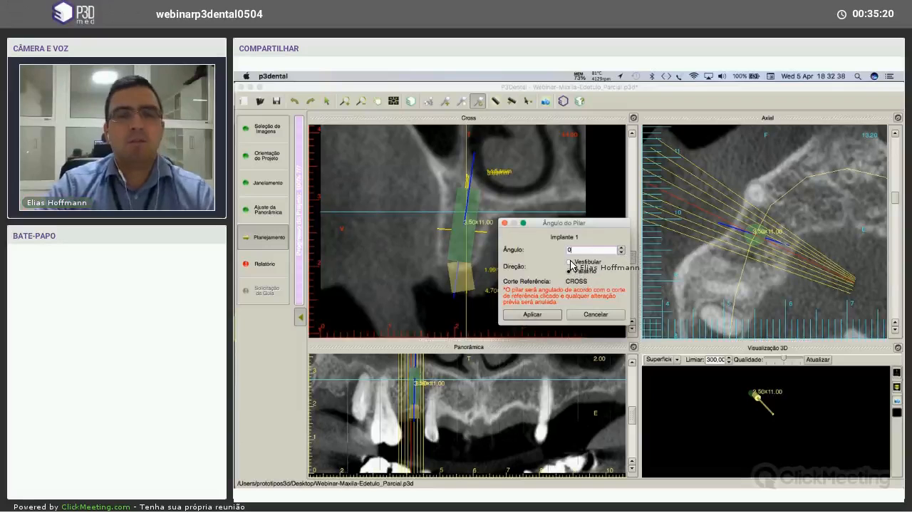
left_click(570, 272)
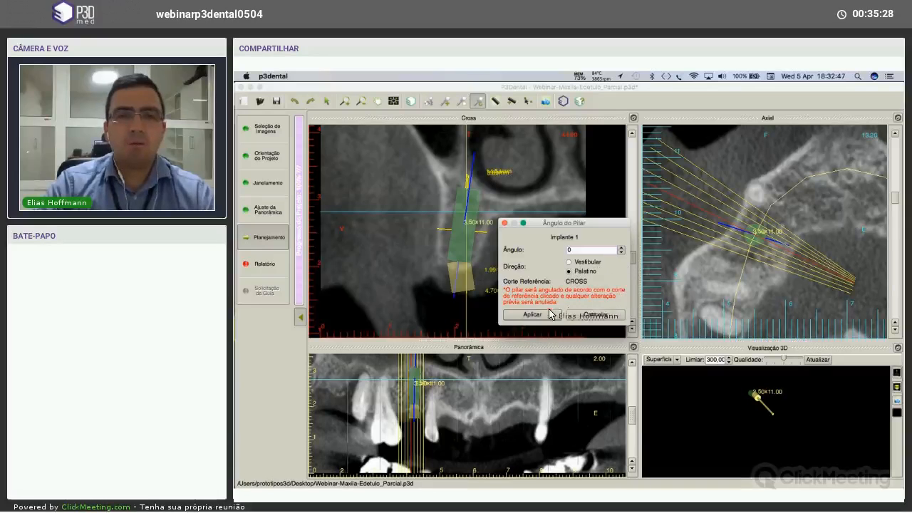
left_click(539, 315)
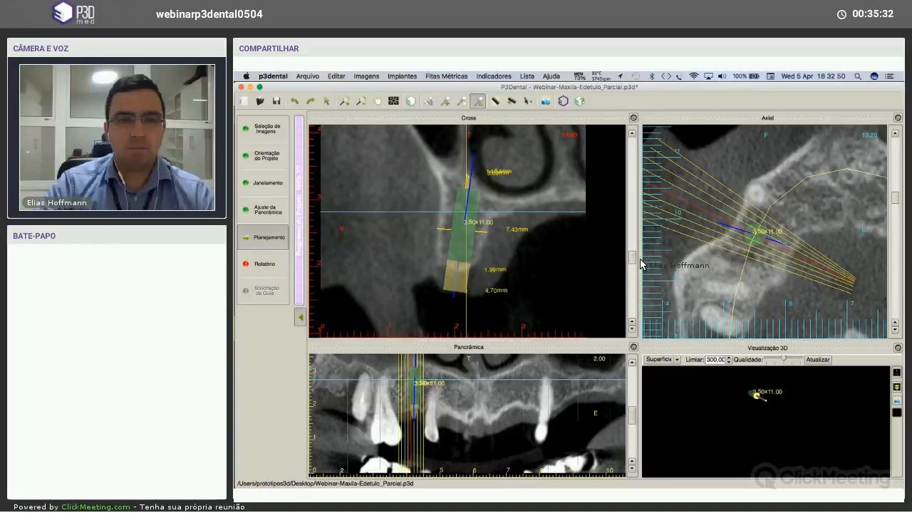
Review the implant's properties, including the advanced guide sleeve type and offset options, and close them without changes.
right_click(464, 225)
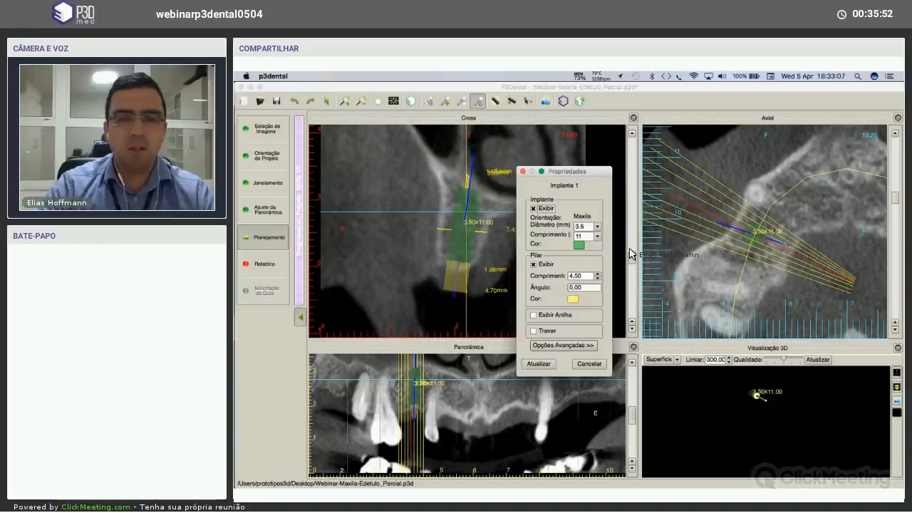
left_click_drag(567, 171, 605, 160)
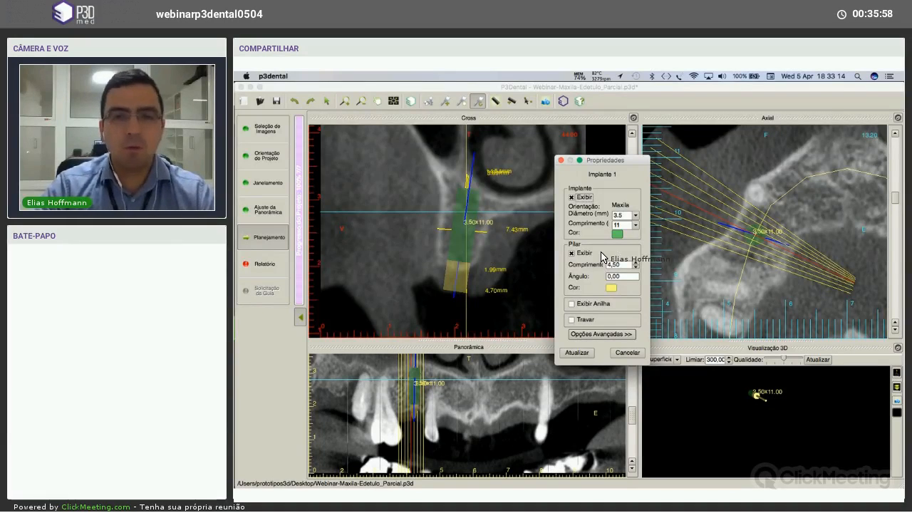
left_click(602, 334)
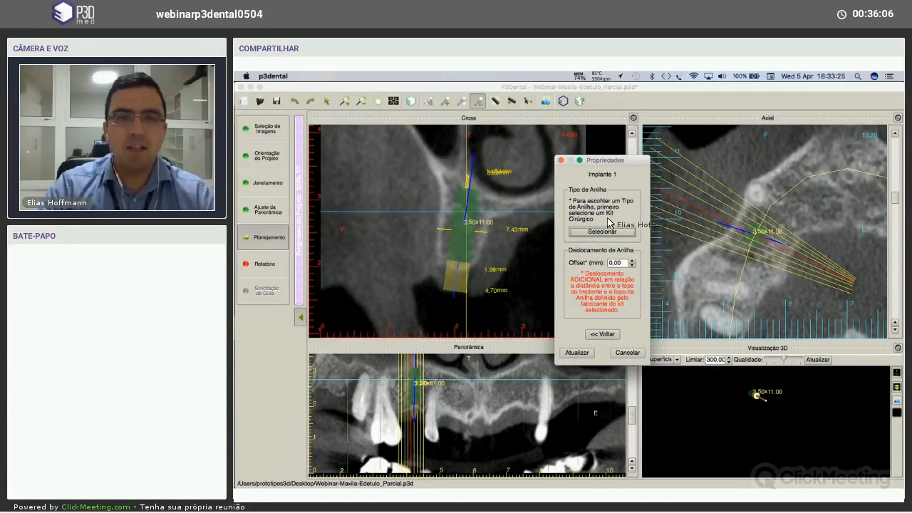
left_click(627, 353)
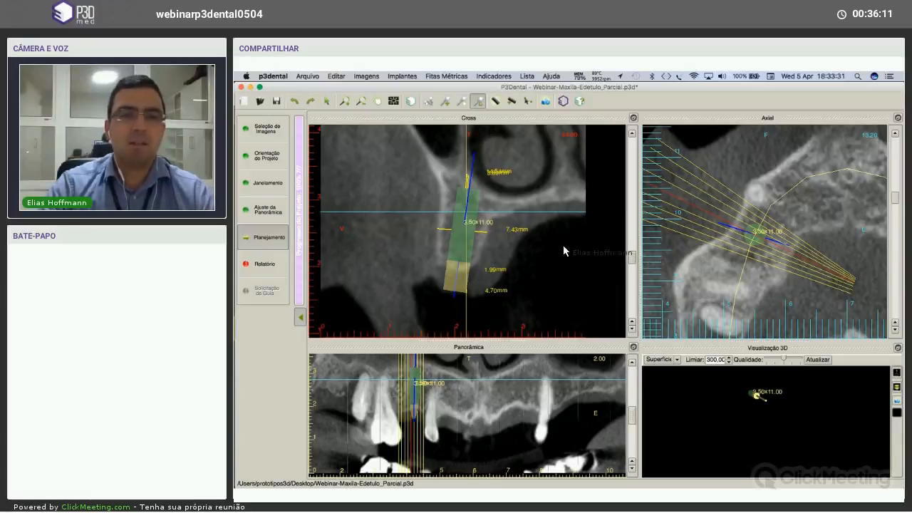
Inspect the implant and its straight abutment through the neighbouring cross-sectional cuts.
scroll(503, 227, "down", 2)
scroll(513, 227, "up", 2)
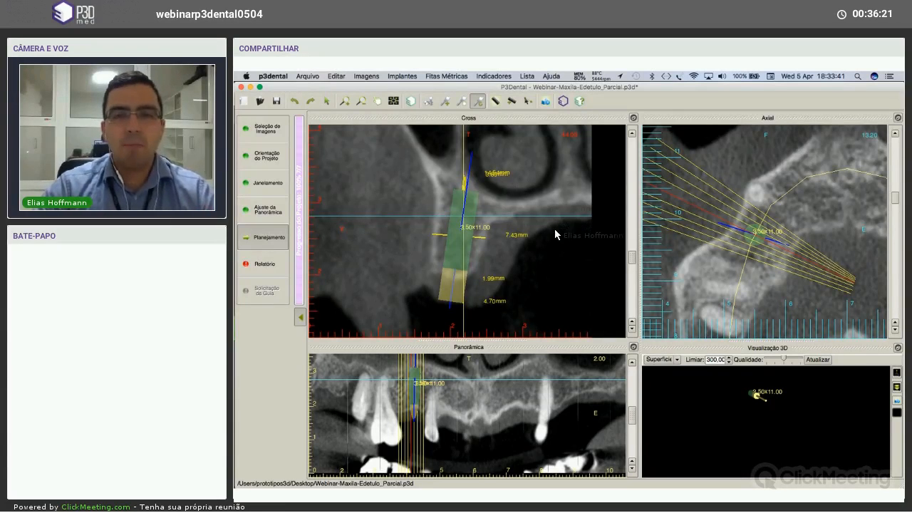
left_click(429, 101)
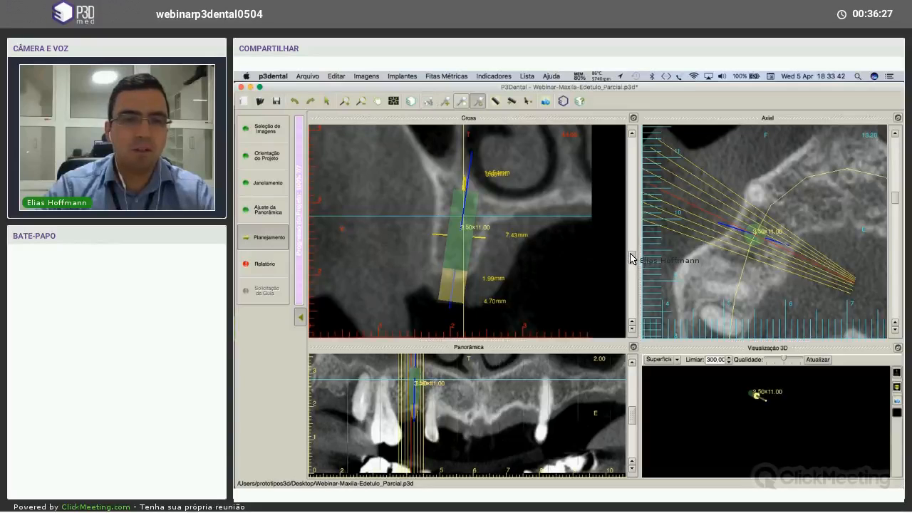
scroll(633, 259, "down", 1)
left_click_drag(633, 259, 630, 256)
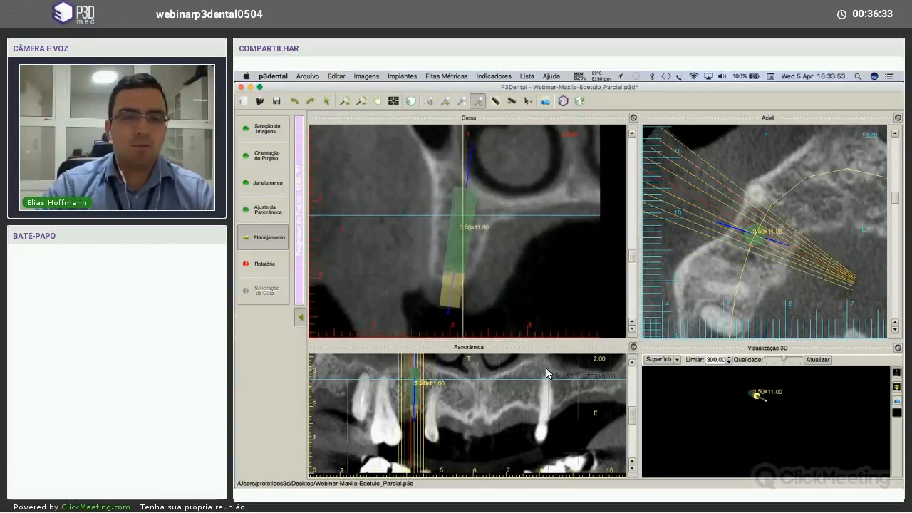
Inspect the implant and the adjacent tooth in the cross-sectional cuts around the edentulous site.
scroll(525, 394, "down", 3)
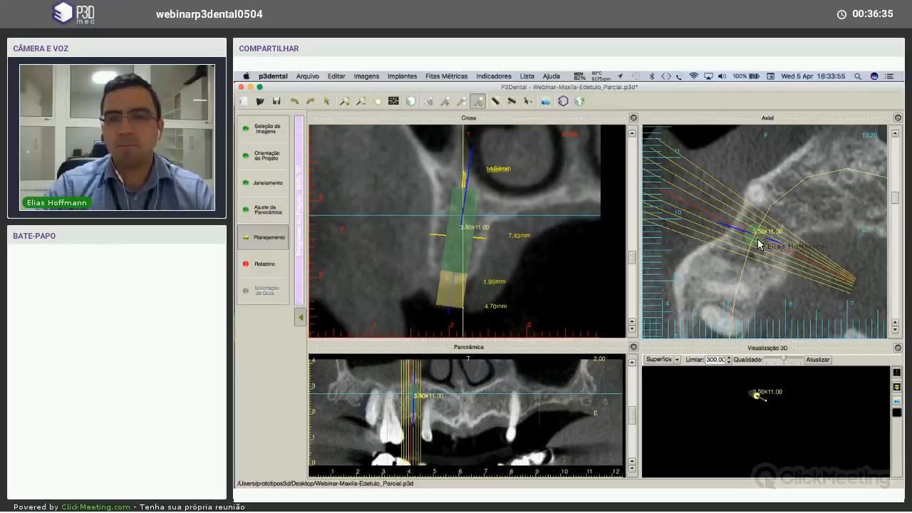
middle_click_drag(794, 240, 768, 232)
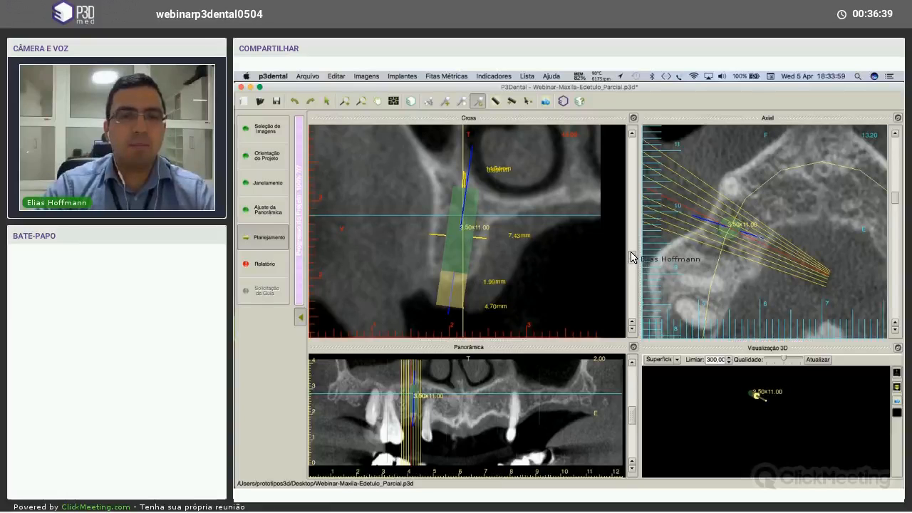
scroll(637, 262, "up", 5)
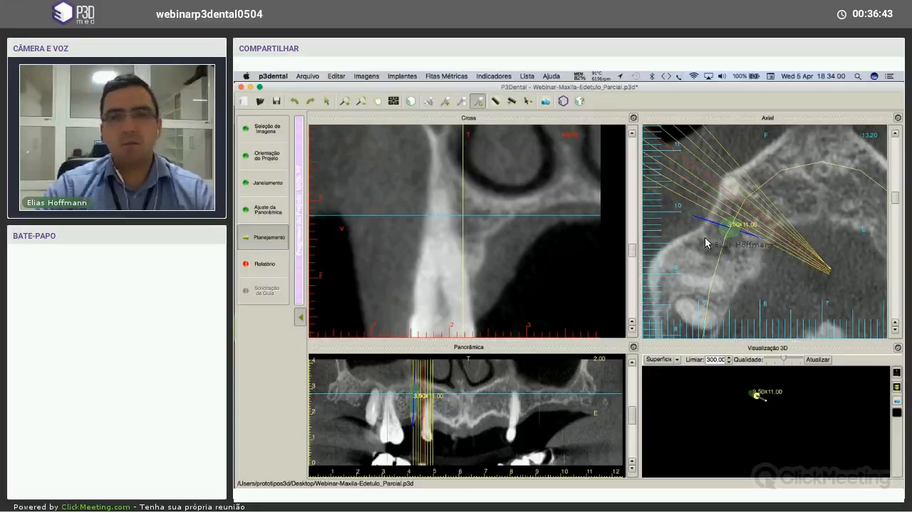
scroll(591, 212, "down", 5)
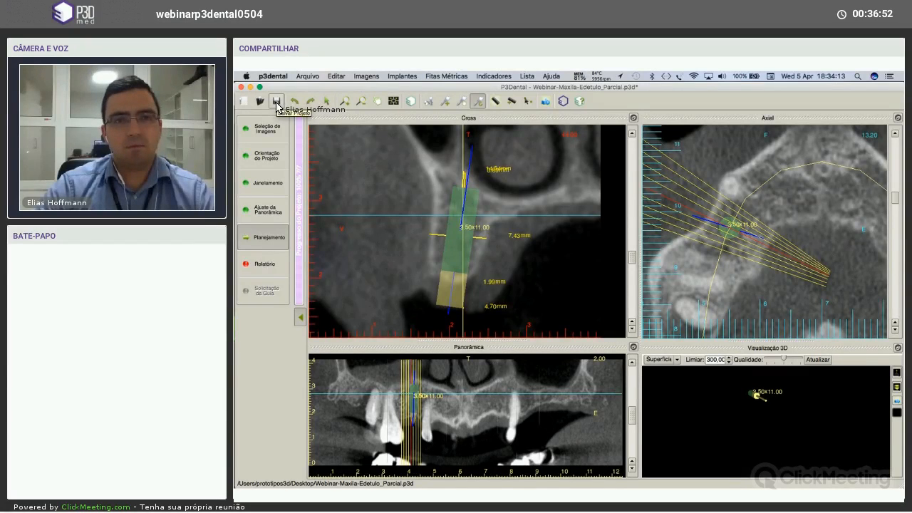
left_click(308, 75)
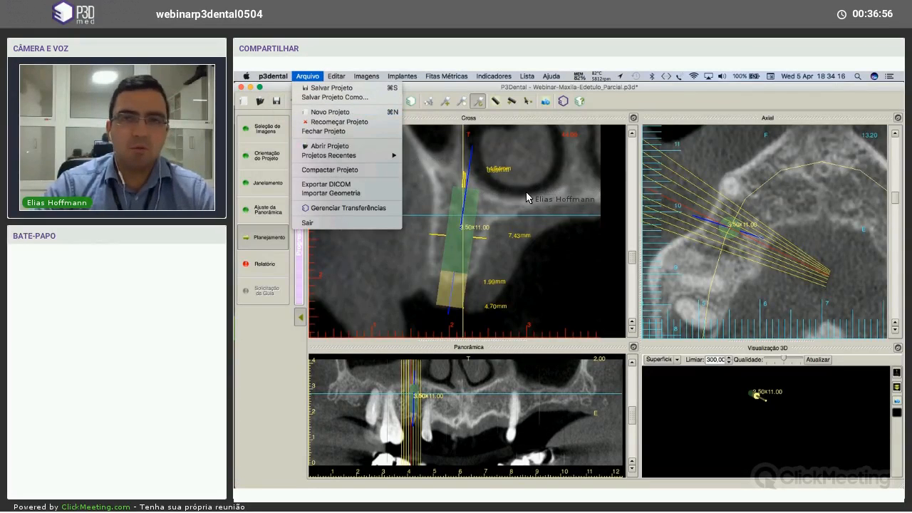
left_click(280, 107)
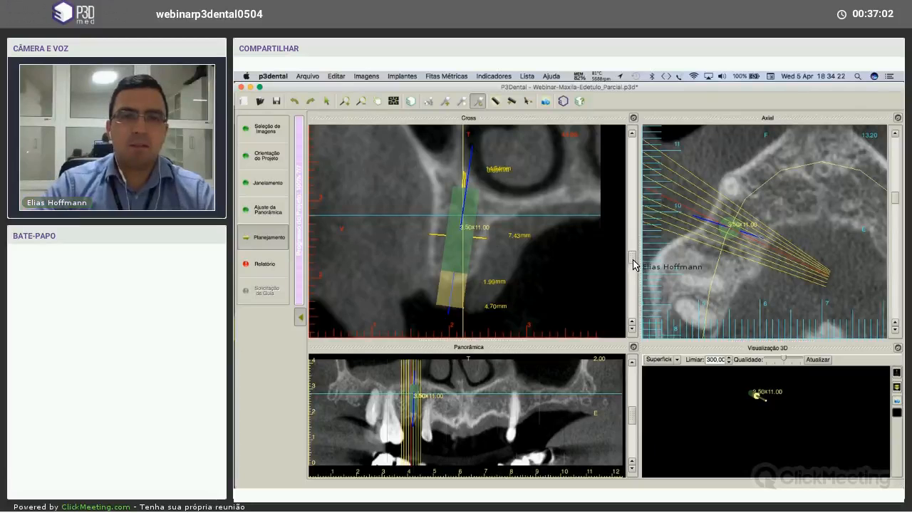
Compare the implant's central cross-section with the cuts through the neighbouring teeth, using the cut lines on the axial and panoramic images.
scroll(632, 260, "up", 5)
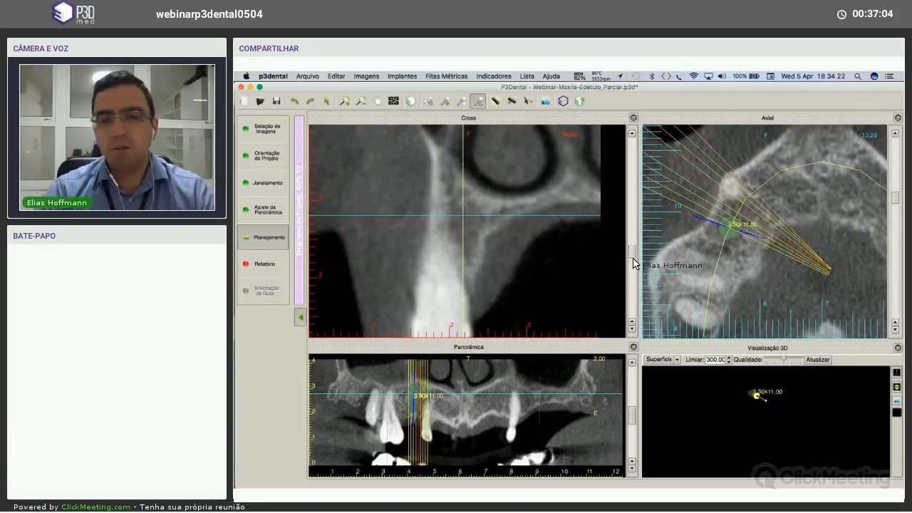
scroll(632, 262, "down", 4)
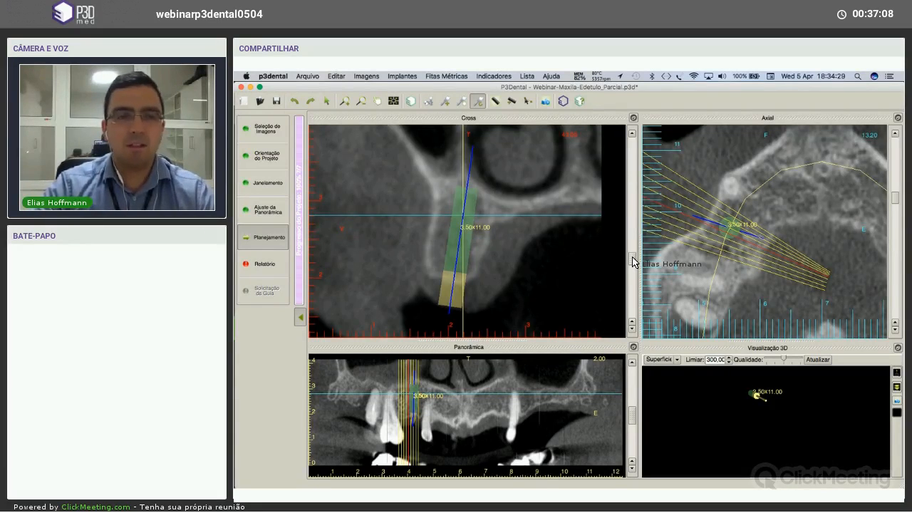
scroll(633, 262, "up", 1)
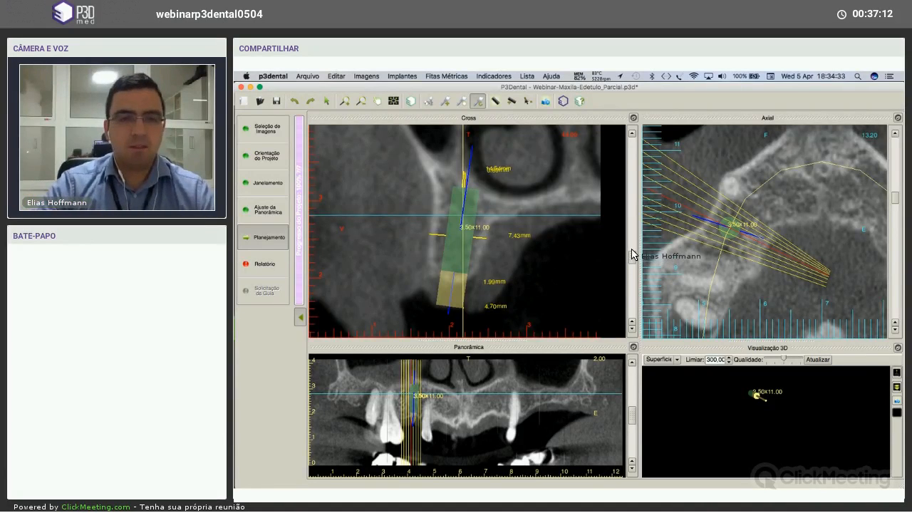
scroll(633, 261, "up", 1)
left_click_drag(634, 258, 634, 256)
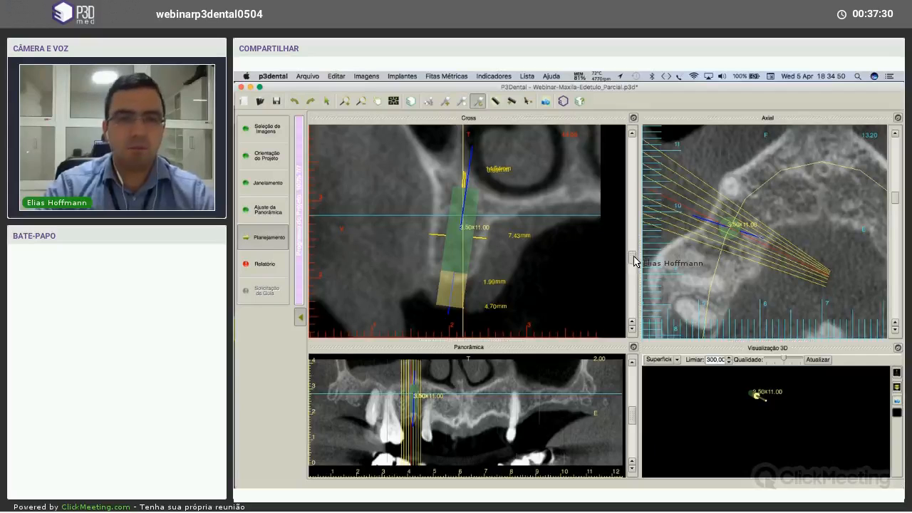
scroll(513, 270, "up", 5)
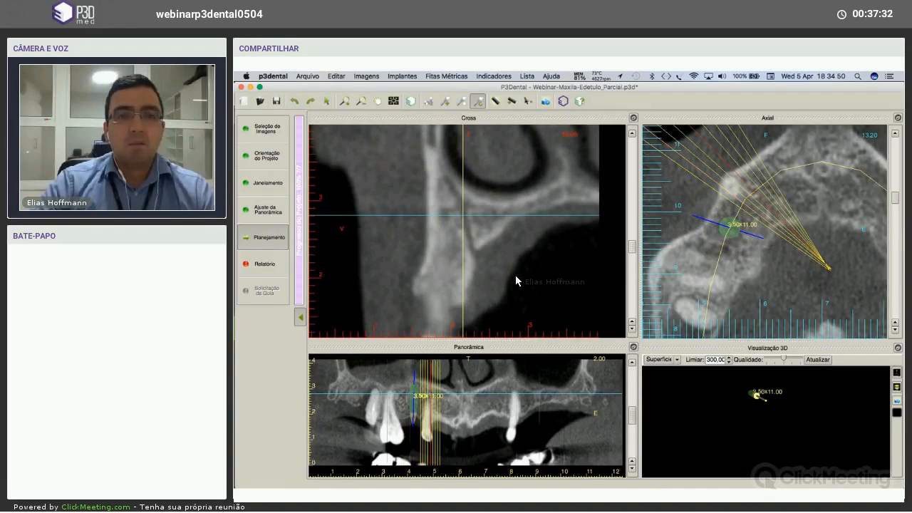
left_click(721, 229)
scroll(516, 257, "down", 4)
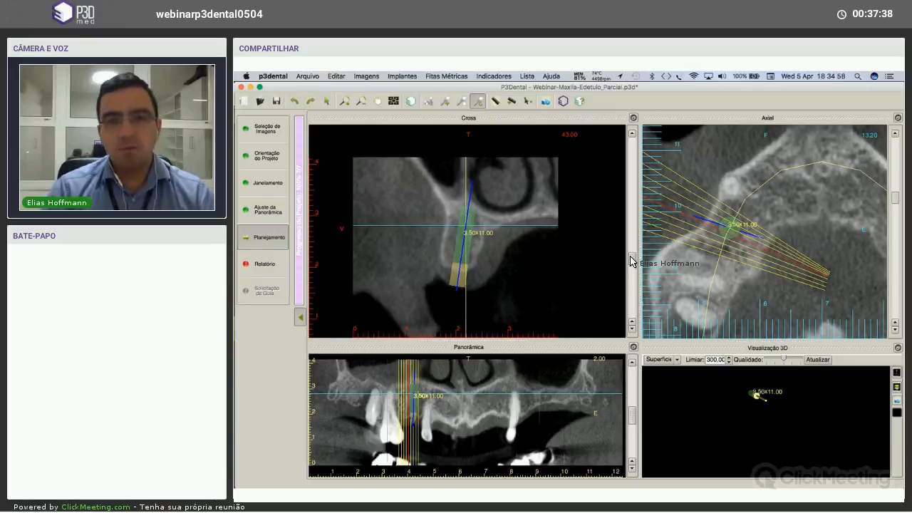
Examine the implant in its measured central cross-section and within the whole maxillary arch on the axial image.
scroll(630, 262, "down", 4)
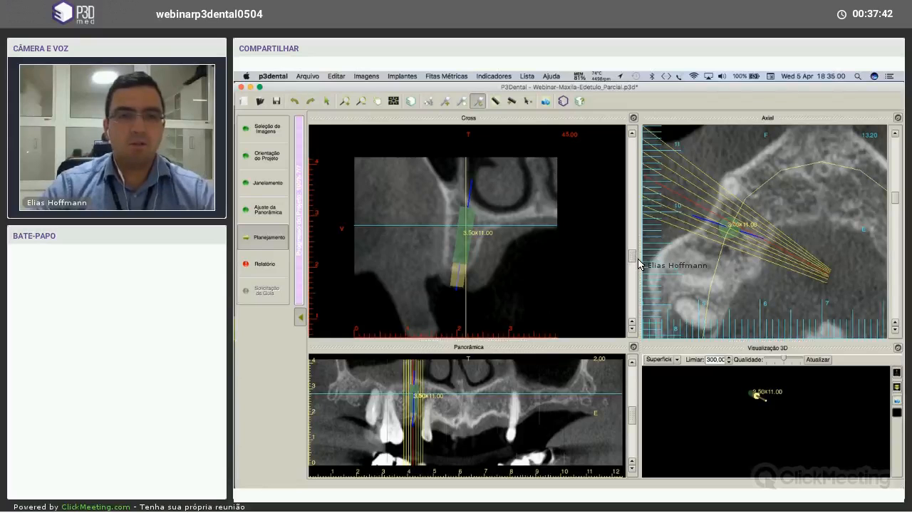
scroll(638, 263, "up", 4)
scroll(638, 262, "down", 5)
scroll(637, 263, "up", 1)
scroll(526, 280, "up", 4)
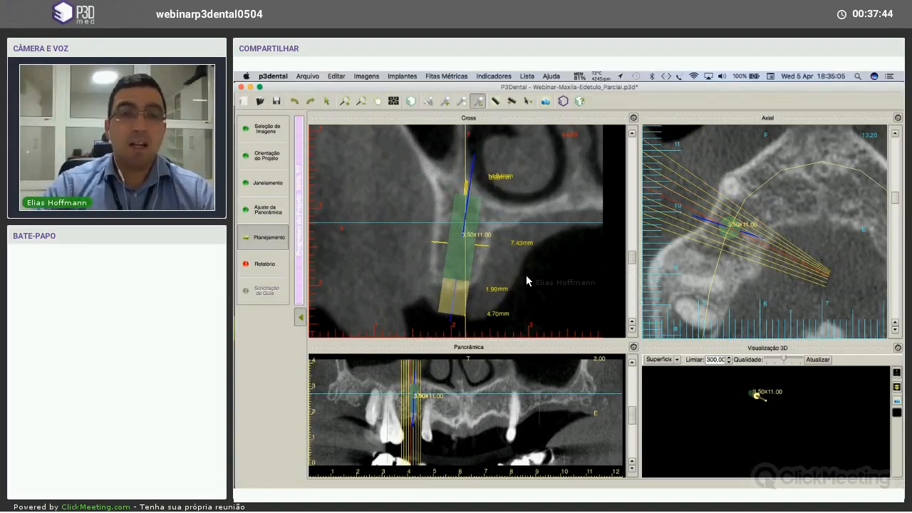
scroll(527, 277, "down", 2)
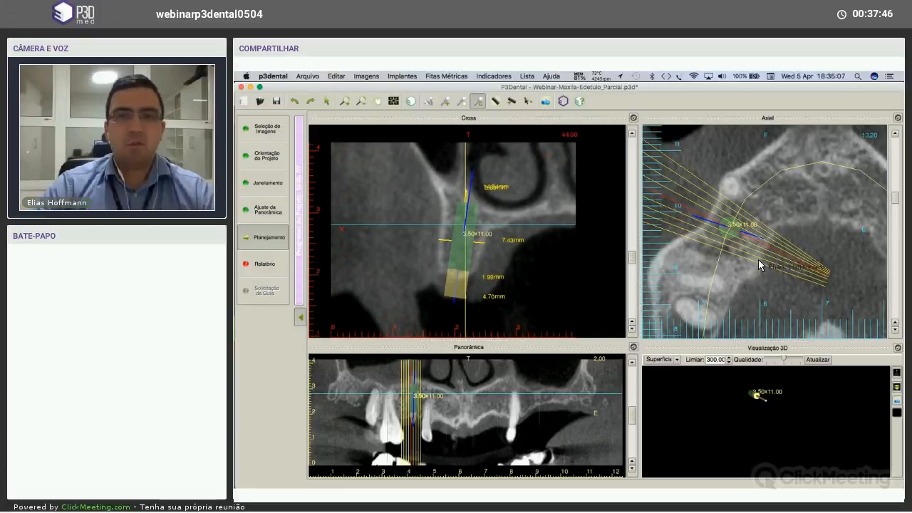
scroll(755, 254, "down", 2)
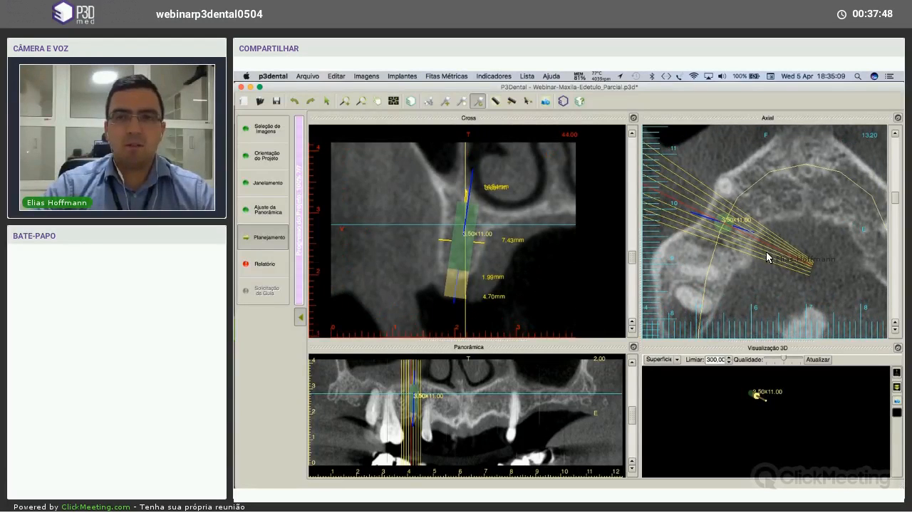
scroll(766, 255, "down", 2)
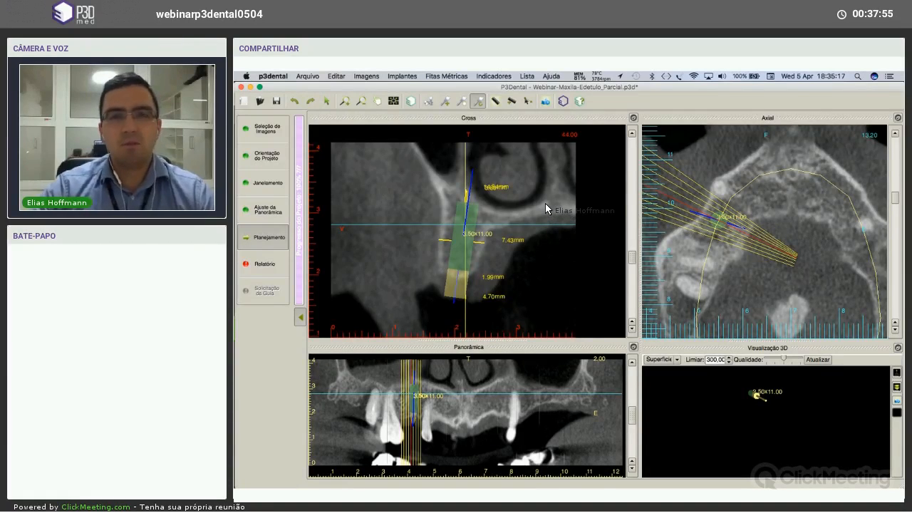
middle_click_drag(547, 208, 557, 201)
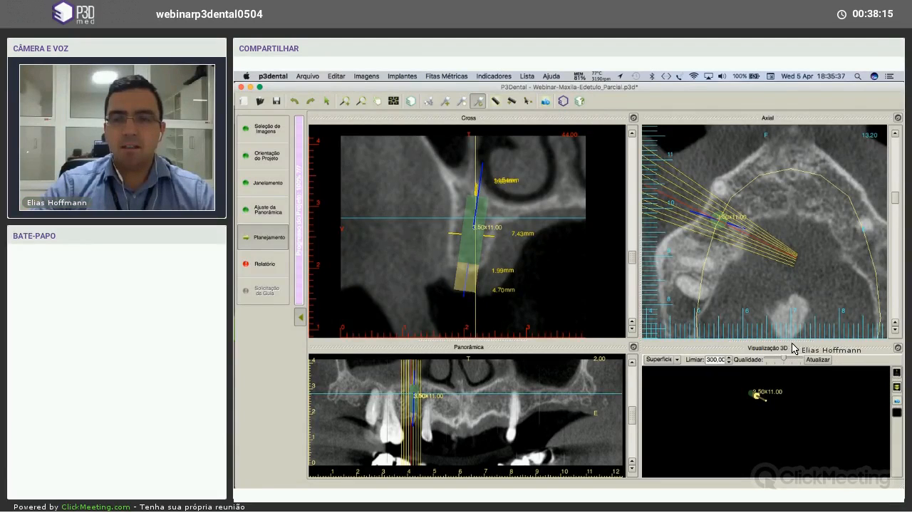
Open the geometry manager and show Maxila_reconstruida_e_renderizada.stl in the 3D view.
left_click(898, 404)
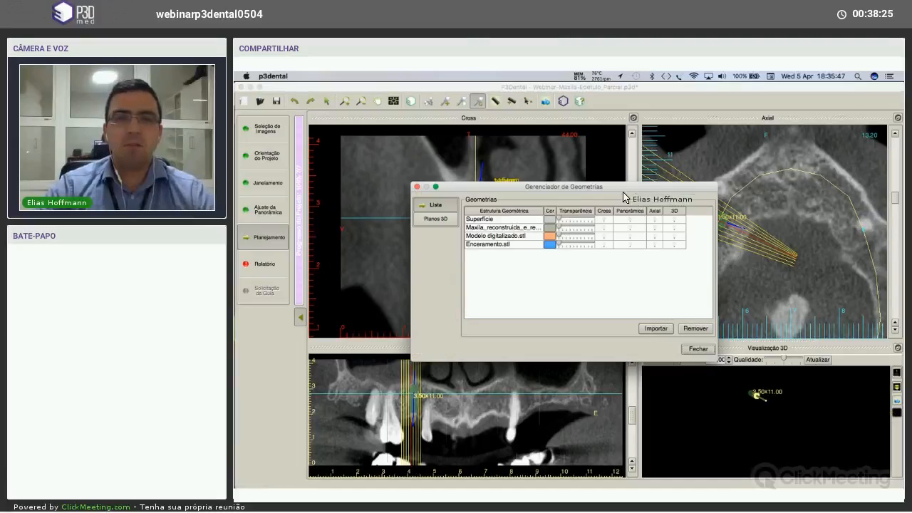
left_click_drag(576, 184, 585, 206)
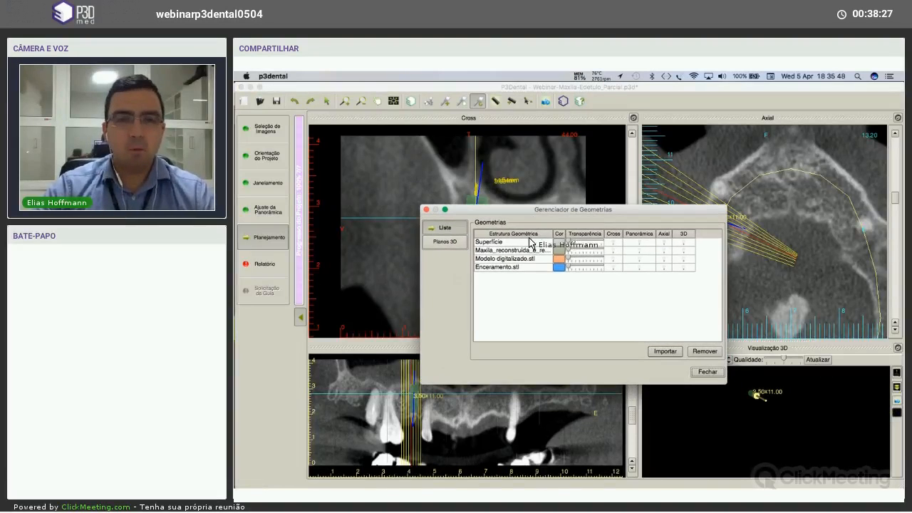
left_click_drag(584, 245, 752, 154)
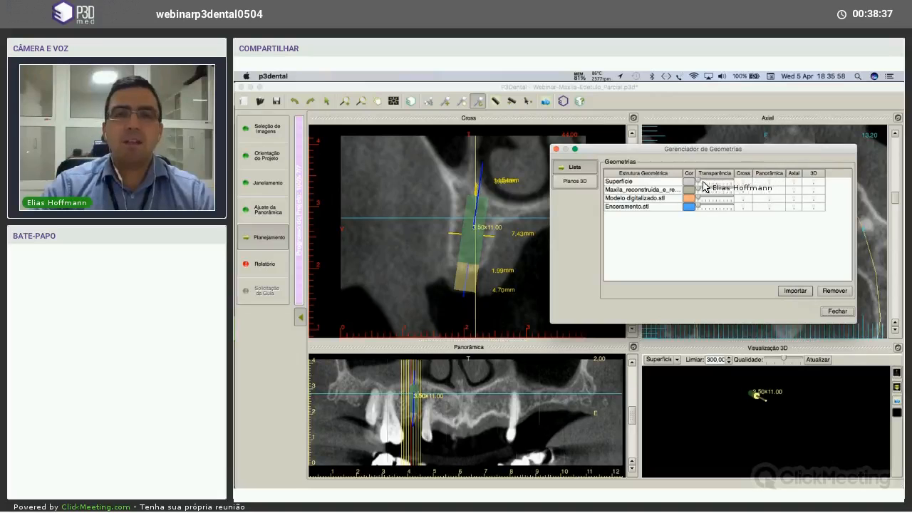
left_click_drag(751, 150, 736, 166)
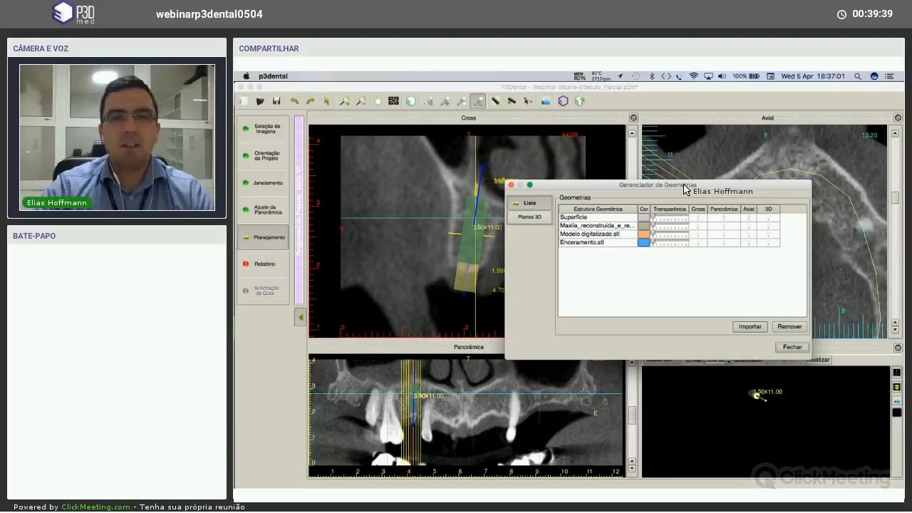
left_click_drag(686, 186, 676, 184)
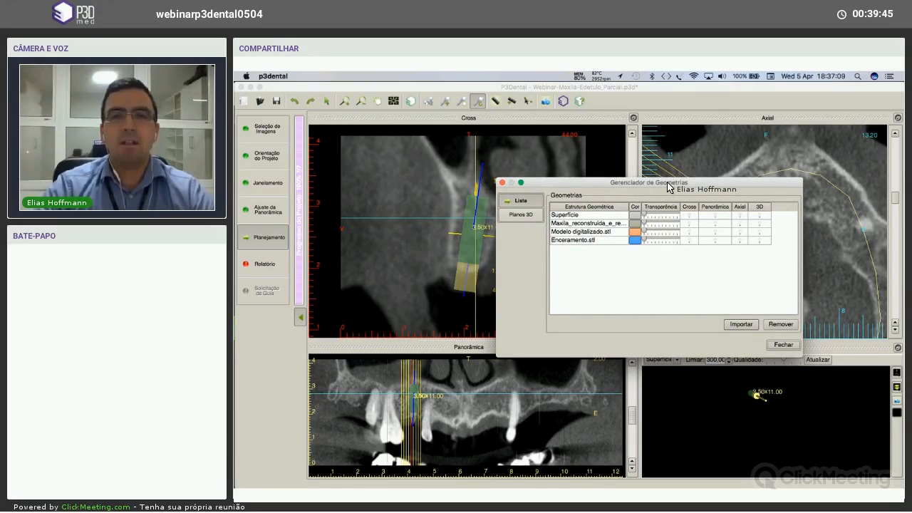
mouse_move(662, 182)
left_mouse_down()
mouse_move(670, 180)
mouse_move(650, 169)
left_mouse_up()
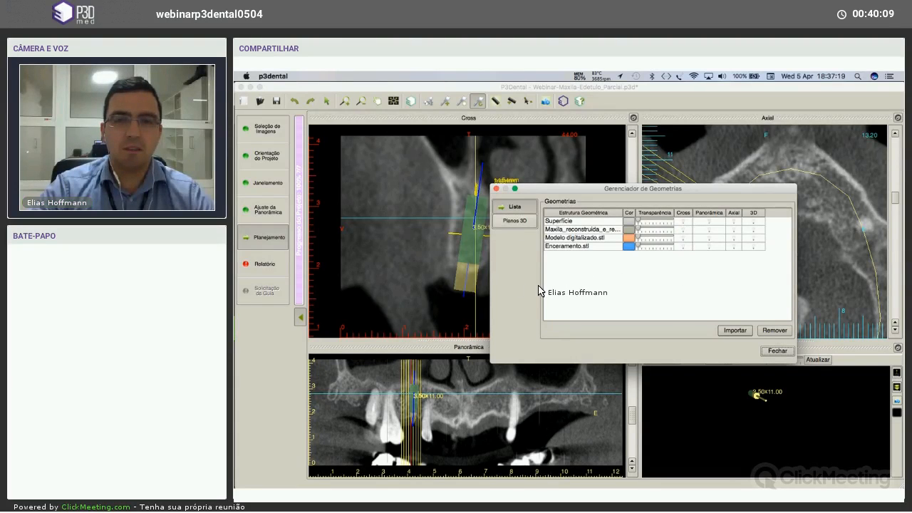
left_click(753, 230)
left_click_drag(643, 189, 632, 170)
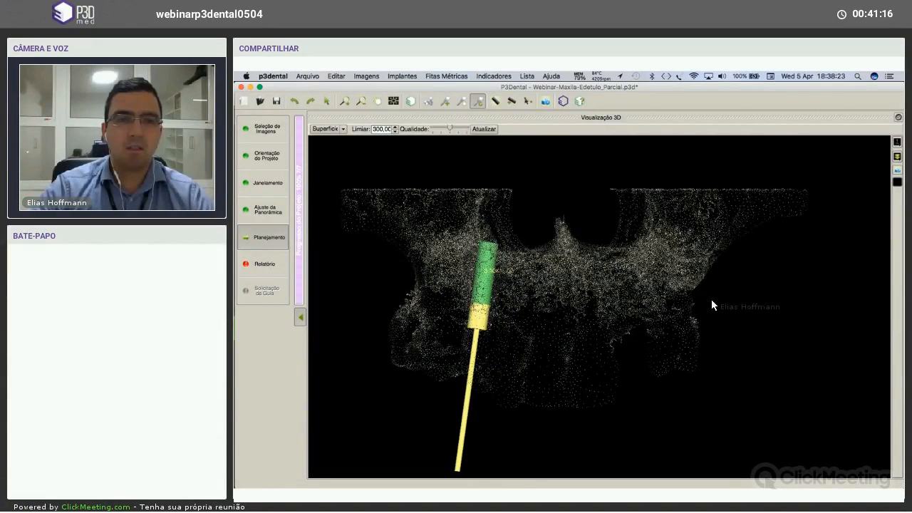
Examine the implant and its axis against the reconstructed maxilla in the enlarged 3D view, from the front and from below.
left_click_drag(576, 285, 662, 261)
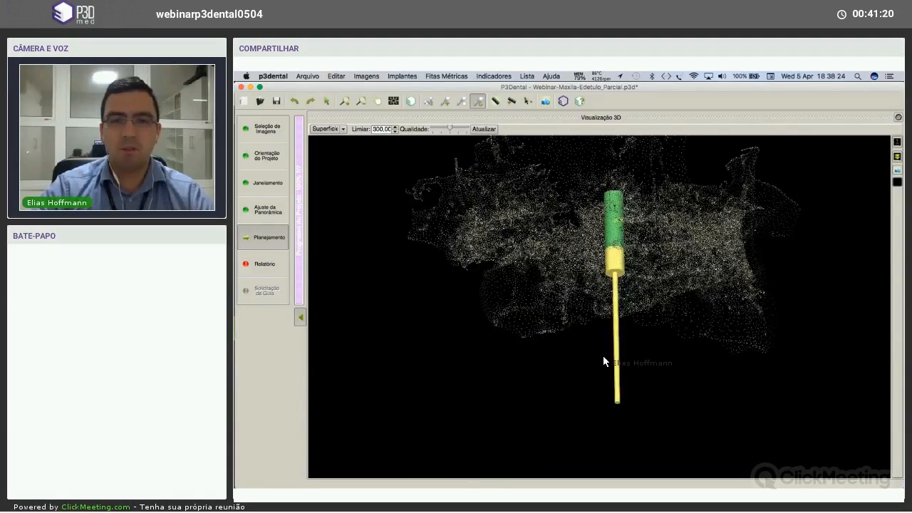
left_click_drag(602, 356, 632, 281)
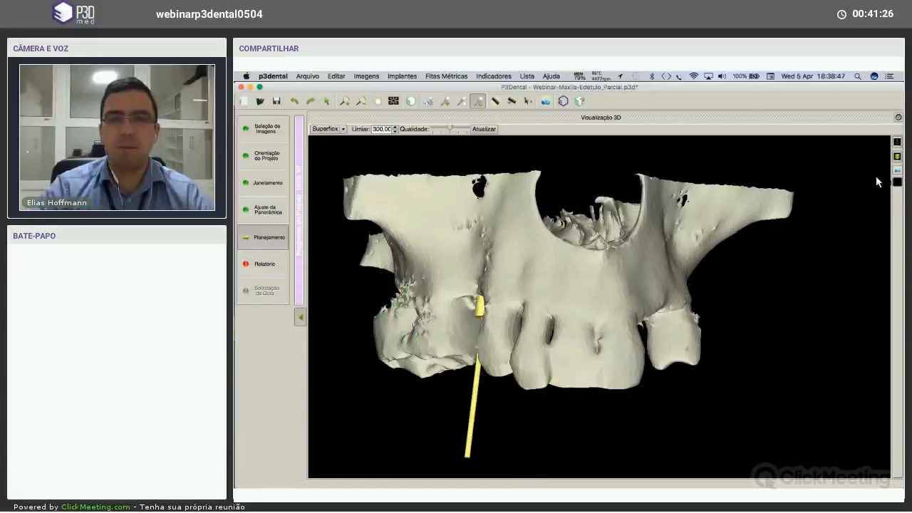
middle_click_drag(727, 207, 682, 230)
middle_click_drag(609, 341, 691, 230)
middle_click_drag(653, 208, 649, 243)
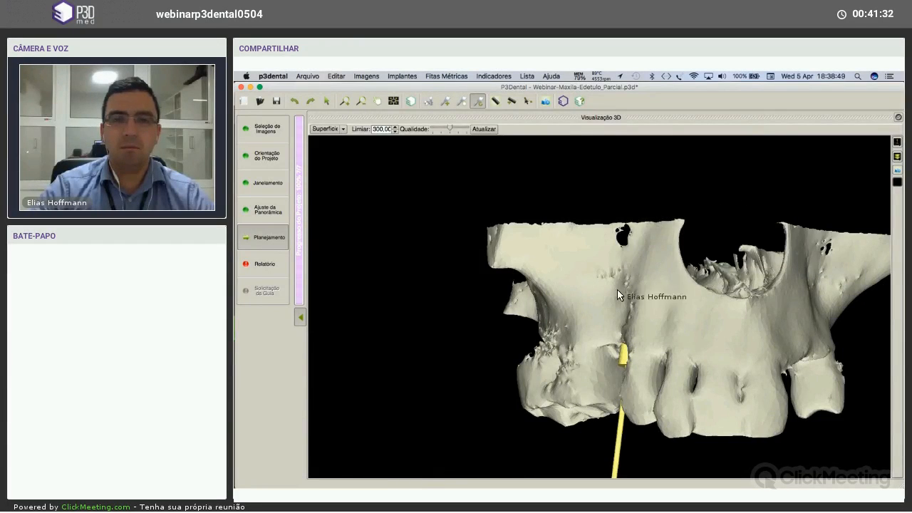
middle_click_drag(620, 295, 616, 308)
left_click(897, 118)
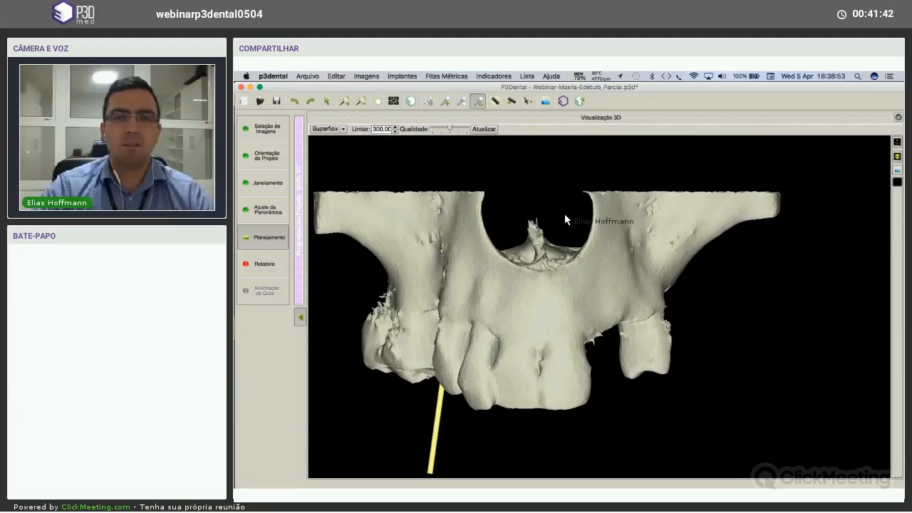
middle_click_drag(515, 216, 579, 214)
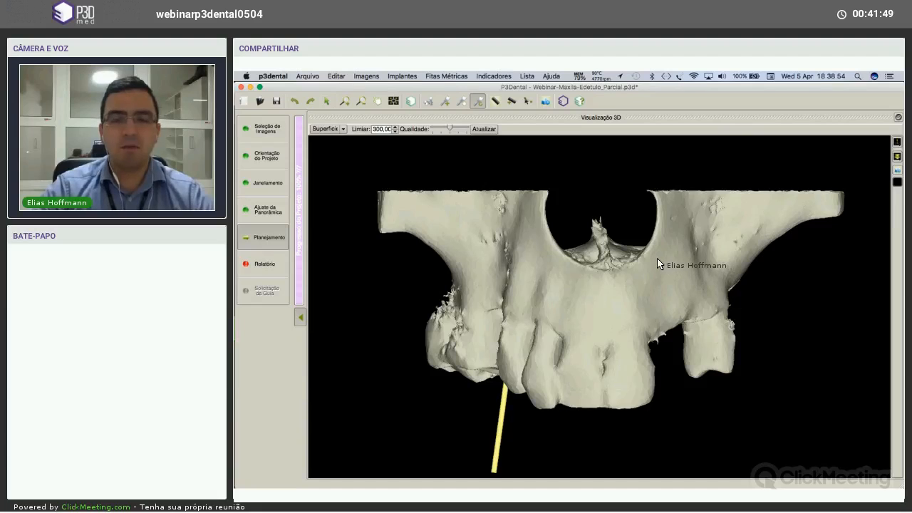
middle_click_drag(649, 238, 655, 239)
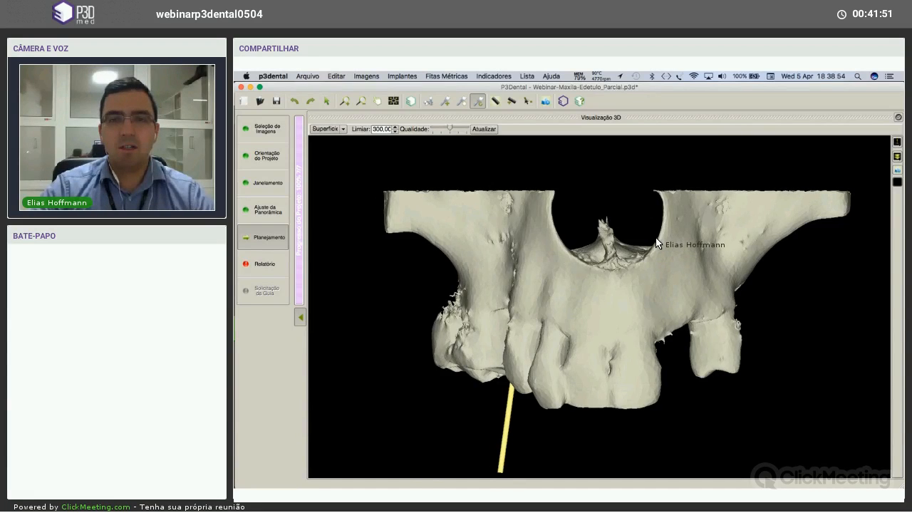
left_click_drag(660, 238, 657, 236)
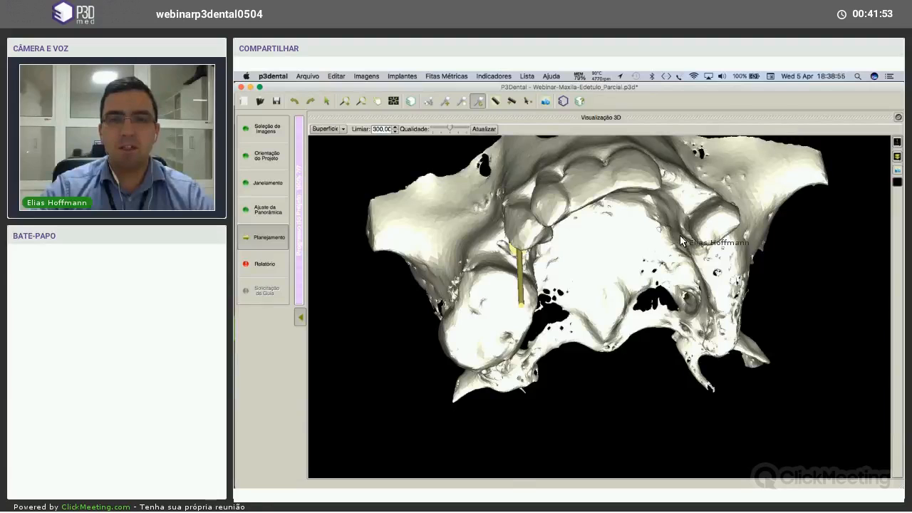
left_click_drag(643, 221, 706, 237)
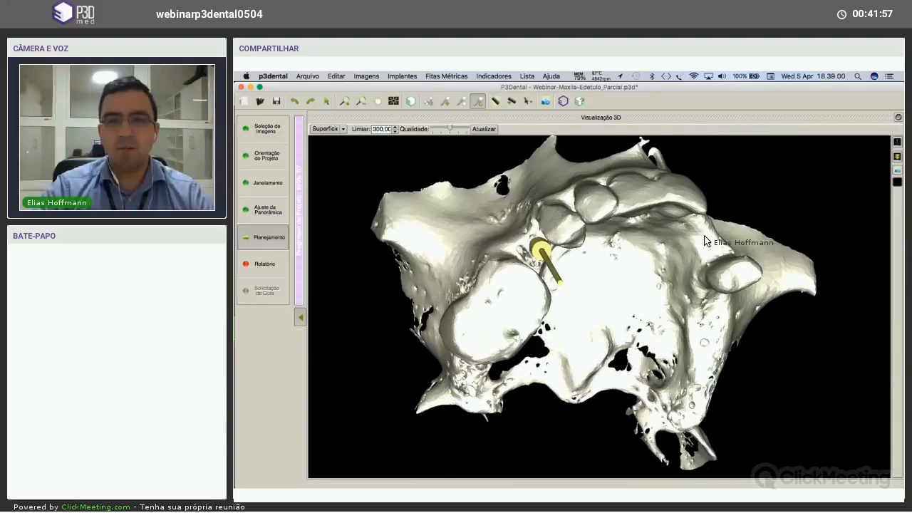
double_click(712, 255)
Show Modelo digitalizado.stl in the cross, panoramic, axial and 3D views through the geometry manager.
right_click(765, 394)
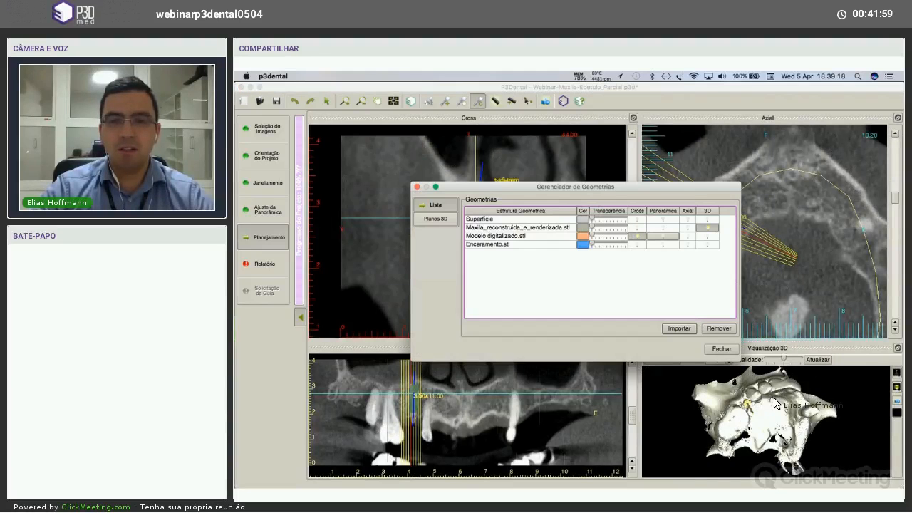
left_click(688, 236)
left_click(708, 235)
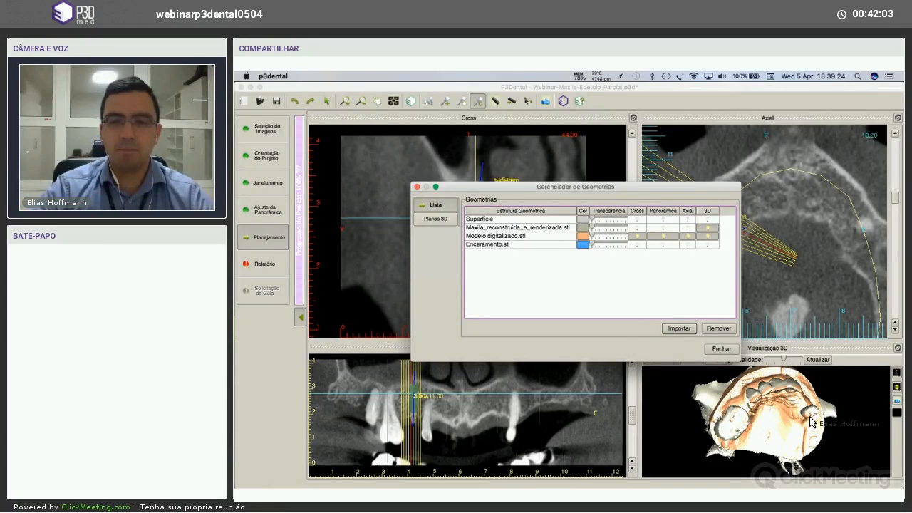
Close the geometry manager and examine the implant axis against the digitised model in the enlarged 3D view, from below and from the front.
left_click(722, 349)
left_click_drag(800, 415, 762, 397)
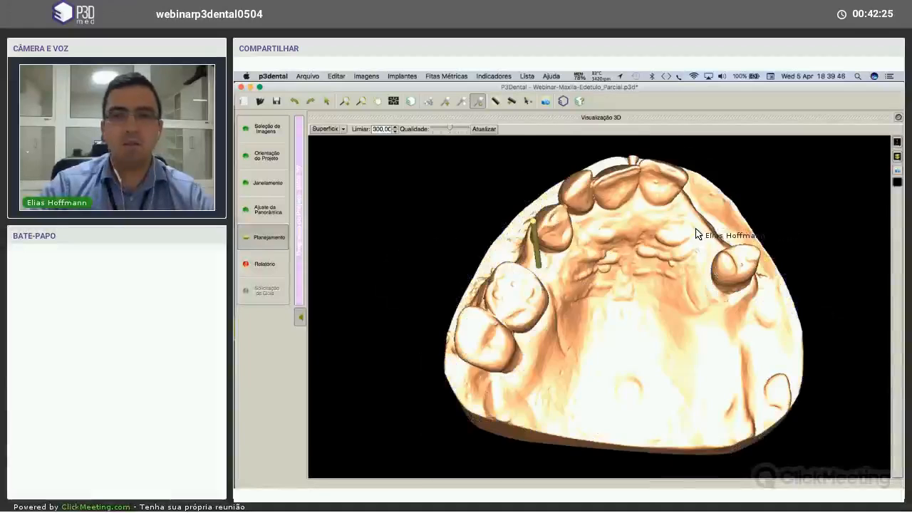
scroll(696, 231, "up", 4)
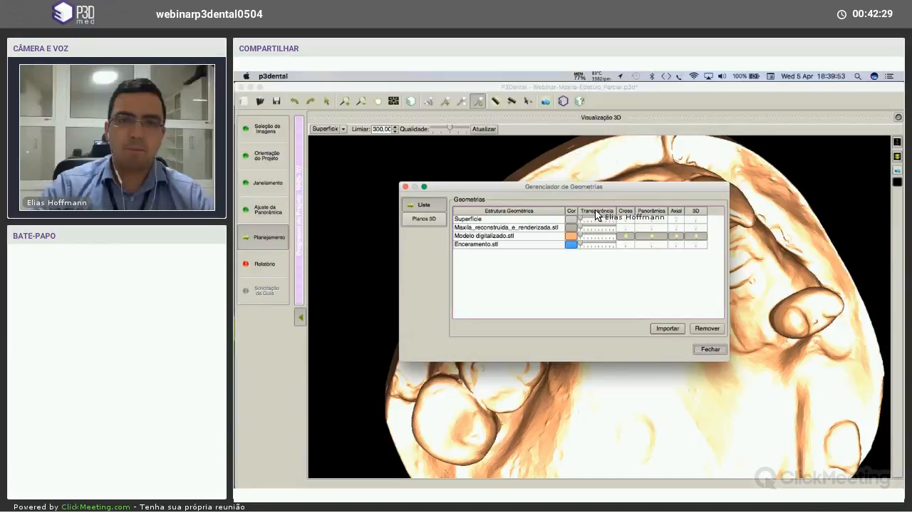
key("Escape")
scroll(594, 290, "down", 4)
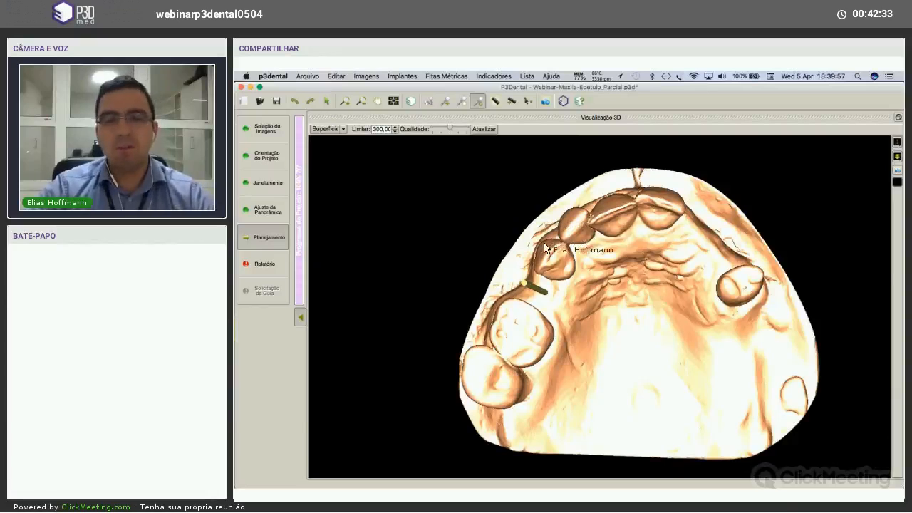
scroll(559, 260, "up", 4)
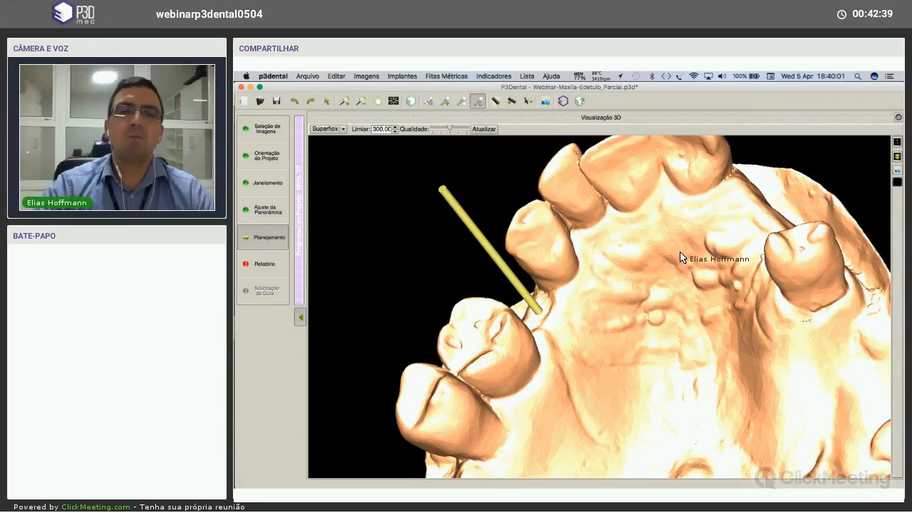
left_click_drag(674, 265, 669, 274)
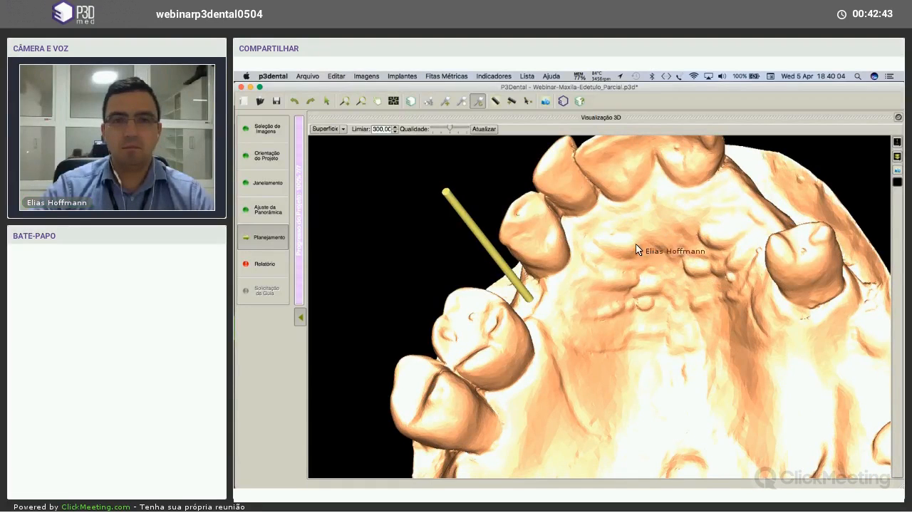
left_click_drag(622, 276, 646, 310)
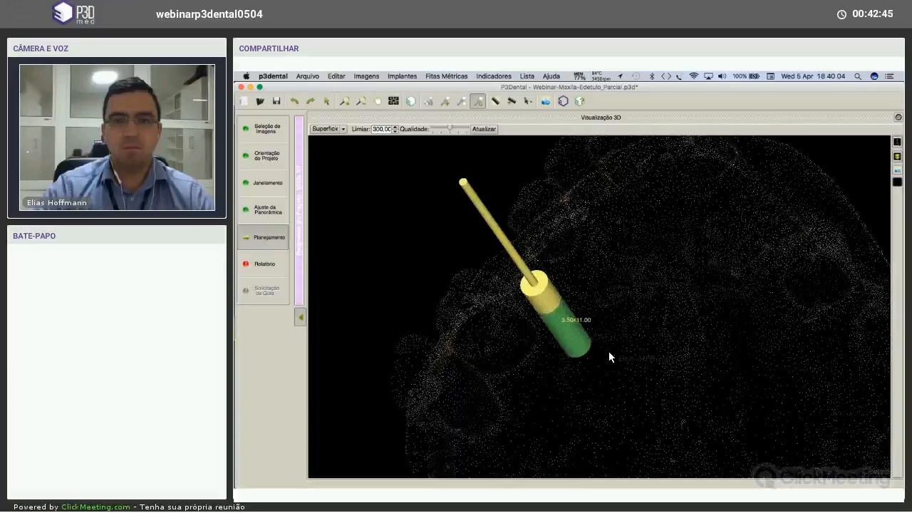
left_click_drag(609, 353, 678, 350)
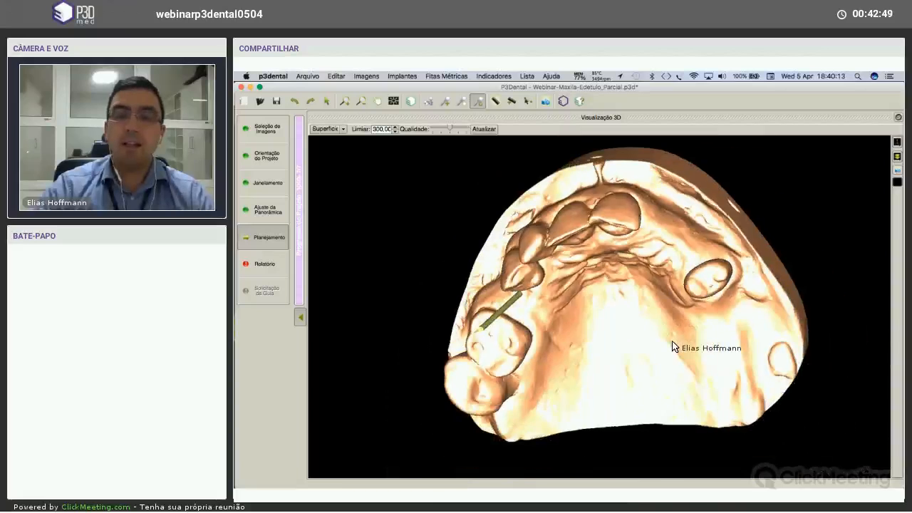
left_click_drag(707, 278, 898, 171)
Show Enceramento.stl in the cross, panoramic, axial and 3D views through the geometry manager.
left_click(897, 170)
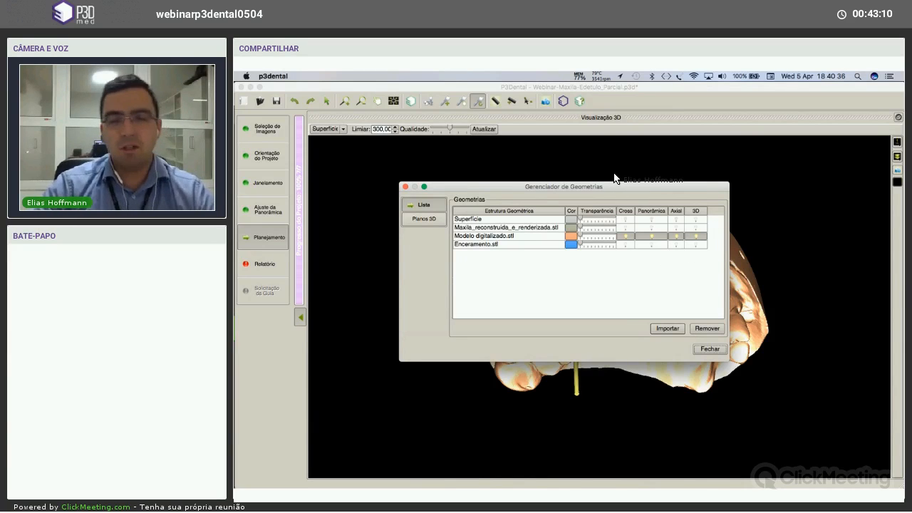
left_click_drag(658, 188, 614, 174)
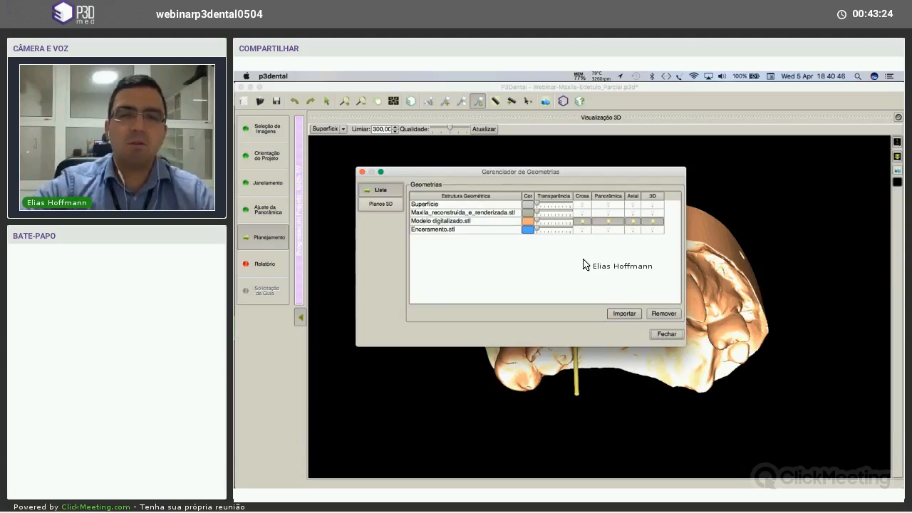
left_click(584, 230)
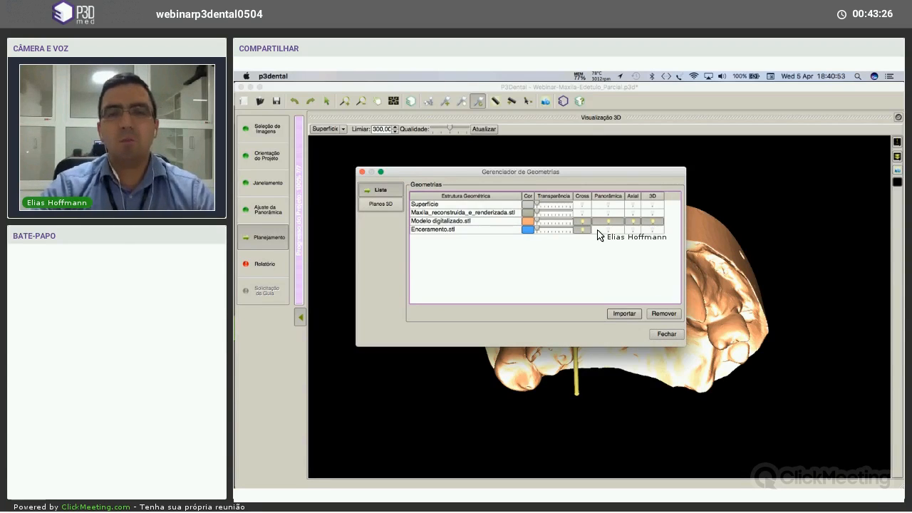
left_click(608, 230)
left_click(633, 230)
left_click(652, 229)
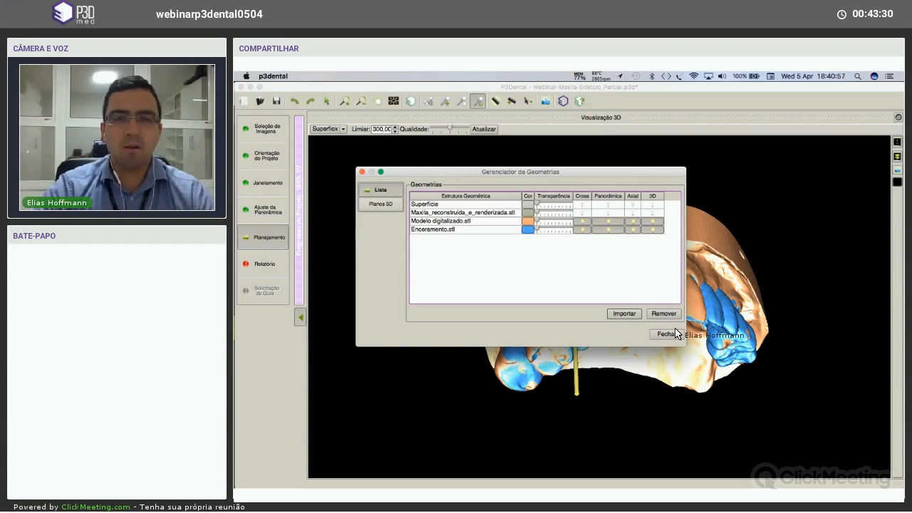
left_click(666, 334)
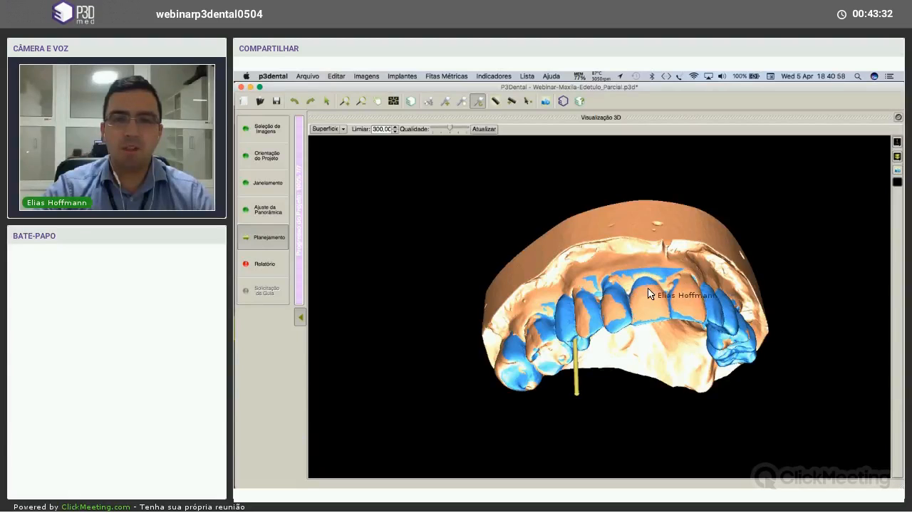
Examine where the implant axis emerges through the wax-up tooth at the edentulous site, from the occlusal side and from the front.
left_click_drag(668, 312, 614, 293)
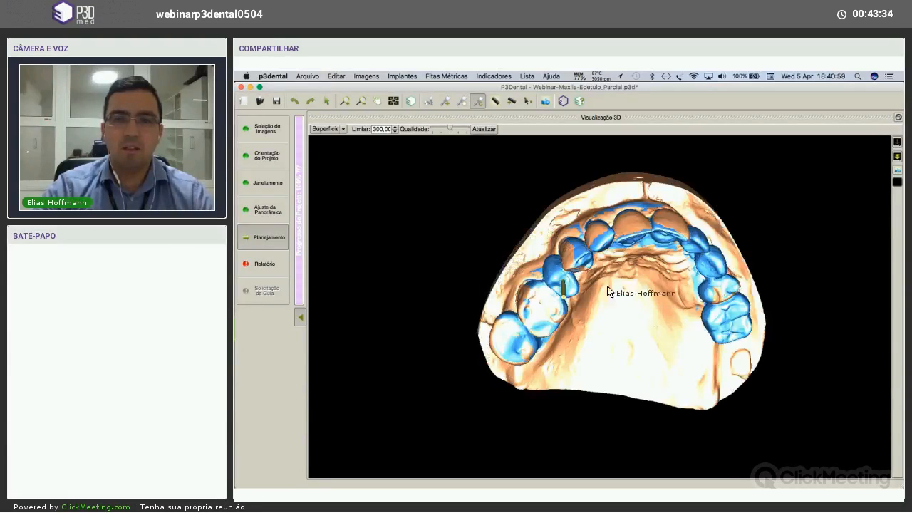
middle_click_drag(610, 274, 628, 294)
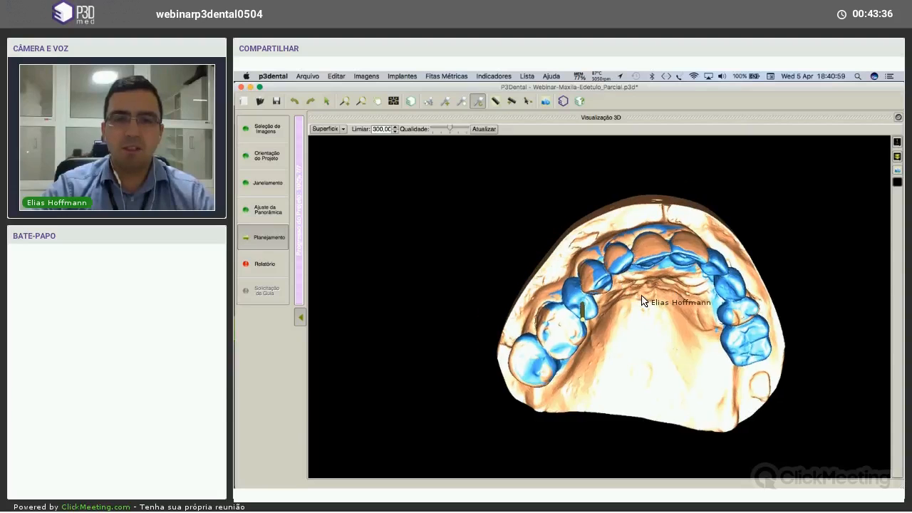
scroll(645, 298, "up", 2)
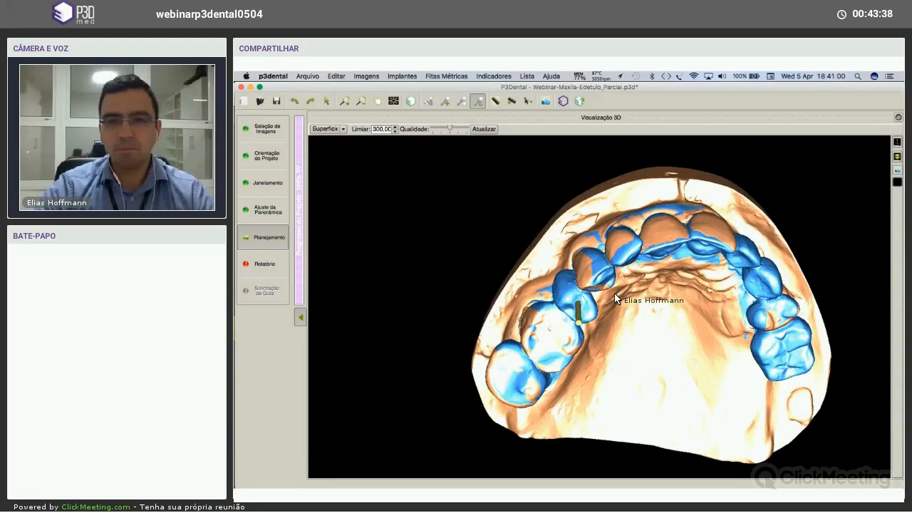
left_click_drag(614, 292, 618, 252)
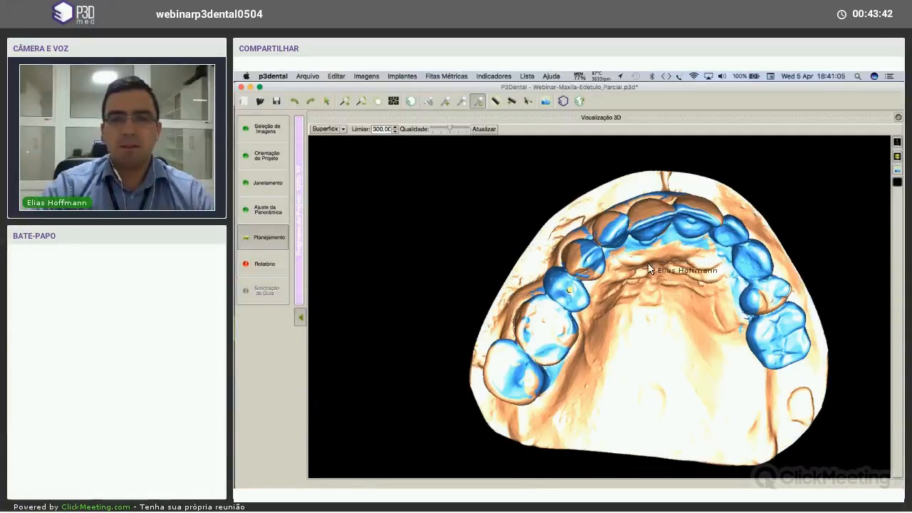
mouse_move(688, 295)
left_mouse_down()
mouse_move(696, 306)
mouse_move(658, 256)
left_mouse_up()
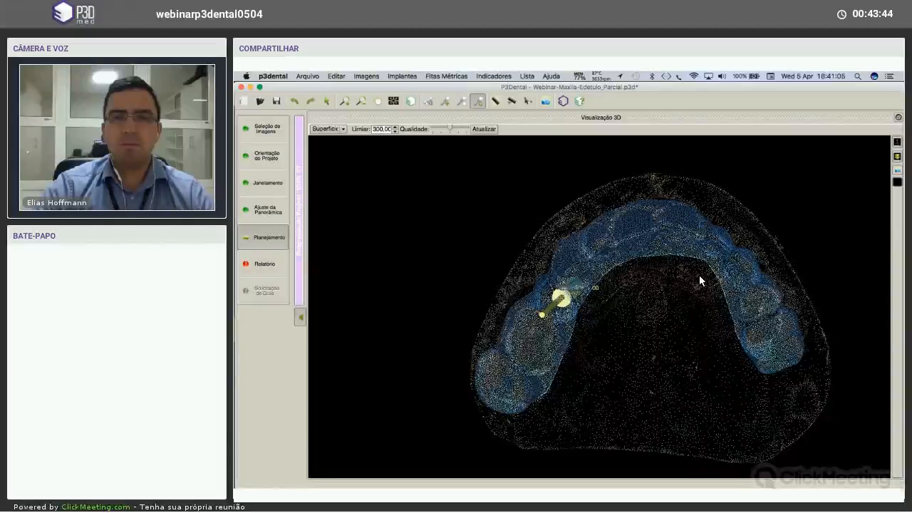
left_click_drag(700, 281, 607, 226)
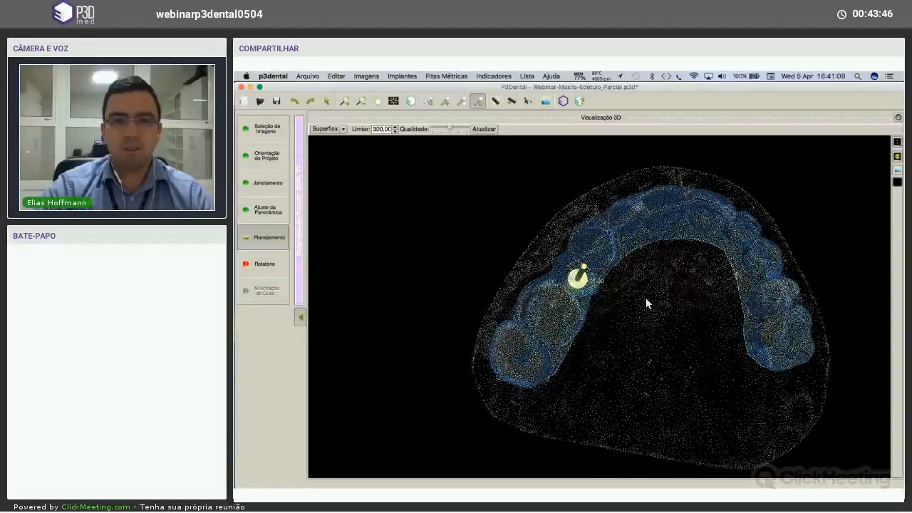
left_click_drag(632, 334, 629, 347)
mouse_move(681, 292)
middle_mouse_down()
mouse_move(654, 250)
mouse_move(639, 244)
middle_mouse_up()
mouse_move(606, 253)
left_mouse_down()
mouse_move(584, 224)
mouse_move(561, 130)
left_mouse_up()
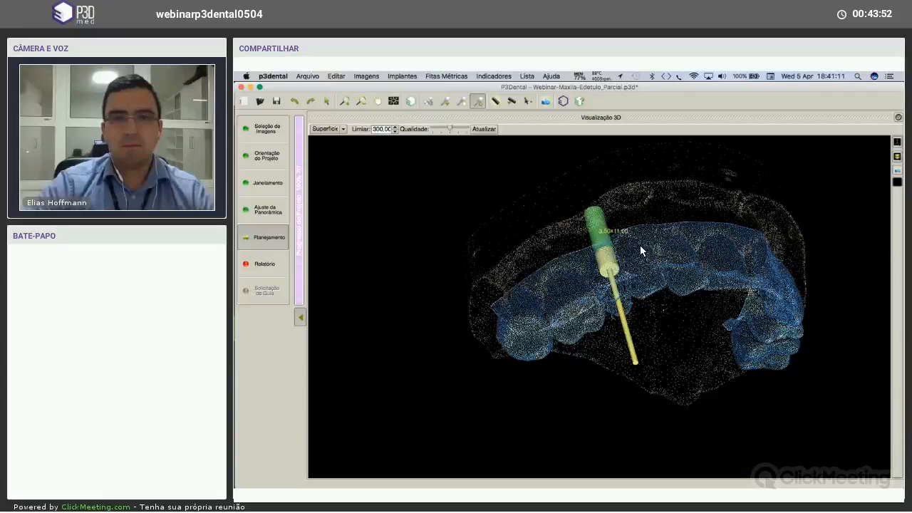
Hide Enceramento.stl in all views and inspect the implant axis against the digitised model alone.
left_click_drag(676, 249, 708, 350)
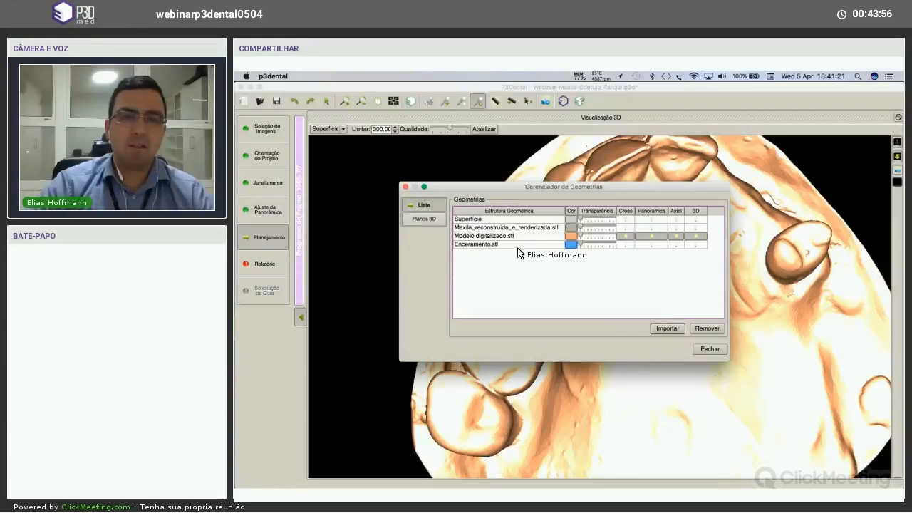
left_click_drag(561, 255, 550, 263)
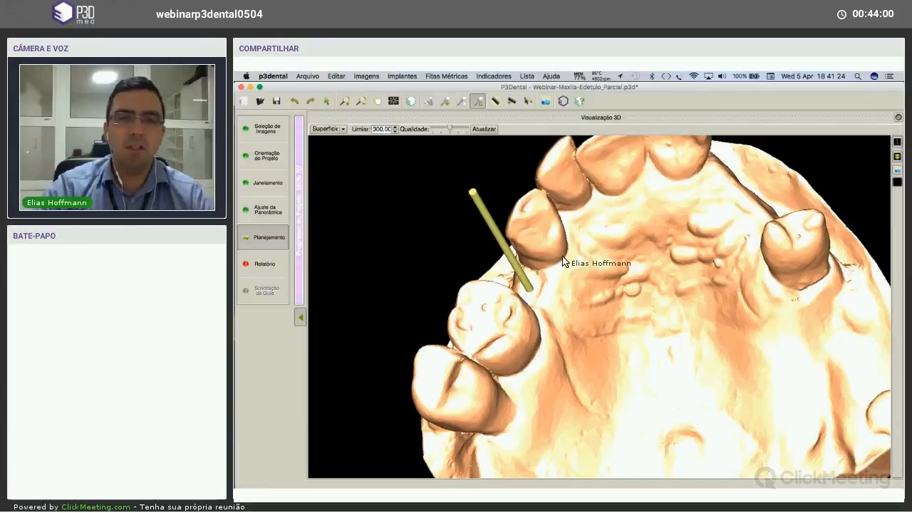
left_click_drag(559, 279, 580, 244)
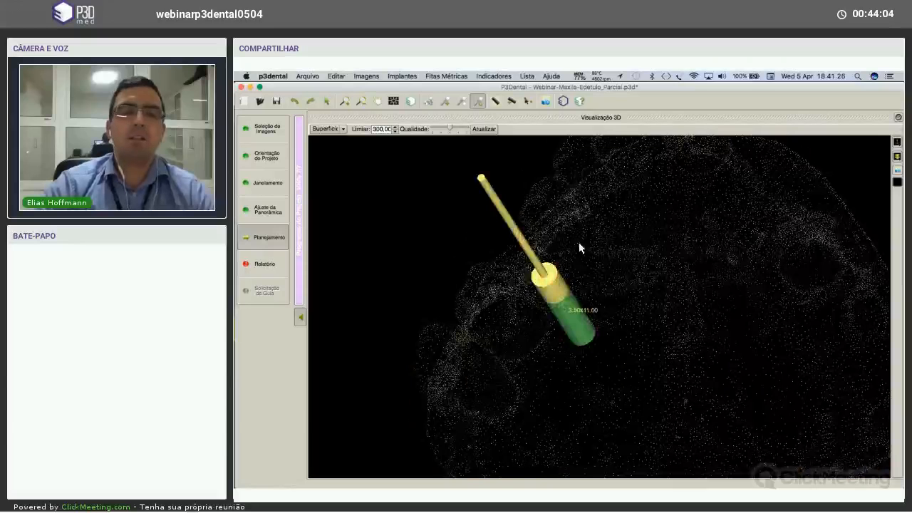
Make the Enceramento.stl wax-up visible in the cross, panoramic, axial and 3D views alongside the digitised model.
left_click_drag(532, 275, 565, 317)
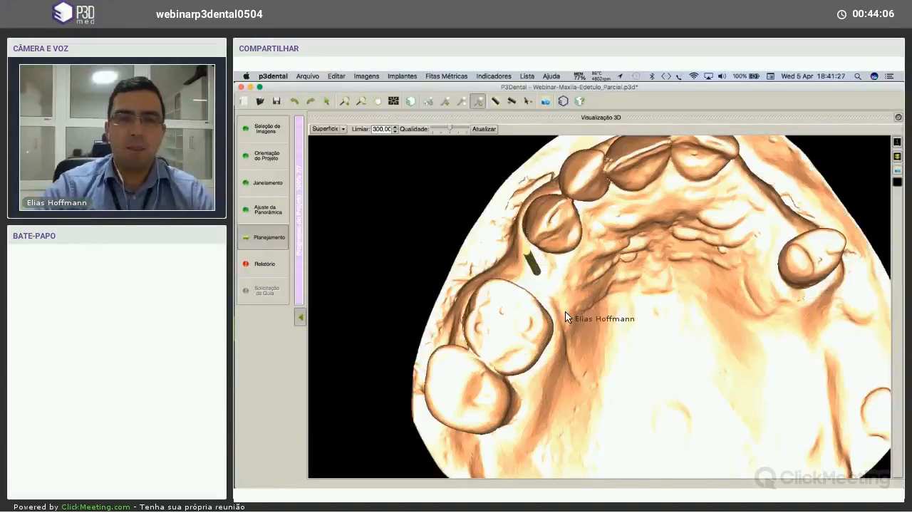
left_click_drag(588, 252, 550, 302)
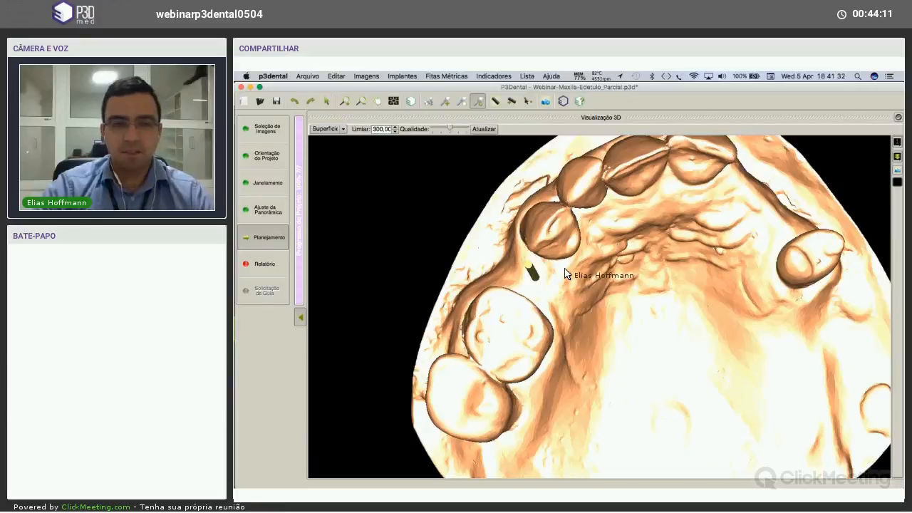
left_click_drag(563, 273, 570, 274)
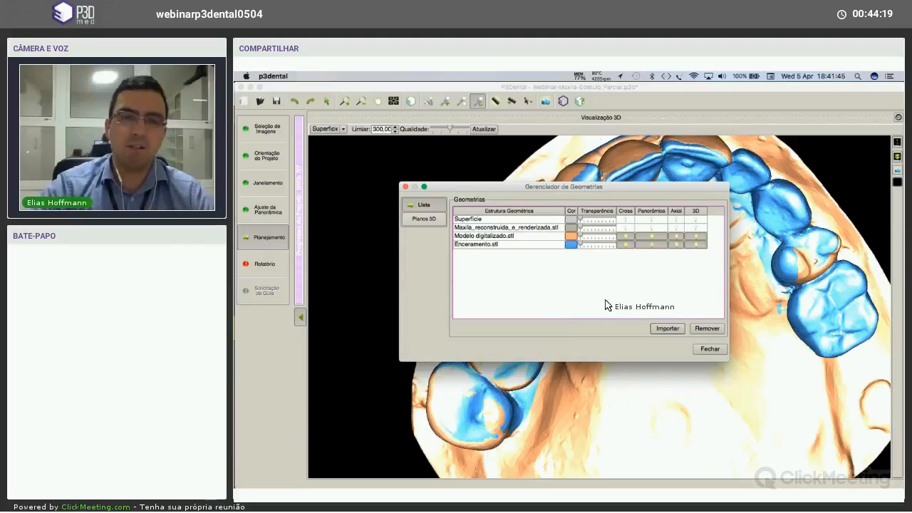
left_click(710, 348)
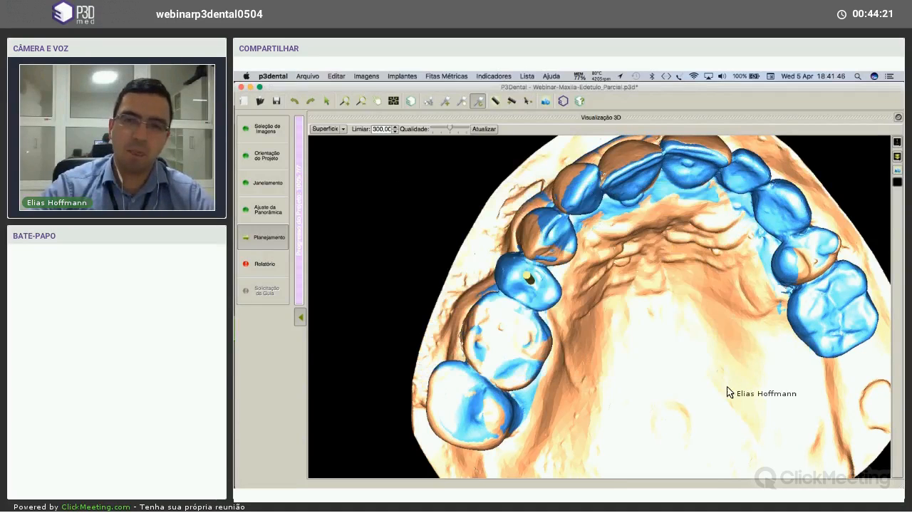
Examine in 3D where the implant axis emerges through the wax-up crown, from the occlusal, palatal and buccal sides.
mouse_move(668, 343)
left_mouse_down()
mouse_move(694, 342)
mouse_move(705, 321)
left_mouse_up()
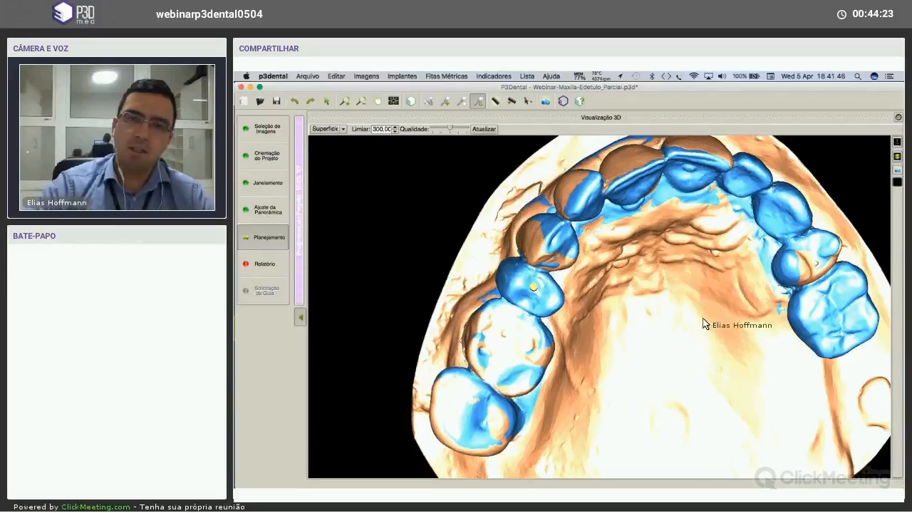
mouse_move(700, 296)
right_mouse_down()
mouse_move(690, 264)
mouse_move(661, 258)
right_mouse_up()
left_click_drag(584, 304, 612, 261)
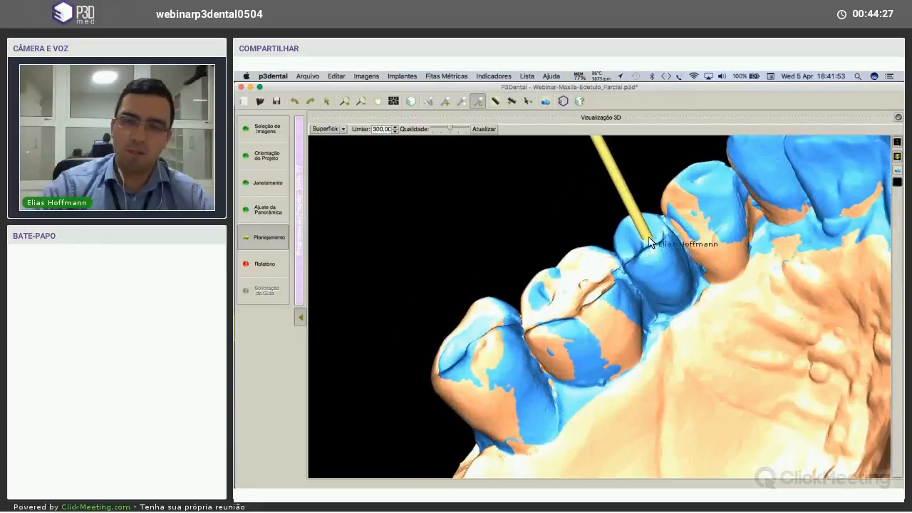
left_click_drag(631, 261, 660, 265)
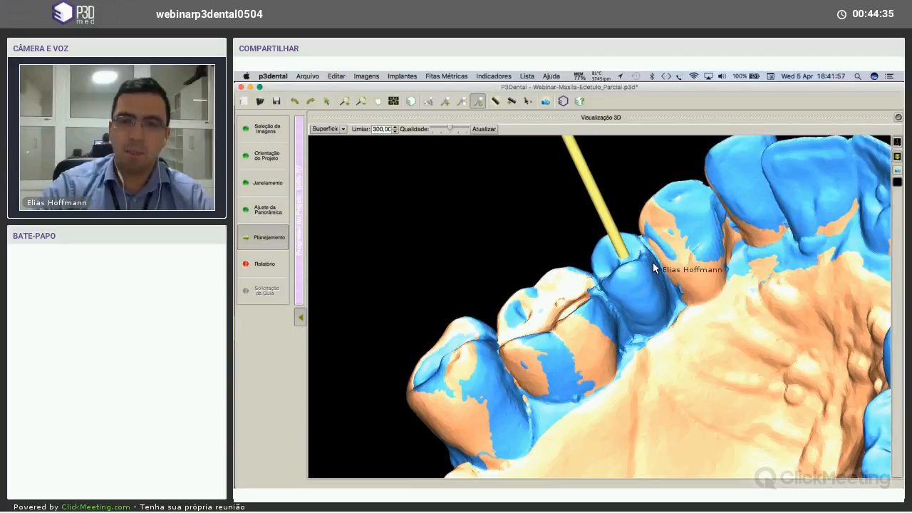
left_click_drag(655, 267, 622, 220)
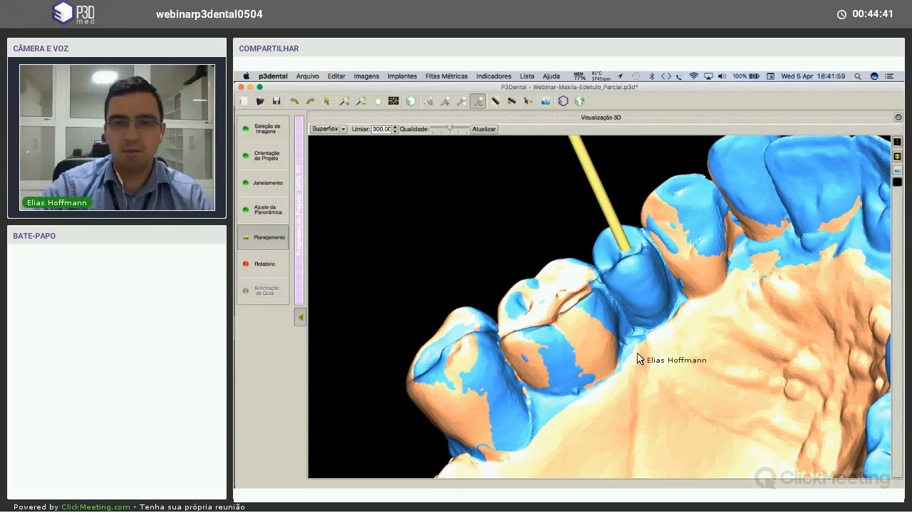
left_click_drag(591, 348, 634, 199)
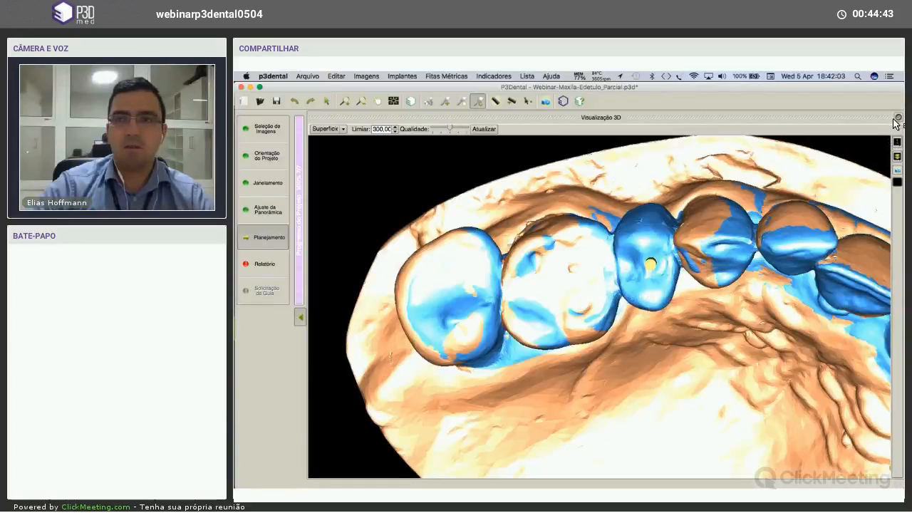
left_click(490, 129)
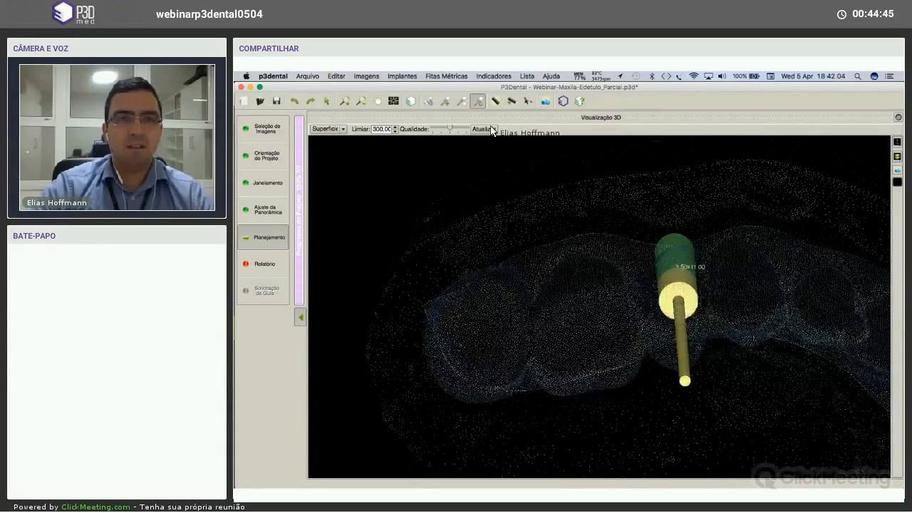
scroll(415, 395, "up", 5)
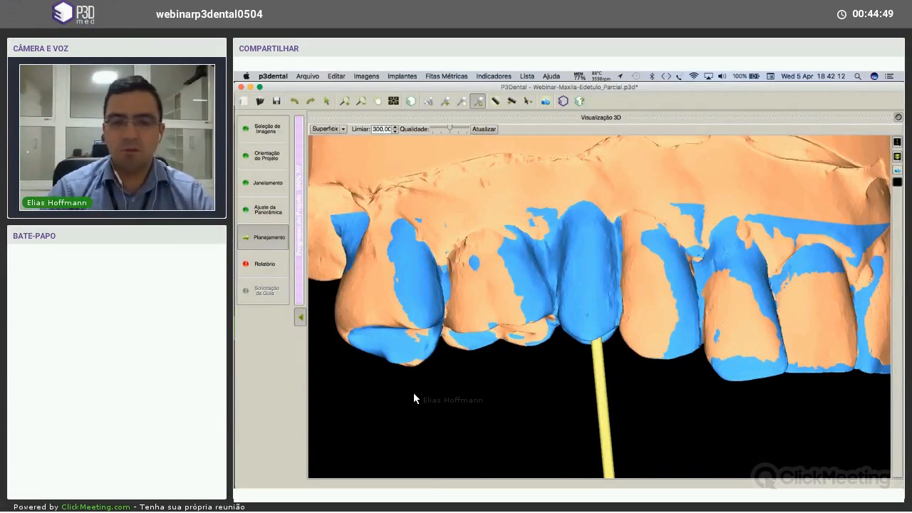
double_click(414, 394)
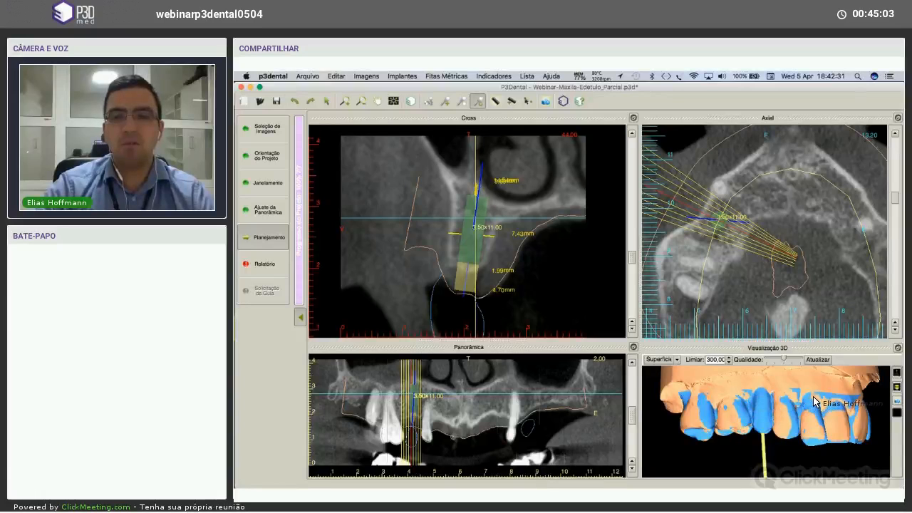
Inspect the implant axis against the full wax-up arch in the enlarged 3D view, from occlusal to frontal.
left_click_drag(813, 397, 820, 398)
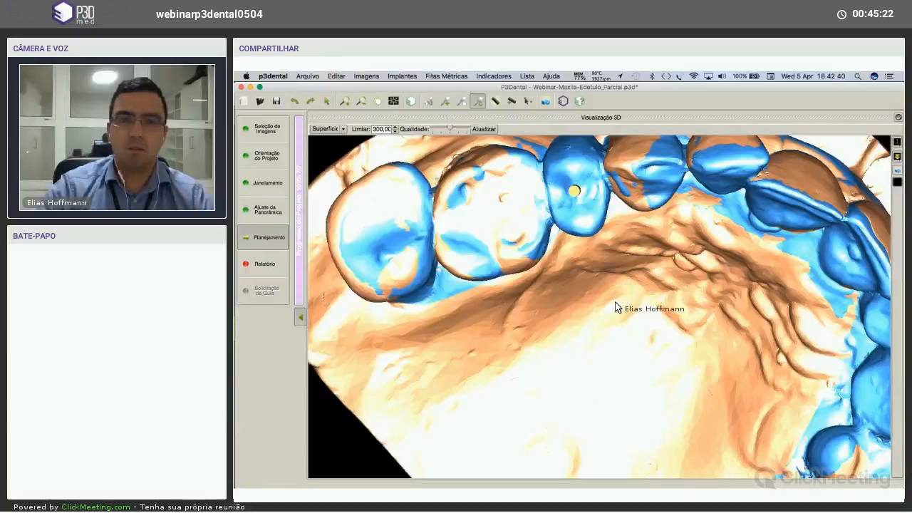
left_click_drag(613, 308, 658, 294)
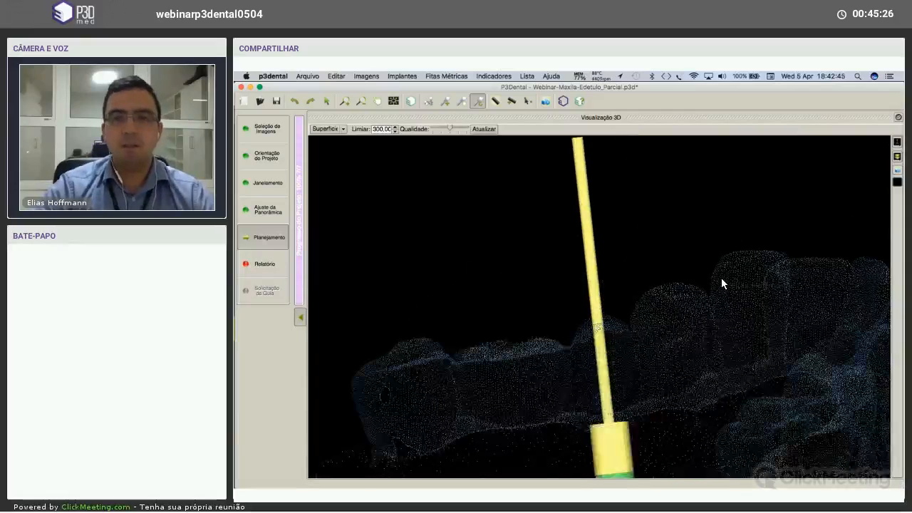
left_click_drag(605, 275, 600, 279)
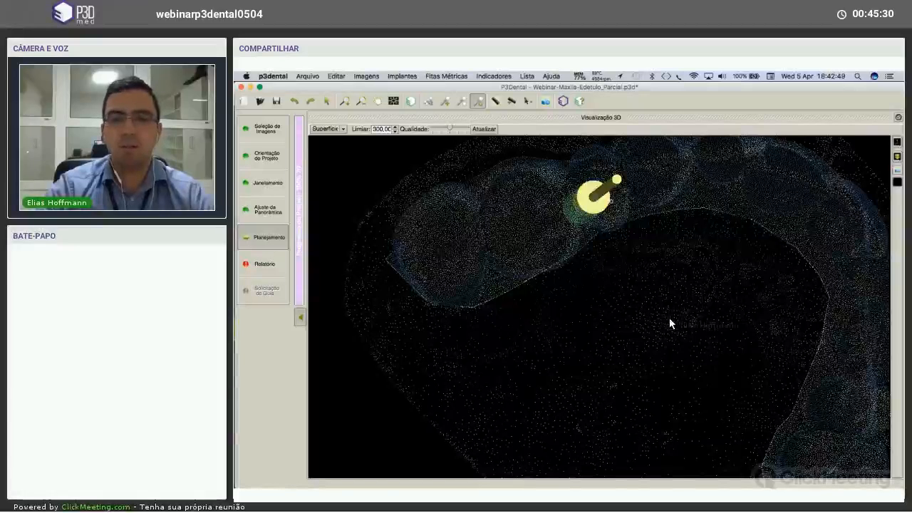
left_click_drag(669, 318, 566, 330)
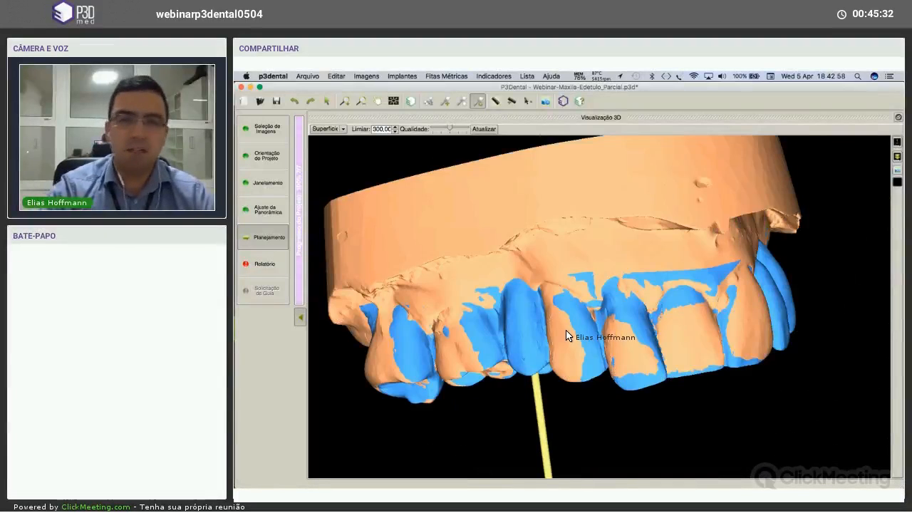
left_click_drag(605, 301, 848, 164)
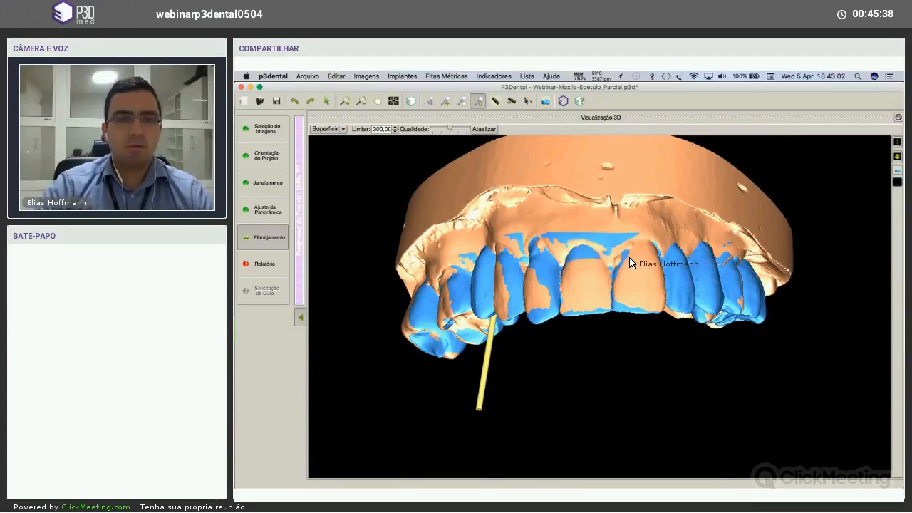
middle_click_drag(635, 267, 650, 312)
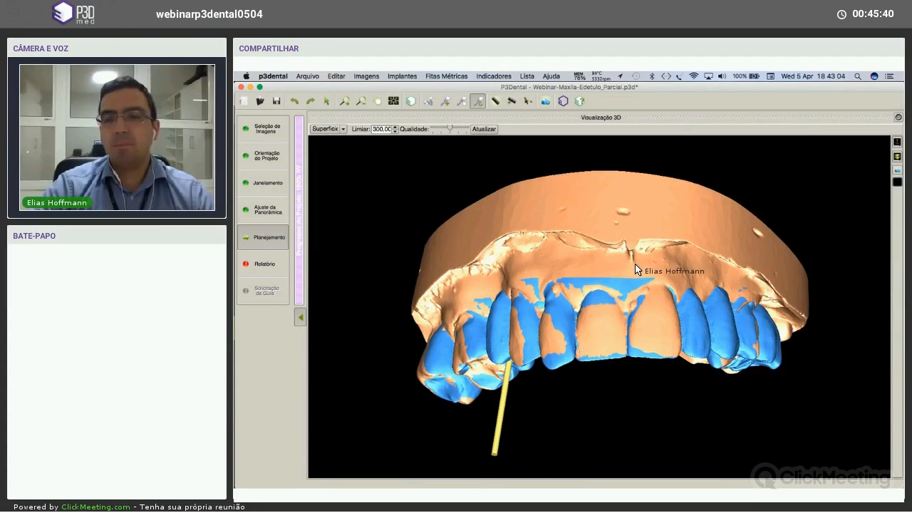
Restore the four-view layout and bring the cross-section through the centre of the implant into view.
left_click(898, 118)
scroll(468, 232, "up", 5)
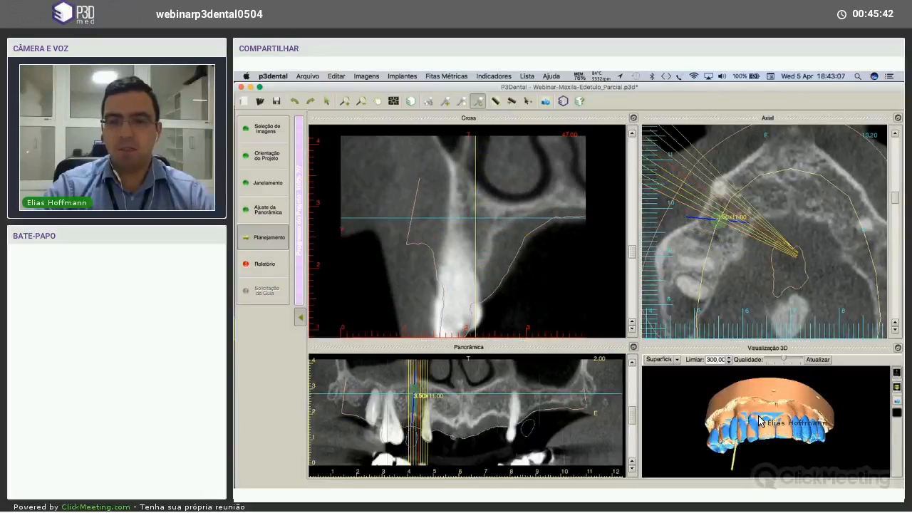
scroll(468, 232, "down", 7)
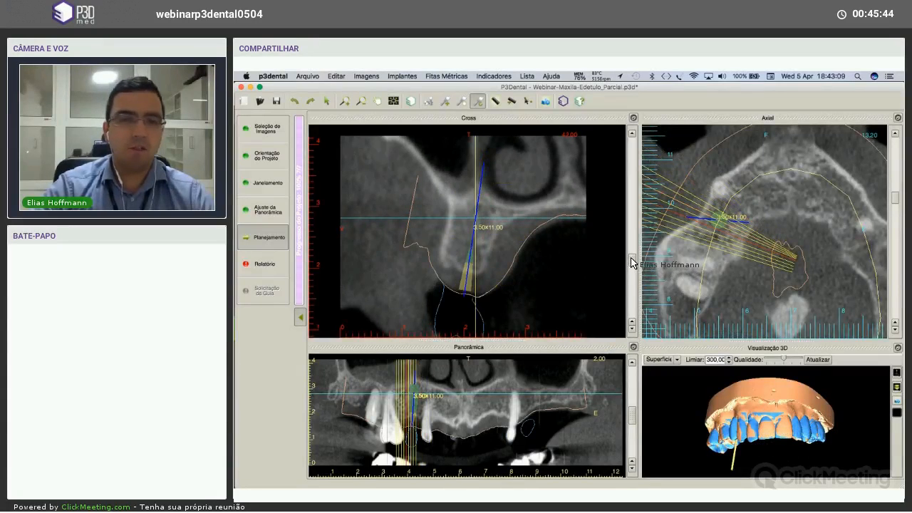
left_click_drag(630, 257, 637, 269)
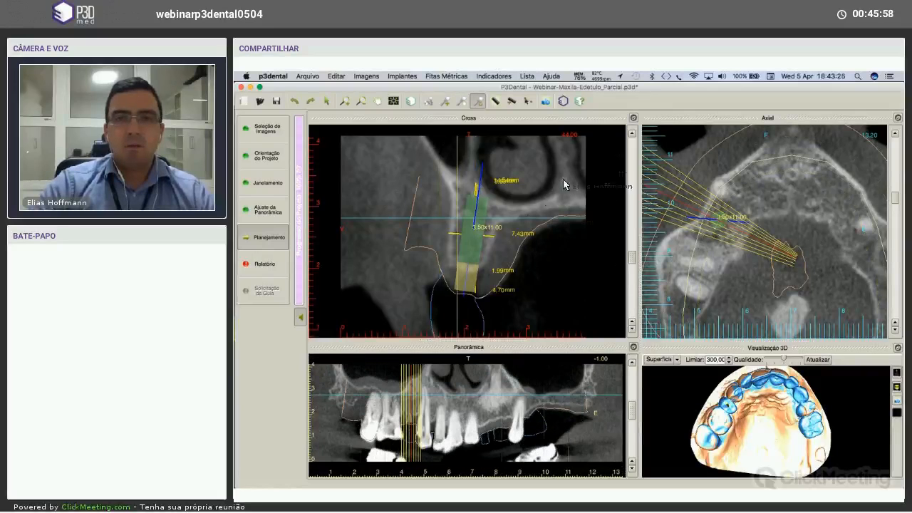
Enlarge the cross-section view and examine the model and wax-up contours across the arch, ending at the implant's slice.
middle_click_drag(563, 179, 564, 145)
left_click(633, 118)
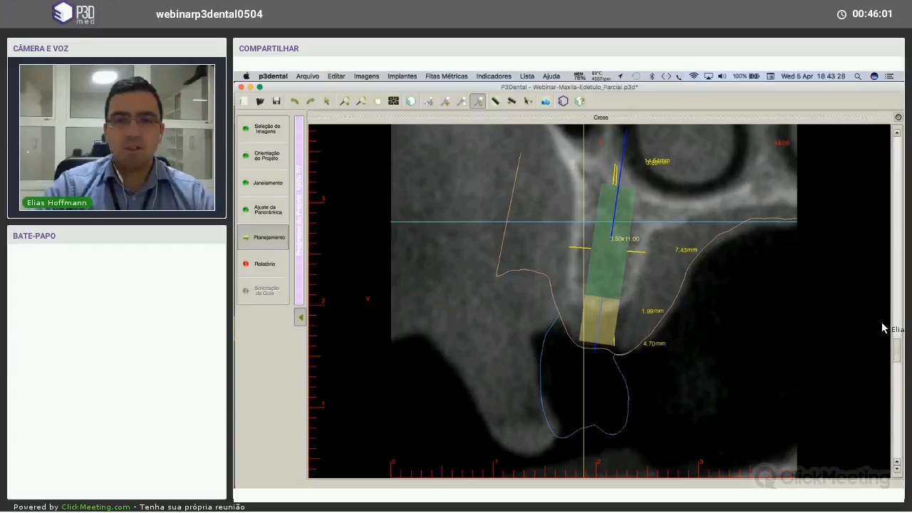
middle_click_drag(882, 328, 861, 267)
left_click_drag(897, 350, 897, 192)
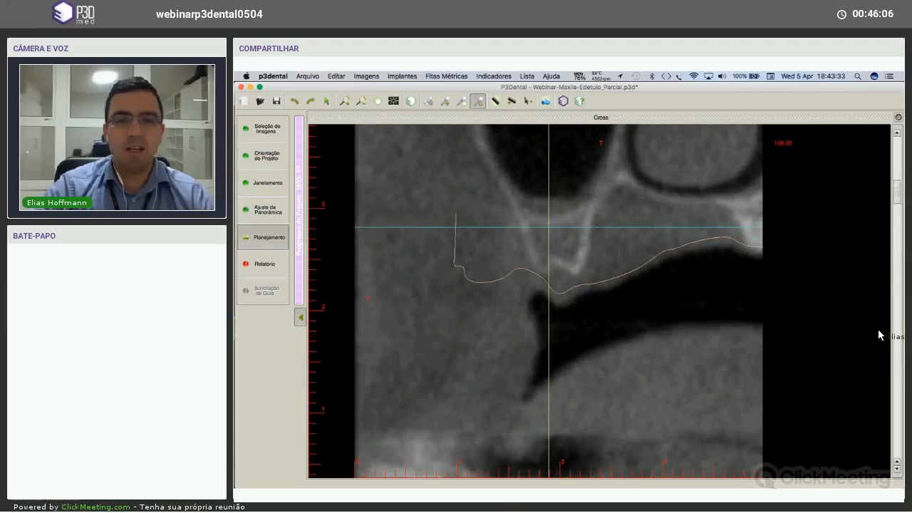
scroll(882, 337, "down", 5)
scroll(887, 347, "down", 4)
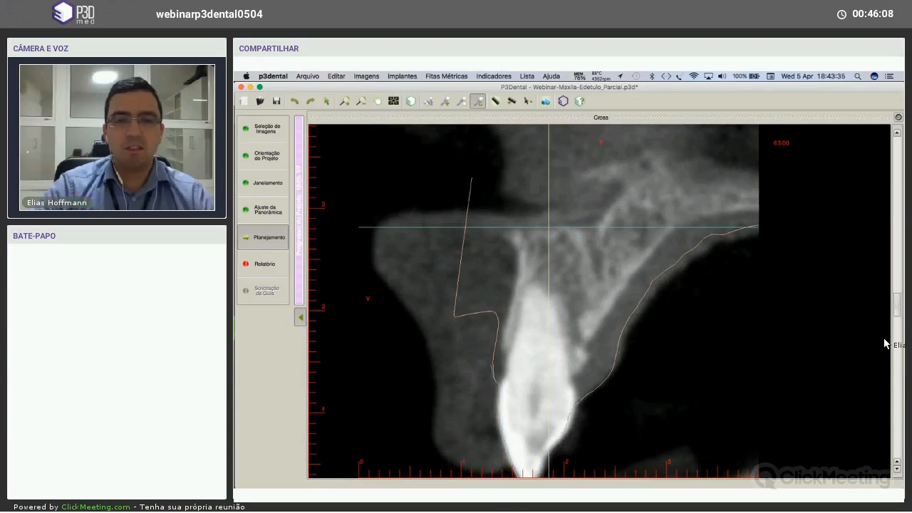
scroll(742, 270, "down", 1)
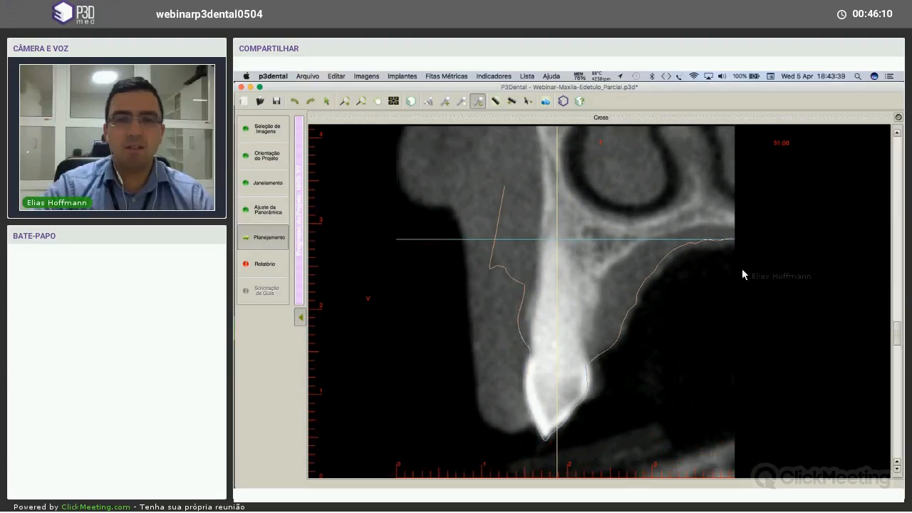
scroll(899, 353, "down", 4)
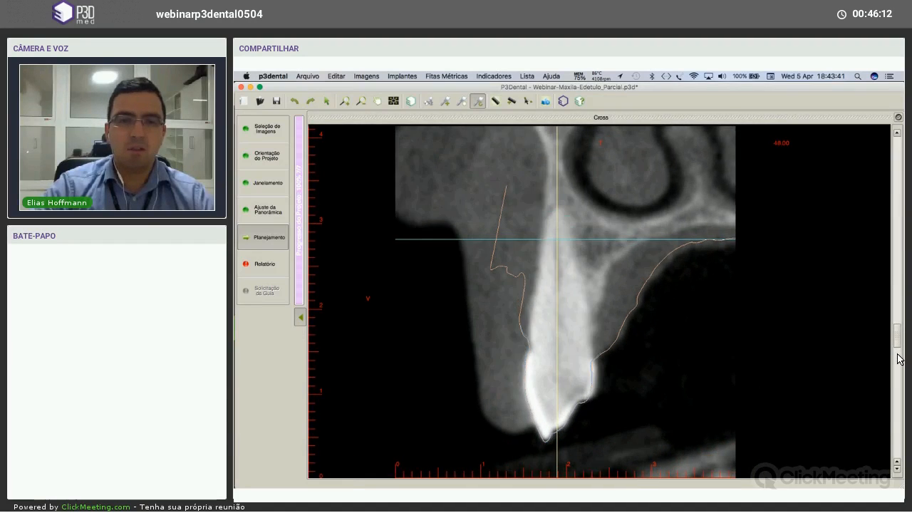
scroll(677, 269, "down", 1)
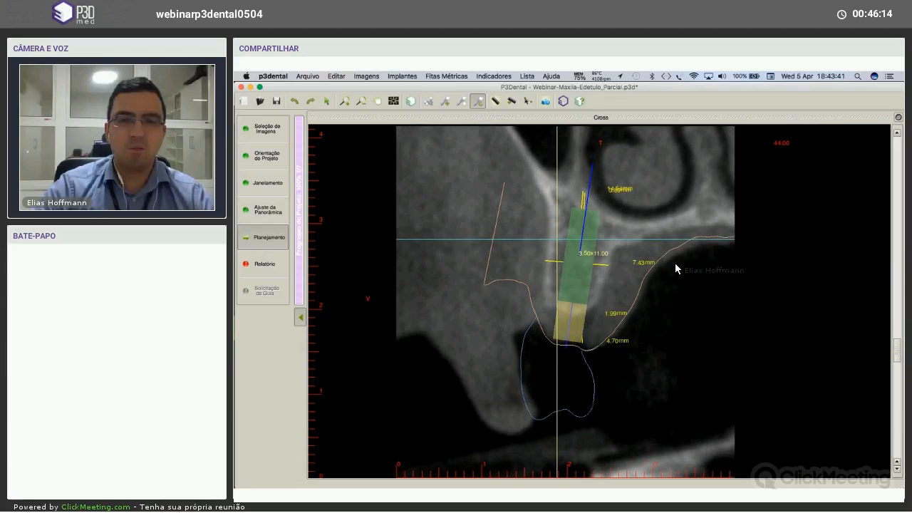
scroll(607, 335, "down", 1)
scroll(533, 378, "up", 1)
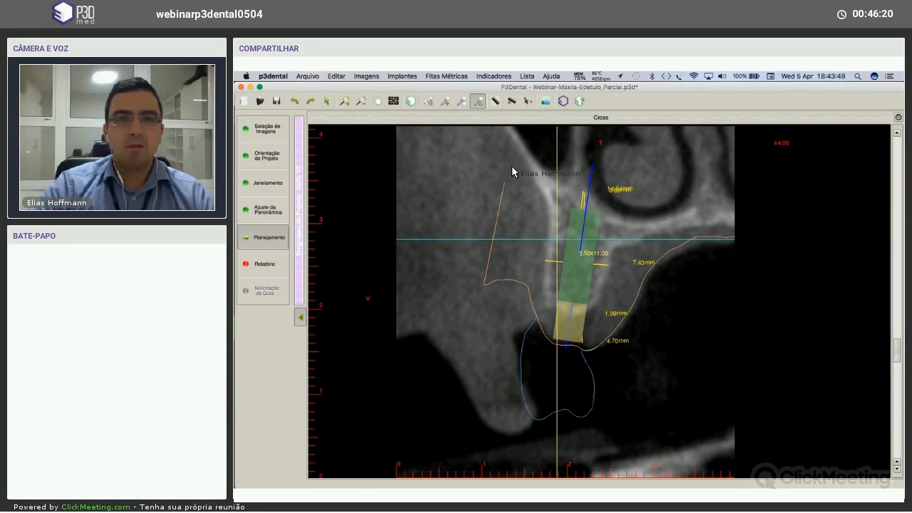
Measure the soft-tissue height between the bone crest and the gum contour at the implant site on the cross-section.
left_click(511, 102)
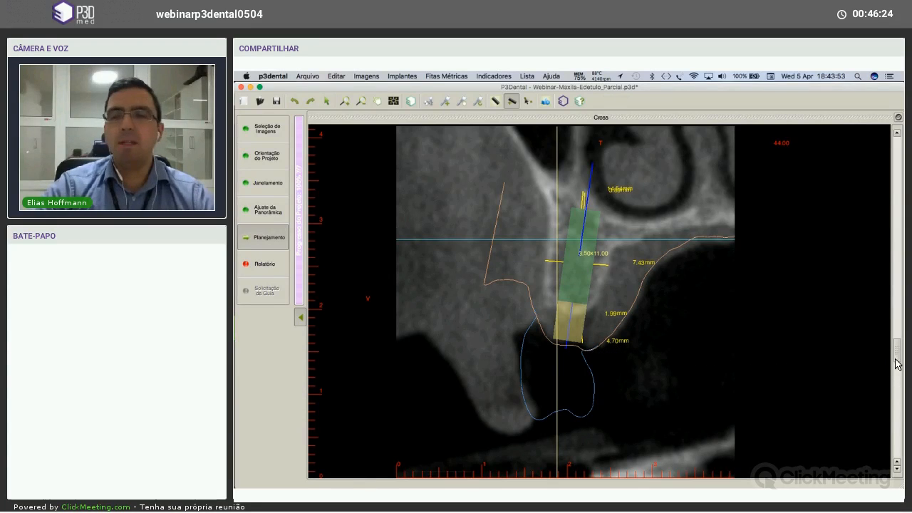
left_click_drag(899, 360, 901, 367)
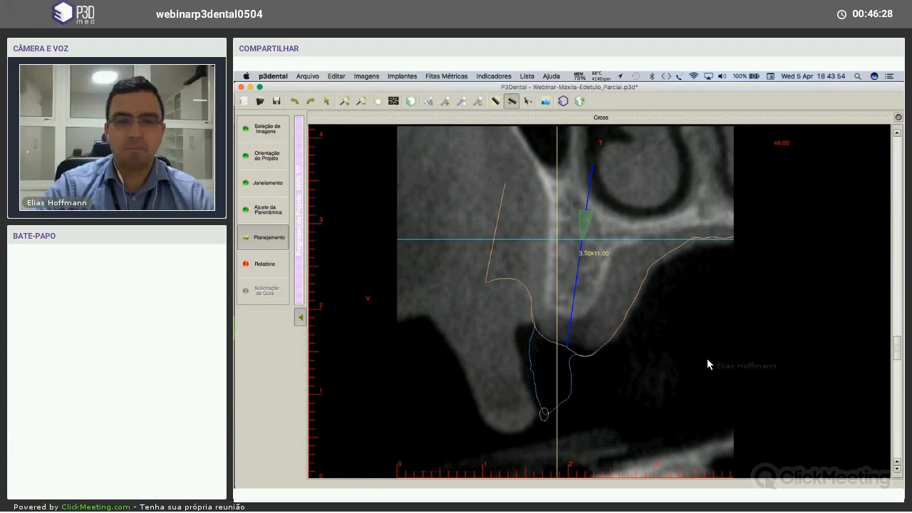
scroll(571, 348, "up", 2)
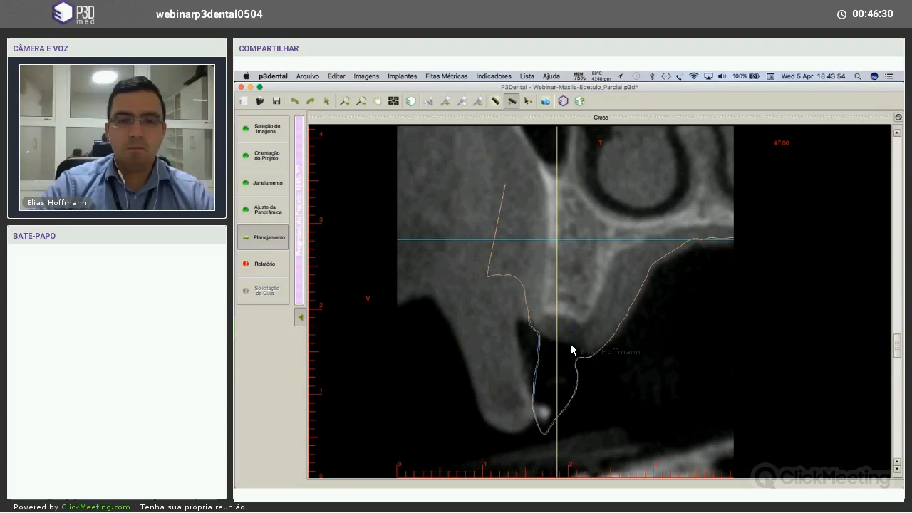
left_click(579, 306)
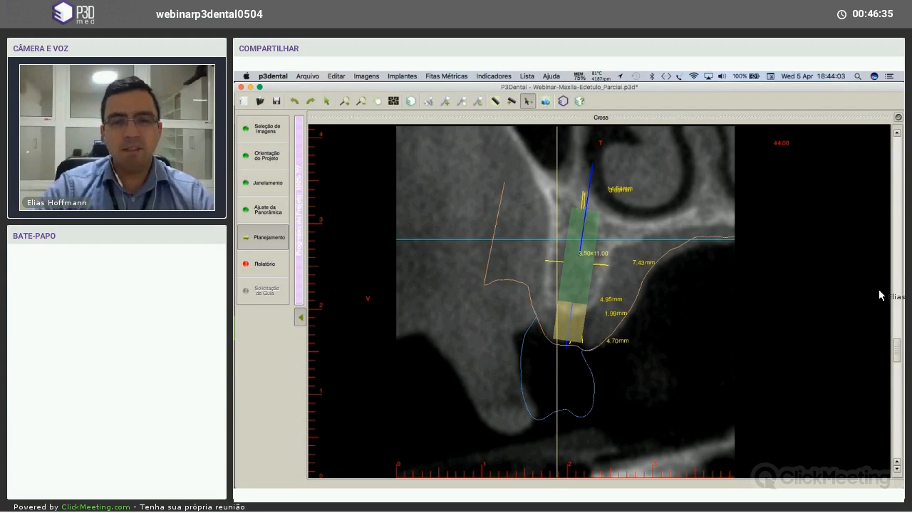
Review the cross-sections between the implant and the neighbouring tooth, returning to the implant's edge.
scroll(895, 336, "up", 3)
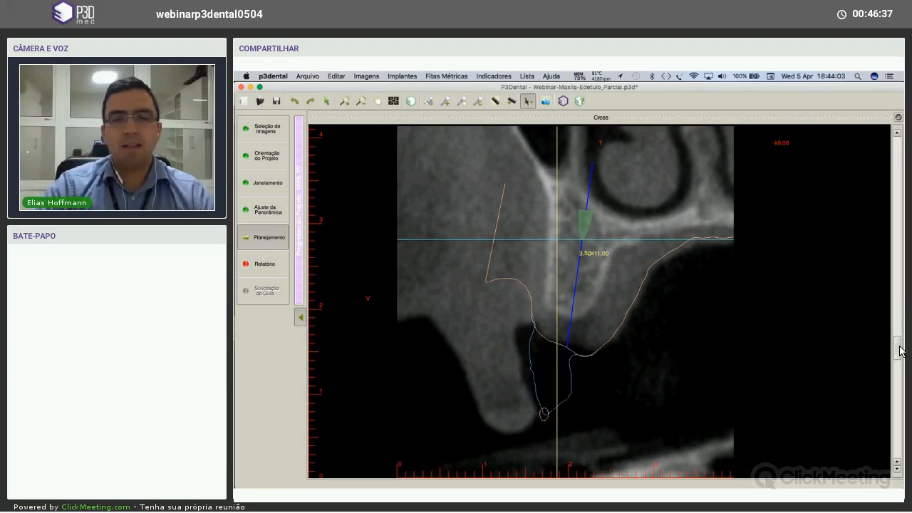
scroll(901, 354, "up", 10)
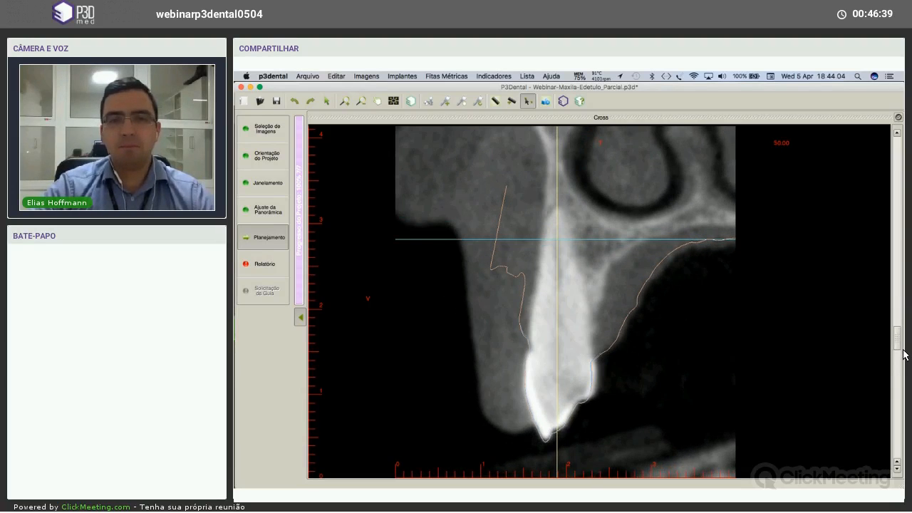
scroll(904, 352, "down", 10)
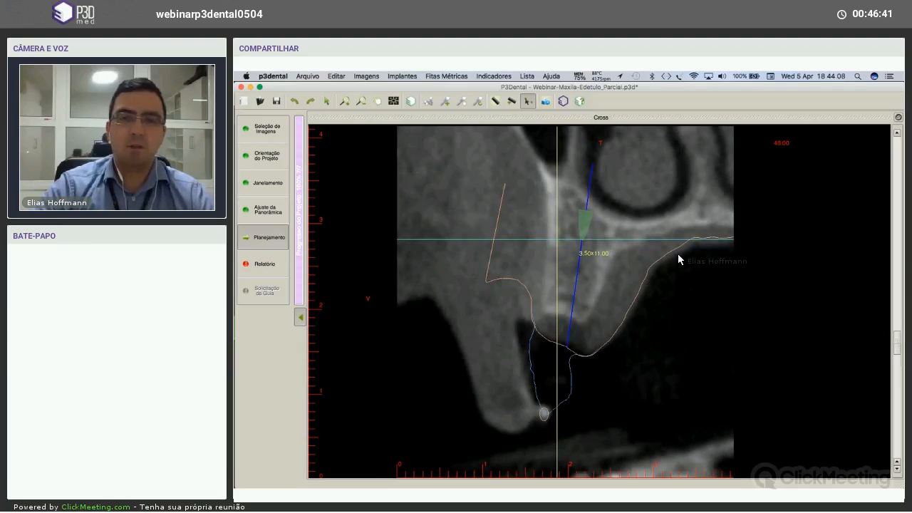
Review the cross-sections through the 3.50x11.00 implant, then restore the four-view layout.
scroll(644, 166, "down", 4)
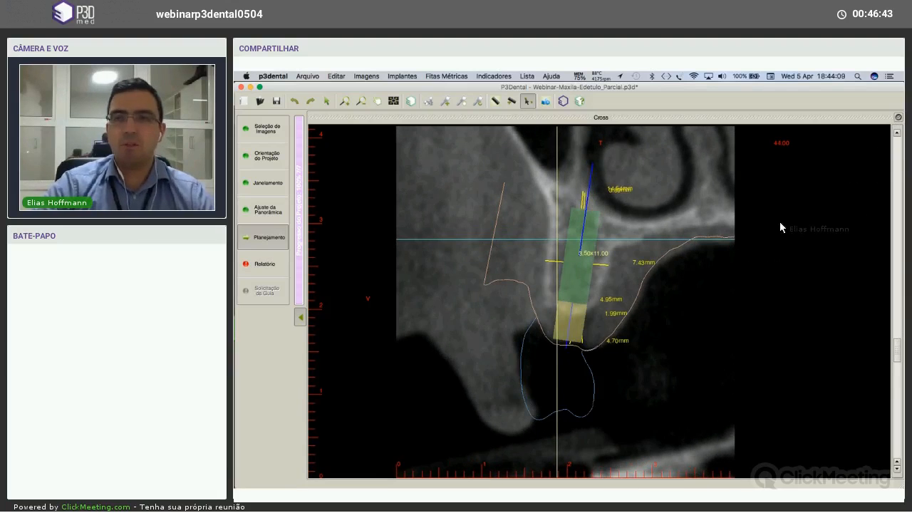
scroll(640, 255, "up", 1)
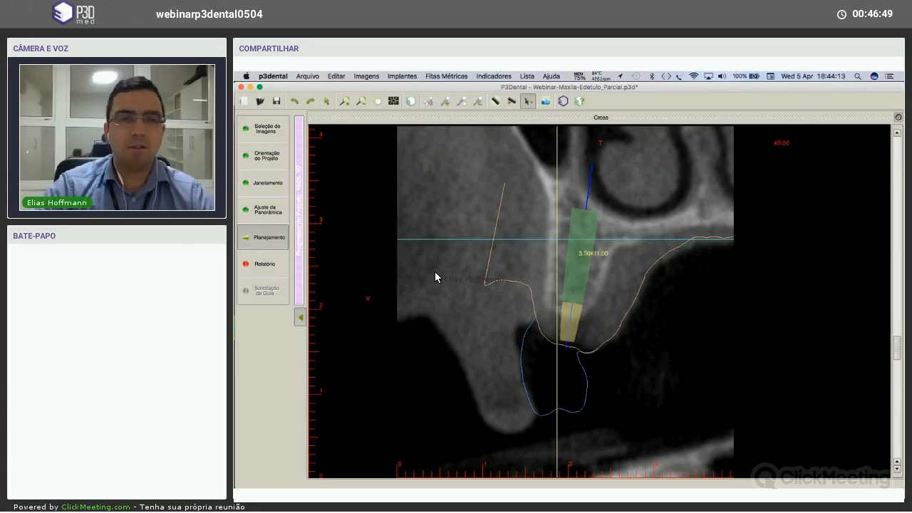
double_click(631, 254)
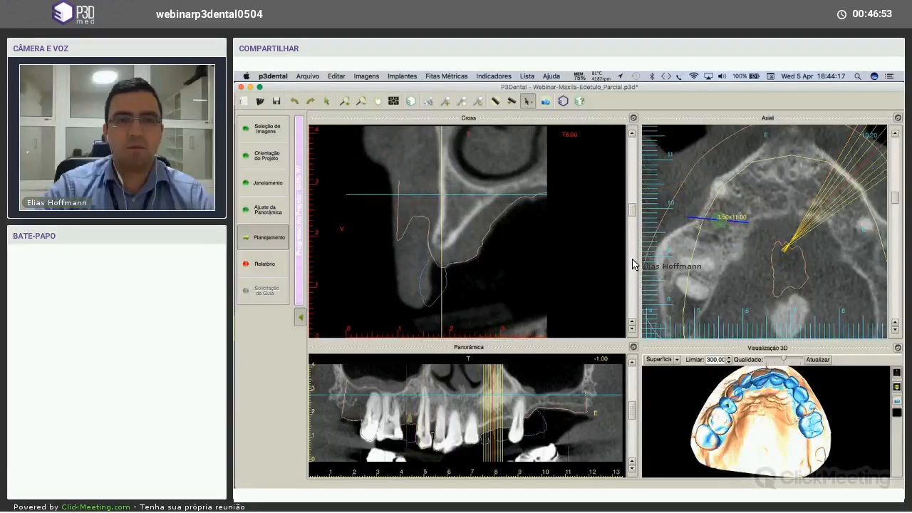
Examine the cross-section and panoramic slices across the arch, including the second edentulous space and its neighbouring teeth.
scroll(631, 256, "down", 5)
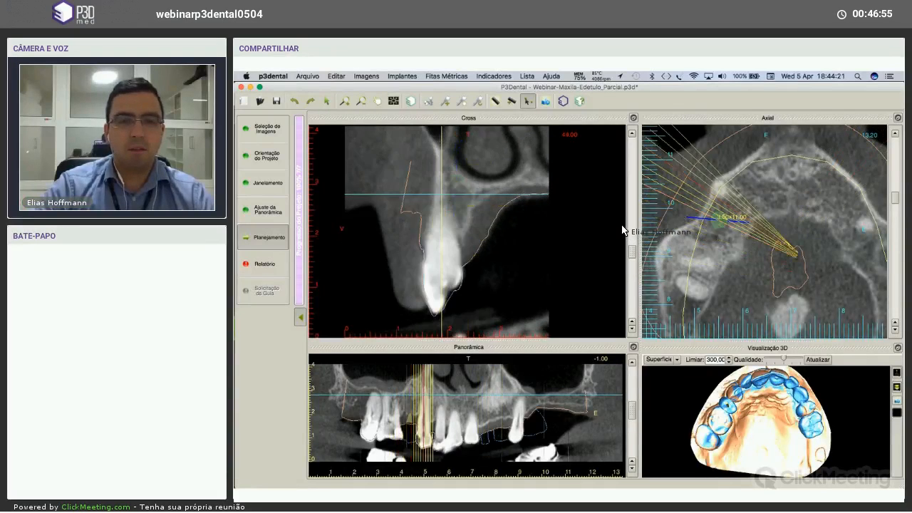
scroll(623, 231, "down", 2)
scroll(642, 289, "up", 5)
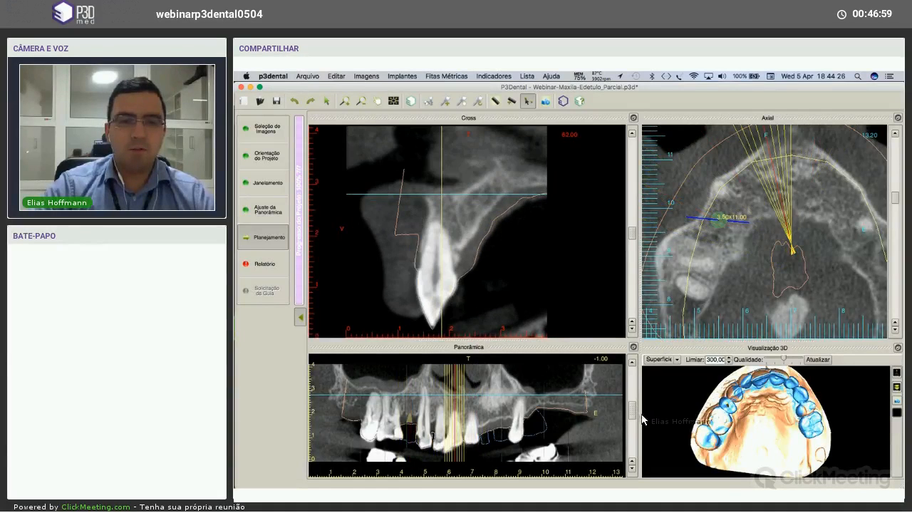
scroll(649, 420, "up", 5)
scroll(652, 417, "down", 5)
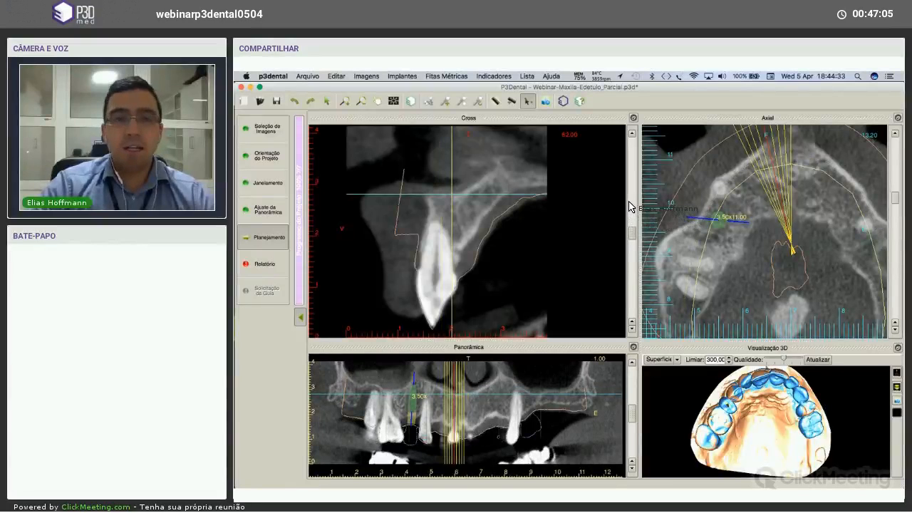
scroll(630, 206, "up", 5)
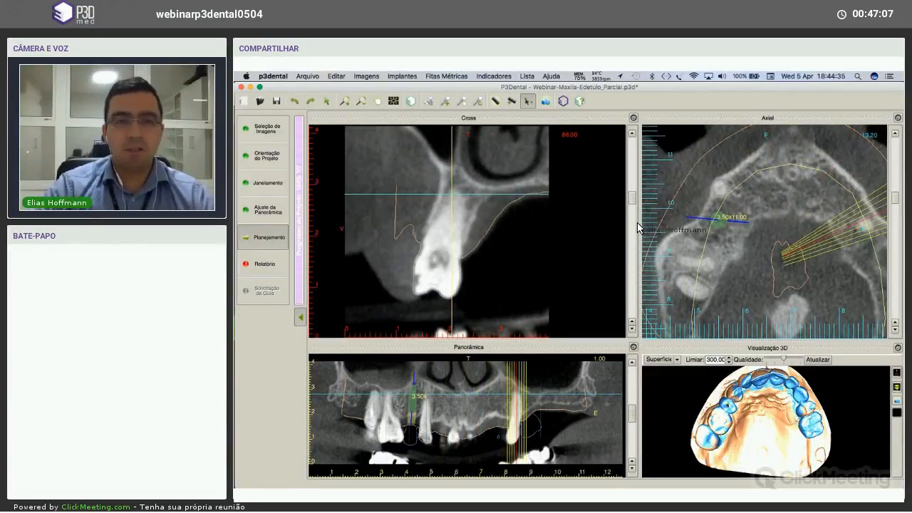
scroll(464, 150, "down", 1)
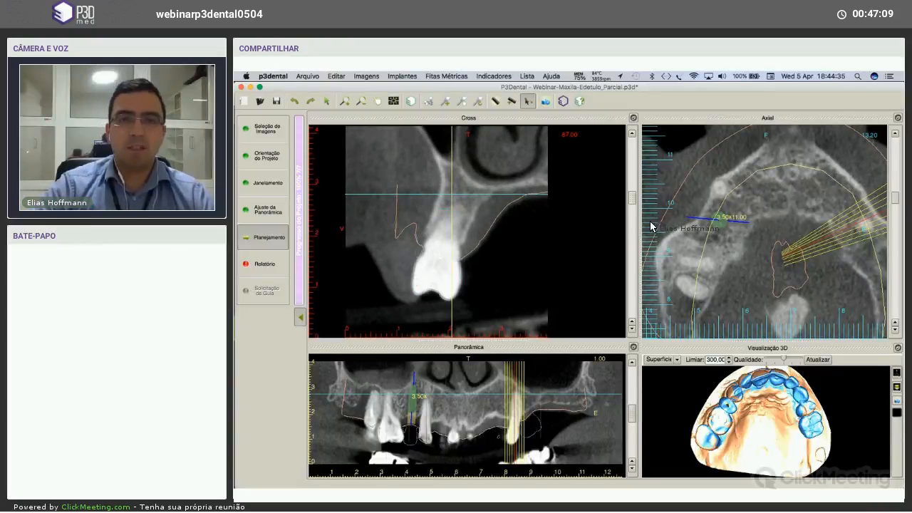
left_click_drag(633, 203, 634, 232)
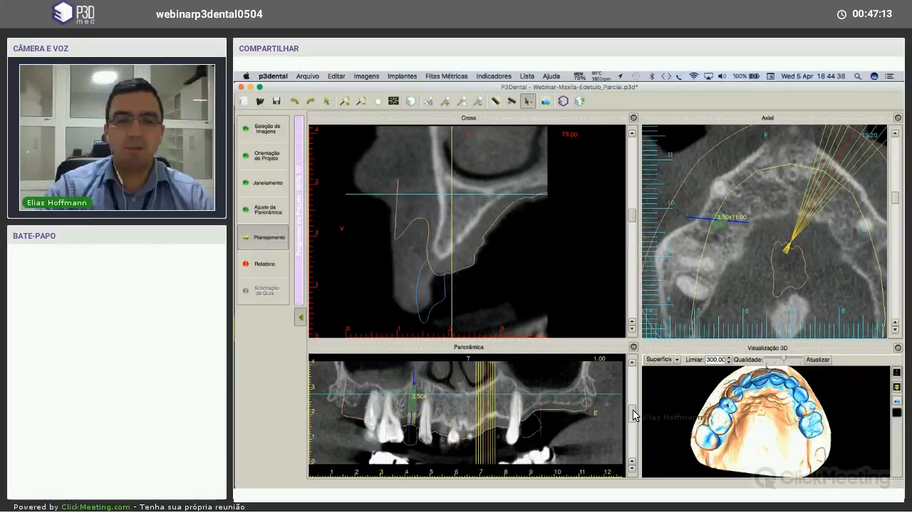
Place two 3.50x11.00 implants side by side in the second edentulous space on the panoramic view and adjust the first one's position.
left_click(447, 106)
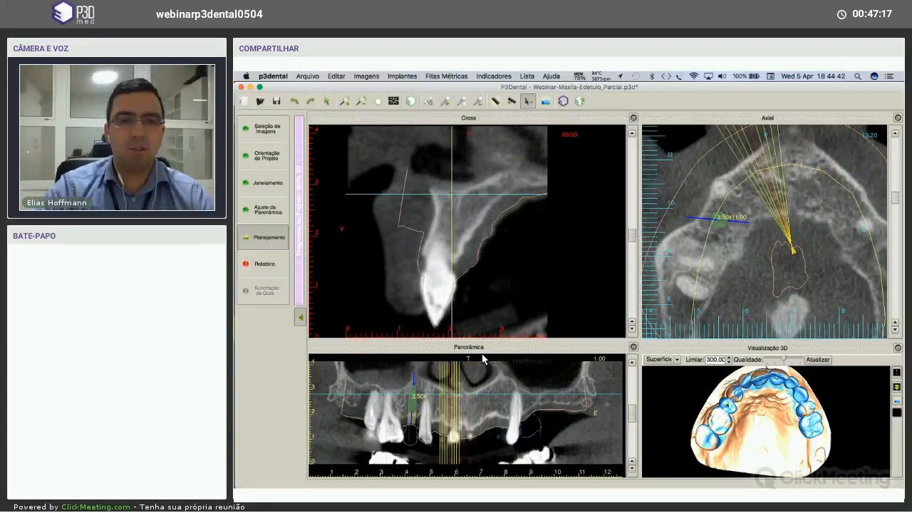
left_click(487, 415)
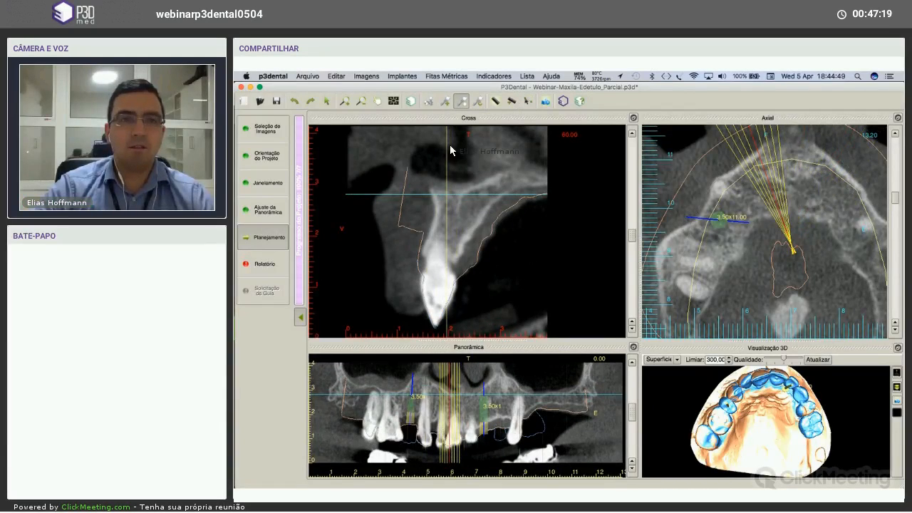
left_click(502, 412)
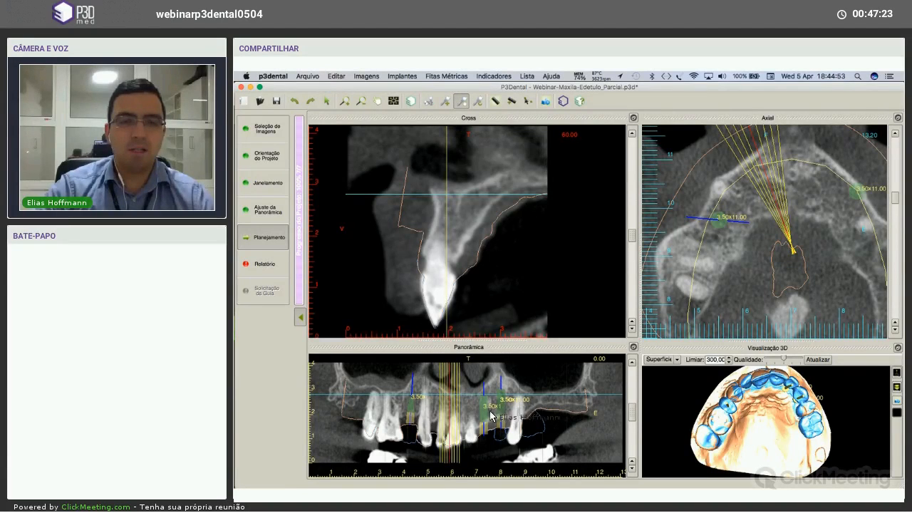
left_click_drag(486, 411, 486, 409)
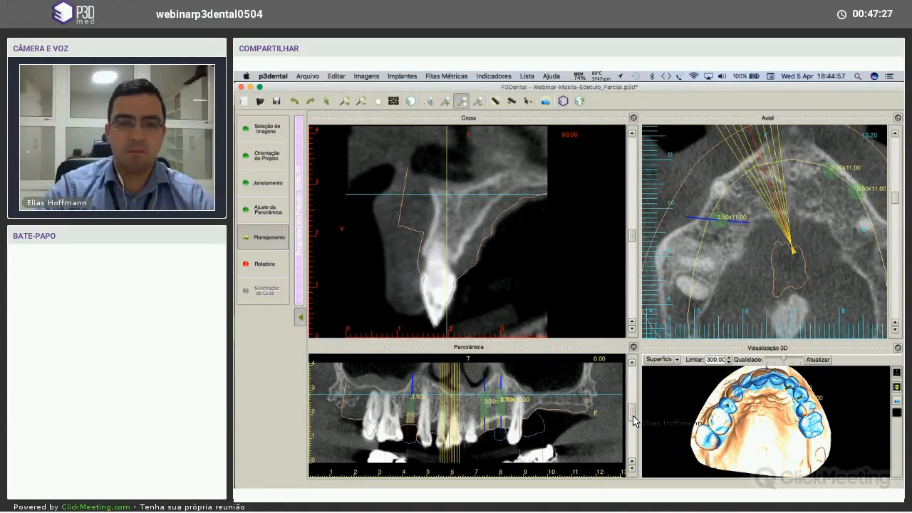
On cross-section 75, tilt the first new implant along the bone ridge and fine-tune its position.
scroll(634, 422, "up", 2)
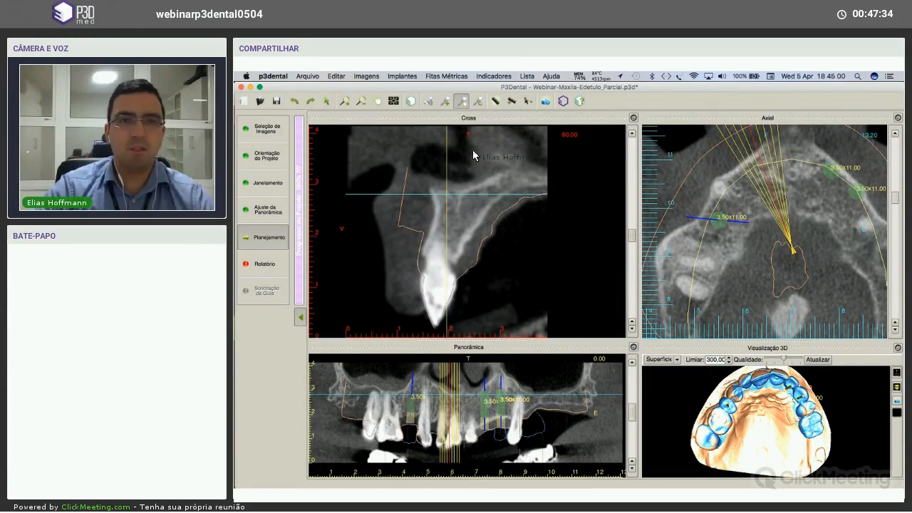
left_click(461, 191)
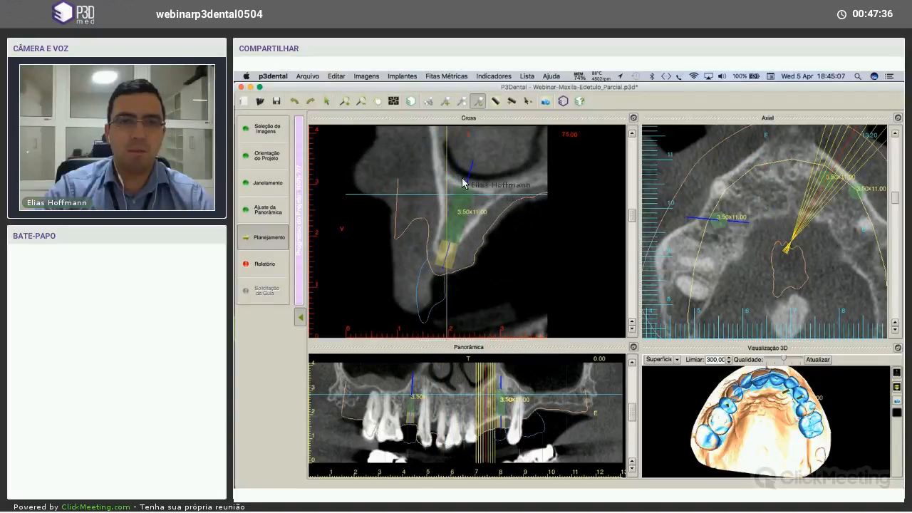
left_click(462, 101)
left_click_drag(457, 231, 455, 234)
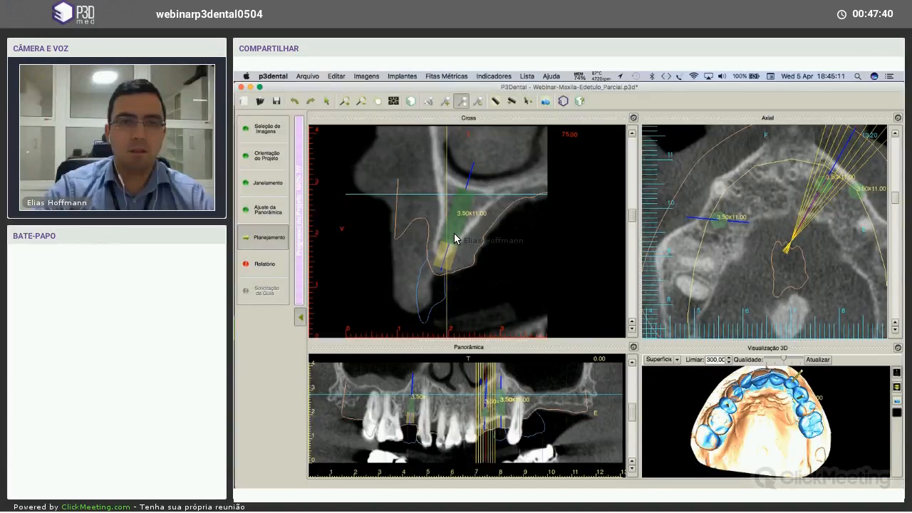
Set the length of the implant on cross-section 75 to 13 mm.
right_click(455, 234)
left_click(476, 240)
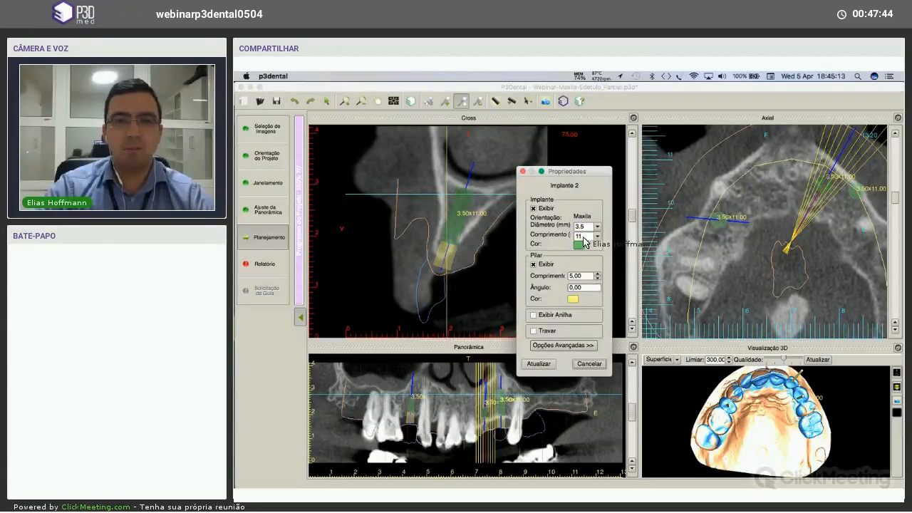
left_click(581, 244)
key("Escape")
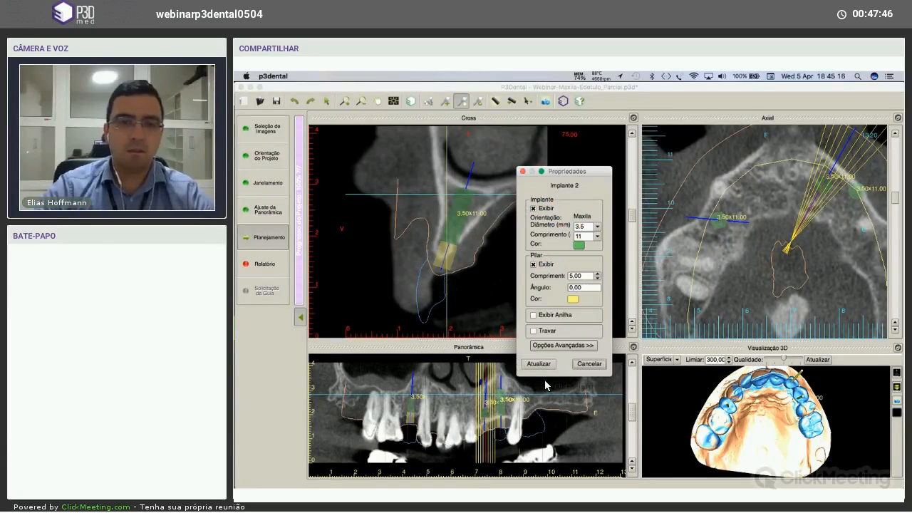
left_click(594, 235)
left_click(545, 365)
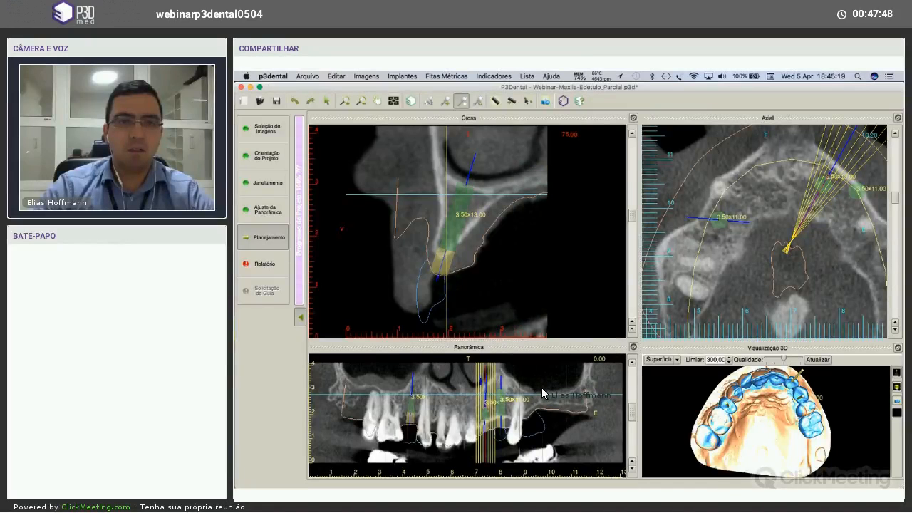
Set the length of the same implant back to 11 mm.
right_click(464, 220)
left_click(572, 255)
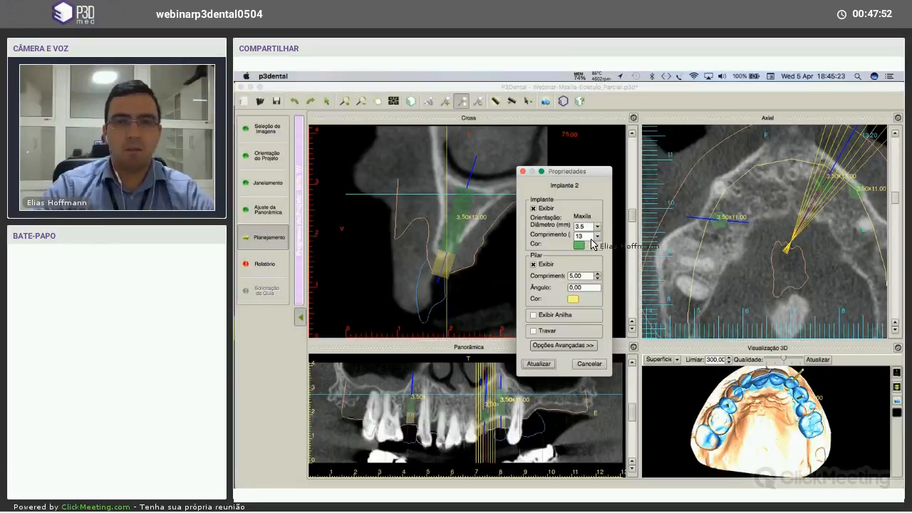
type("11")
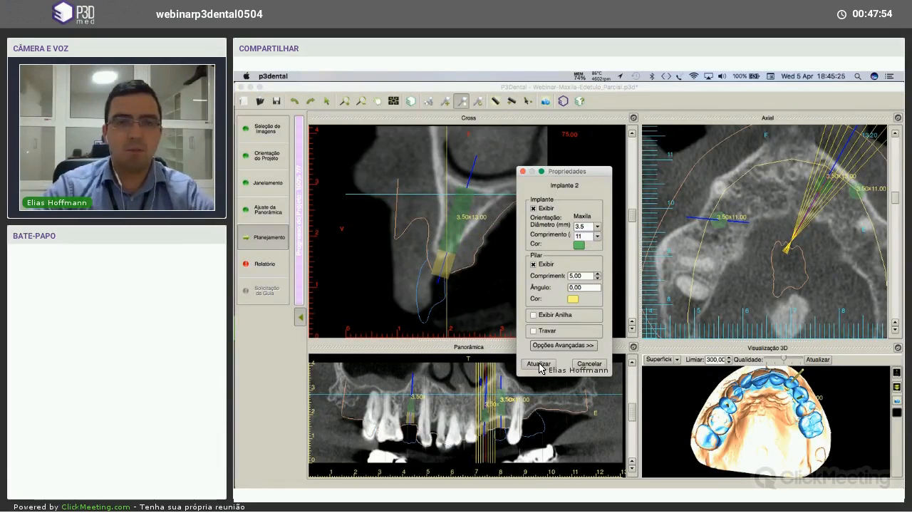
left_click(539, 364)
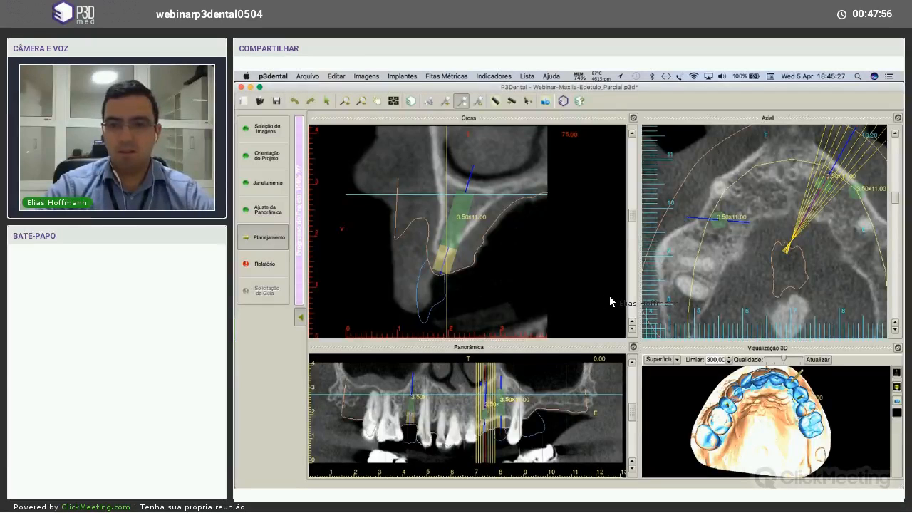
Check the new implants against the wax-up in the 3D and panoramic views, and fine-tune the cross-section 75 implant's angle and position.
left_click_drag(726, 424, 804, 424)
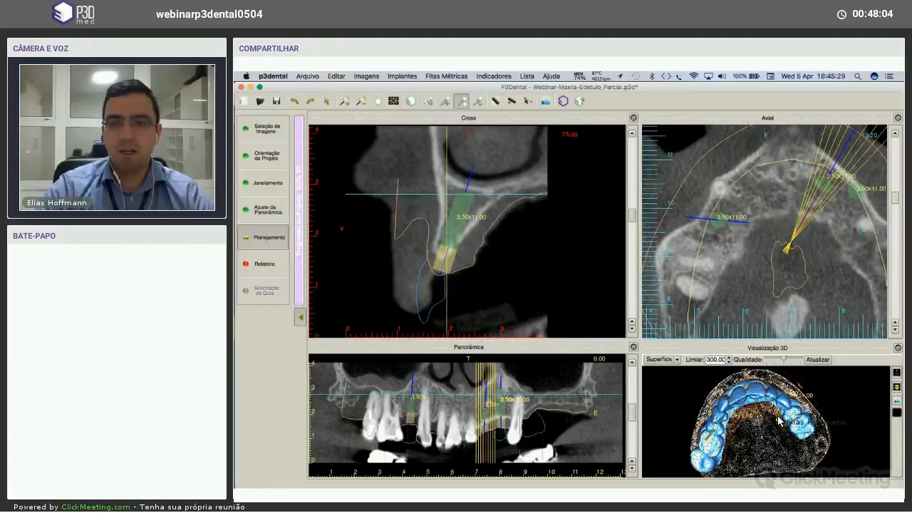
mouse_move(779, 422)
left_mouse_down()
mouse_move(750, 423)
mouse_move(795, 427)
left_mouse_up()
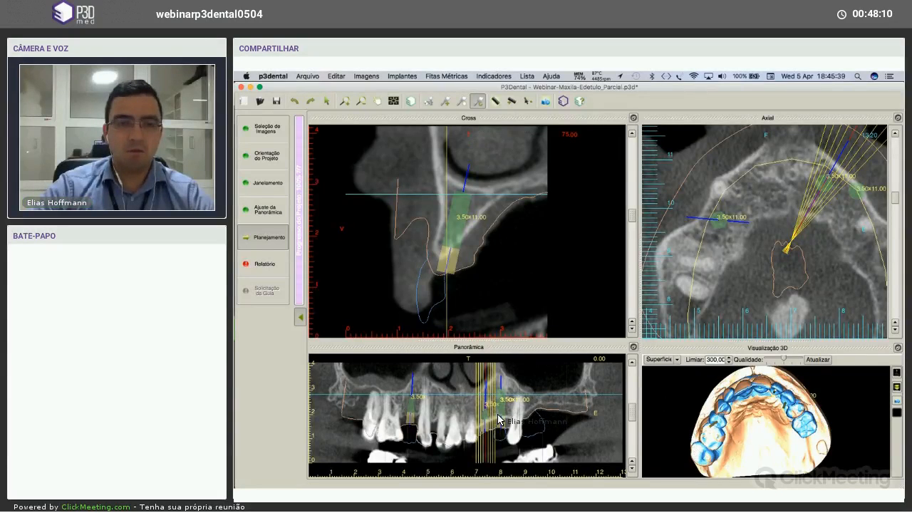
scroll(499, 421, "up", 5)
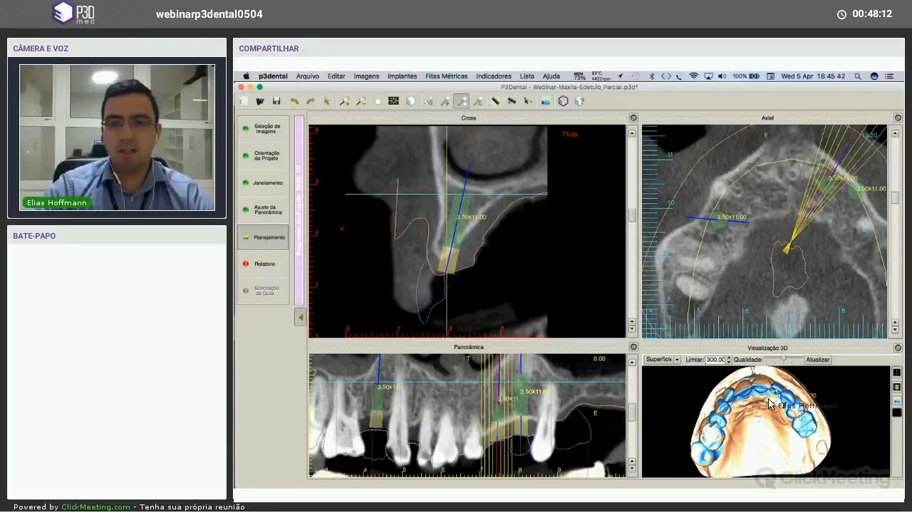
left_click_drag(786, 403, 762, 401)
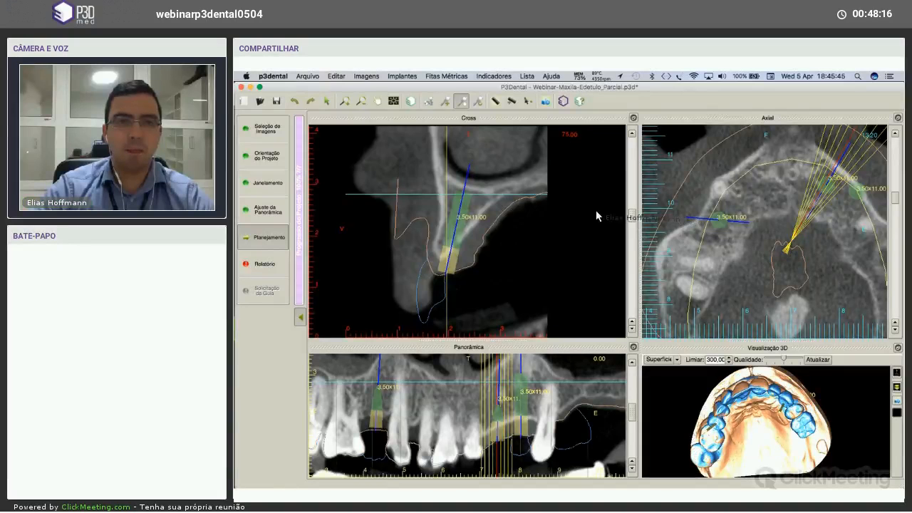
scroll(466, 232, "down", 4)
scroll(459, 233, "up", 4)
left_click_drag(459, 233, 458, 233)
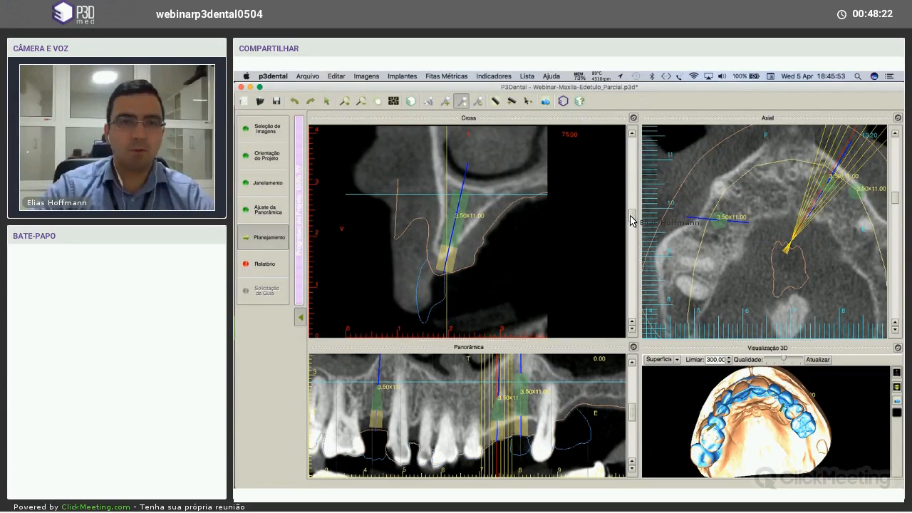
Review the neighbouring cross-sections, then enlarge the 3D view and examine how the implant axes emerge through the wax-up teeth.
left_click_drag(632, 216, 630, 221)
scroll(630, 221, "down", 5)
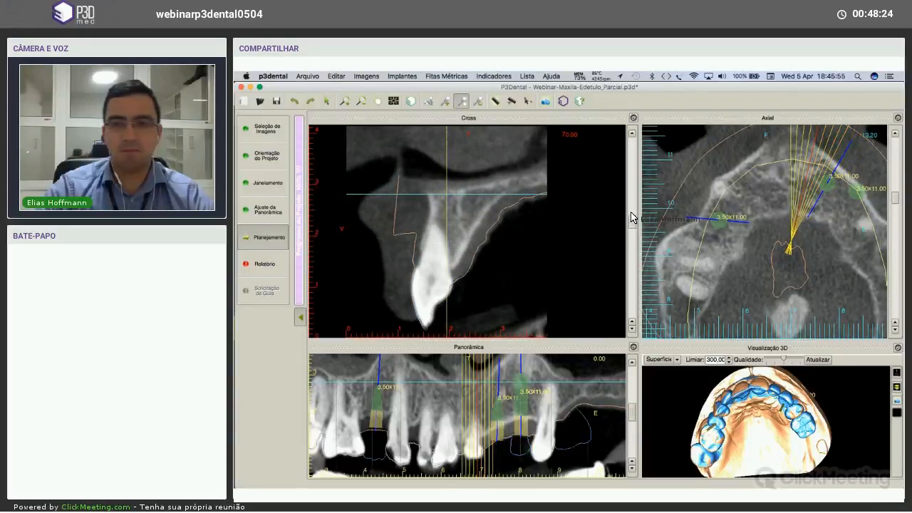
scroll(580, 258, "up", 8)
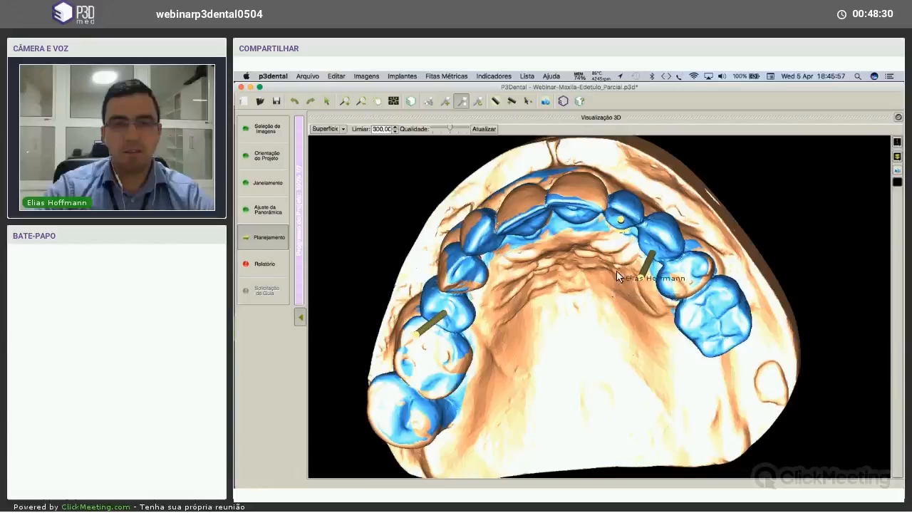
left_click_drag(644, 185, 598, 277)
mouse_move(556, 295)
left_mouse_down()
mouse_move(549, 305)
mouse_move(579, 291)
mouse_move(570, 298)
left_mouse_up()
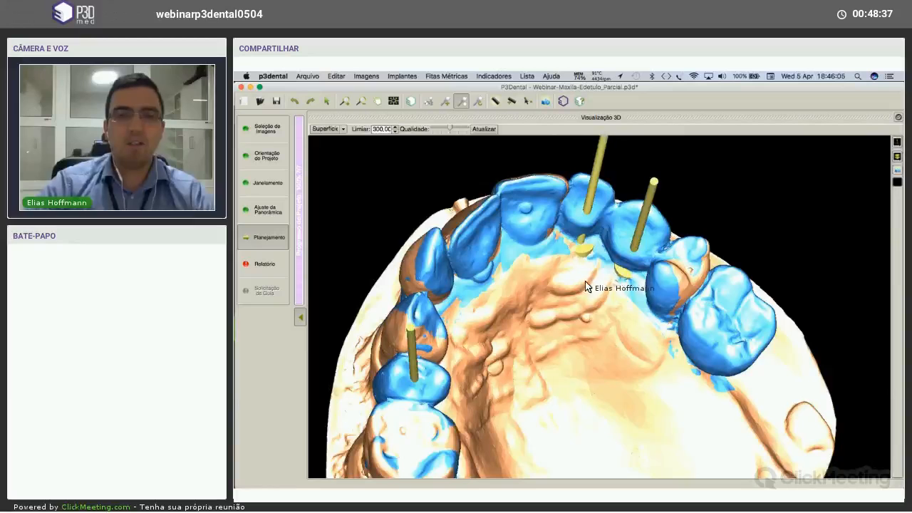
left_click_drag(877, 153, 635, 347)
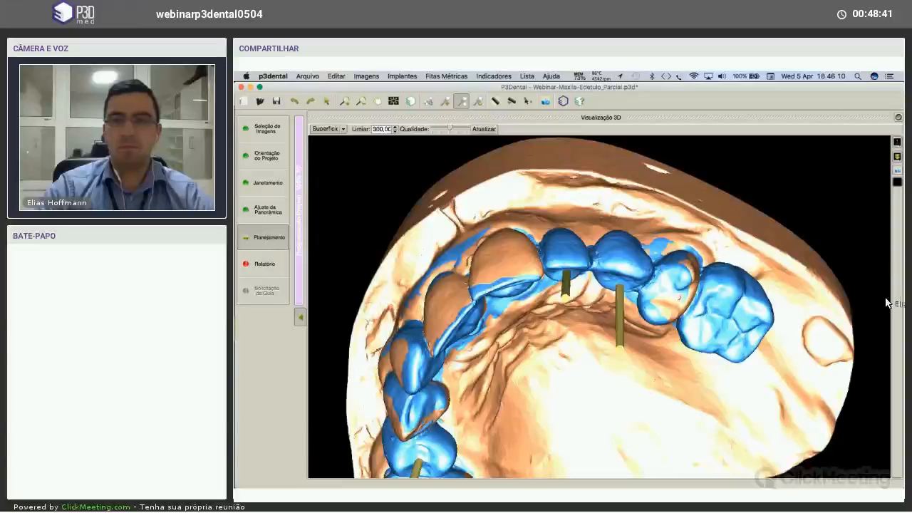
Enlarge the panoramic view and examine the three implants through its slices against the adjacent teeth and wax-up contours.
left_click(898, 301)
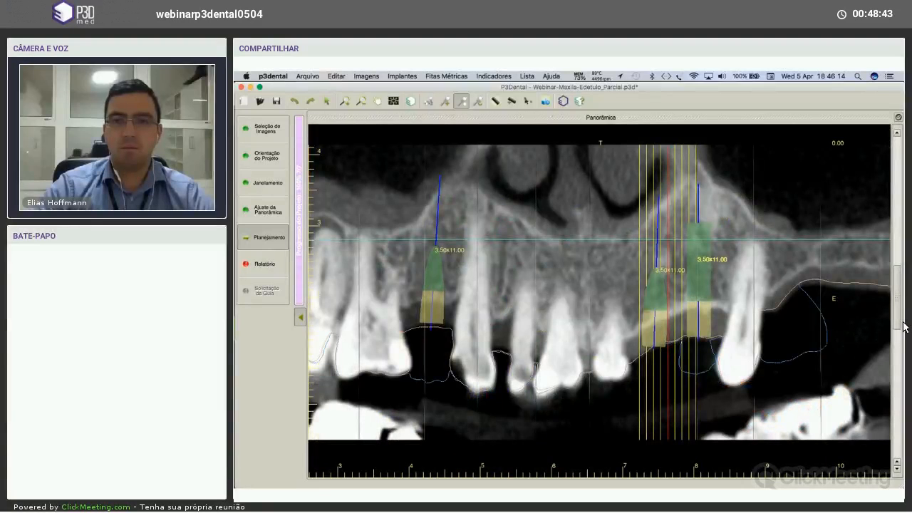
scroll(902, 311, "up", 3)
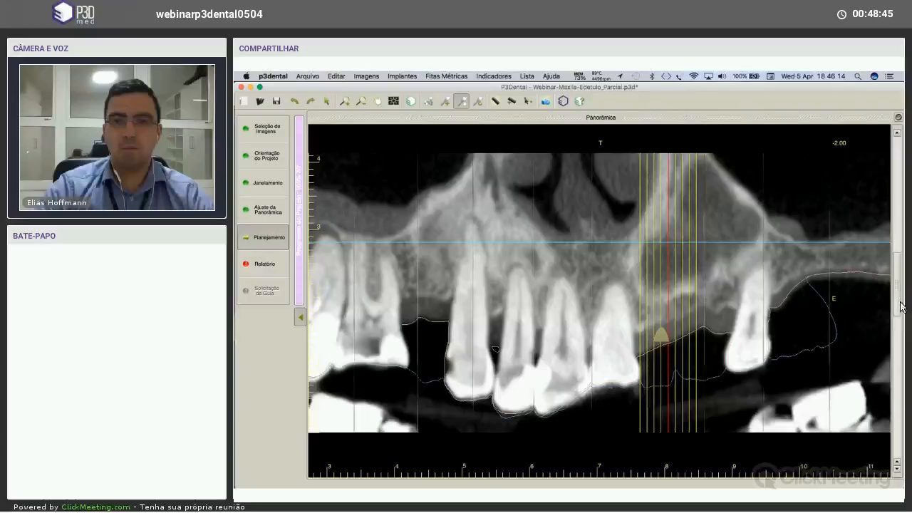
scroll(901, 314, "down", 3)
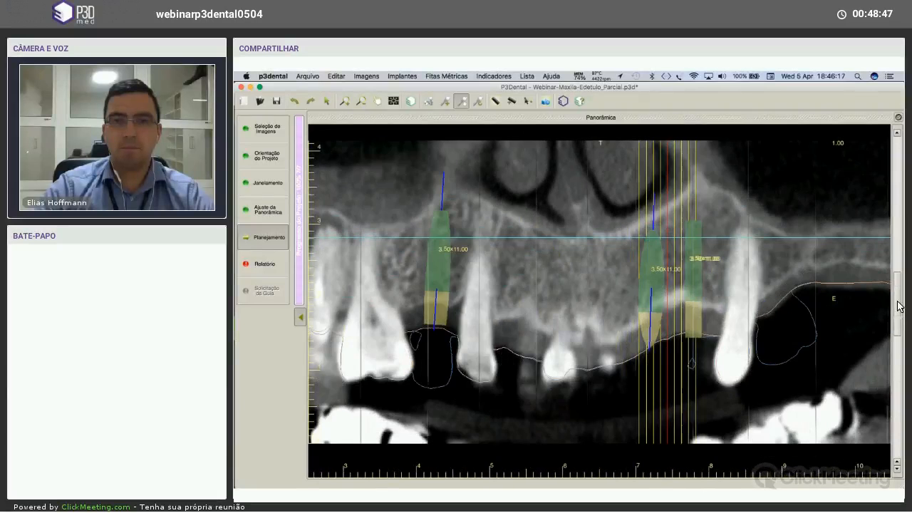
mouse_move(894, 295)
left_mouse_down()
mouse_move(895, 304)
mouse_move(891, 283)
mouse_move(898, 304)
left_mouse_up()
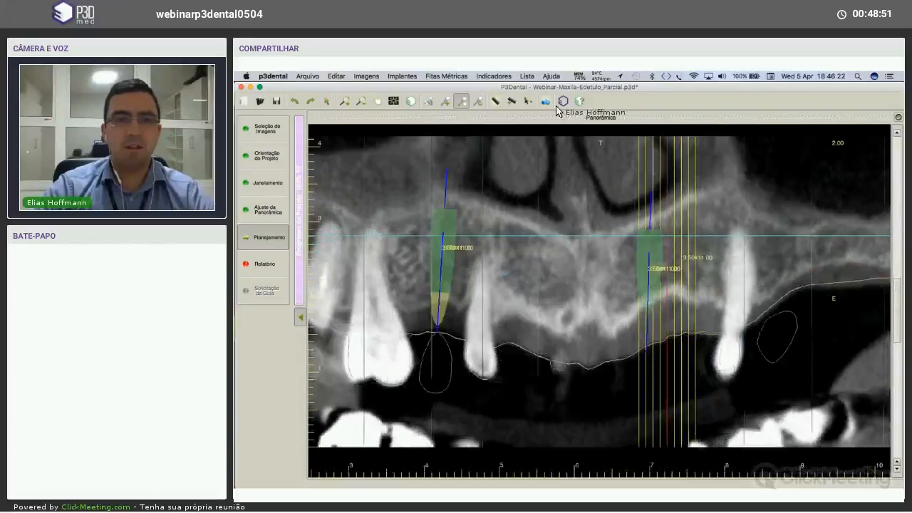
Shift the middle implant slightly toward the midline in the enlarged panoramic view and check it through the neighbouring slices.
left_click_drag(658, 277, 649, 278)
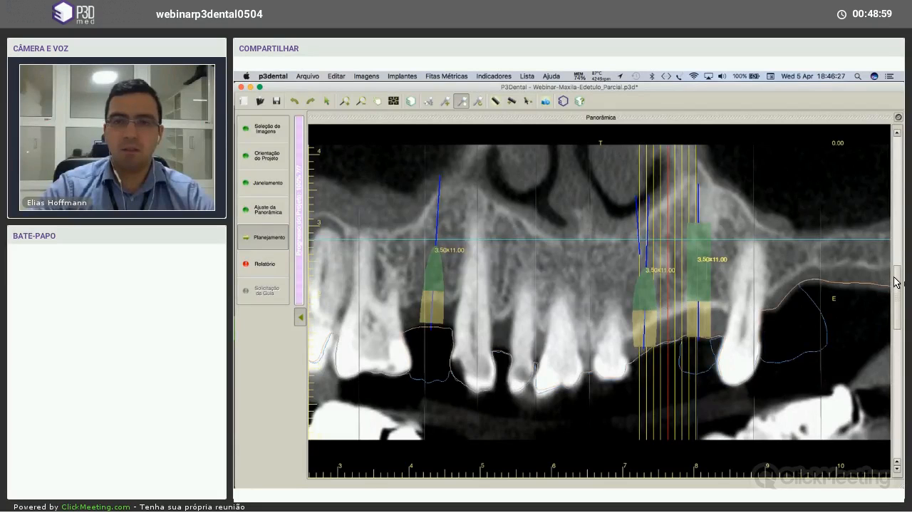
left_click_drag(896, 311, 895, 305)
scroll(588, 251, "up", 2)
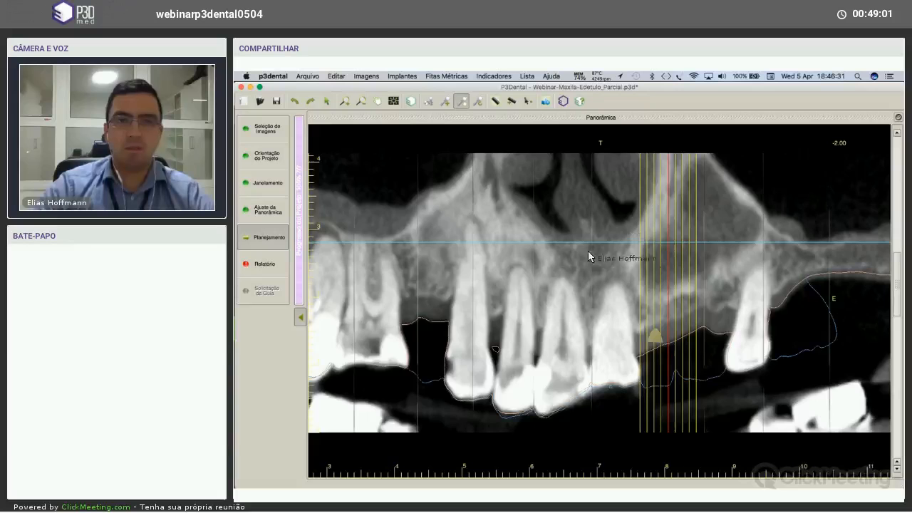
scroll(648, 259, "down", 4)
key("r")
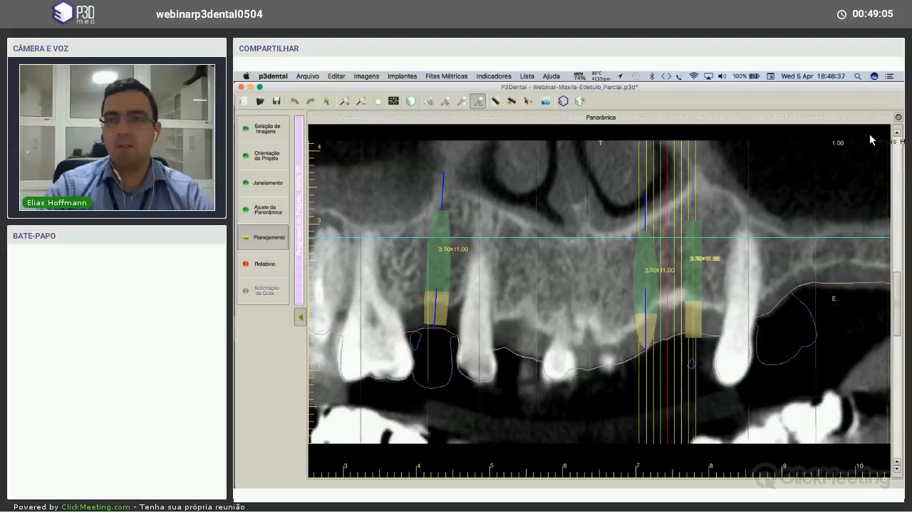
Enlarge the 3D view and examine the three implant axes through the wax-up from the occlusal and frontal sides.
double_click(784, 425)
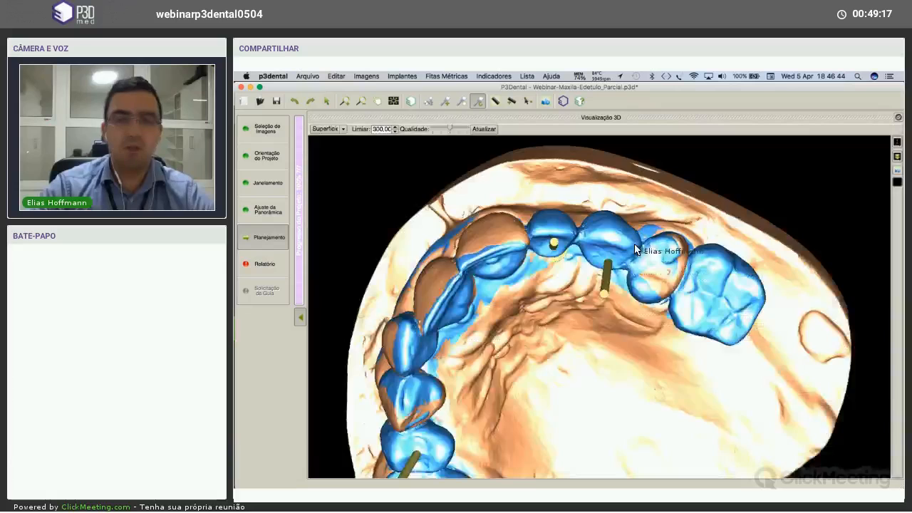
left_click_drag(608, 348, 622, 285)
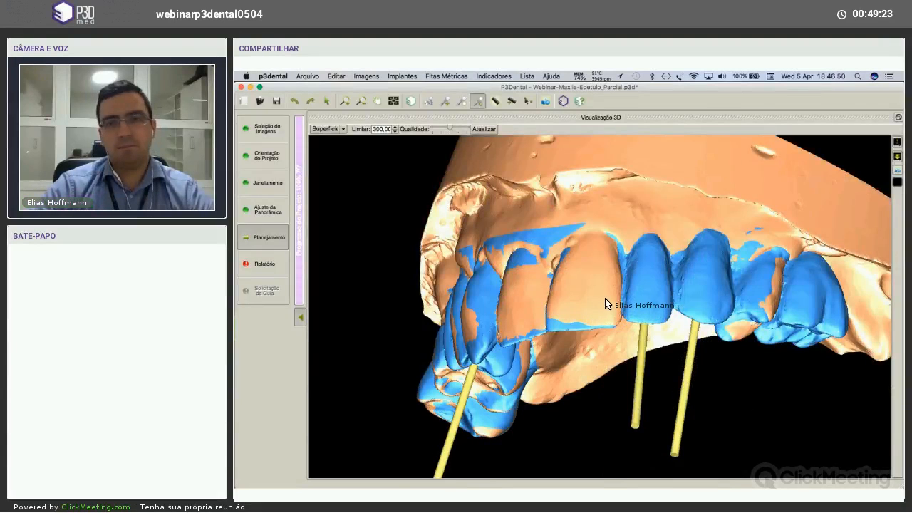
mouse_move(605, 304)
middle_mouse_down()
mouse_move(611, 289)
mouse_move(618, 303)
middle_mouse_up()
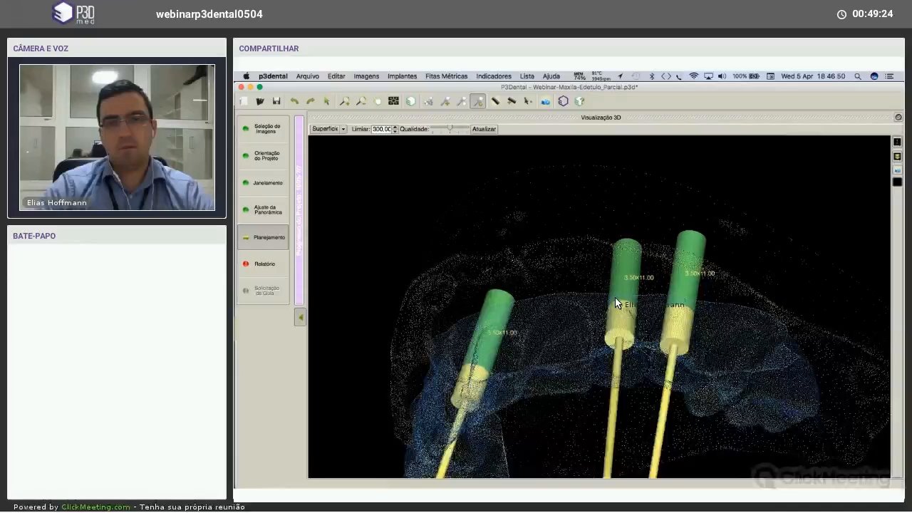
left_click_drag(617, 303, 627, 216)
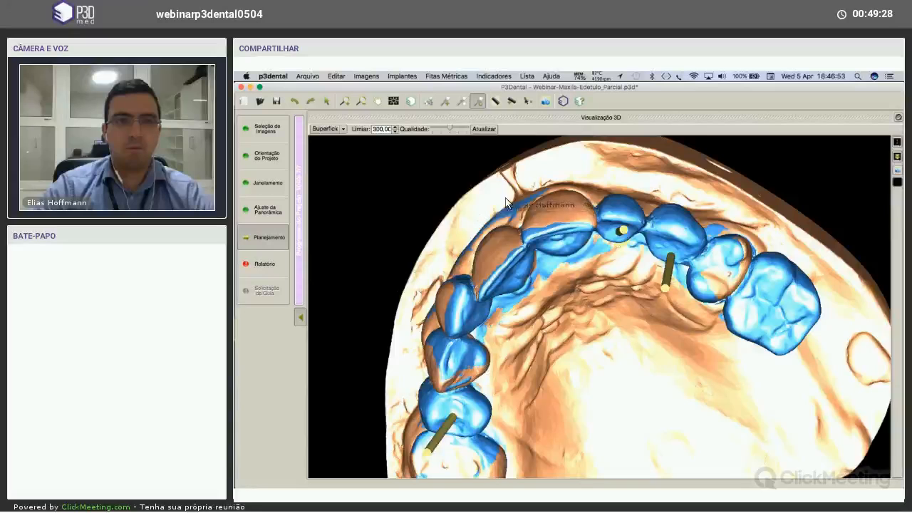
left_click_drag(480, 196, 458, 201)
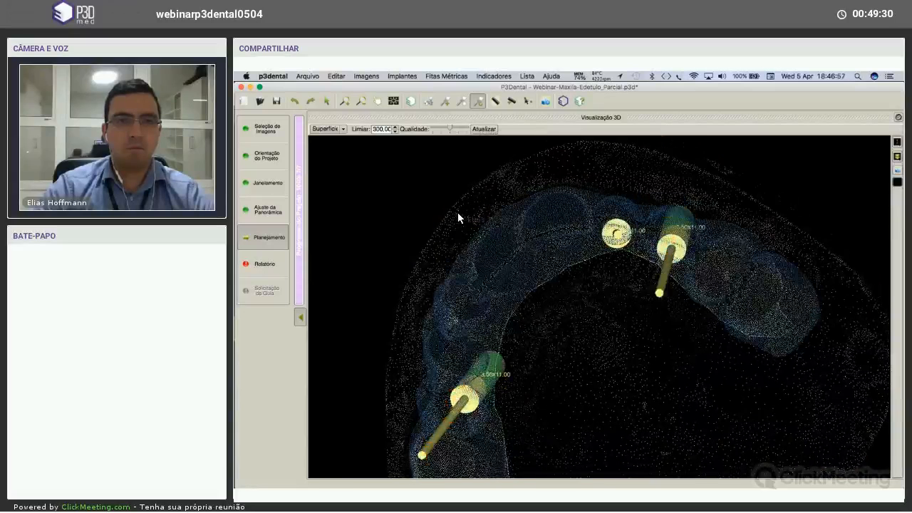
double_click(458, 217)
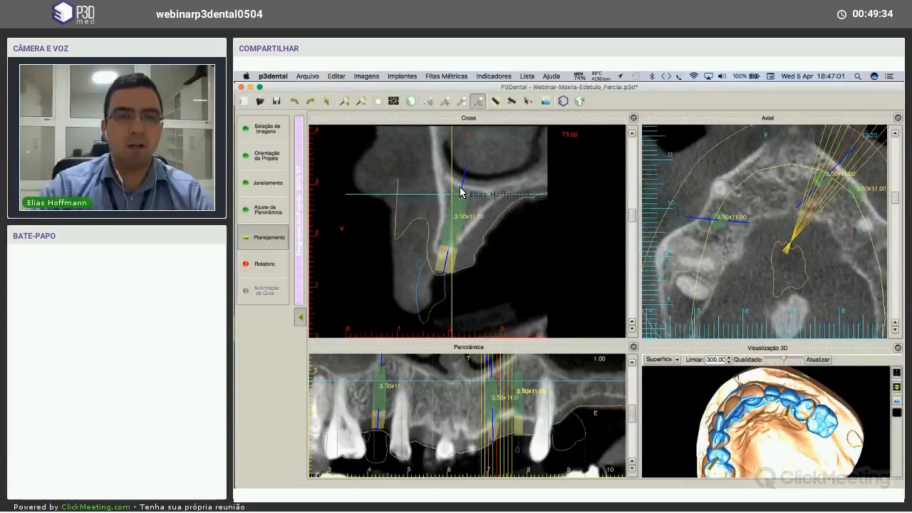
Nudge the implant slightly apically in the cross-section and check its axis against the wax-up in the enlarged 3D view.
left_click(461, 101)
left_click_drag(455, 214, 456, 211)
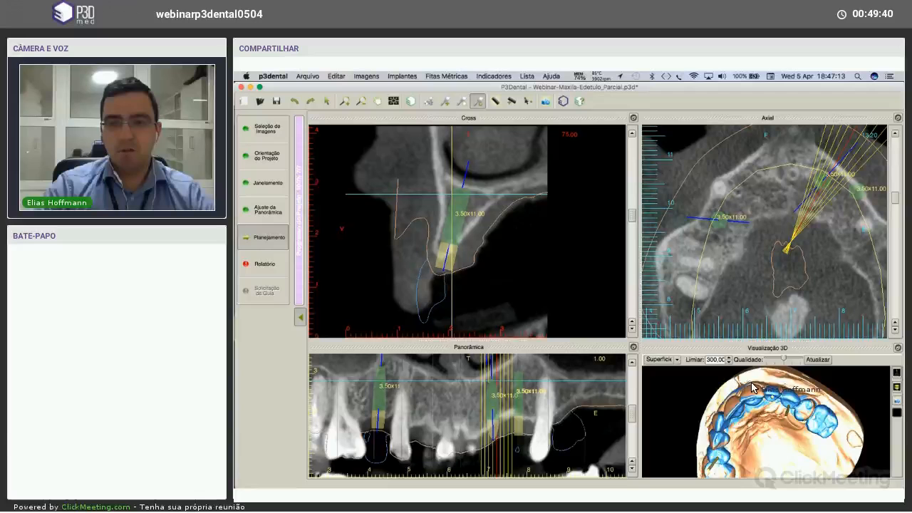
left_click_drag(763, 388, 741, 384)
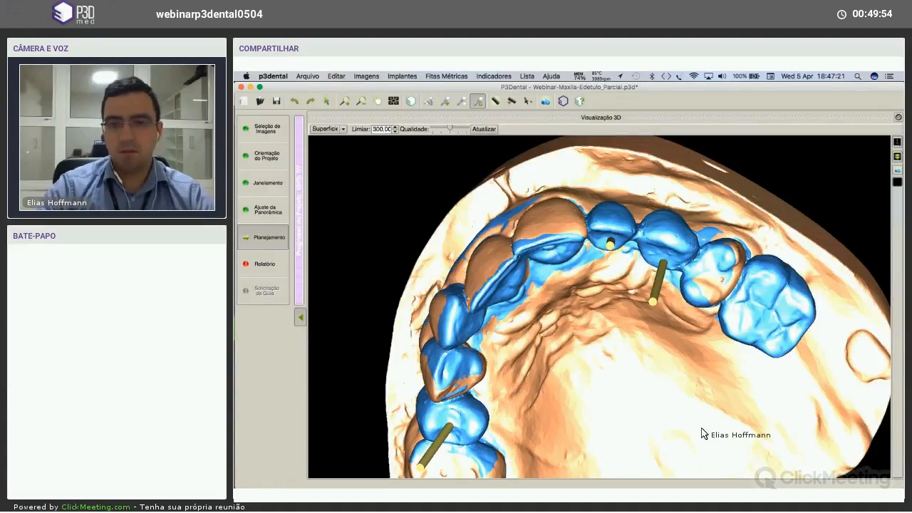
left_click(898, 117)
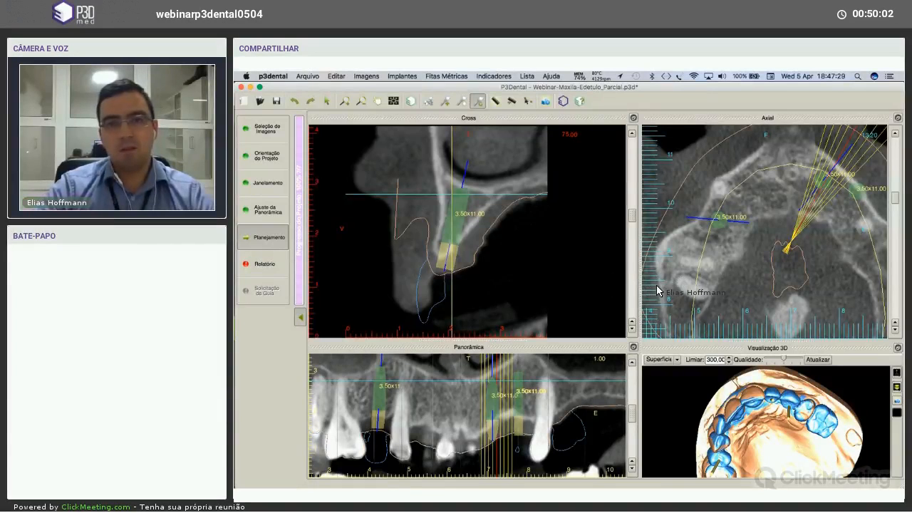
Tilt the enlarged 3D model to compare where the three implant axes emerge through the wax-up teeth.
left_click(898, 347)
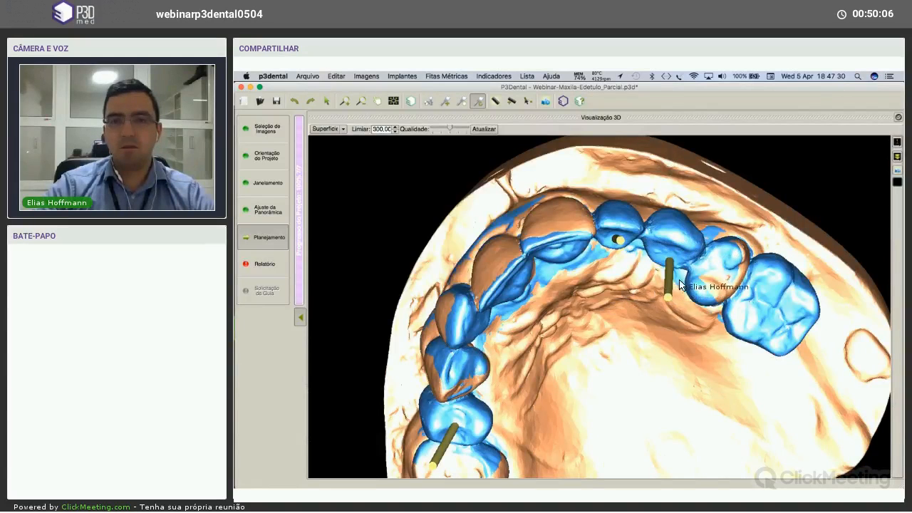
left_click_drag(679, 282, 698, 276)
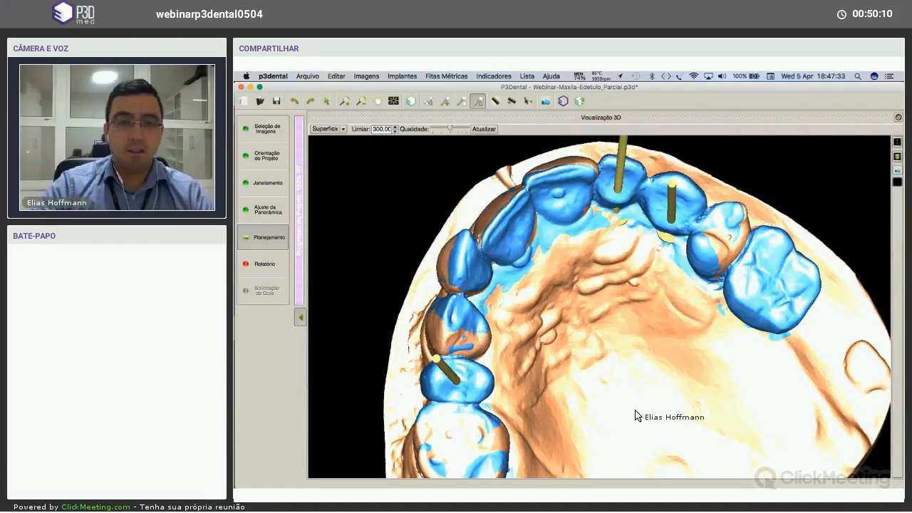
left_click_drag(633, 421, 678, 425)
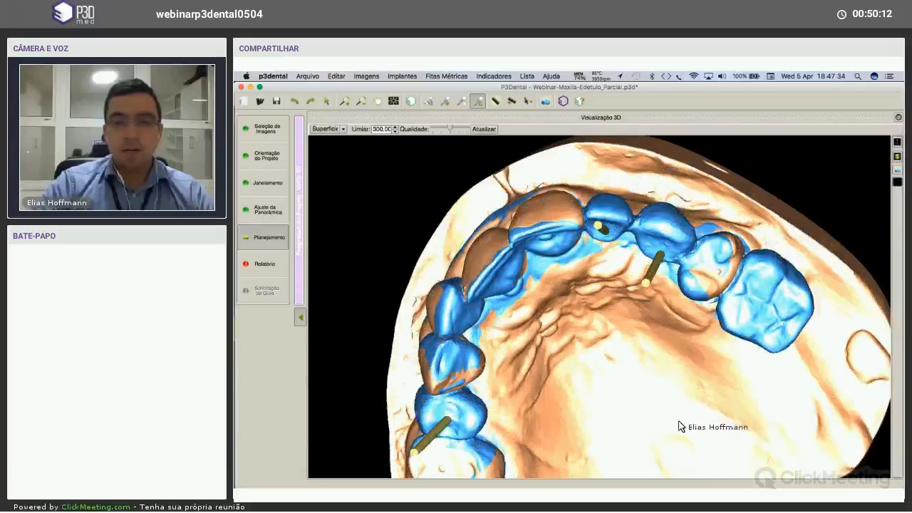
left_click_drag(629, 208, 629, 205)
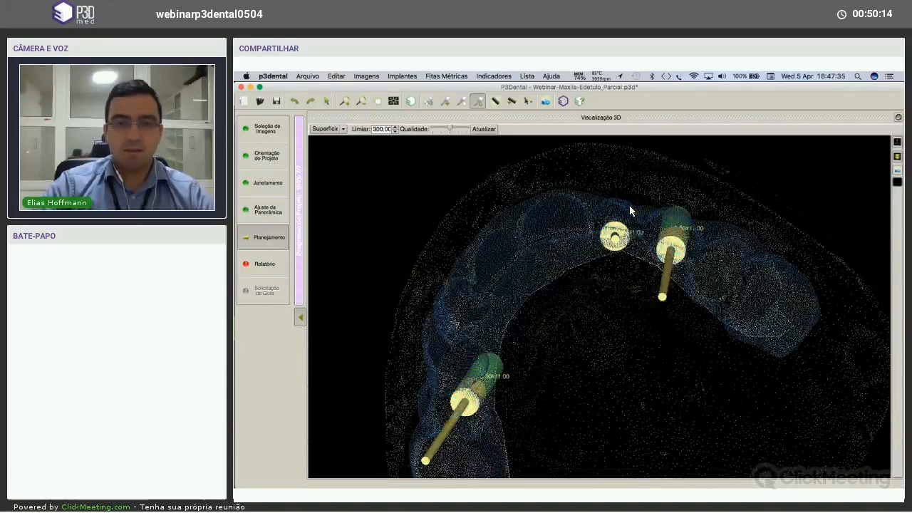
left_click_drag(680, 358, 706, 387)
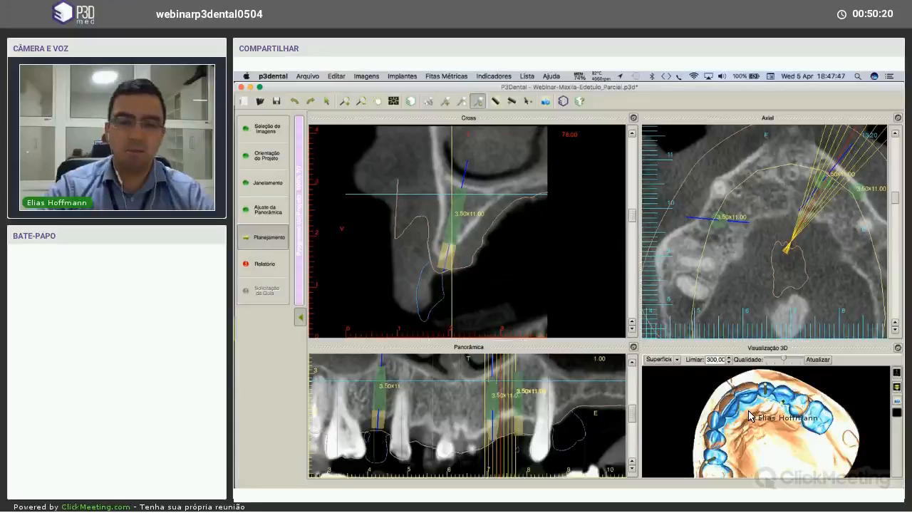
left_click_drag(748, 415, 749, 416)
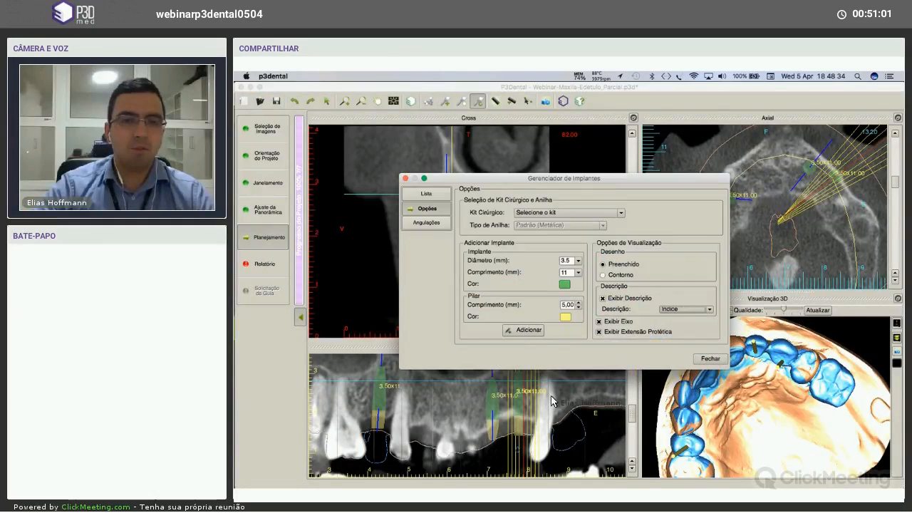
Label the implants by index and align implants 1 and 3 with implant 2.
left_click(709, 359)
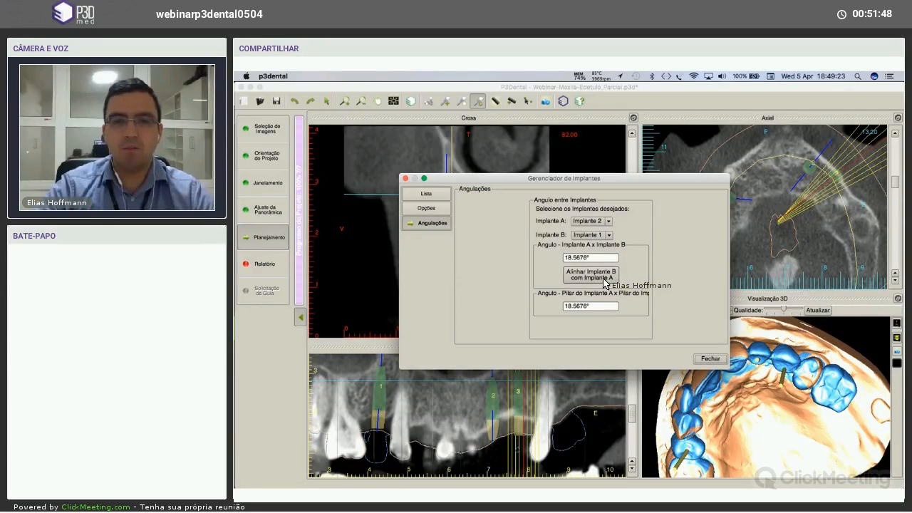
left_click(602, 278)
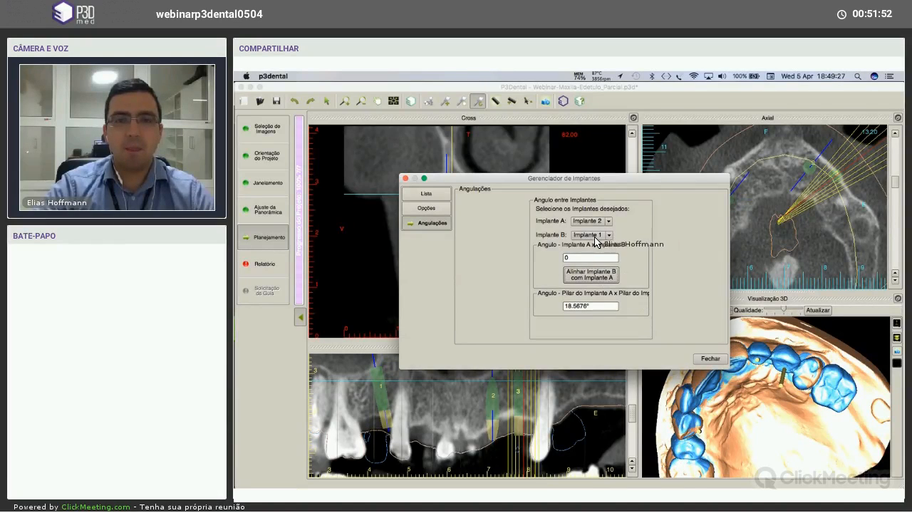
left_click(591, 235)
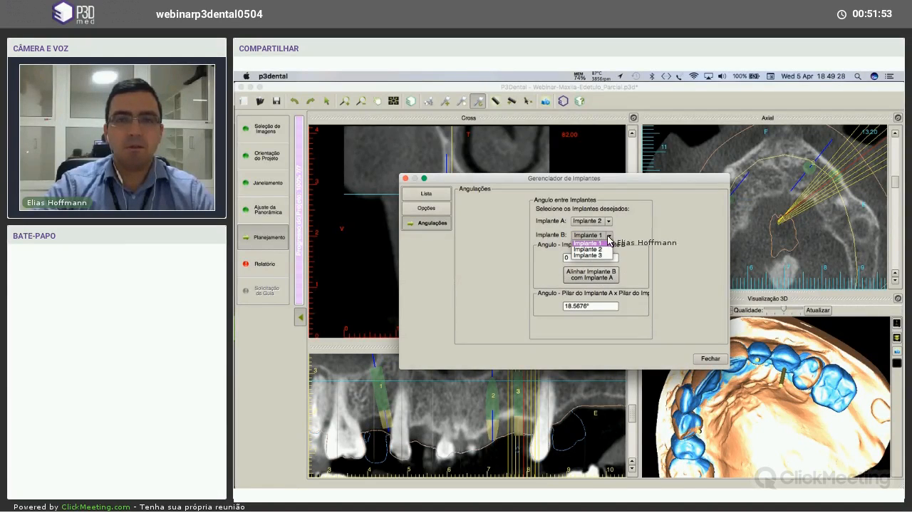
left_click(484, 321)
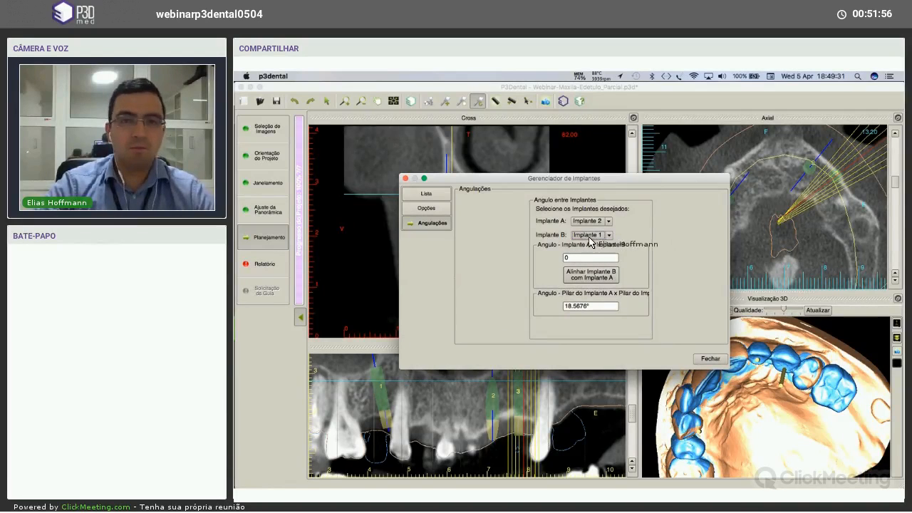
left_click(591, 235)
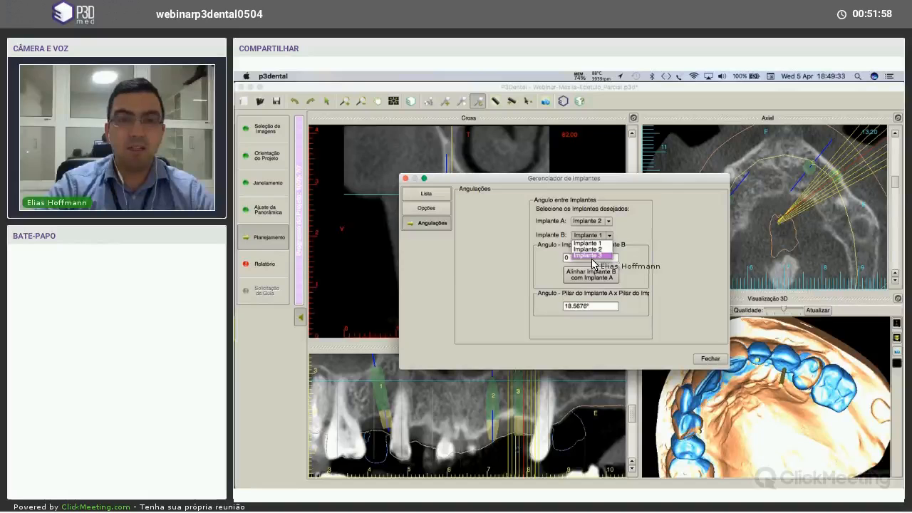
left_click(591, 257)
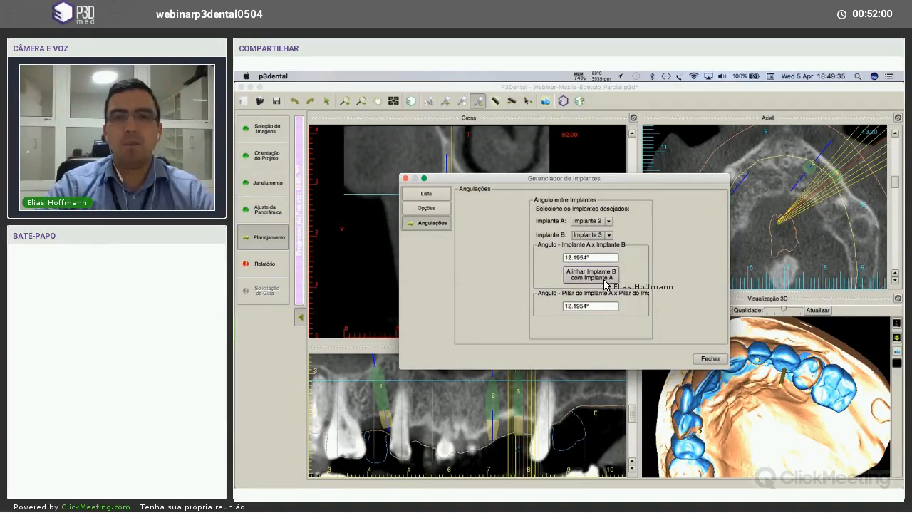
left_click(605, 278)
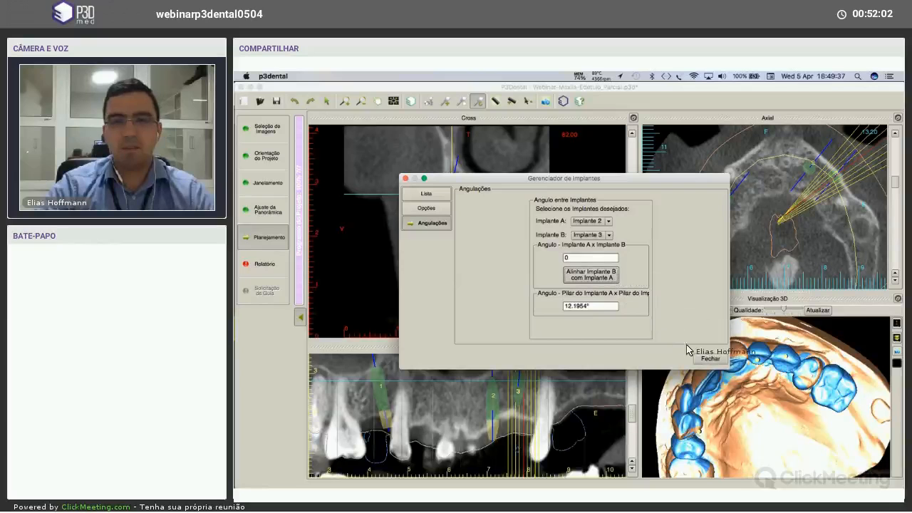
left_click(711, 358)
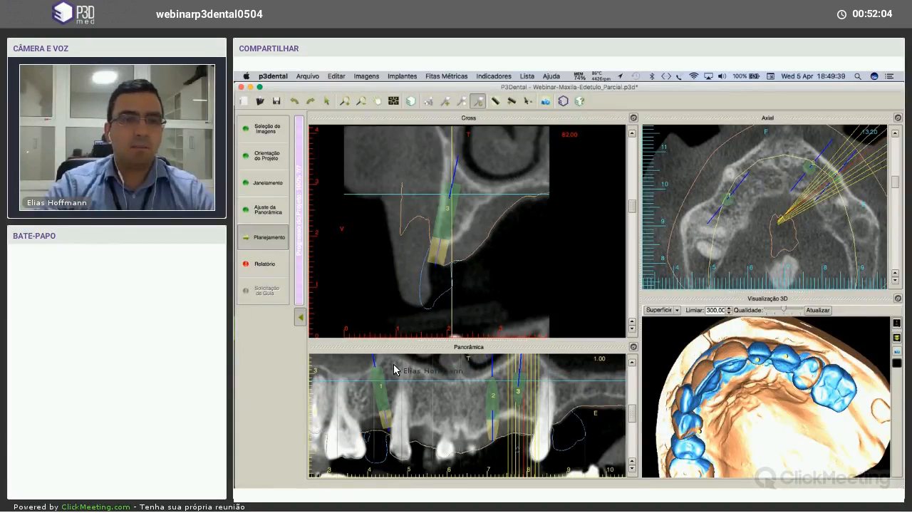
Straighten implant 1 in the panoramic view and check the axes of all three implants from several angles in the enlarged 3D view.
left_click_drag(379, 375, 384, 377)
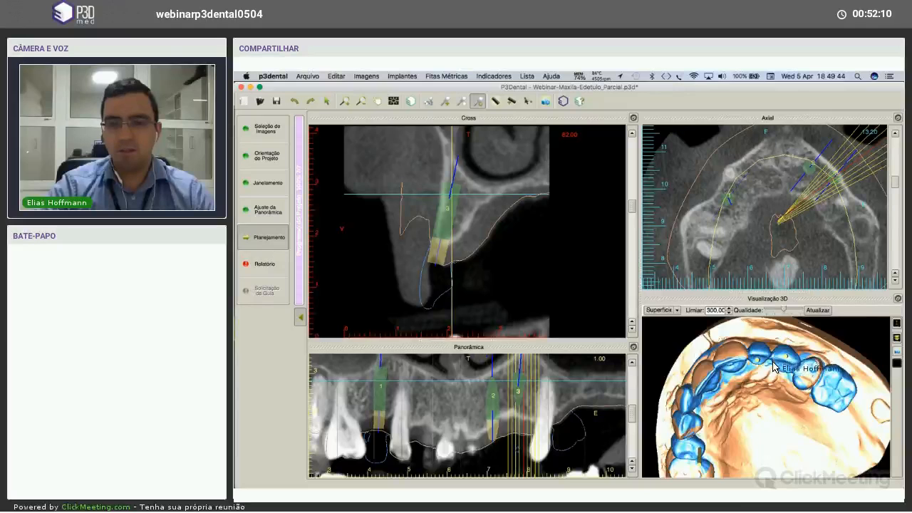
left_click_drag(774, 362, 806, 347)
double_click(717, 298)
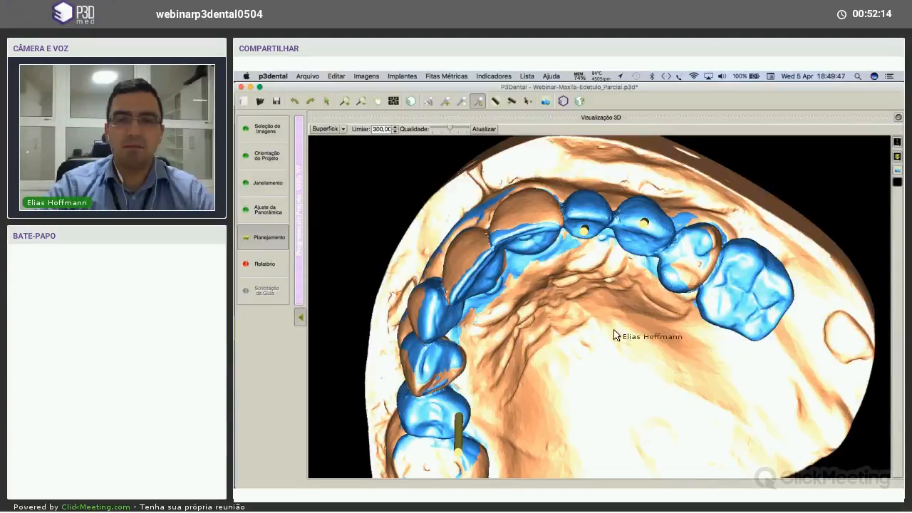
left_click_drag(604, 252, 633, 360)
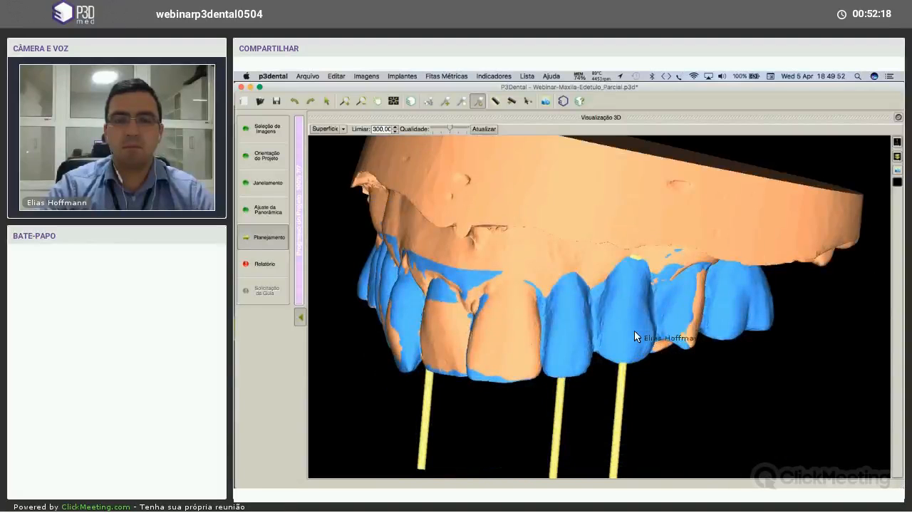
middle_click_drag(634, 308, 636, 298)
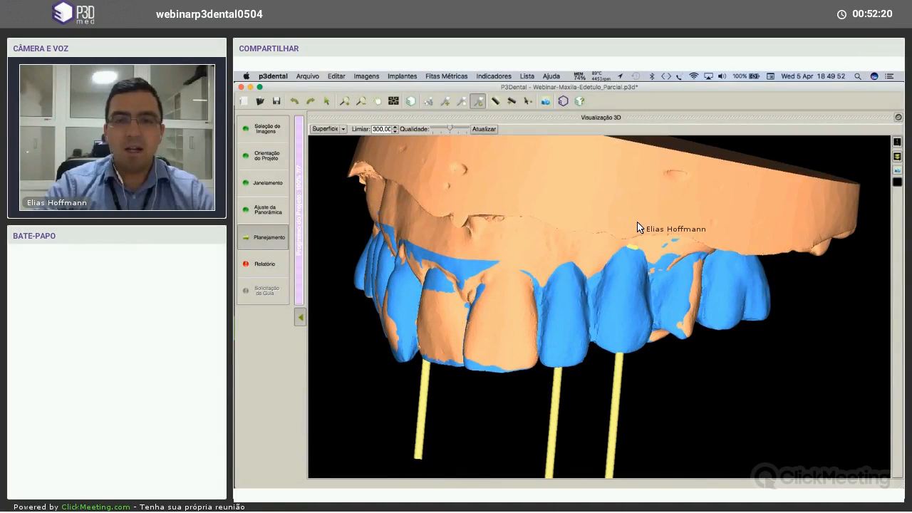
left_click_drag(641, 236, 759, 184)
left_click_drag(883, 128, 818, 181)
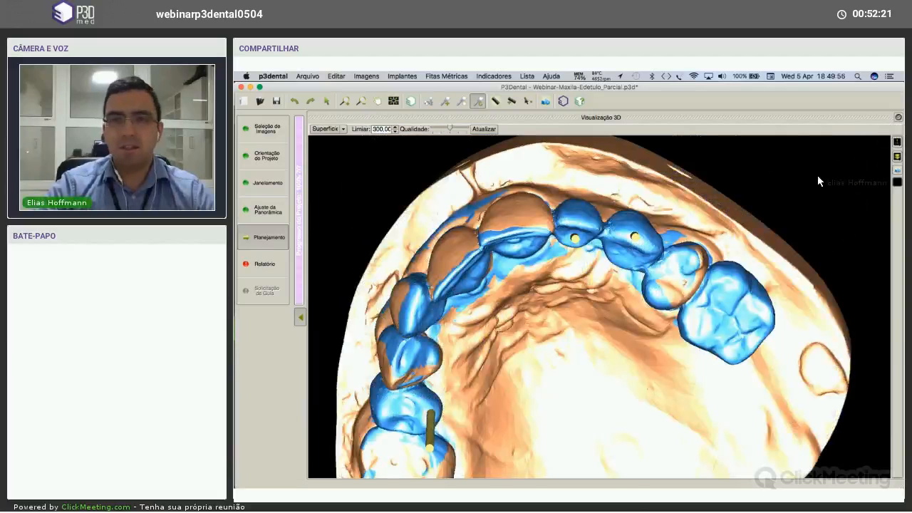
double_click(467, 116)
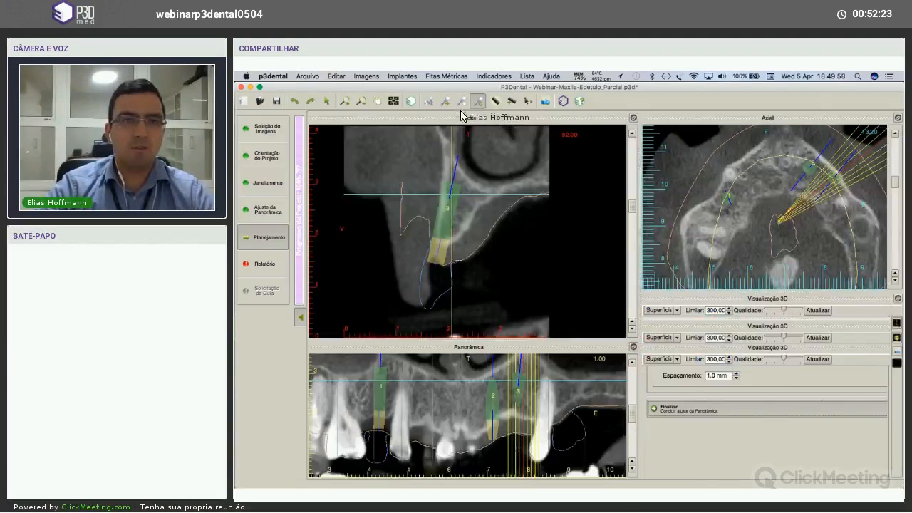
Move implant 3 palatally in cross-section 82 and refine its position slightly apically in cross-section 81.
right_click(447, 215)
left_click_drag(446, 220, 457, 219)
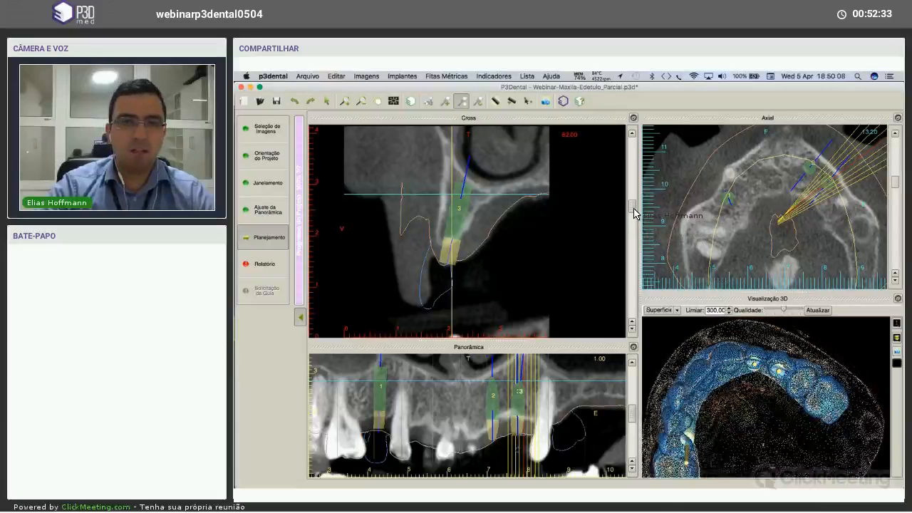
left_click_drag(633, 208, 634, 208)
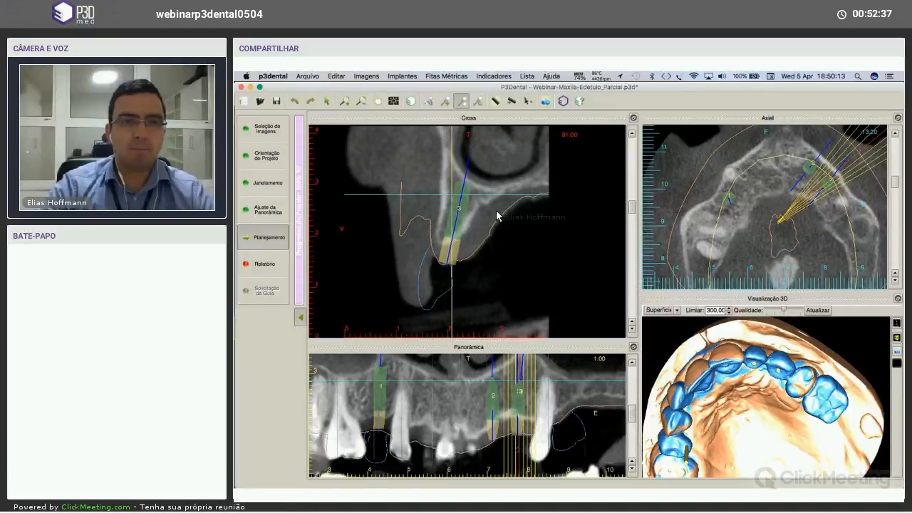
left_click_drag(460, 218, 457, 217)
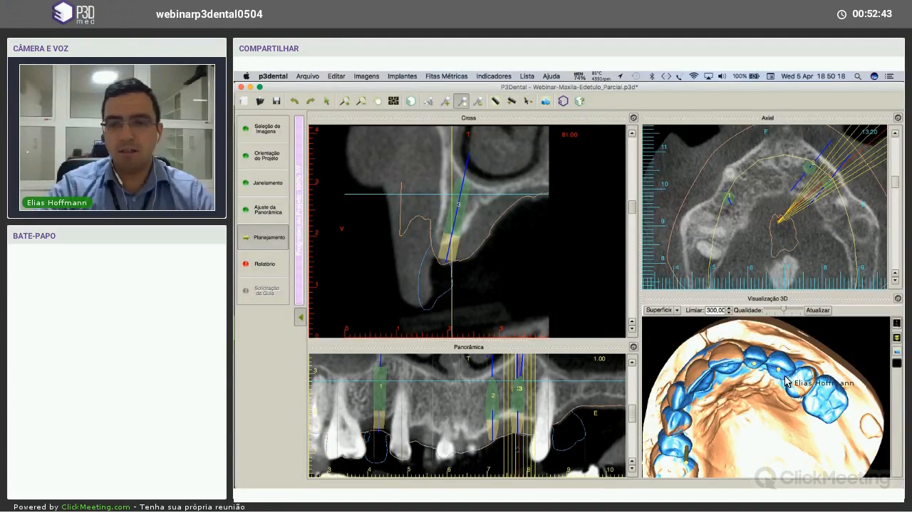
Shift implant 3 slightly distally in the panoramic view and check where the implant axes emerge through the wax-up in the enlarged 3D view.
left_click_drag(786, 385, 553, 433)
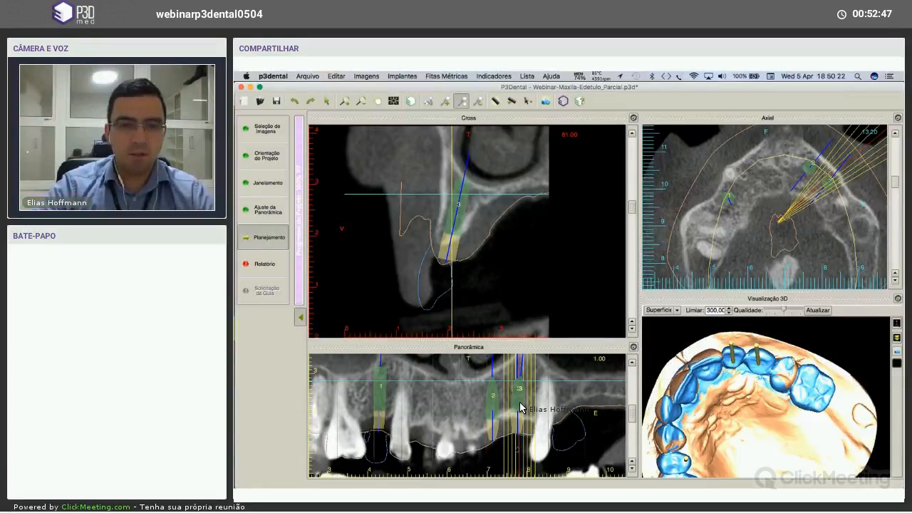
left_click_drag(518, 407, 520, 408)
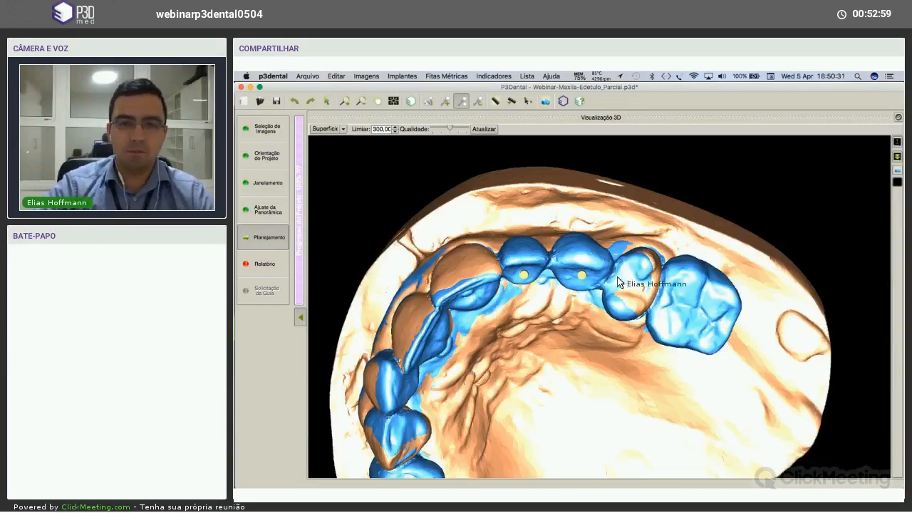
left_click_drag(619, 264, 680, 256)
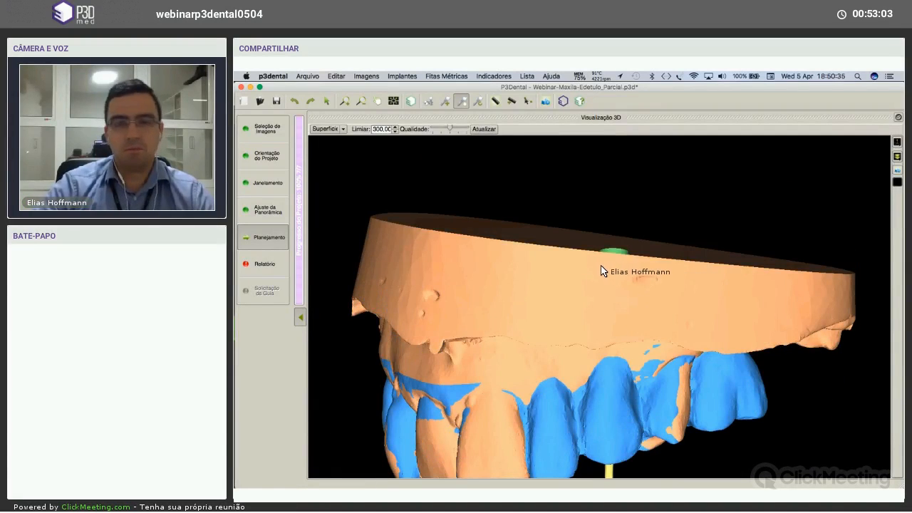
left_click_drag(600, 284, 636, 264)
left_click_drag(624, 336, 592, 286)
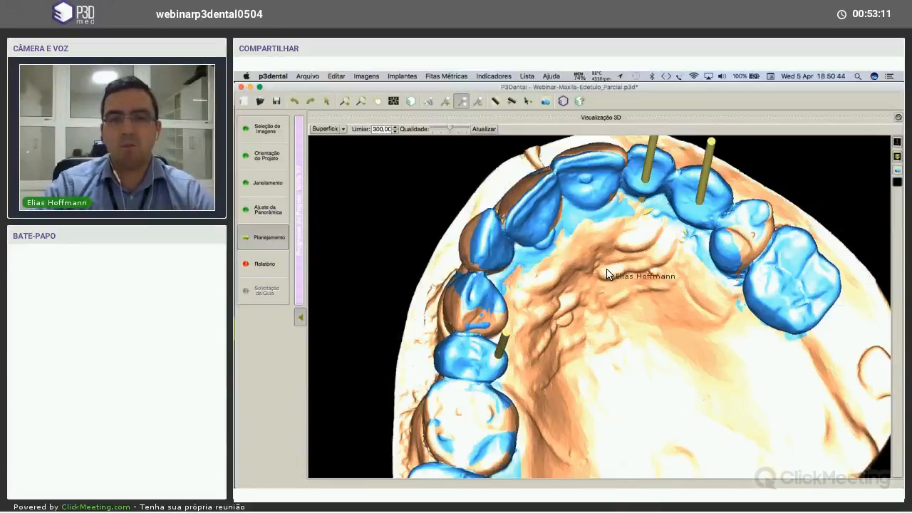
mouse_move(887, 136)
left_mouse_down()
mouse_move(831, 190)
mouse_move(806, 187)
mouse_move(894, 127)
left_mouse_up()
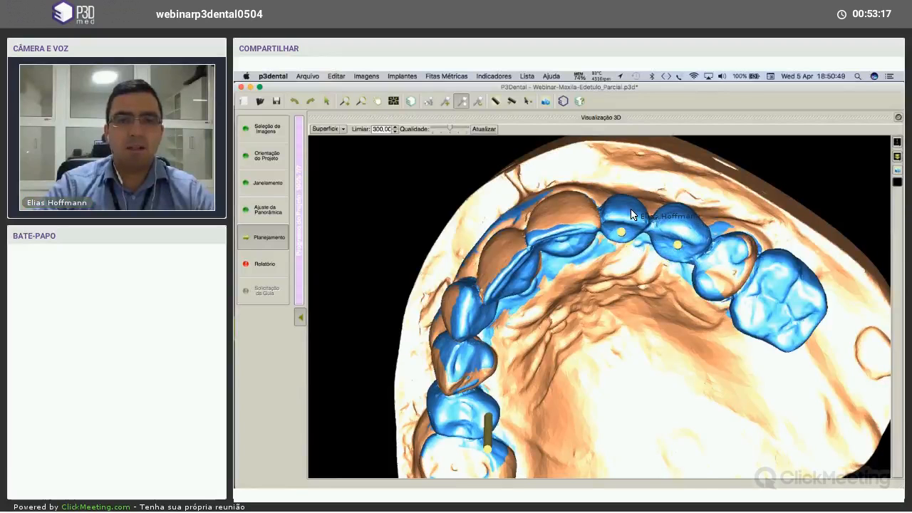
left_click(898, 118)
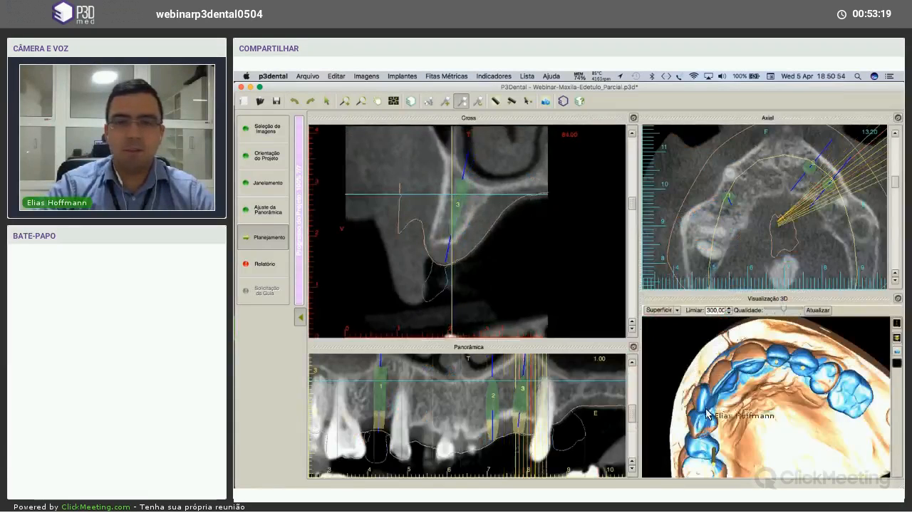
Go to cross-section 44 and refine the tilt and position of implant 1 against the bone and wax-up.
scroll(630, 214, "down", 2)
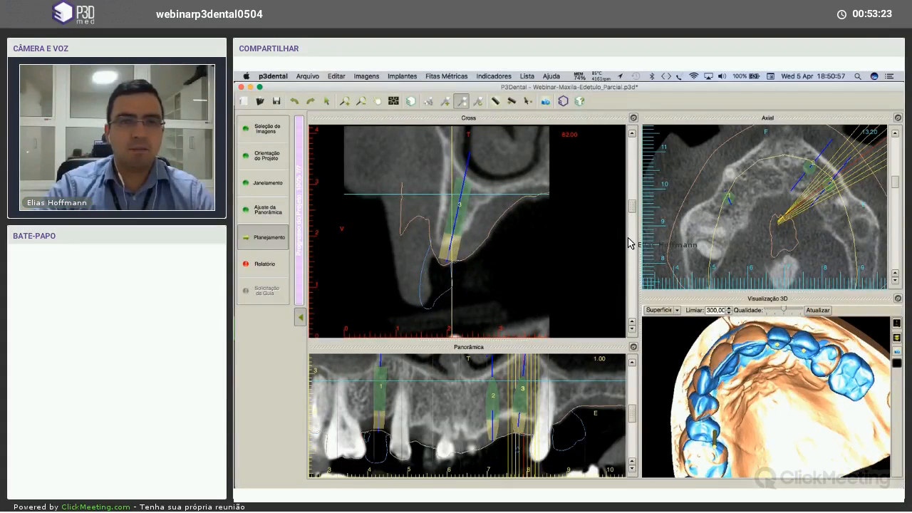
left_click_drag(629, 240, 630, 260)
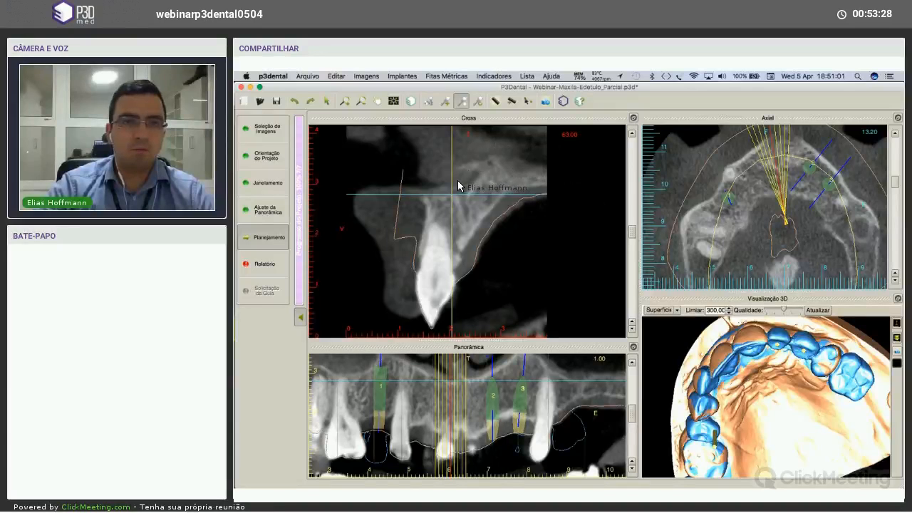
scroll(459, 186, "down", 19)
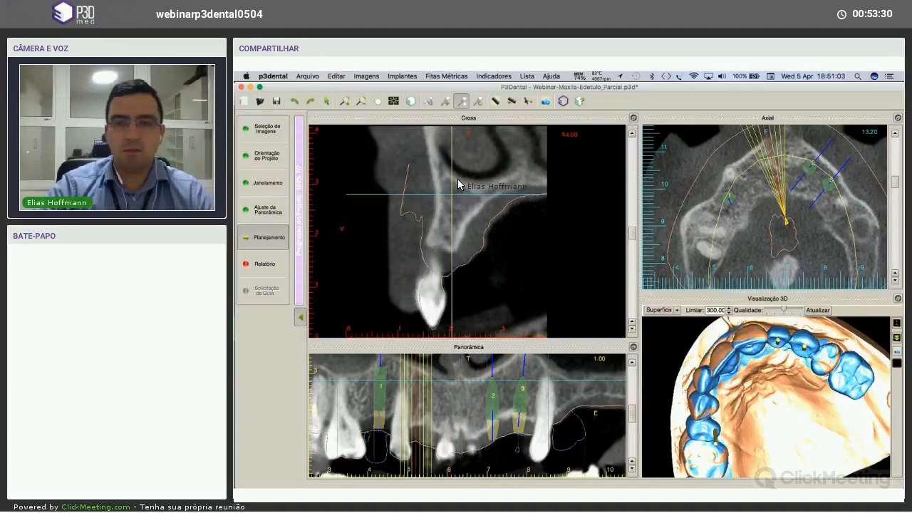
left_click(478, 101)
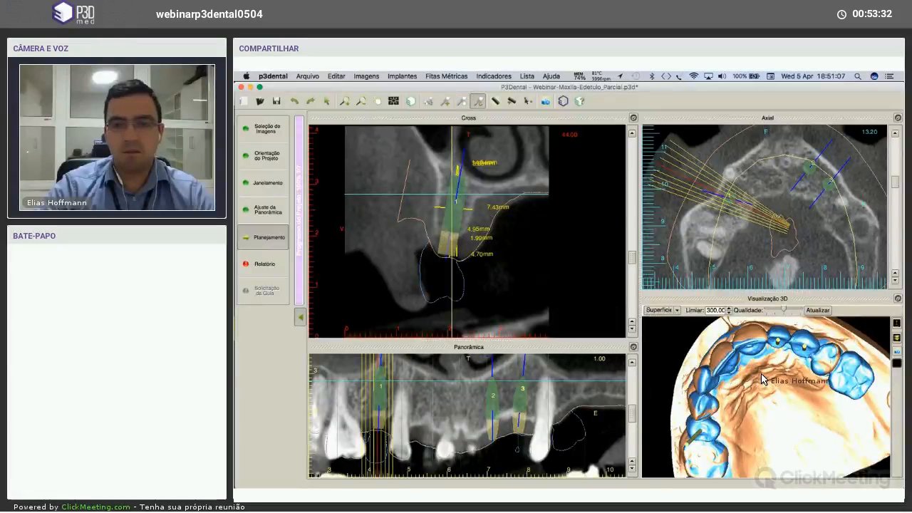
left_click(461, 101)
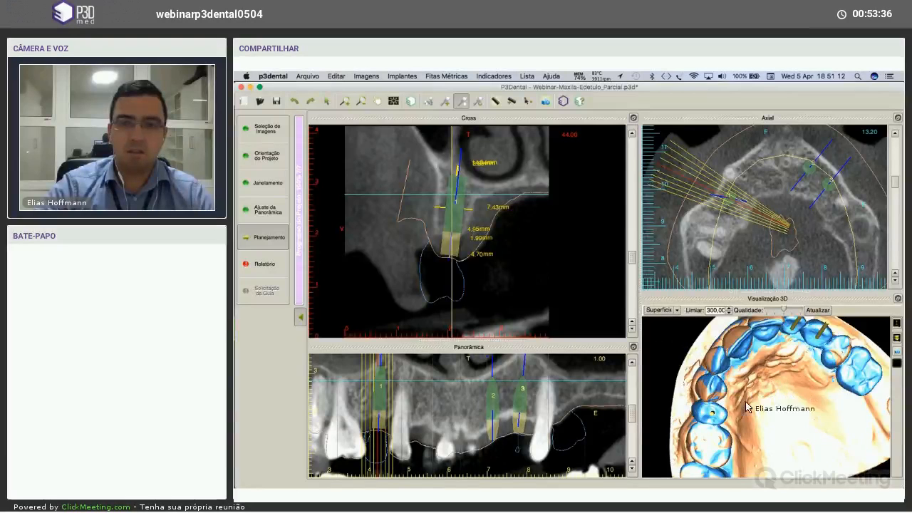
left_click(380, 405)
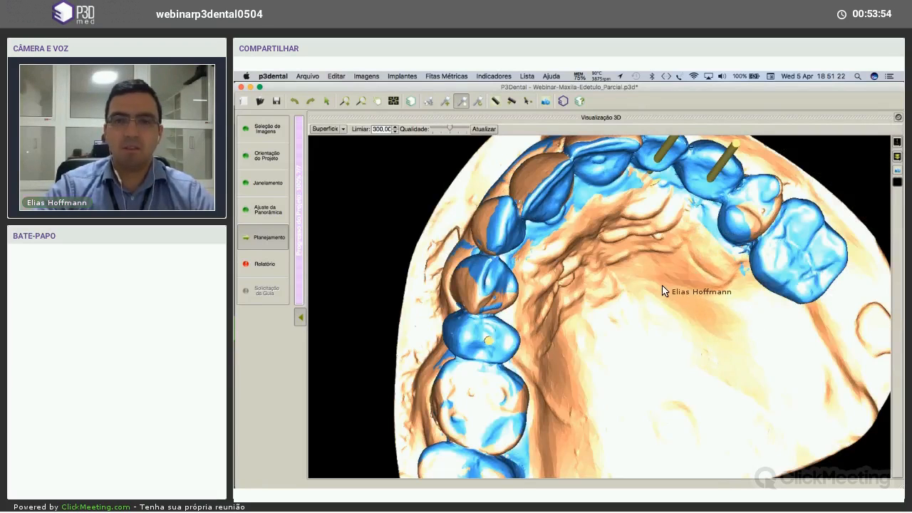
Show the reconstructed maxilla in the enlarged 3D view and make the digitised model and wax-up almost fully transparent.
left_click_drag(662, 291, 652, 311)
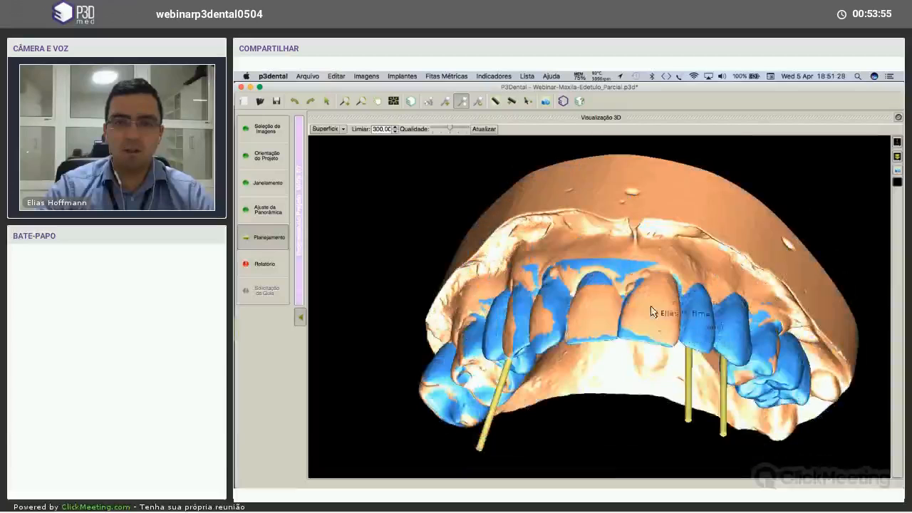
left_click(546, 102)
left_click(696, 228)
left_click(709, 349)
left_click_drag(587, 201, 612, 237)
left_click(546, 101)
left_click(598, 236)
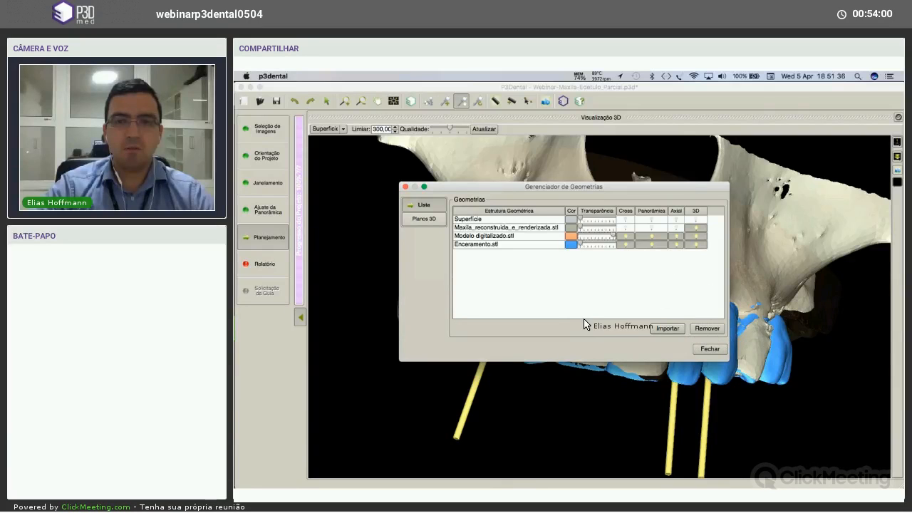
left_click(709, 349)
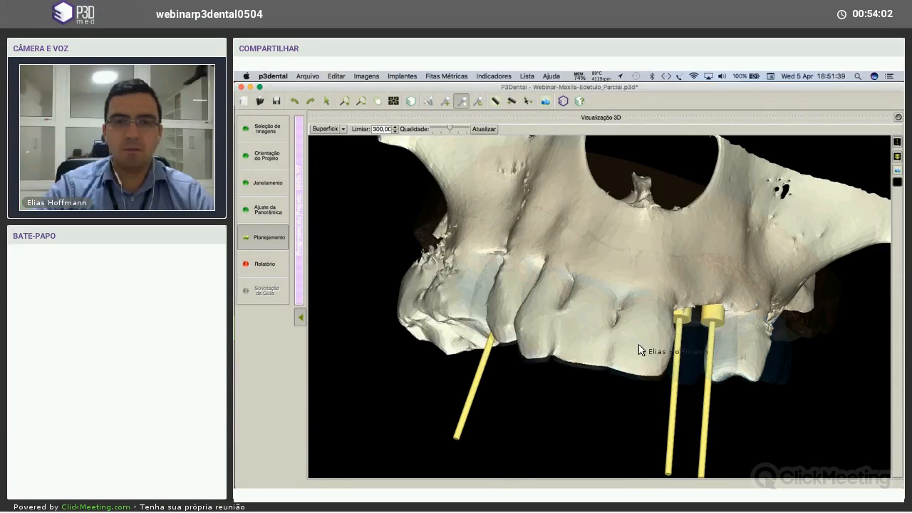
left_click_drag(587, 256, 587, 255)
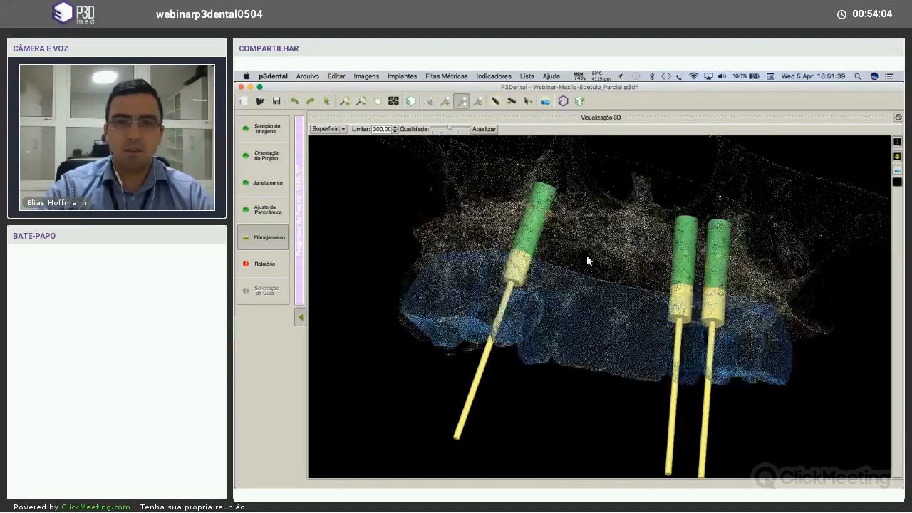
left_click_drag(645, 279, 561, 206)
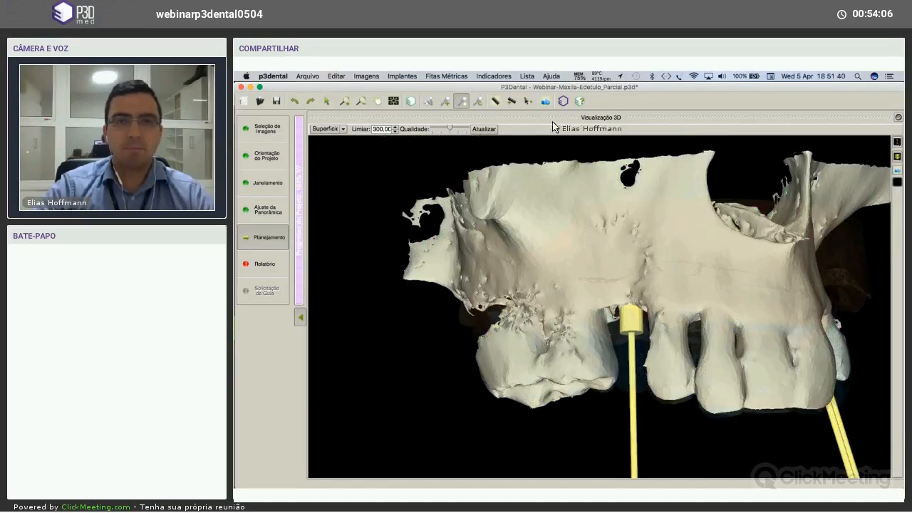
Make the reconstructed maxilla semi-transparent and hide the digitised model and wax-up in the 3D view.
key("super+g")
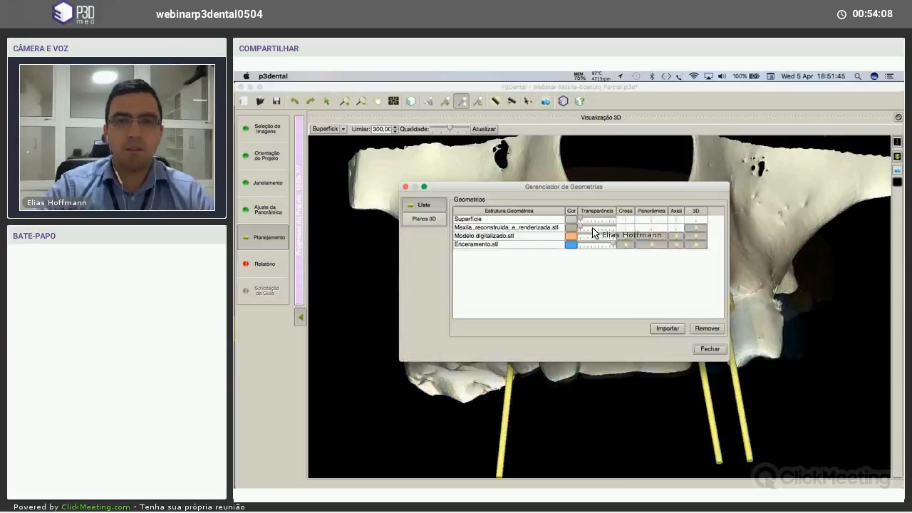
left_click(691, 227)
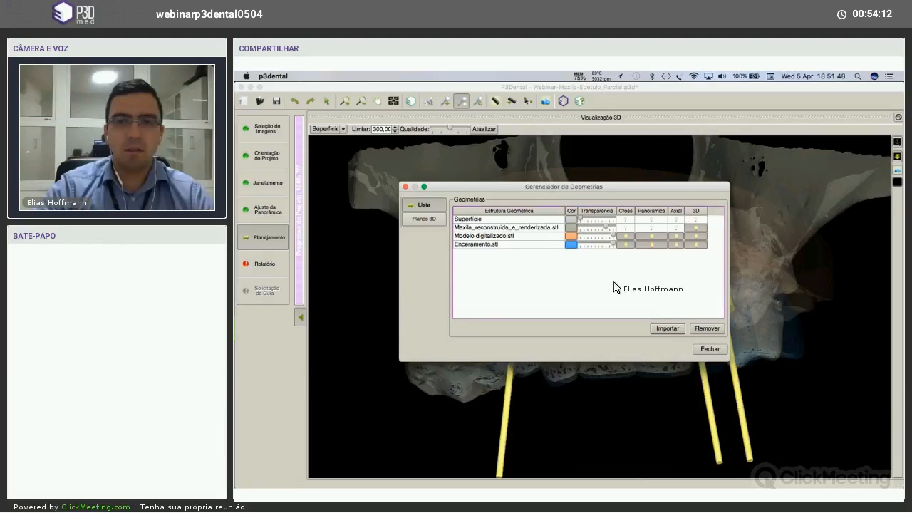
left_click(710, 349)
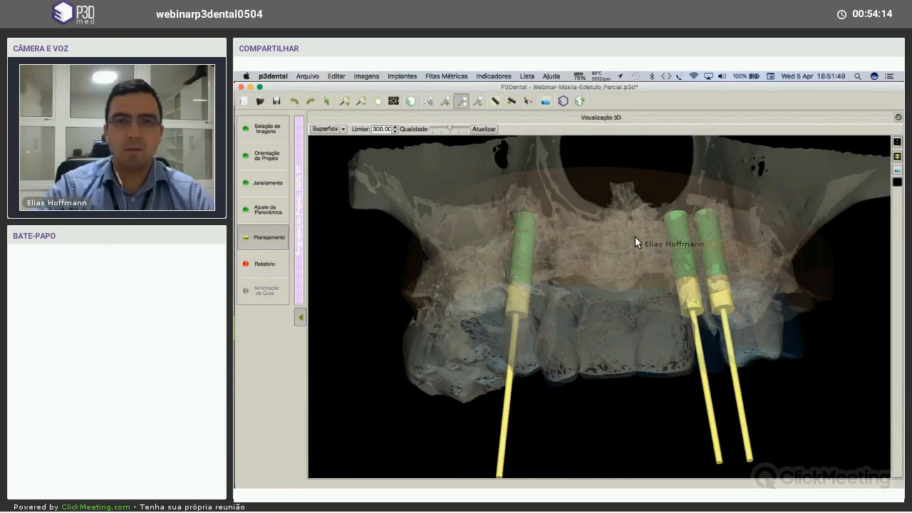
left_click_drag(696, 253, 763, 268)
left_click(546, 101)
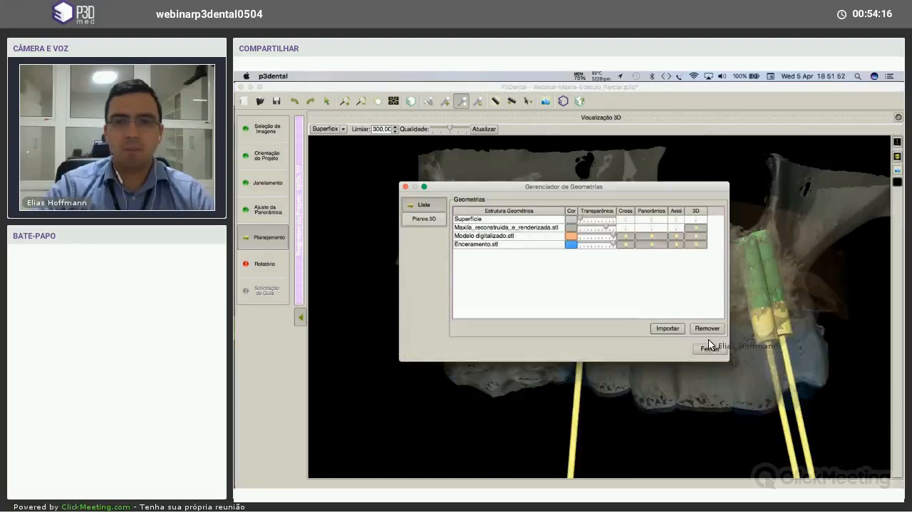
left_click(696, 236)
left_click(696, 244)
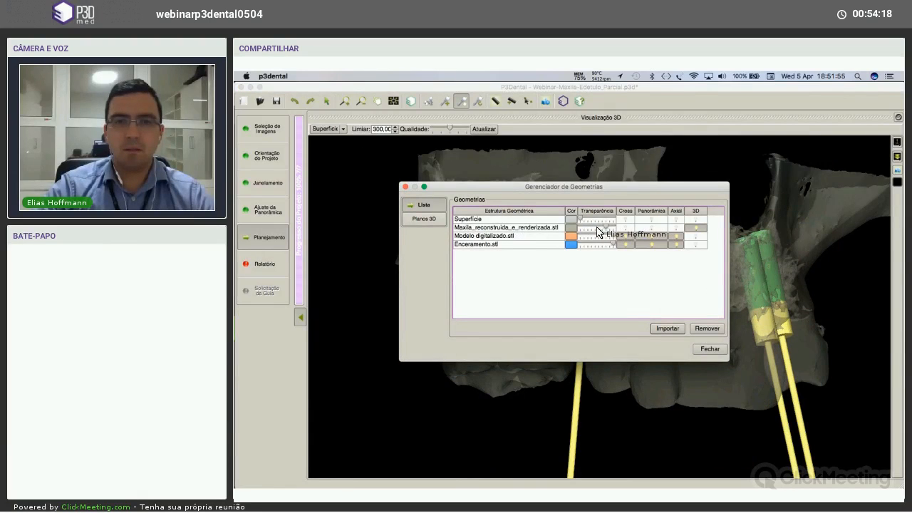
left_click_drag(597, 228, 595, 228)
left_click(705, 348)
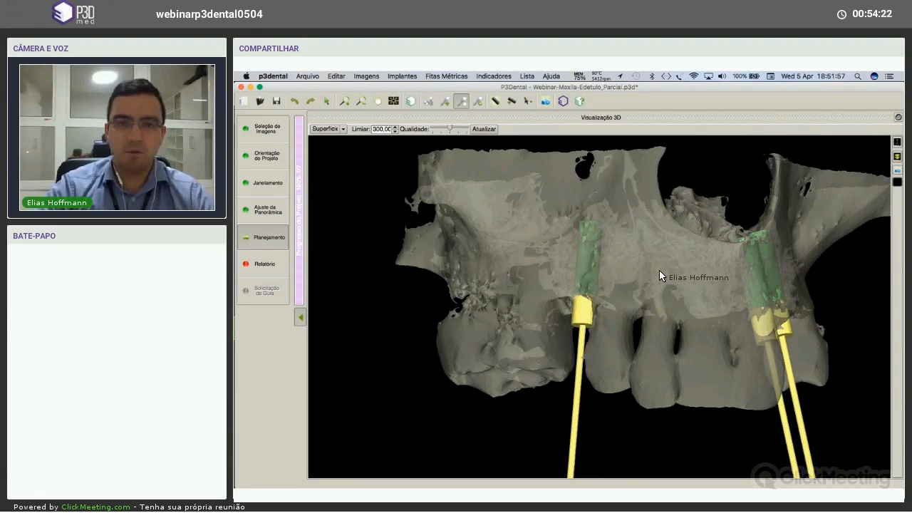
Inspect the implants inside the semi-transparent maxilla from several angles and restore all three geometries to visible and fully opaque.
scroll(538, 284, "up", 3)
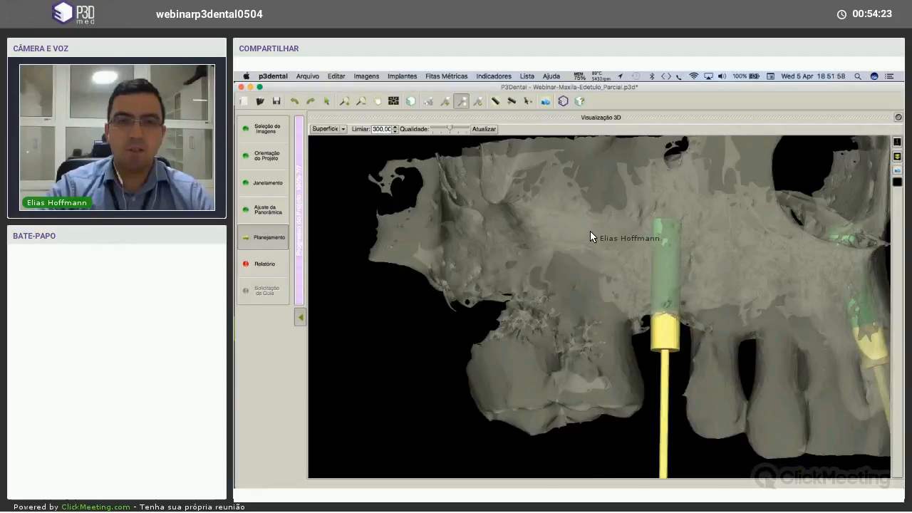
left_click_drag(590, 231, 592, 233)
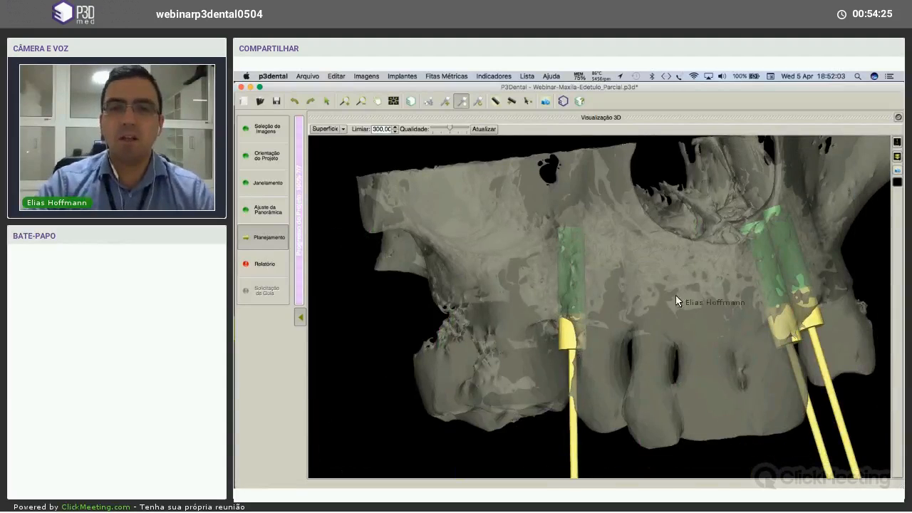
left_click_drag(653, 290, 726, 293)
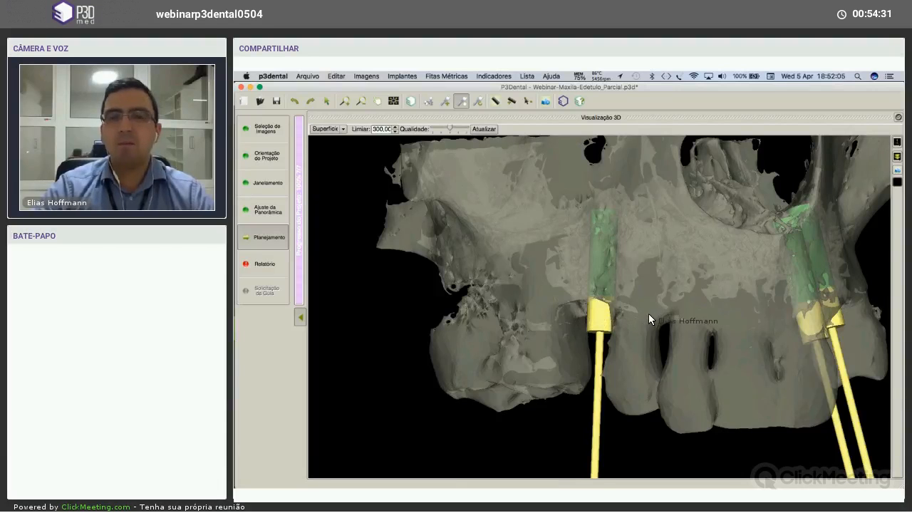
left_click_drag(650, 315, 567, 283)
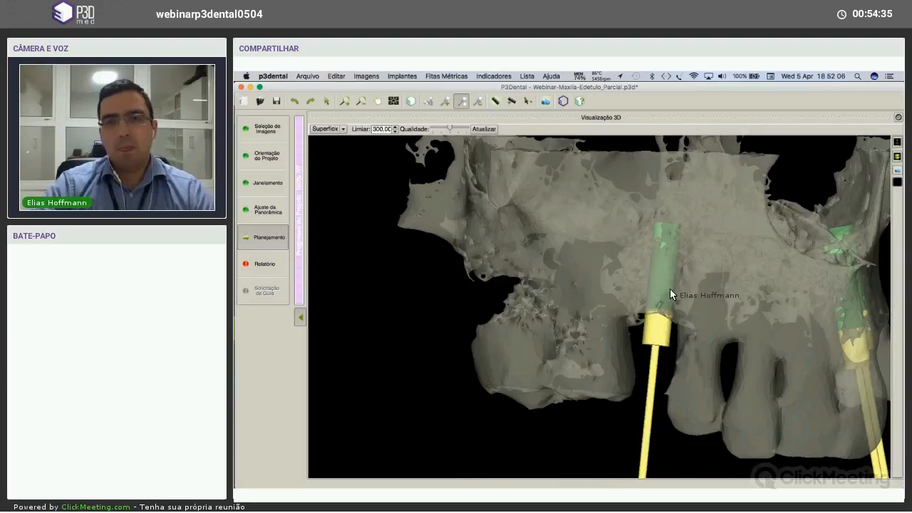
left_click_drag(672, 295, 607, 242)
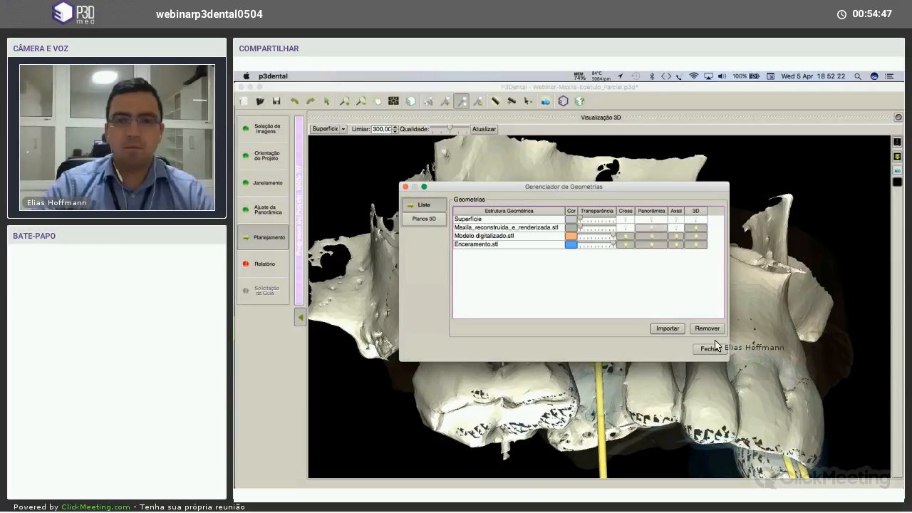
left_click_drag(613, 243, 524, 230)
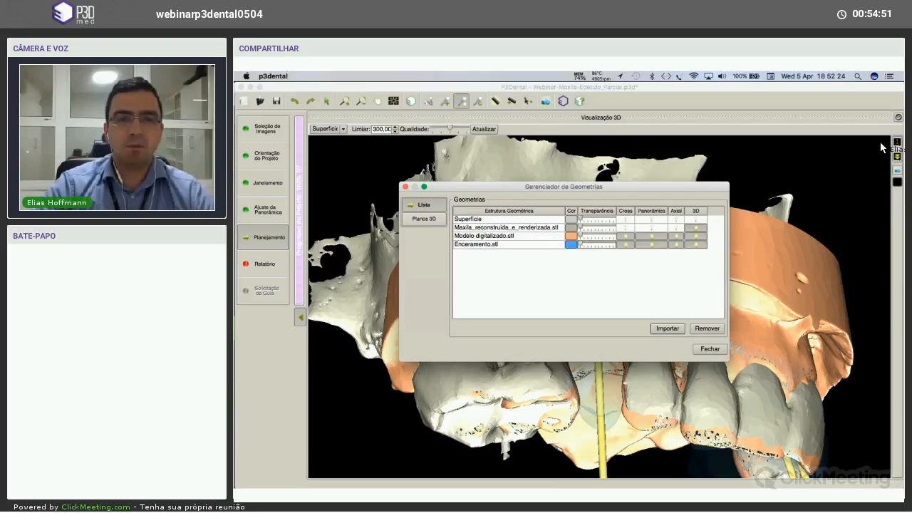
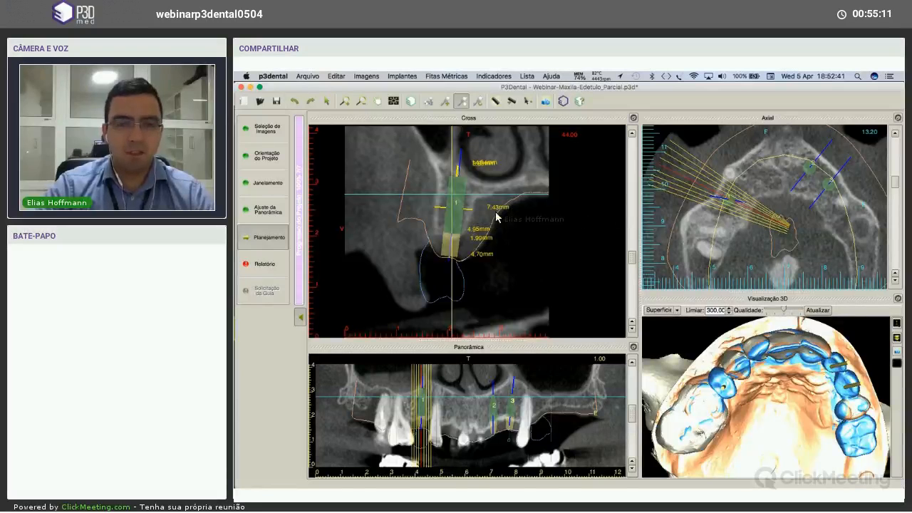
In the implant manager options, try the surgical kit Outro and change the kit selection to Neodent - Neoguide.
left_click(426, 209)
left_click(539, 212)
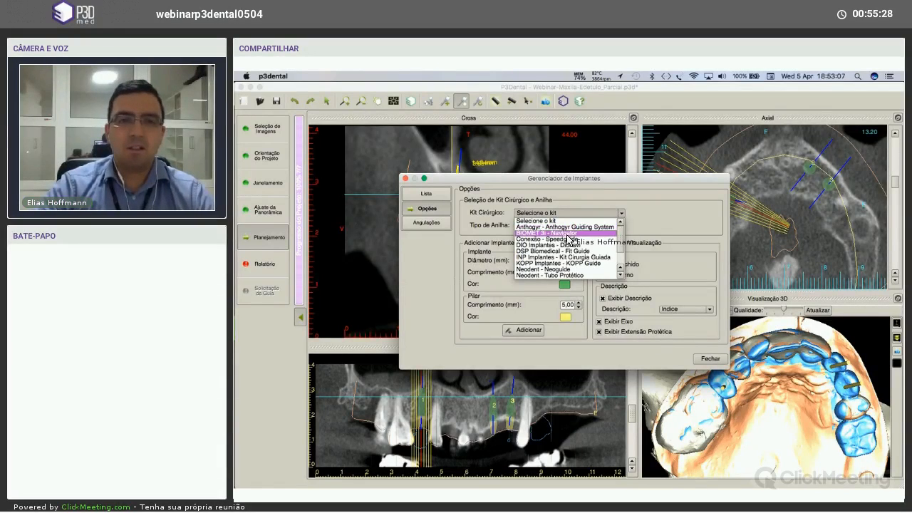
scroll(569, 236, "down", 3)
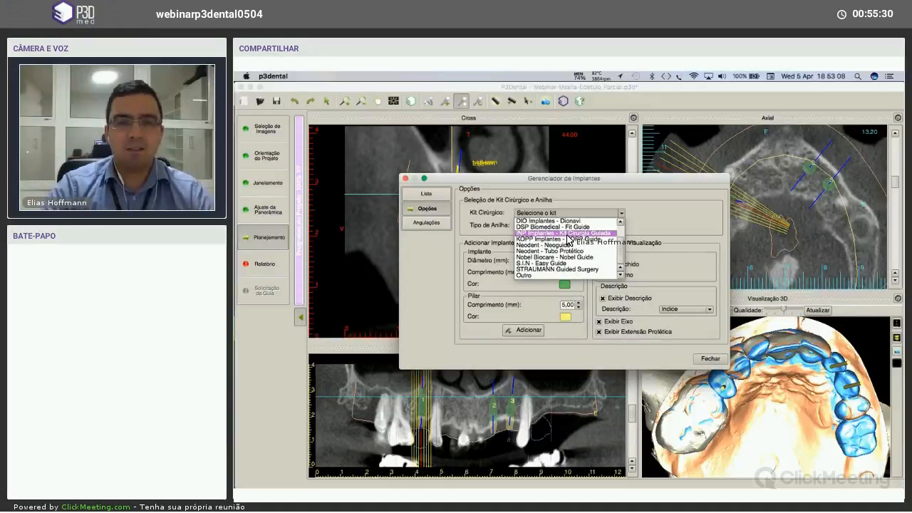
left_click(532, 280)
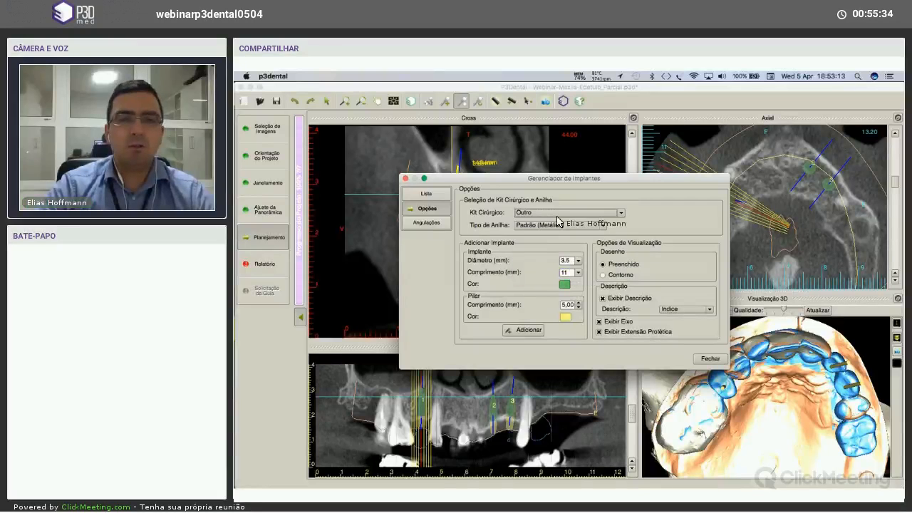
left_click(610, 213)
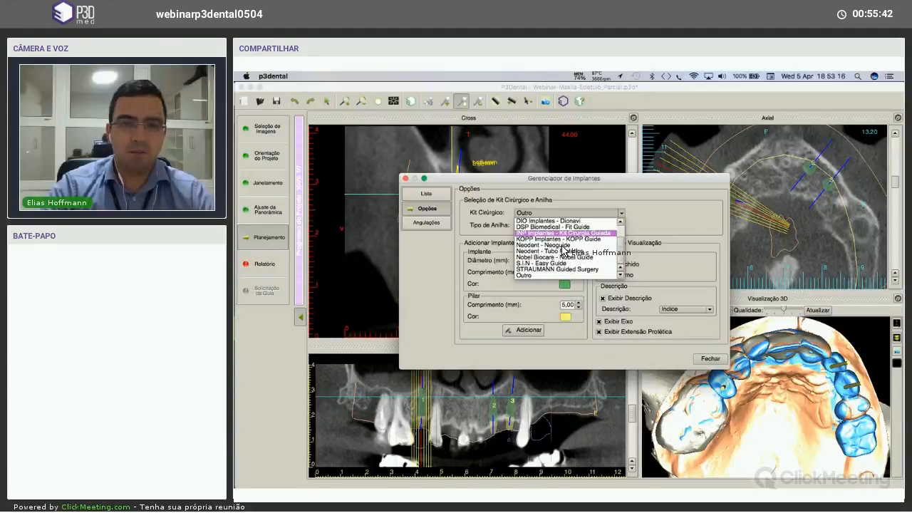
left_click(563, 246)
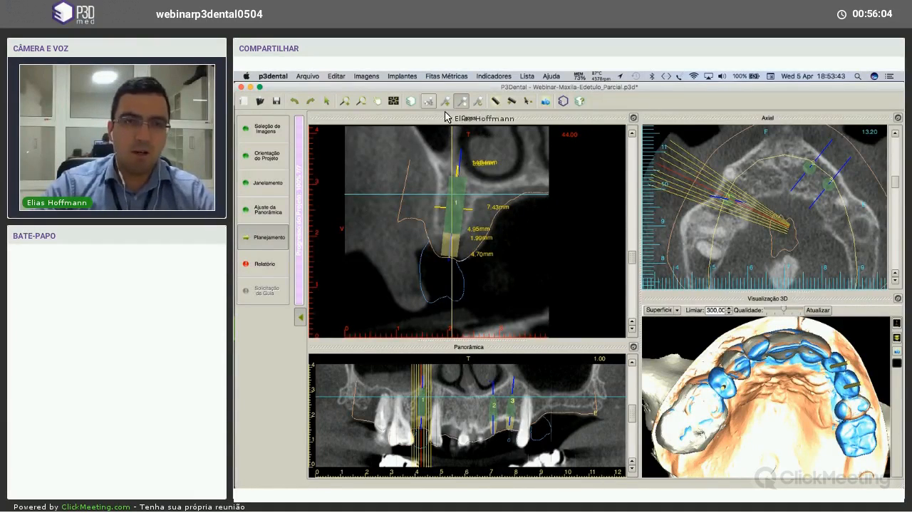
Turn on the display of the guide sleeves (Anilha) for Implante 1, 2 and 3 in the implant manager.
left_click(427, 100)
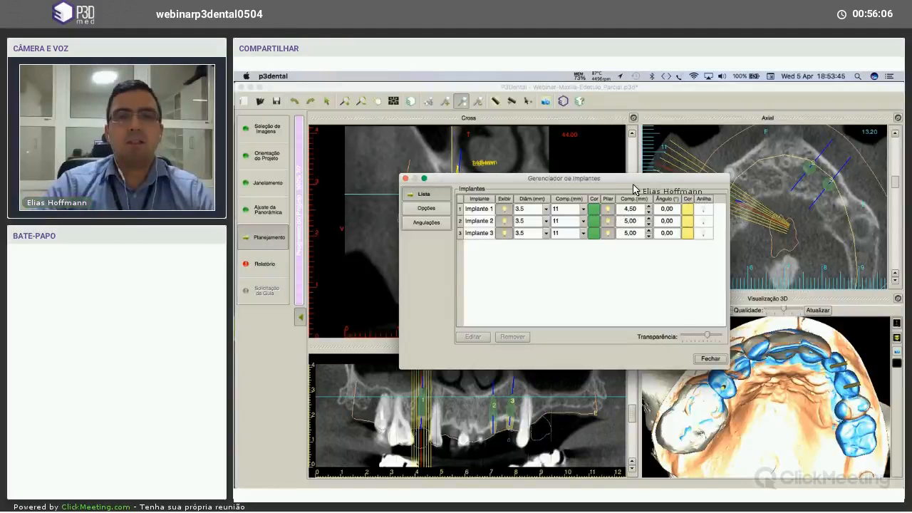
left_click_drag(658, 181, 740, 199)
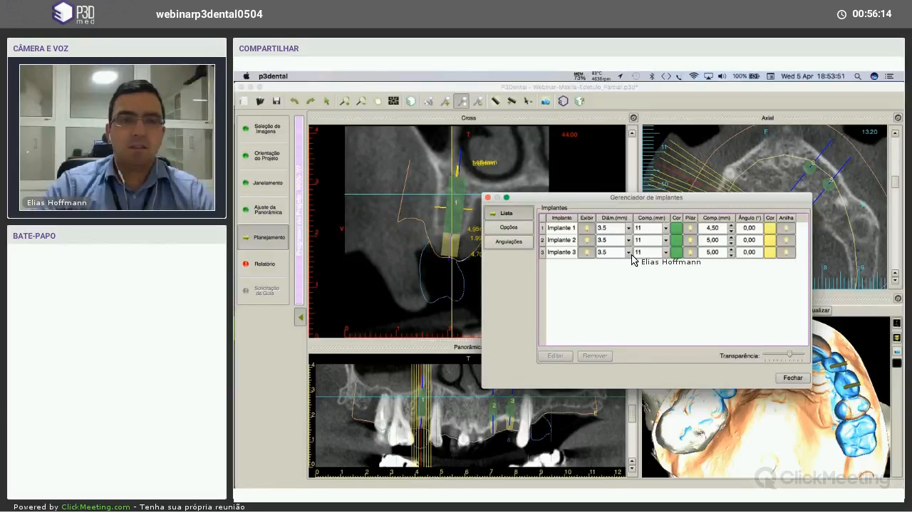
mouse_move(637, 262)
left_mouse_down()
mouse_move(629, 206)
mouse_move(639, 214)
mouse_move(637, 262)
left_mouse_up()
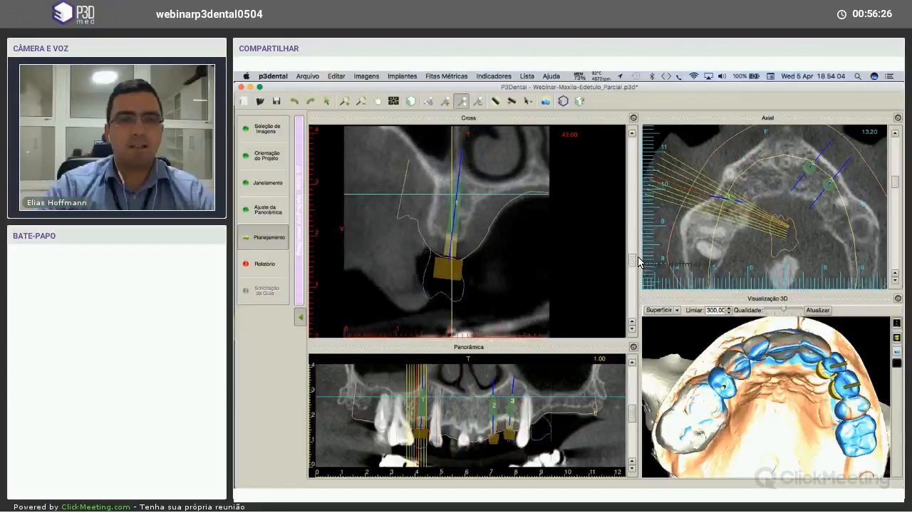
scroll(489, 229, "down", 1)
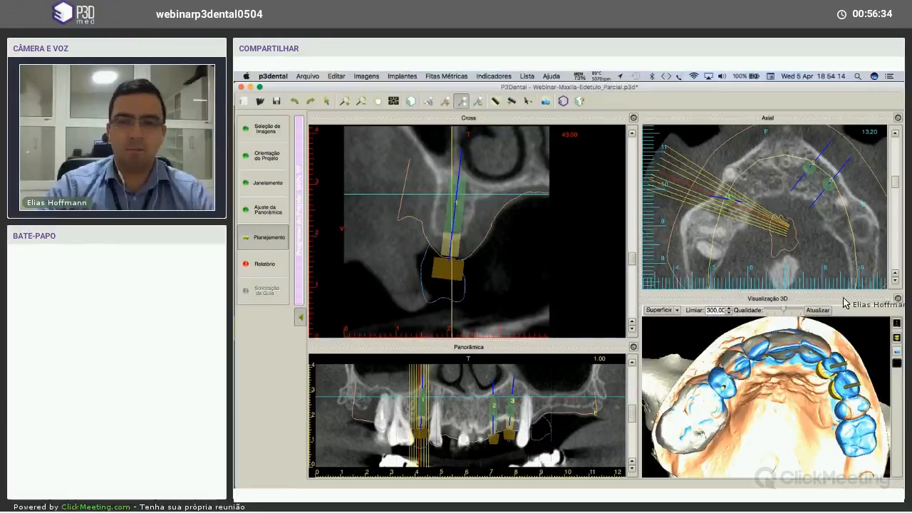
In the enlarged 3D view, hide the wax-up and the reconstructed maxilla so only the digitised model remains with the sleeves.
left_click(898, 298)
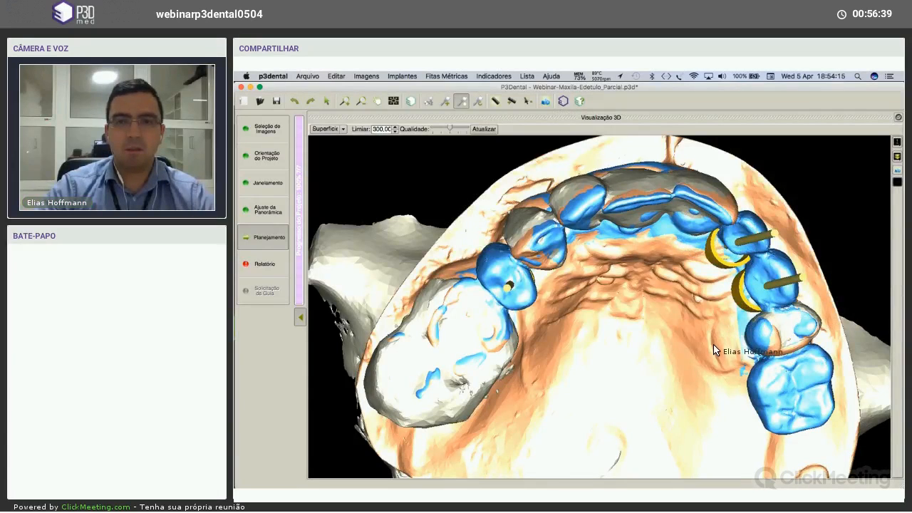
left_click(546, 101)
left_click(696, 245)
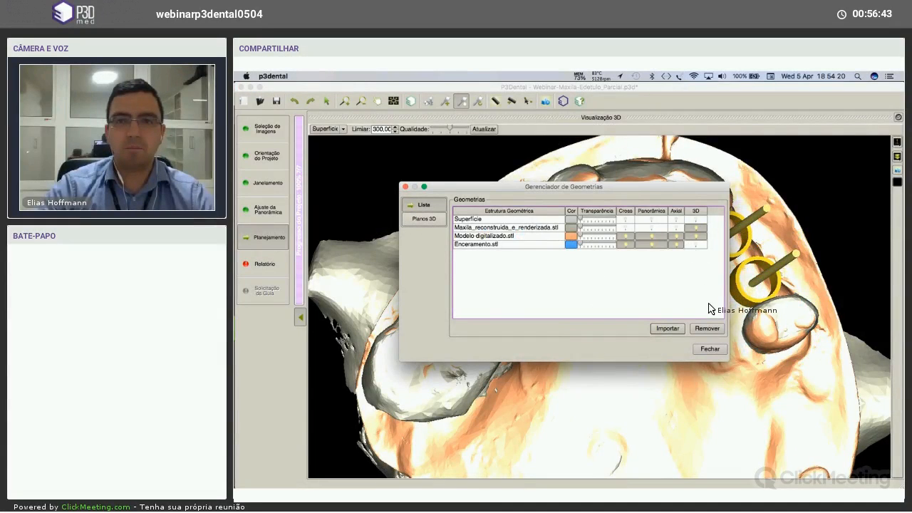
left_click(709, 349)
left_click_drag(614, 302, 597, 286)
left_click(546, 101)
left_click(696, 228)
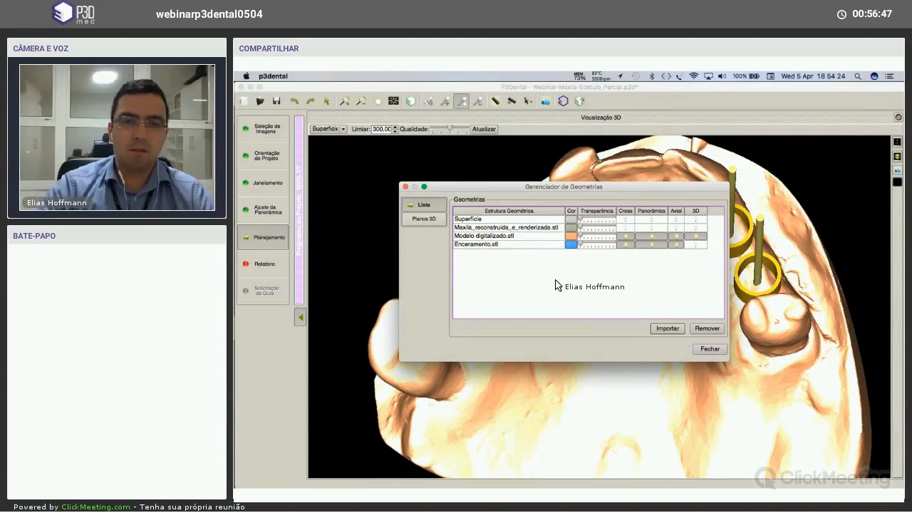
key("Escape")
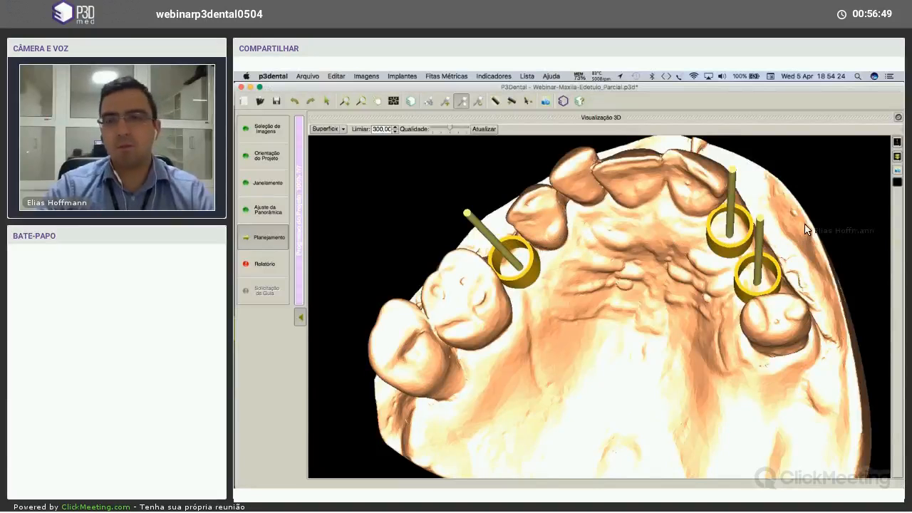
Examine the three guide sleeves on the digitised model from several angles, checking their clearance to each other and the adjacent teeth.
left_click_drag(778, 224, 543, 244)
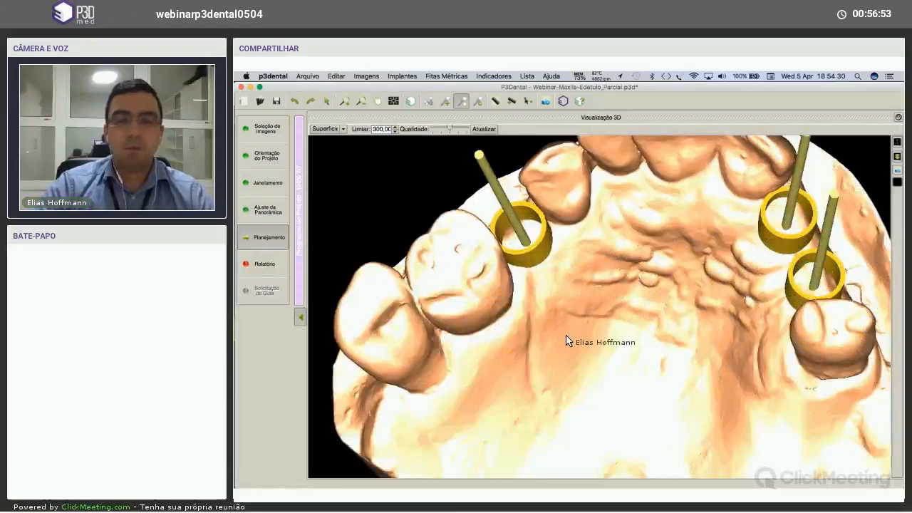
left_click_drag(559, 345, 559, 345)
middle_click_drag(559, 345, 543, 326)
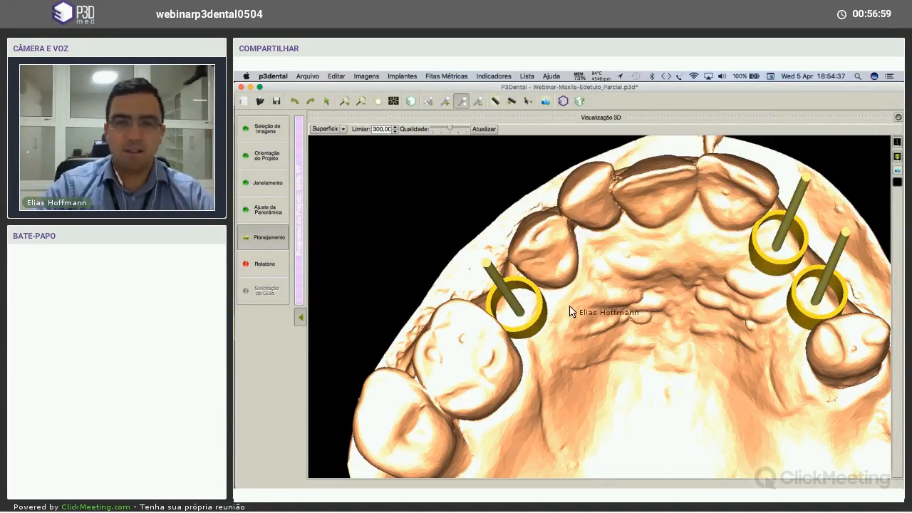
left_click_drag(536, 305, 617, 310)
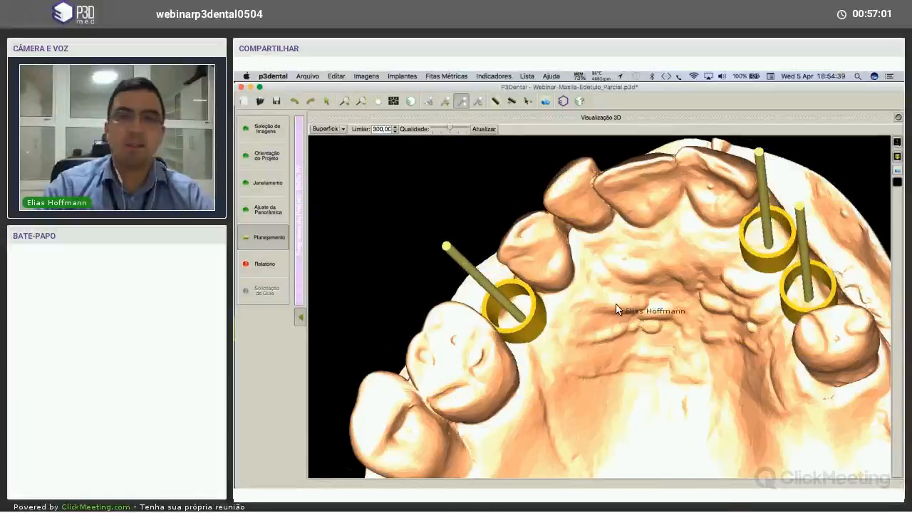
left_click_drag(644, 255, 557, 308)
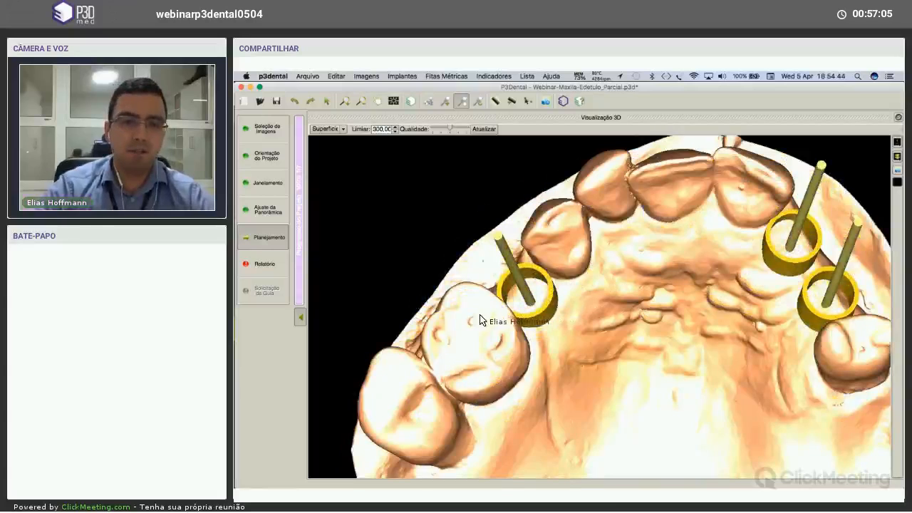
left_click_drag(476, 318, 557, 289)
left_click_drag(645, 308, 603, 268)
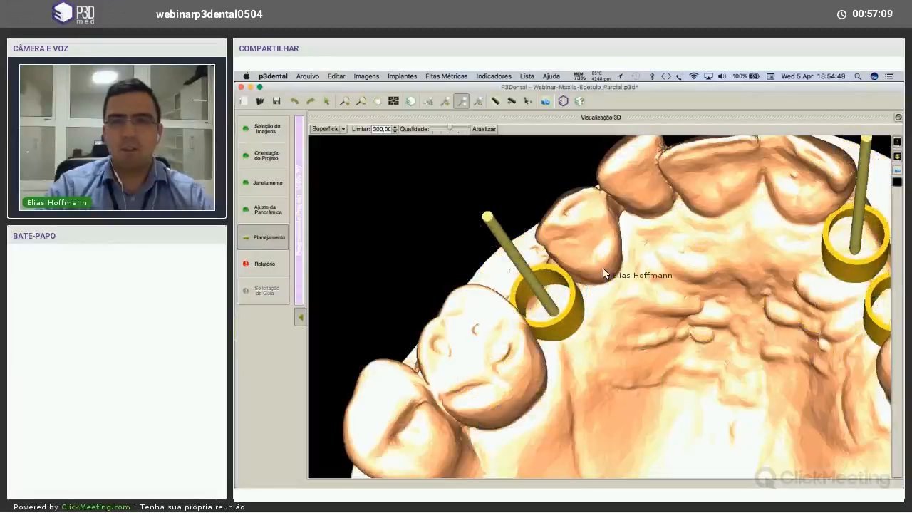
middle_click_drag(665, 265, 574, 215)
scroll(637, 254, "down", 1)
middle_click_drag(637, 254, 551, 342)
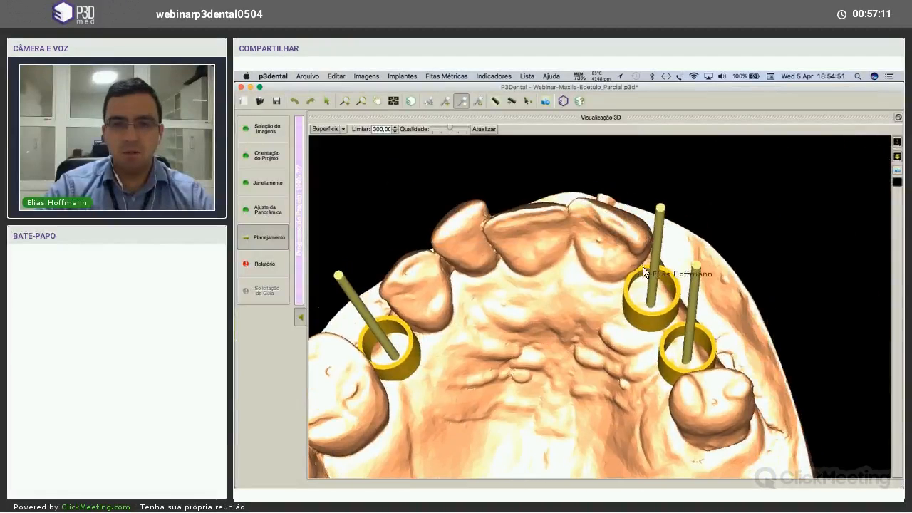
left_click_drag(653, 288, 641, 346)
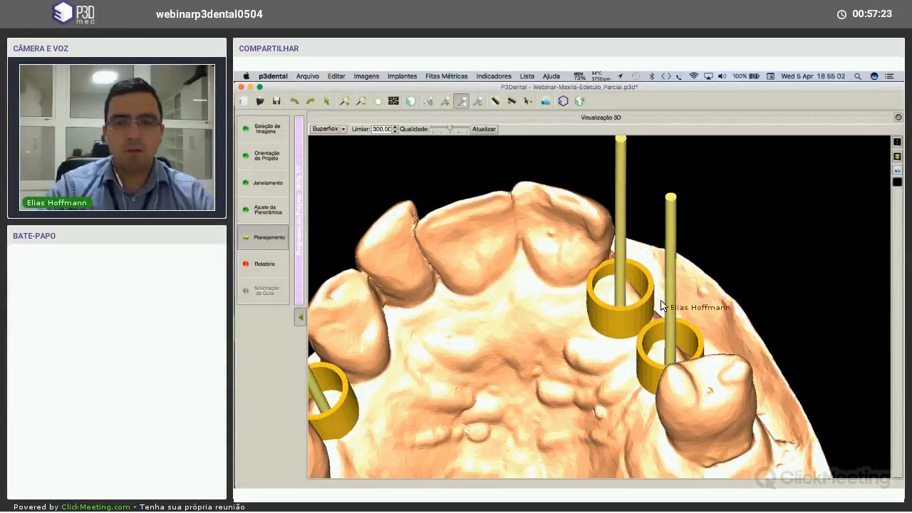
Examine the sleeve of implant 1 up close for contact with the neighbouring teeth.
left_click_drag(635, 306, 535, 346)
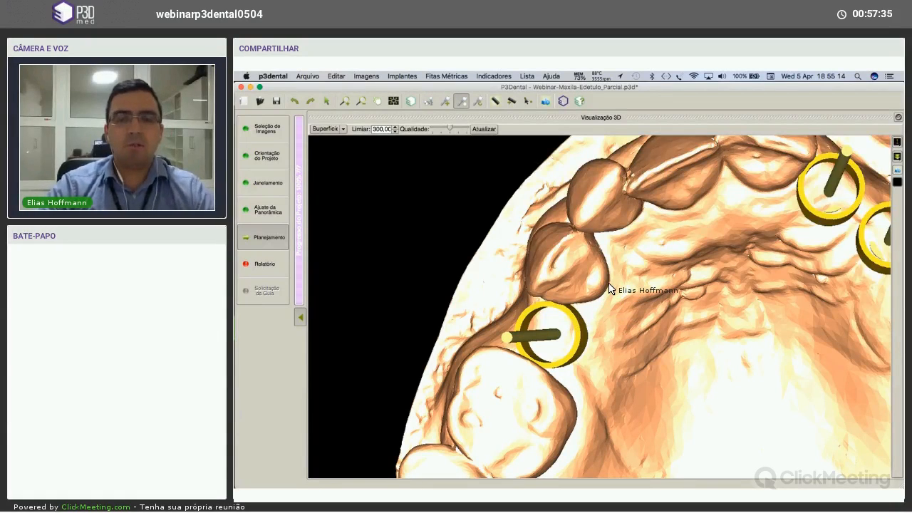
left_click_drag(608, 284, 609, 283)
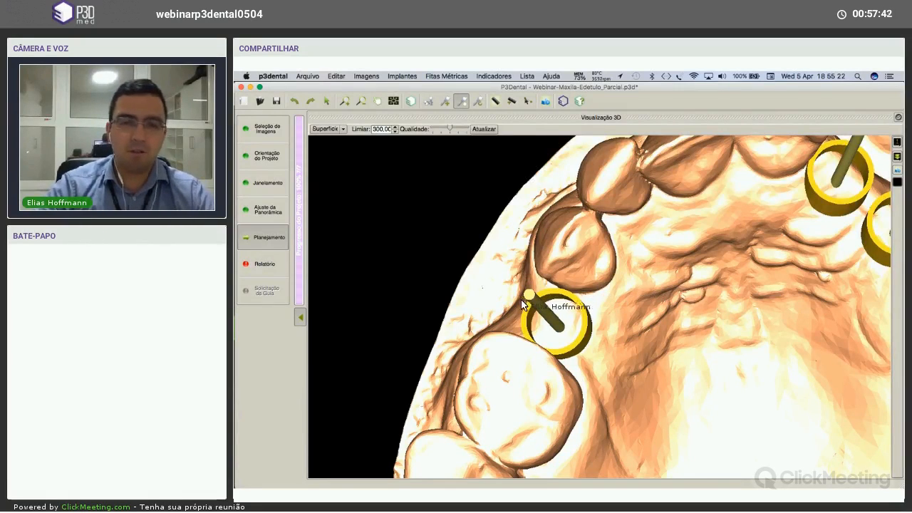
left_click_drag(579, 302, 614, 306)
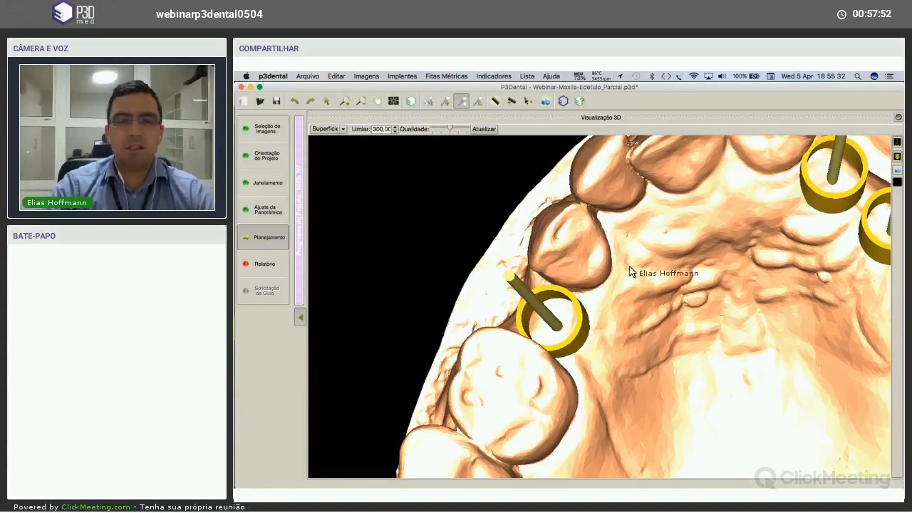
left_click_drag(631, 267, 631, 285)
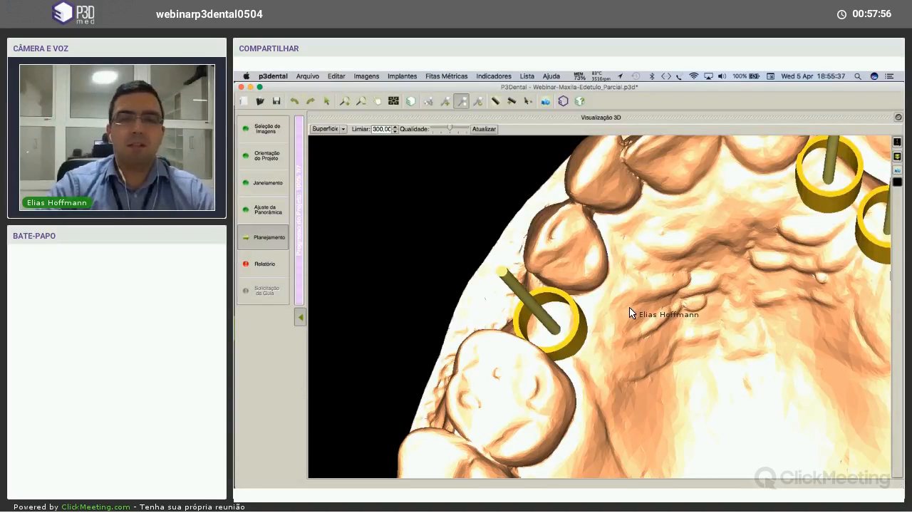
left_click_drag(646, 295, 673, 234)
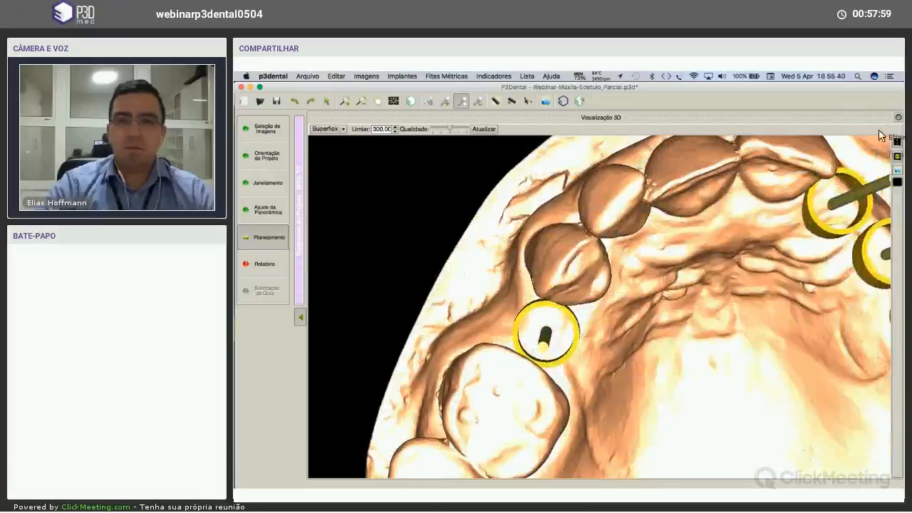
In the advanced properties of implant 1, set the sleeve type to Estreita (Metálica) and apply it.
double_click(491, 293)
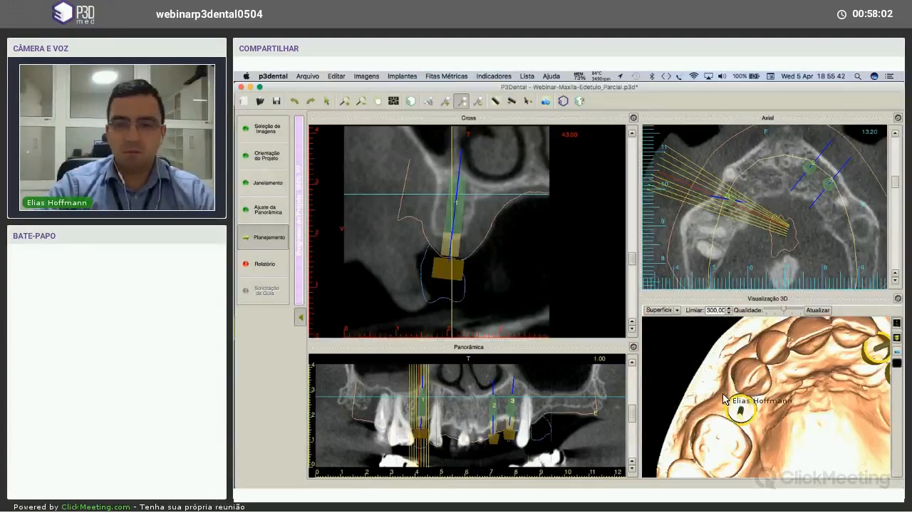
left_click_drag(737, 405, 592, 287)
right_click(463, 197)
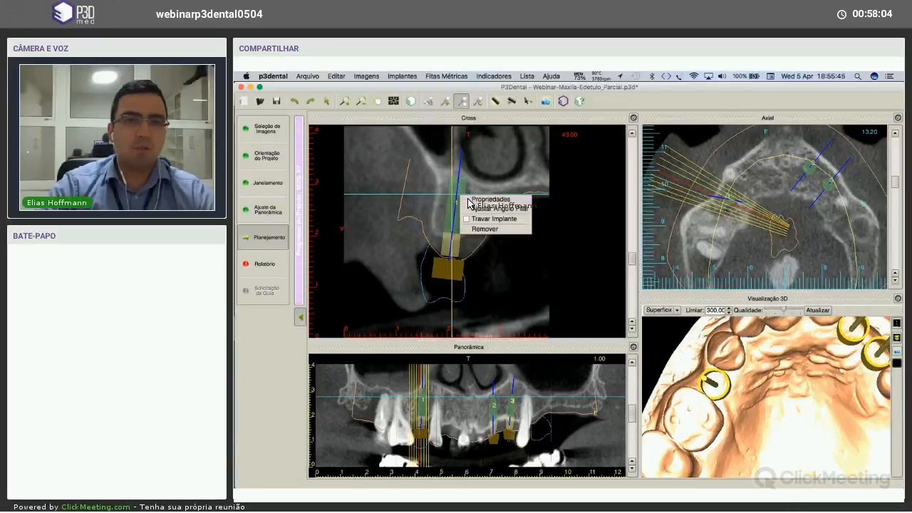
left_click(478, 202)
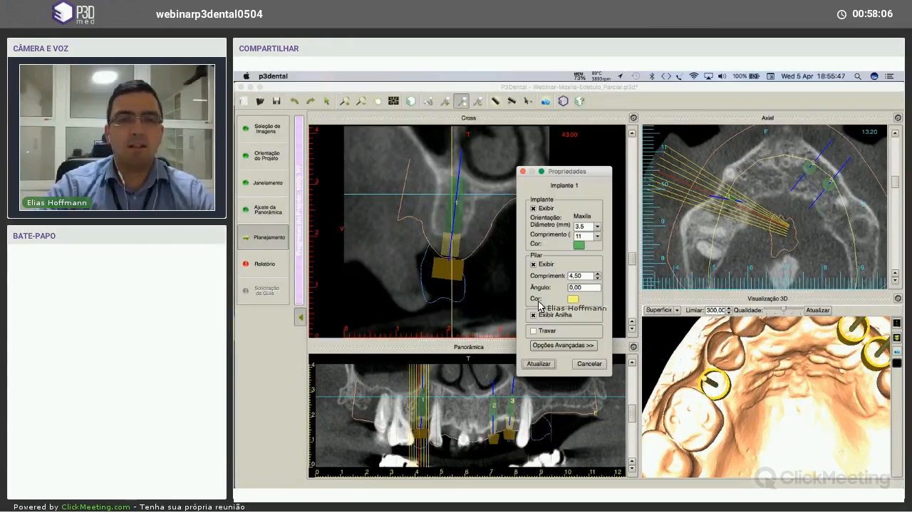
left_click(570, 348)
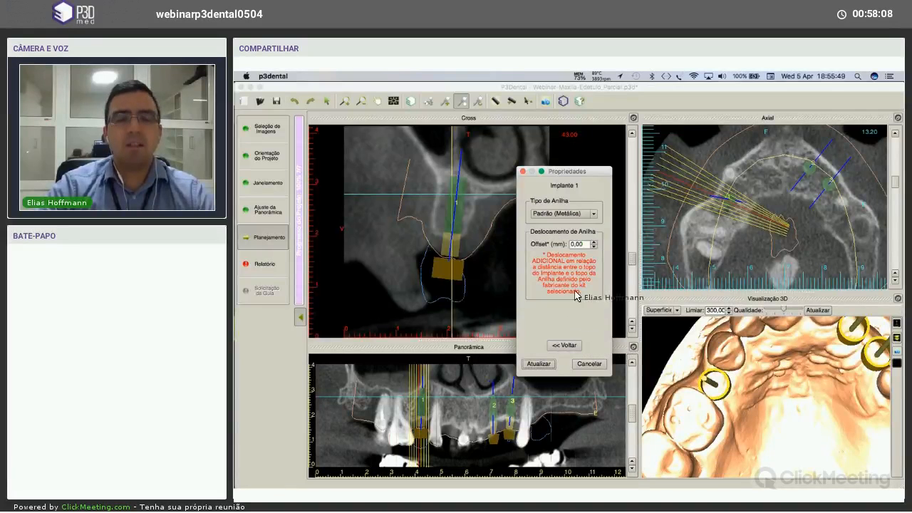
left_click(578, 214)
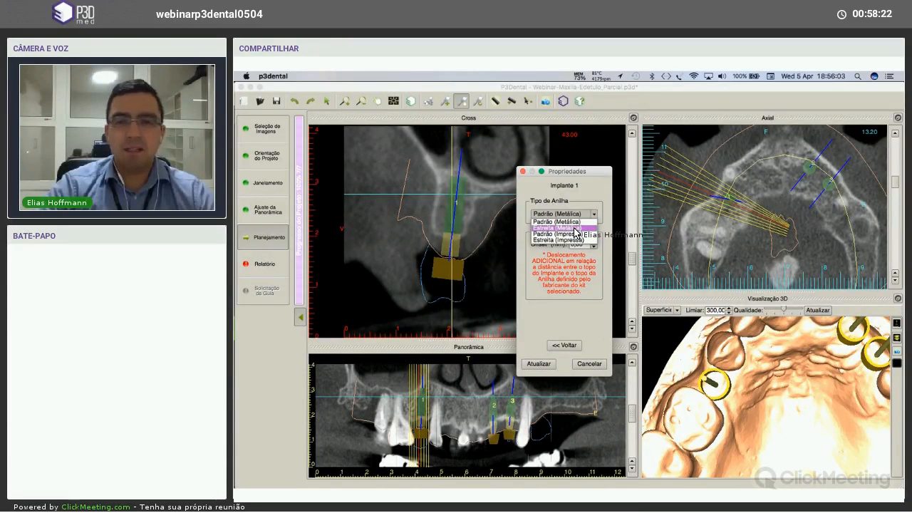
left_click(576, 231)
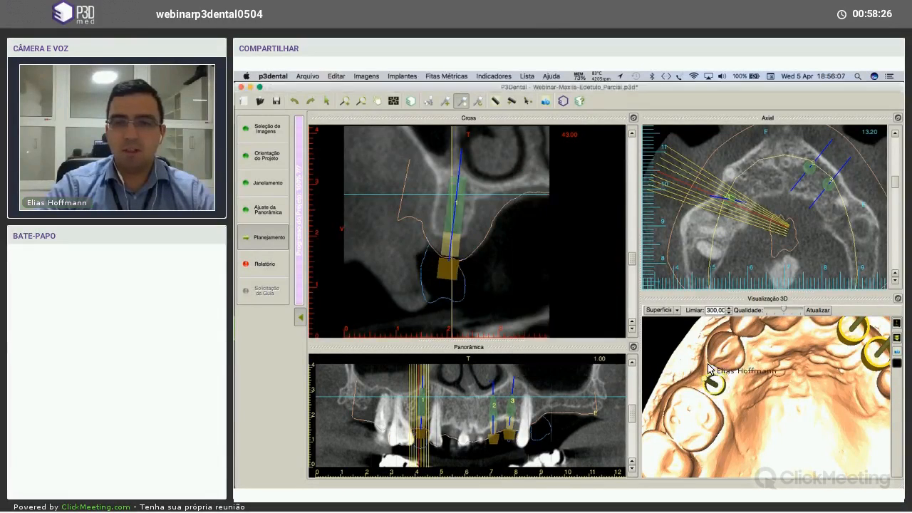
Check the narrow sleeve of implant 1 against the neighbouring teeth in 3D and in the adjacent cross-sections.
left_click(872, 305)
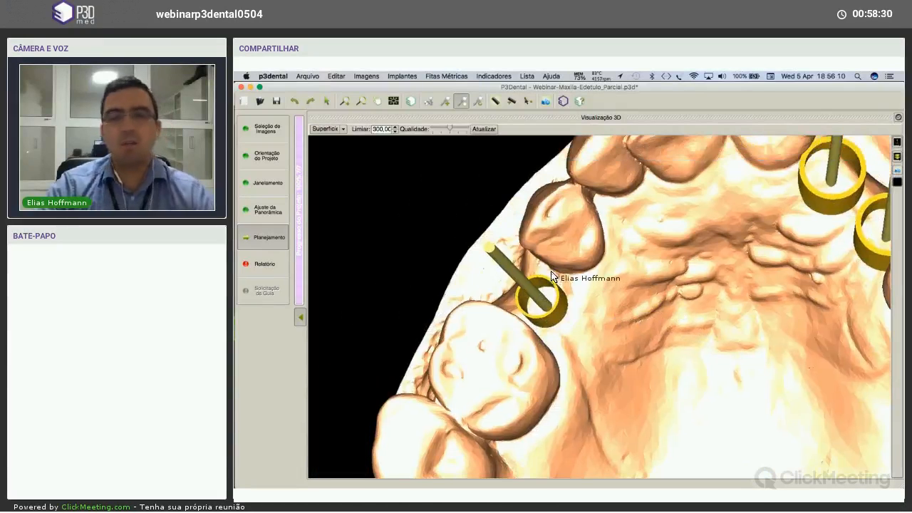
left_click_drag(552, 275, 569, 292)
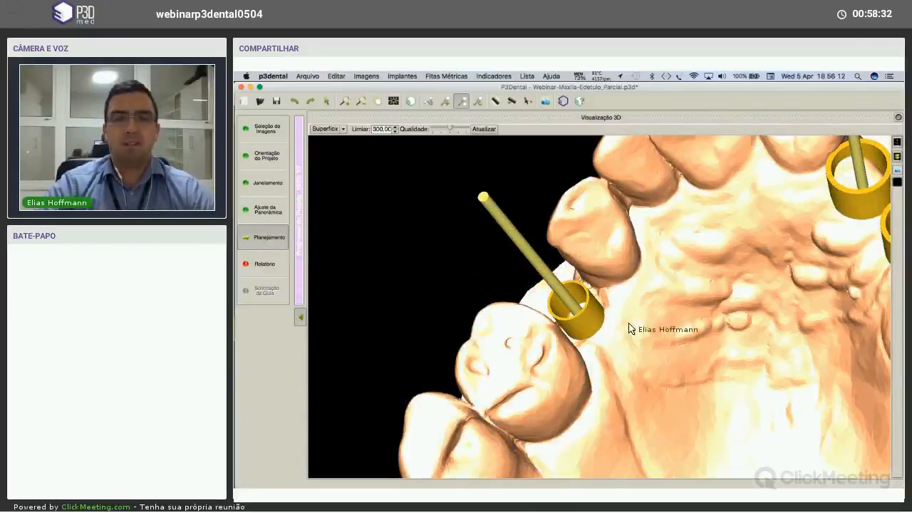
left_click_drag(625, 323, 576, 287)
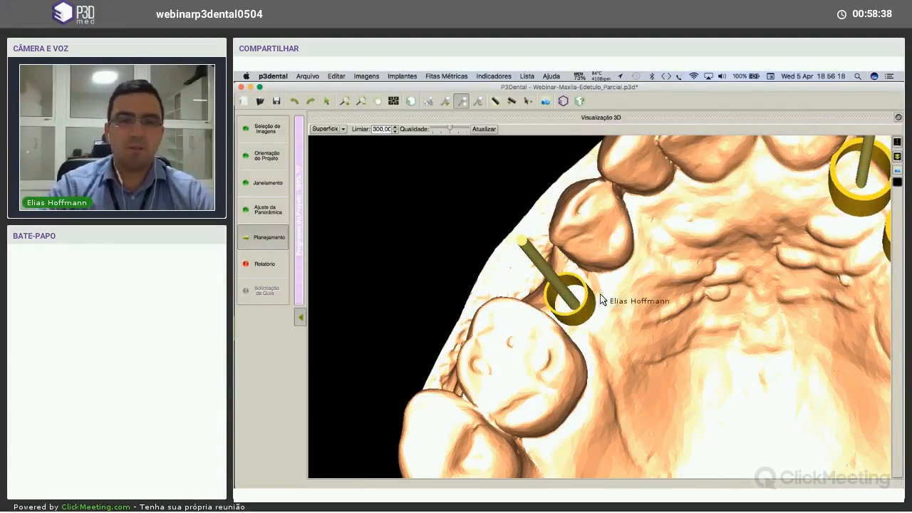
left_click(898, 118)
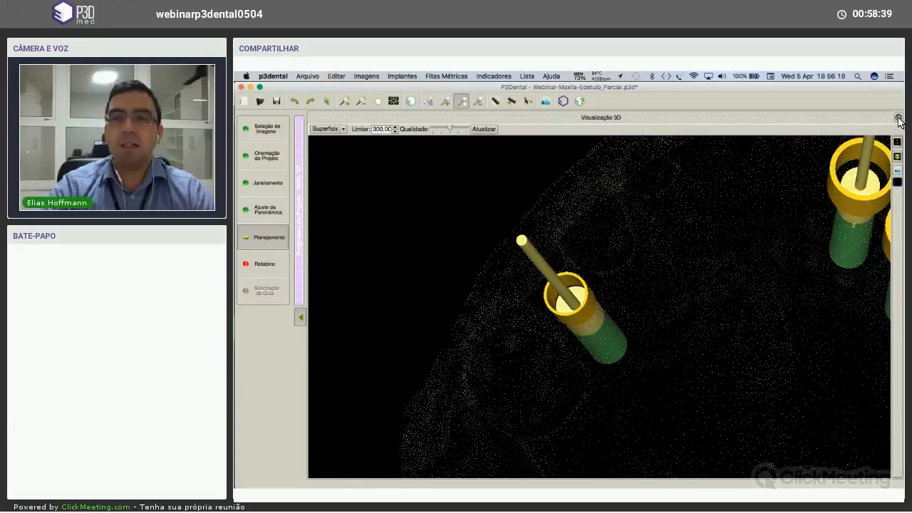
left_click_drag(720, 187, 649, 217)
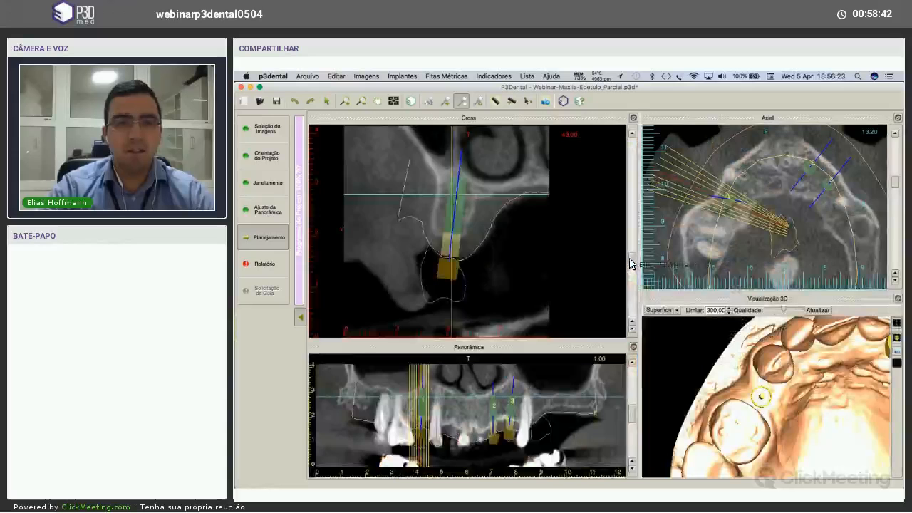
left_click_drag(631, 258, 633, 260)
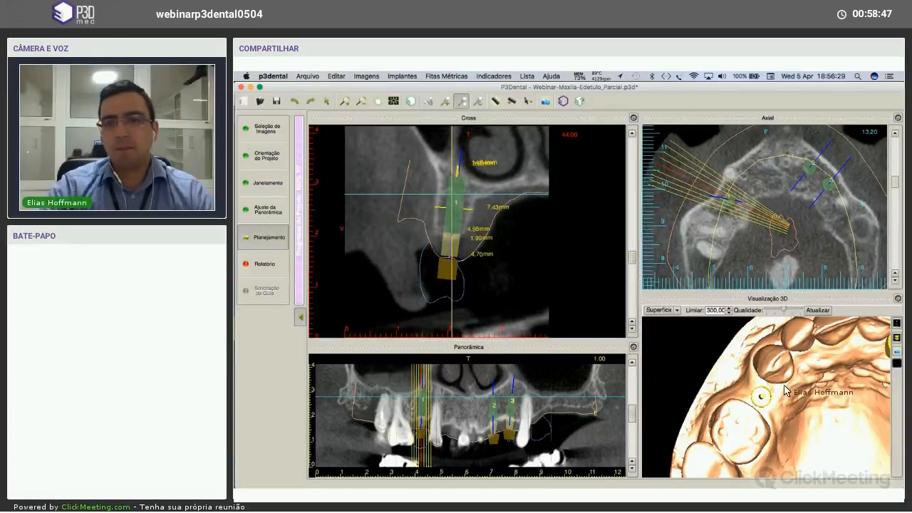
left_click_drag(743, 386, 734, 376)
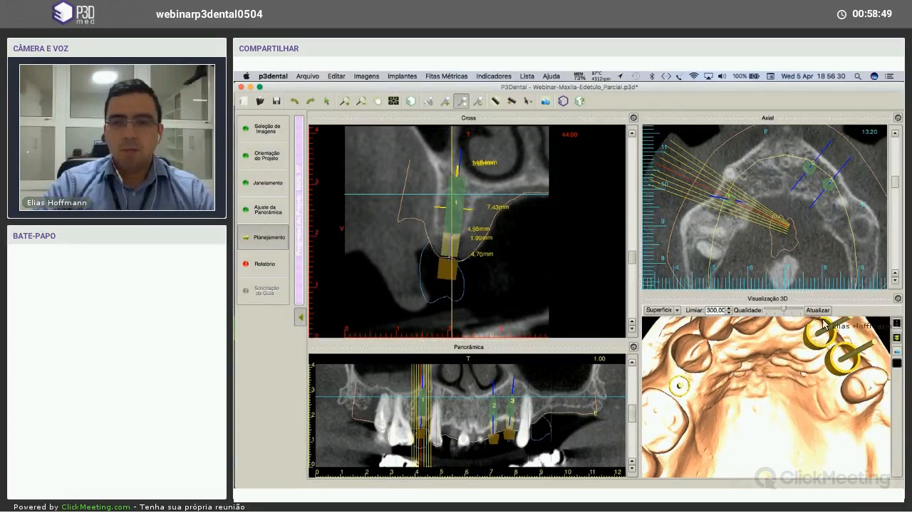
left_click_drag(630, 260, 631, 263)
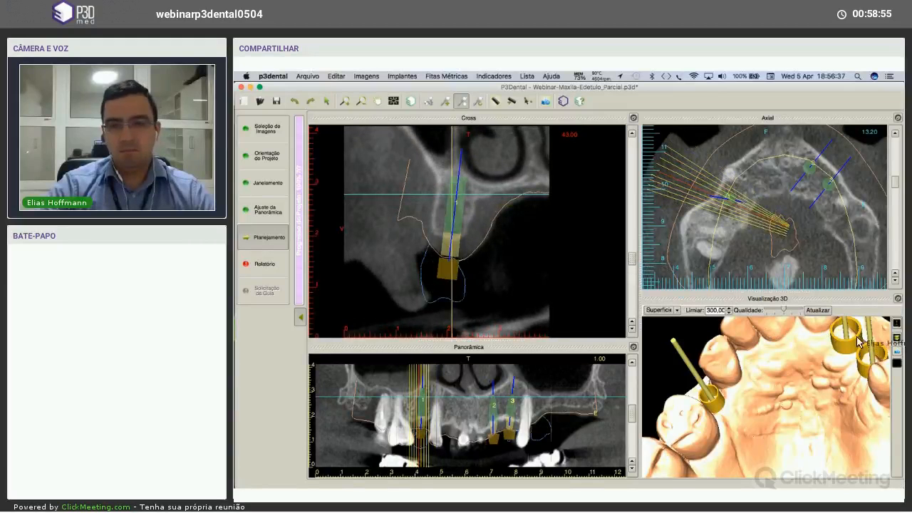
left_click(813, 312)
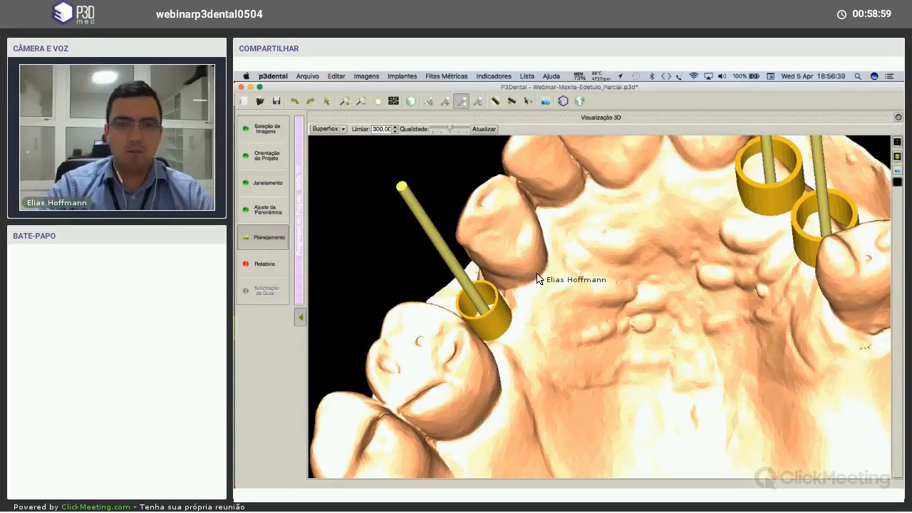
Examine the narrow sleeve of implant 1 and the sleeves of implants 2 and 3 on the digitised model from several angles.
left_click_drag(535, 258, 545, 269)
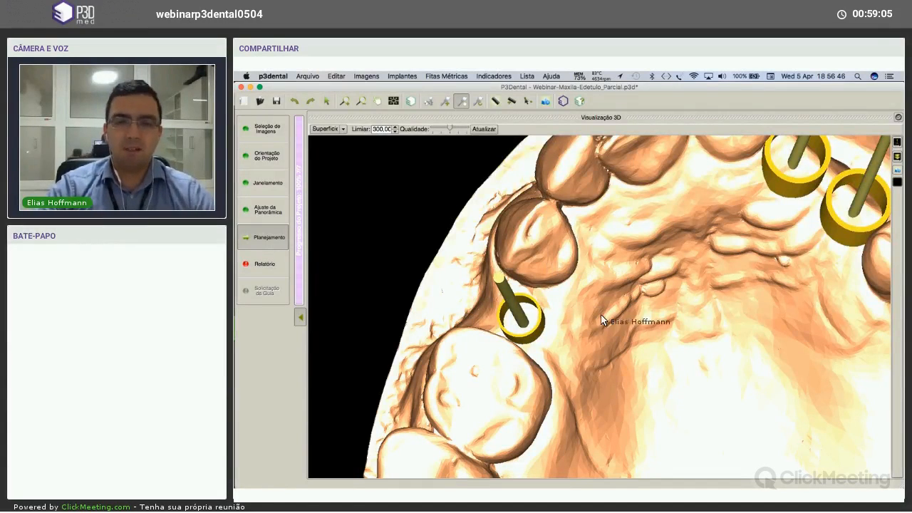
middle_click_drag(630, 203, 641, 210)
scroll(745, 269, "down", 2)
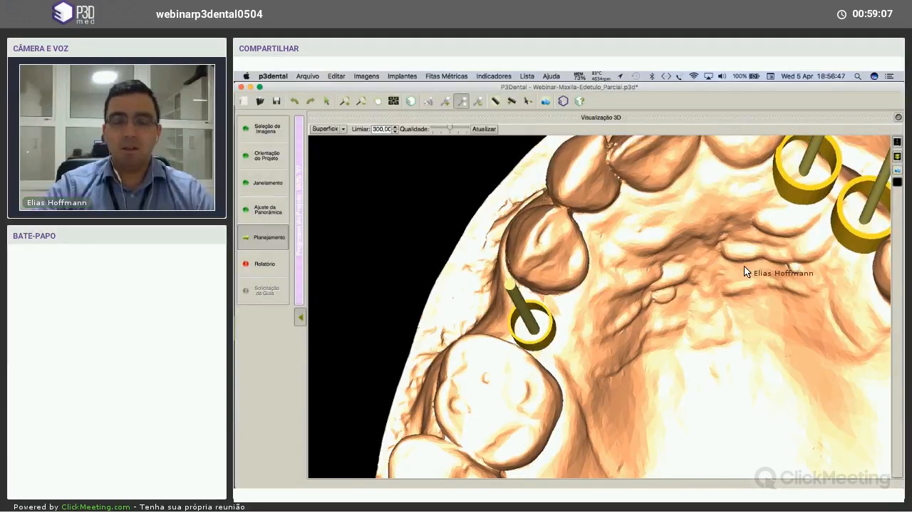
middle_click_drag(744, 269, 692, 297)
left_click_drag(691, 292, 581, 236)
middle_click_drag(581, 236, 518, 176)
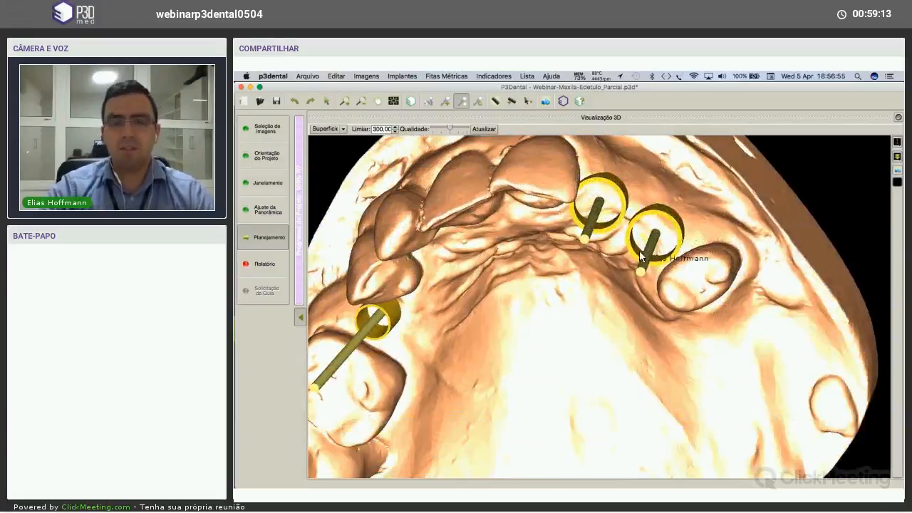
left_click_drag(623, 319, 744, 279)
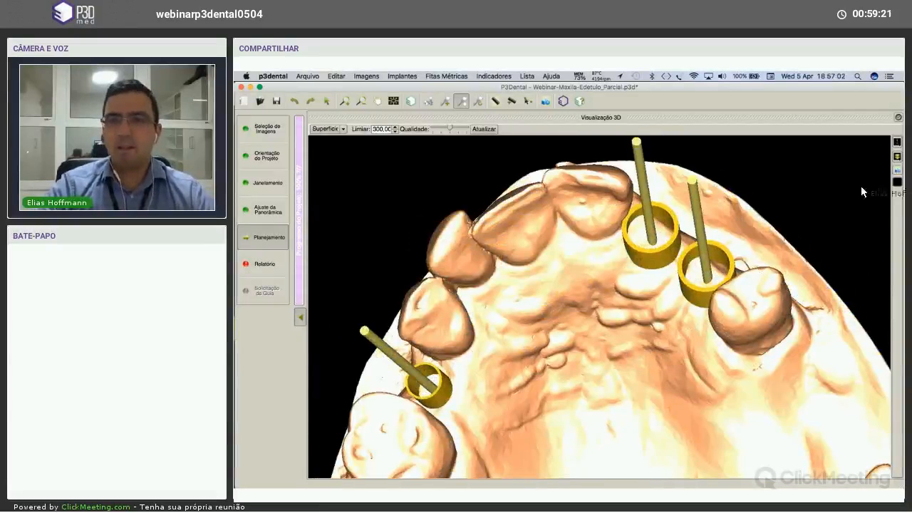
left_click_drag(862, 193, 889, 153)
left_click(898, 117)
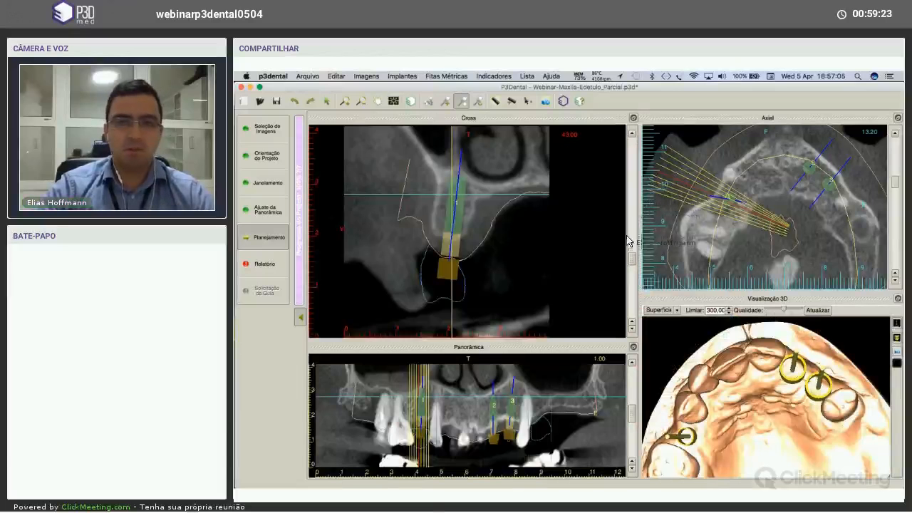
Inspect the cross-sections through implant 2 up close, checking its sleeve against the model's gum contour.
left_click_drag(631, 257, 634, 222)
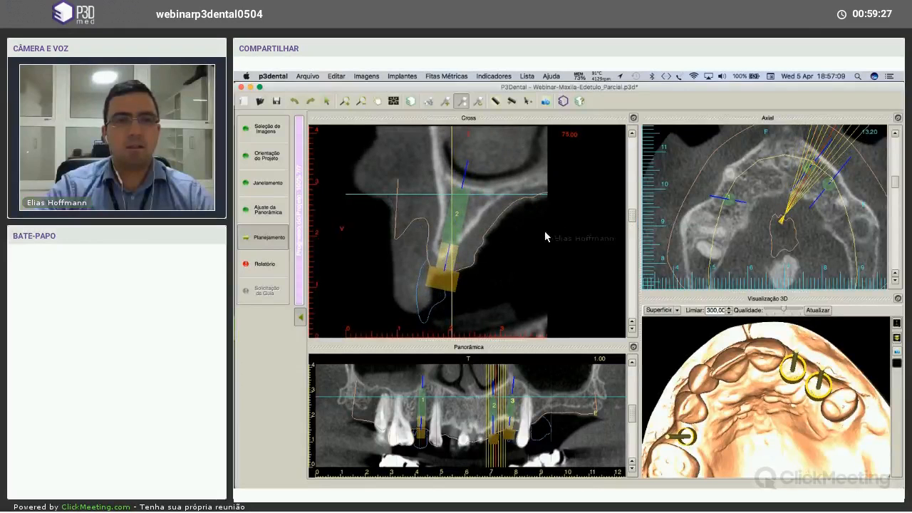
scroll(450, 269, "up", 5)
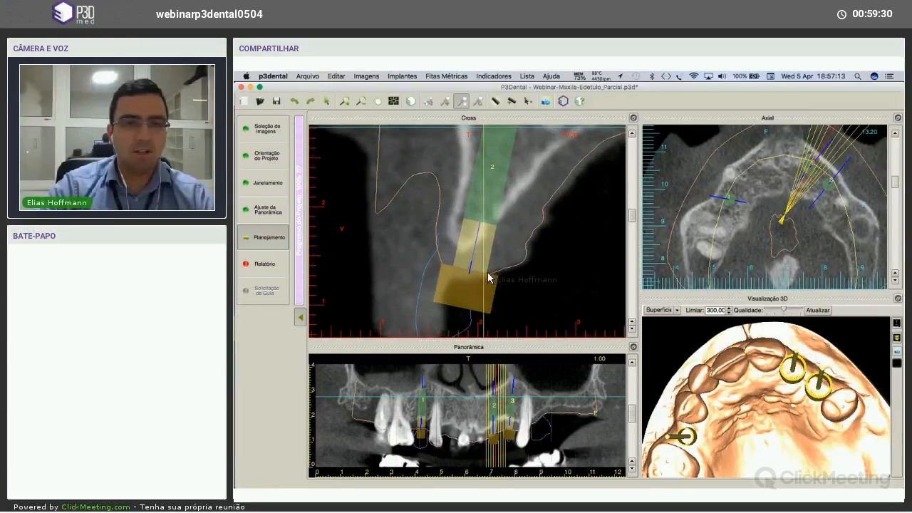
left_click_drag(630, 216, 628, 226)
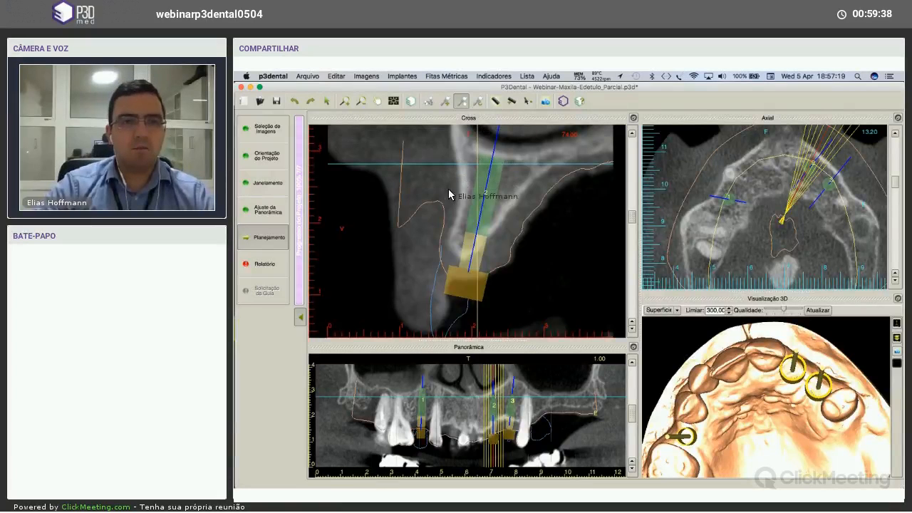
In the implant manager options, set the implant drawing style to Contorno and the description to Tamanho.
key("super+i")
left_click(430, 211)
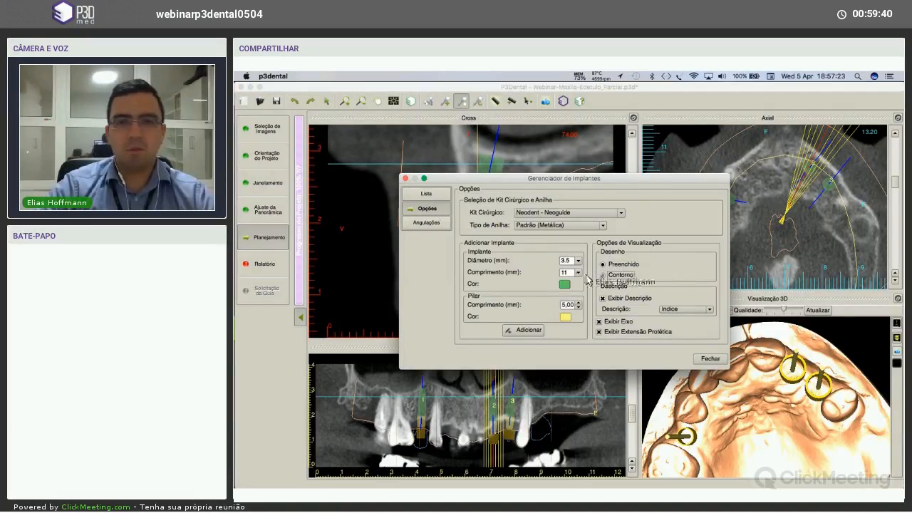
left_click(617, 275)
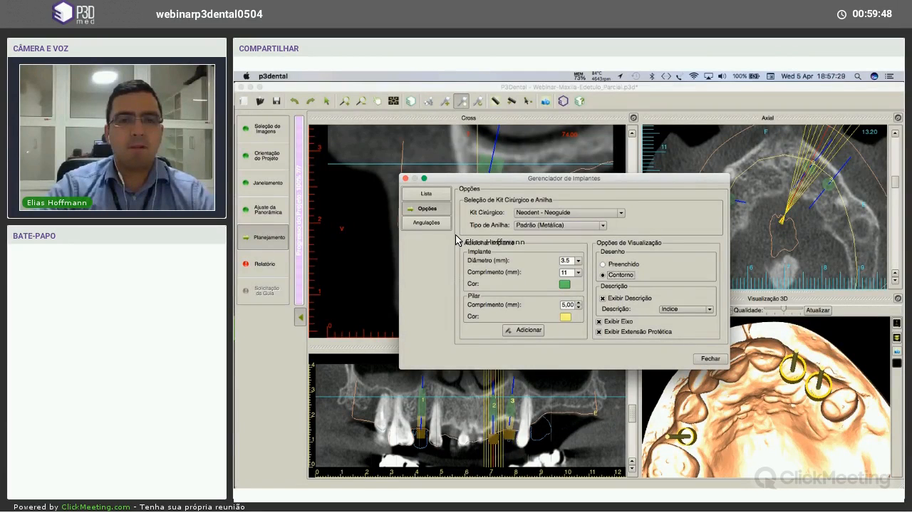
left_click(685, 308)
left_click(684, 326)
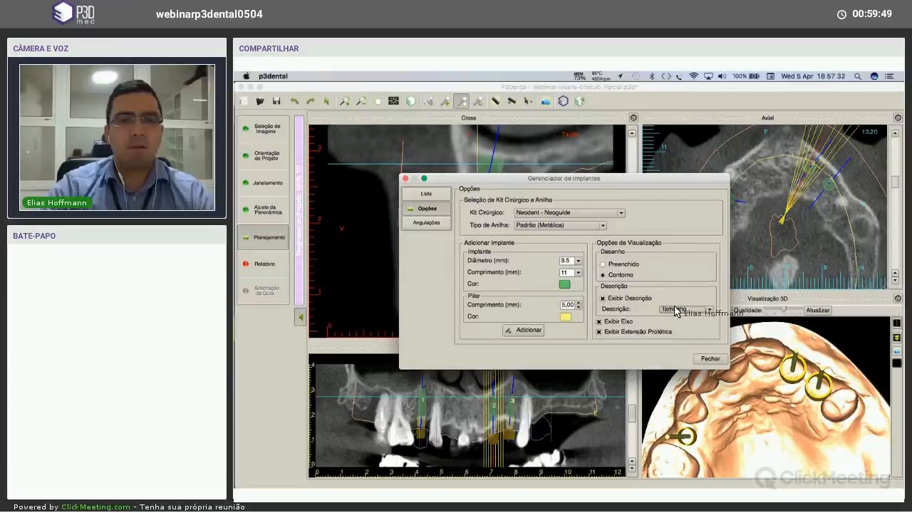
left_click(700, 357)
left_click(429, 102)
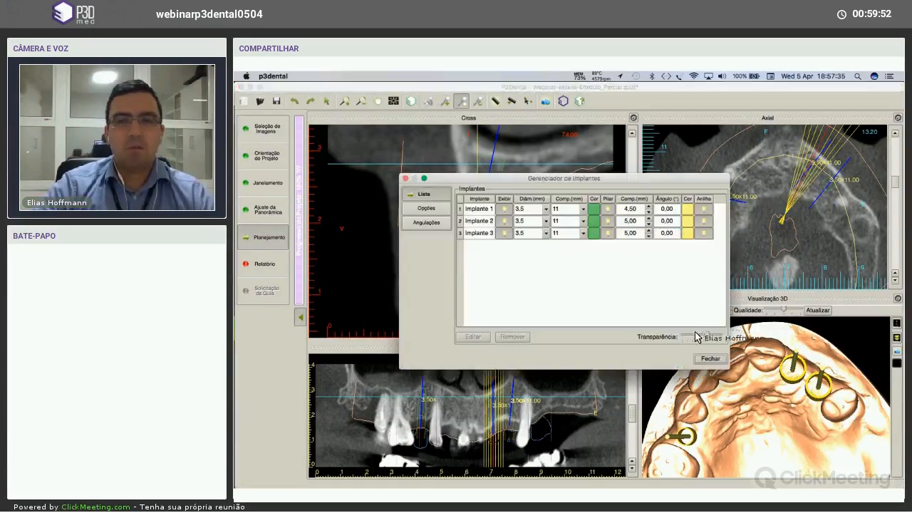
left_click(720, 360)
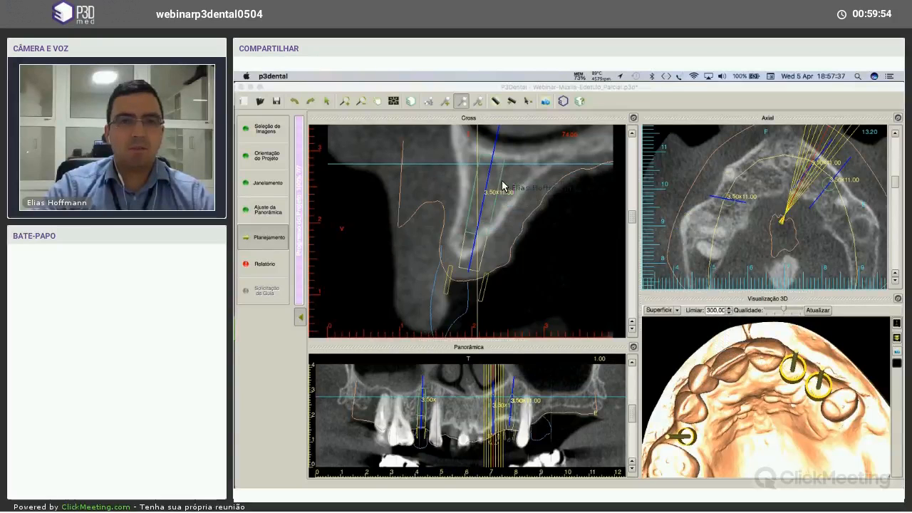
Examine the outlined sleeve of implant 2 against the gum and wax-up contours in the neighbouring cross-sections.
scroll(471, 271, "up", 2)
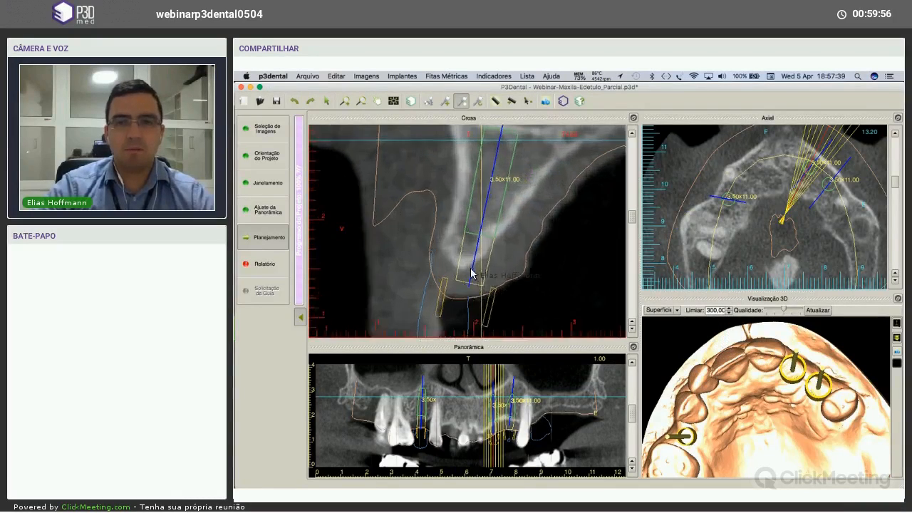
scroll(468, 265, "down", 2)
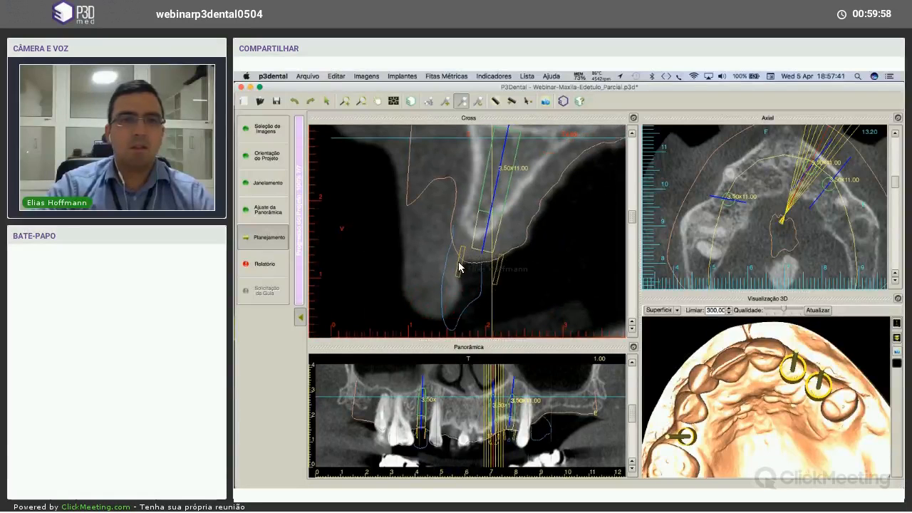
left_click_drag(632, 216, 634, 222)
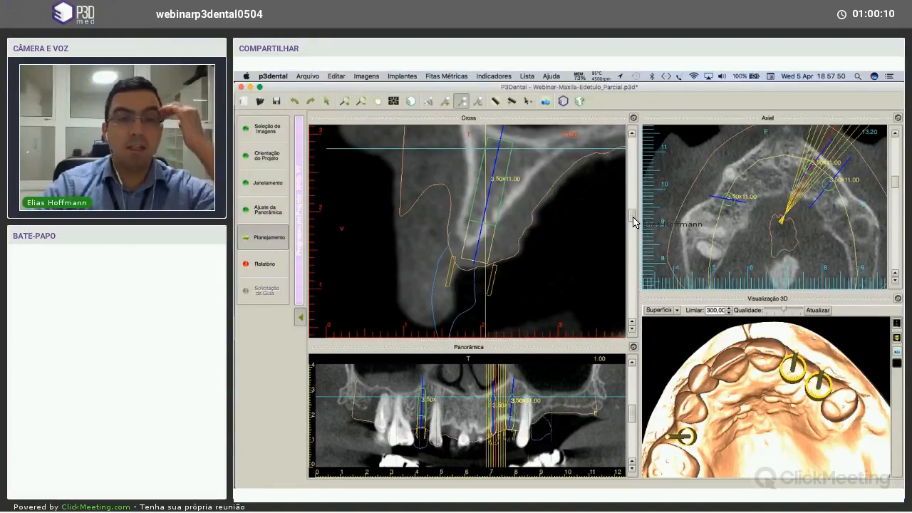
scroll(532, 232, "down", 2)
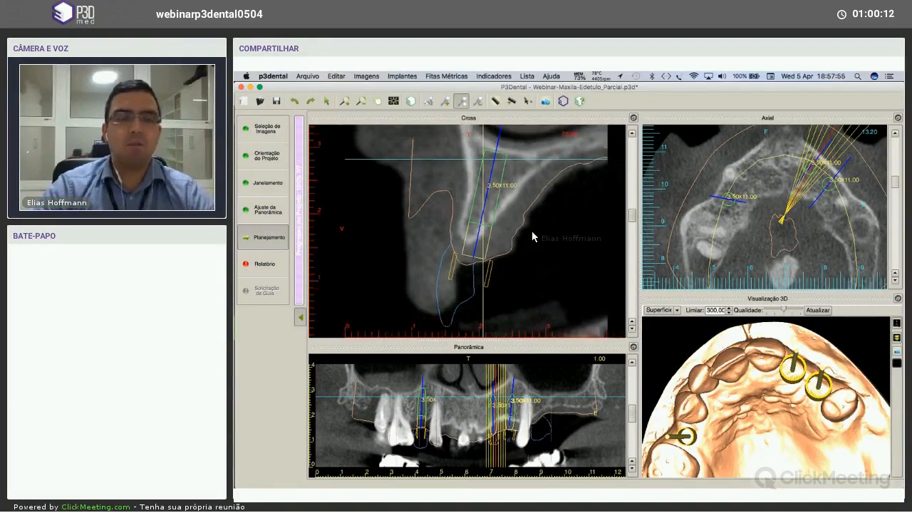
middle_click_drag(527, 225, 529, 239)
scroll(529, 239, "up", 3)
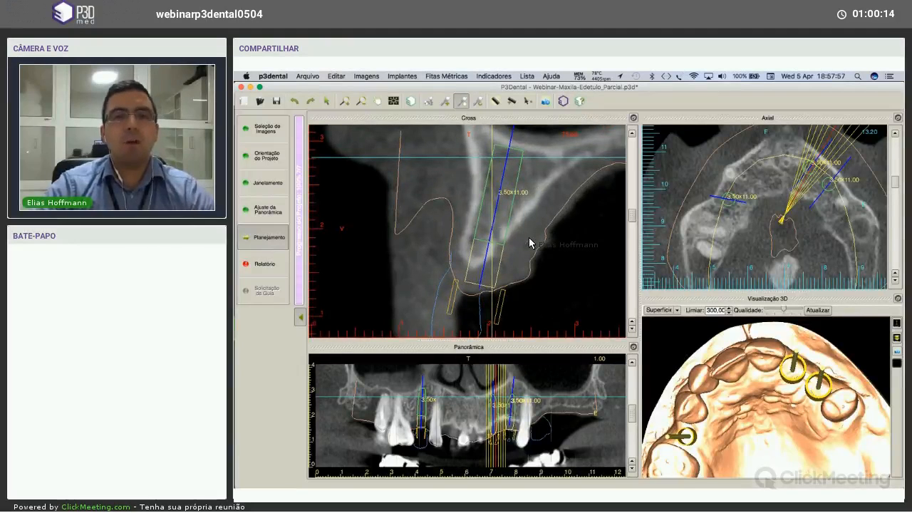
scroll(537, 254, "down", 2)
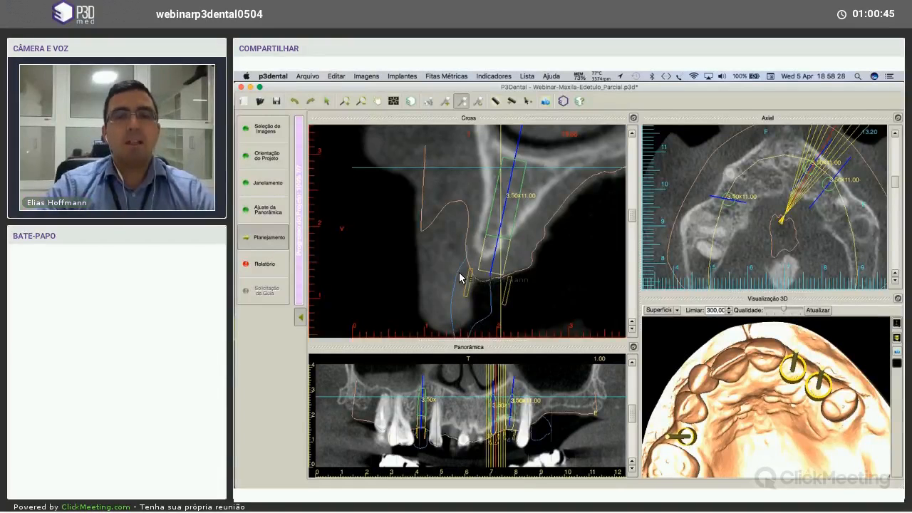
In the advanced properties of implant 2, set the sleeve offset to 2 mm and apply it.
right_click(507, 204)
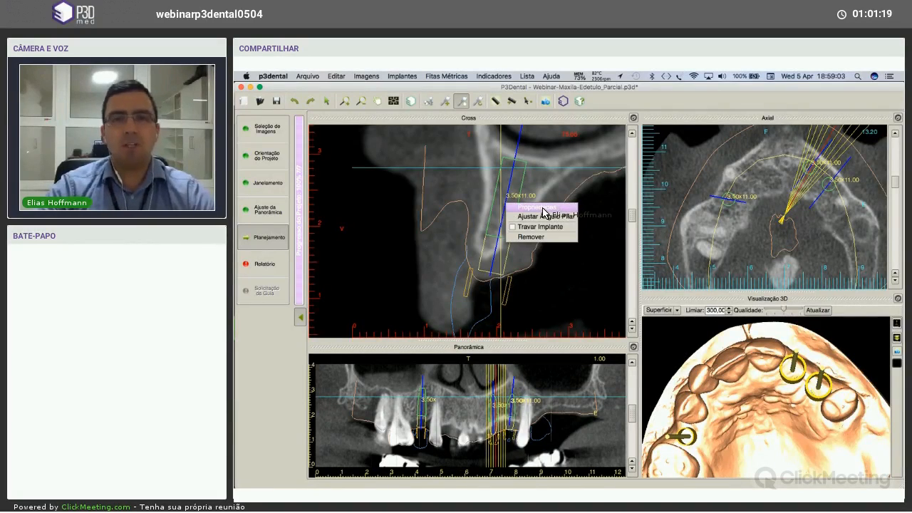
left_click(545, 208)
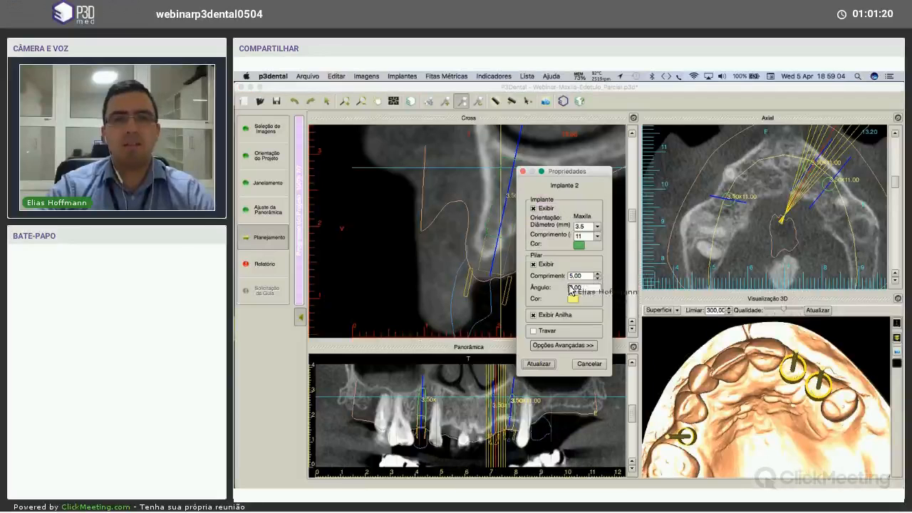
left_click(581, 347)
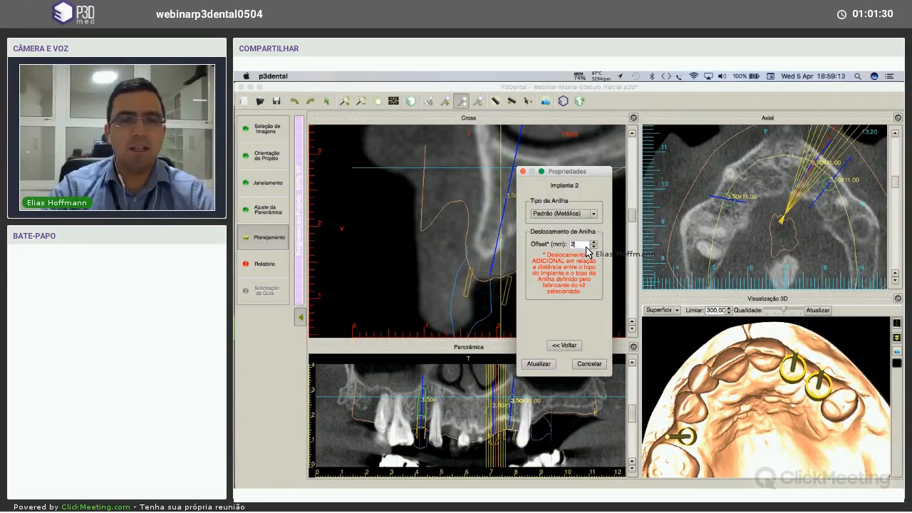
left_click(540, 364)
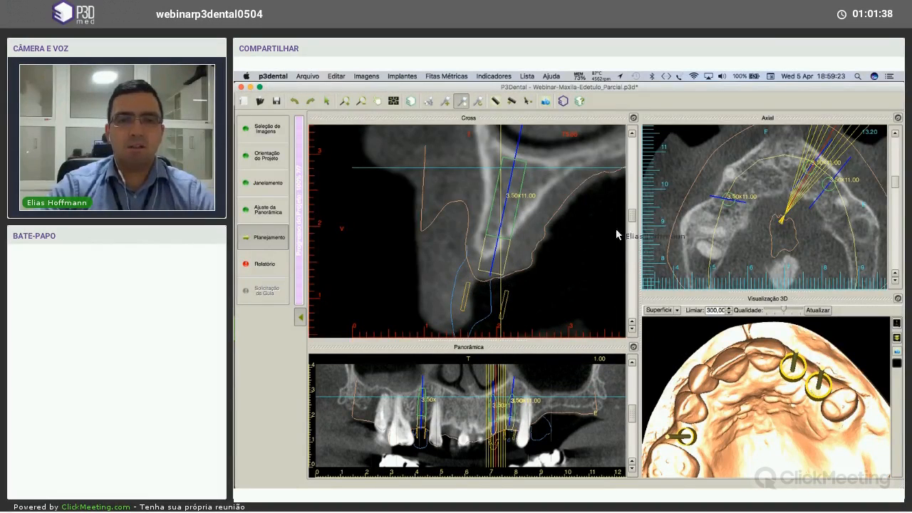
Check the offset sleeve of implant 2 in the adjacent cross-section and against the neighbouring teeth in 3D.
left_click_drag(633, 217, 636, 221)
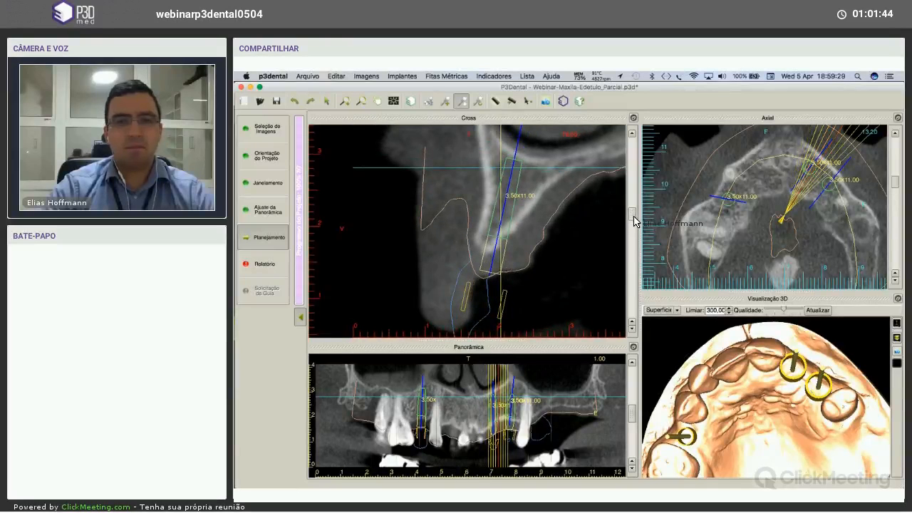
left_click_drag(766, 340, 846, 314)
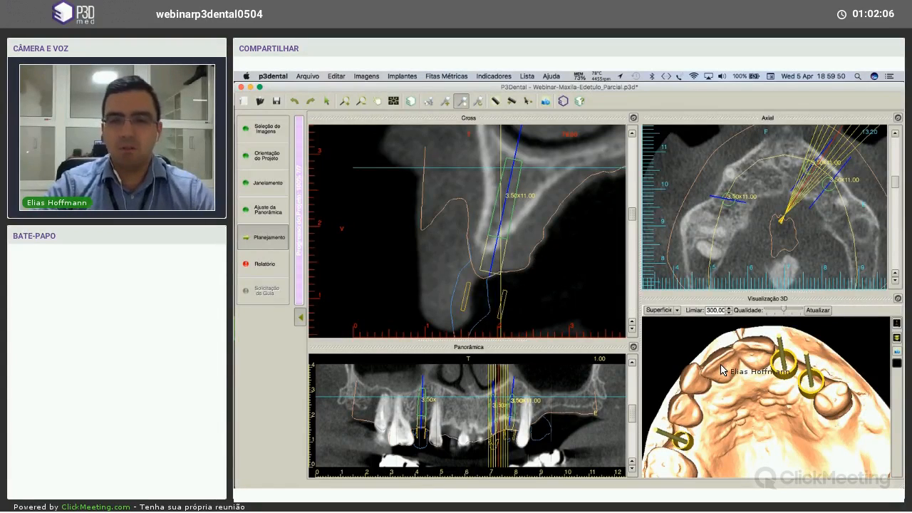
left_click_drag(720, 370, 673, 357)
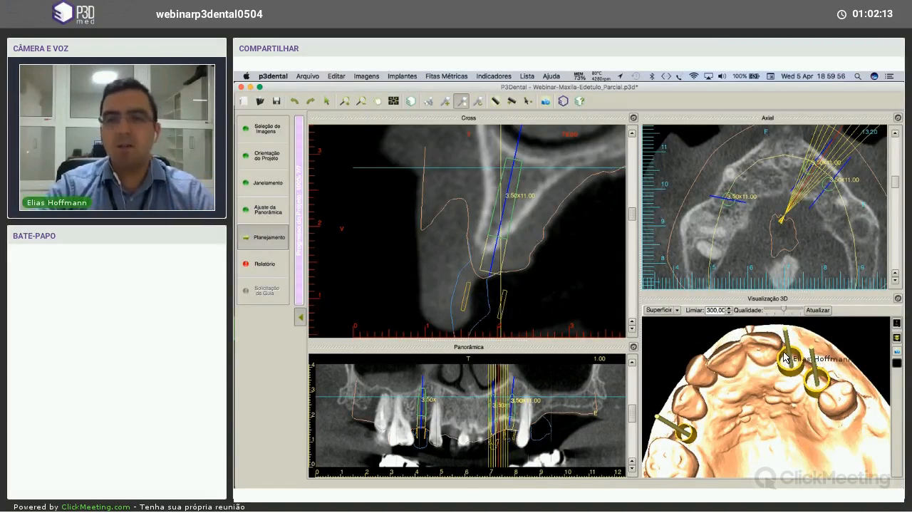
mouse_move(784, 363)
left_mouse_down()
mouse_move(782, 349)
mouse_move(800, 357)
left_mouse_up()
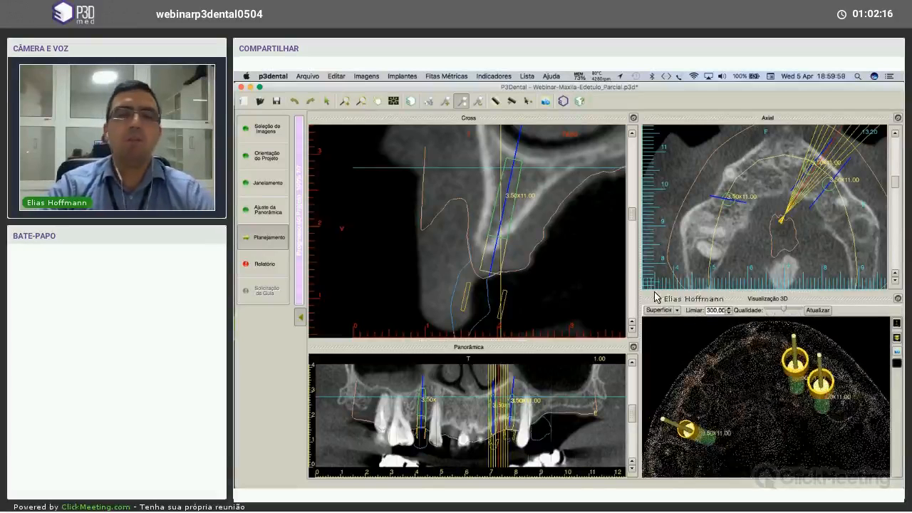
In the advanced properties of implant 2, set the sleeve type to Estreita (Metálica) and apply it.
right_click(509, 202)
left_click(518, 203)
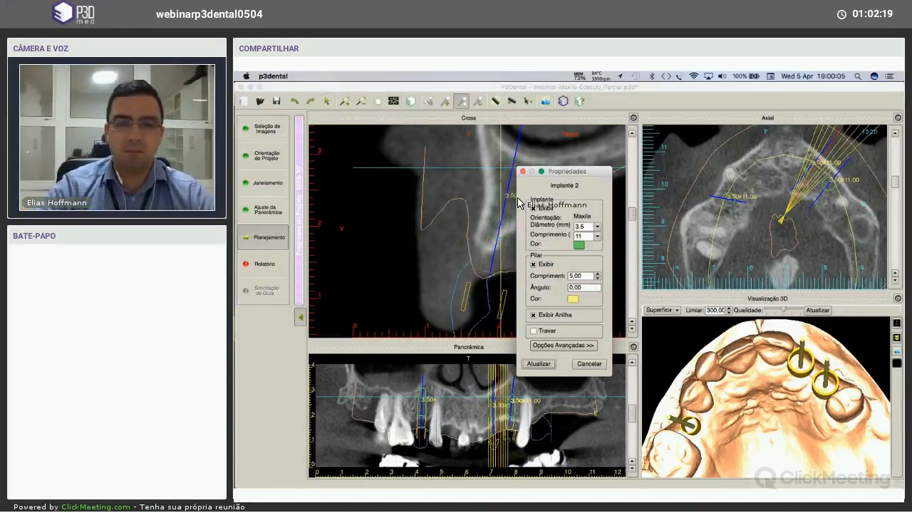
left_click(563, 345)
left_click(570, 214)
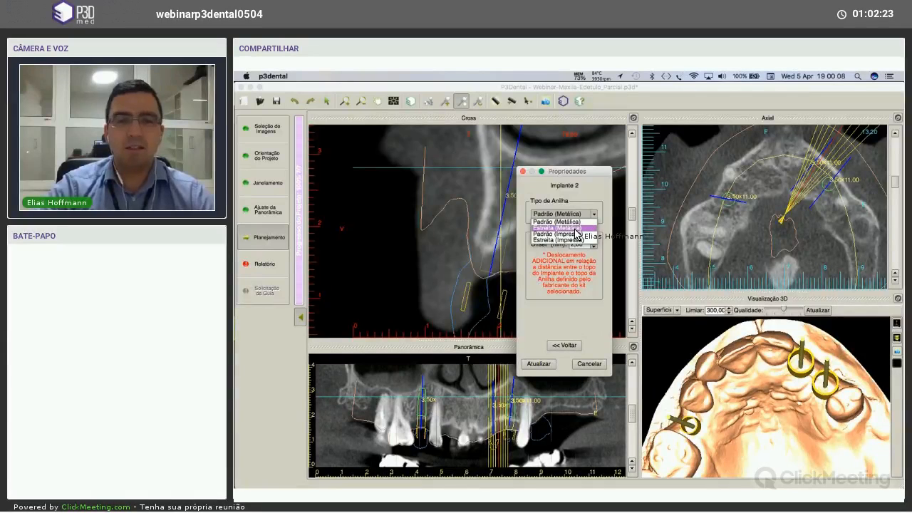
left_click(576, 228)
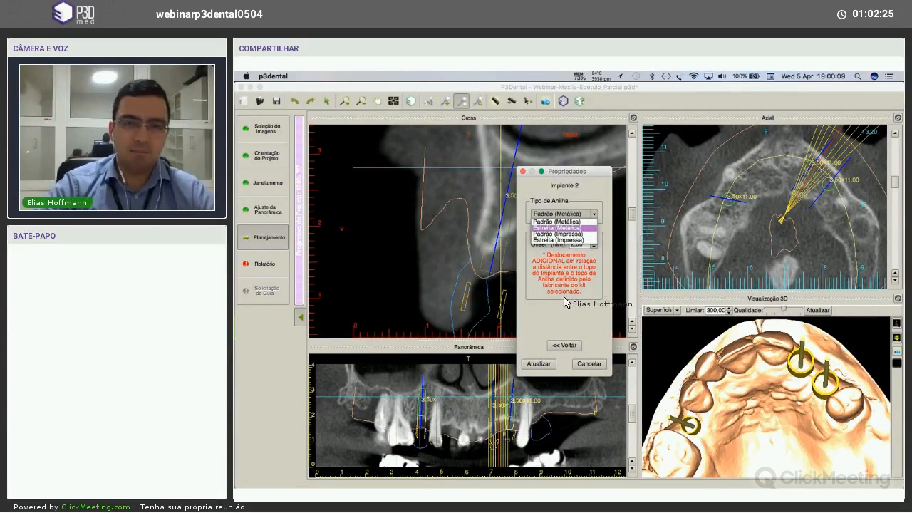
left_click(539, 363)
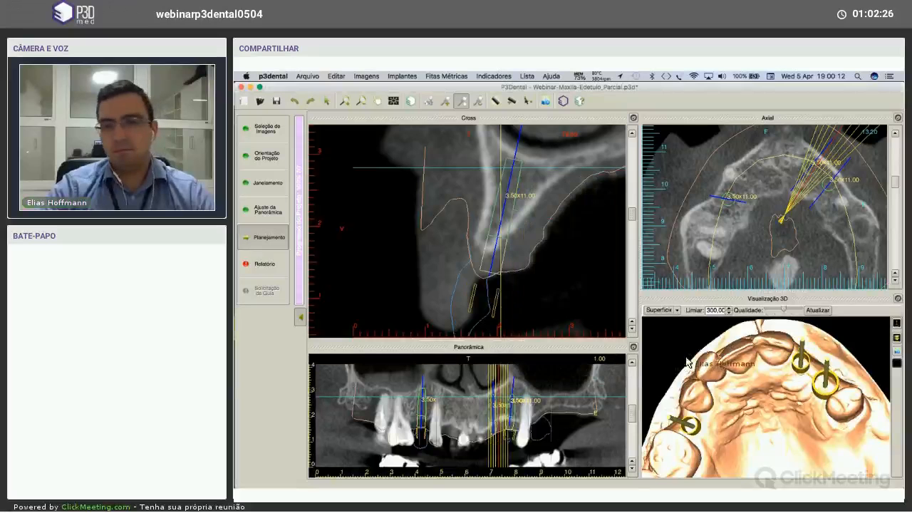
Check the narrow sleeve of implant 2 in the enlarged 3D view and view the cross-section through implant 3.
left_click(898, 299)
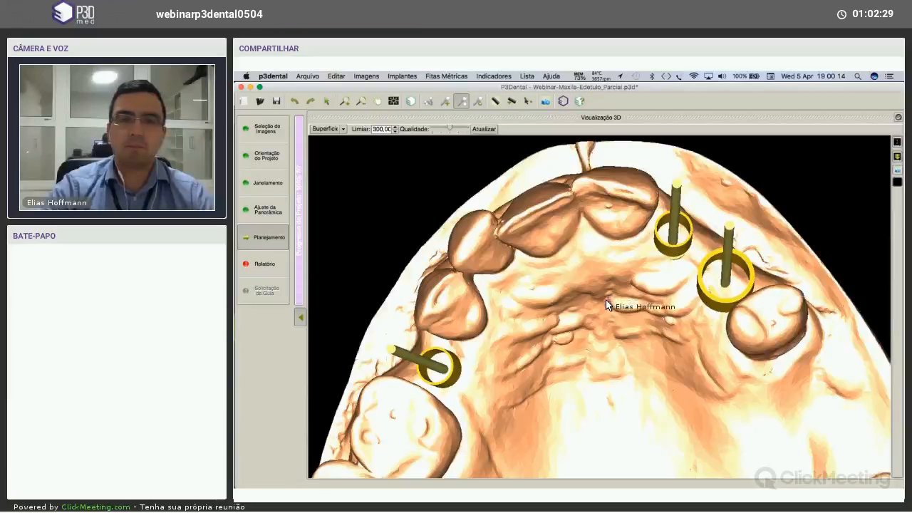
left_click_drag(598, 257, 666, 277)
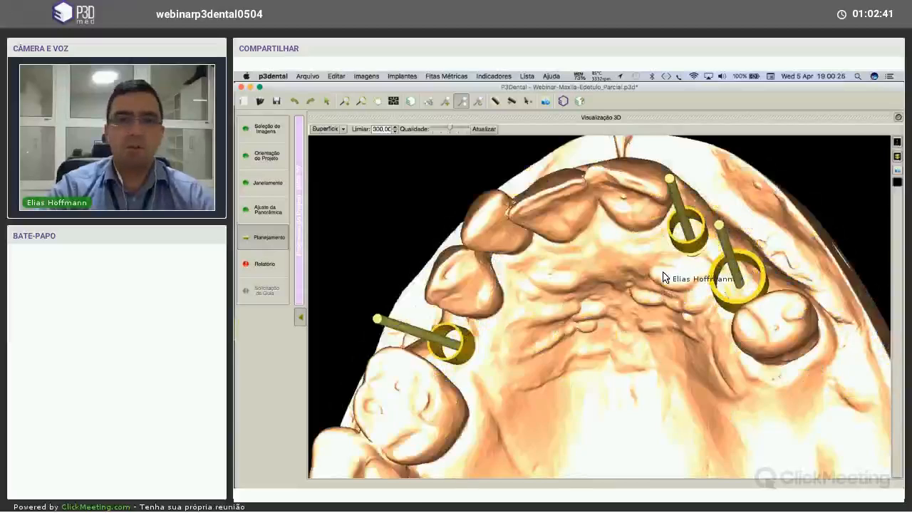
double_click(664, 278)
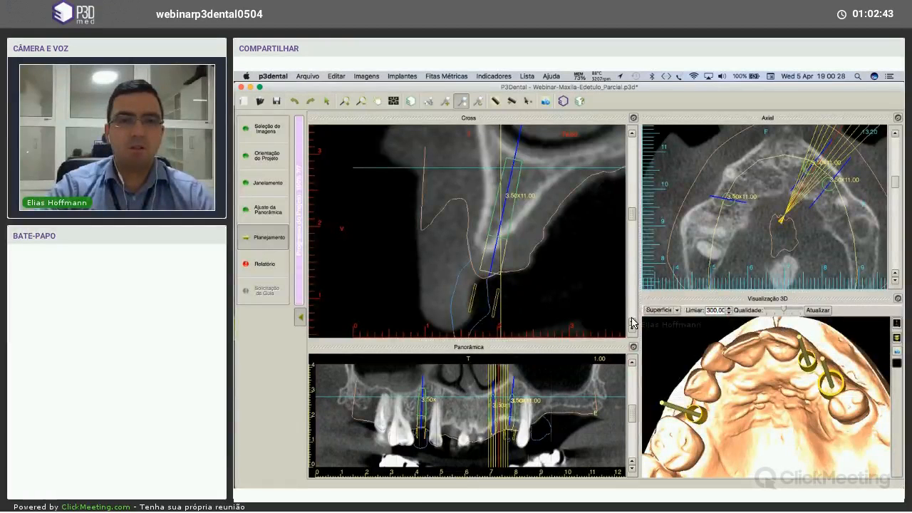
scroll(593, 303, "down", 5)
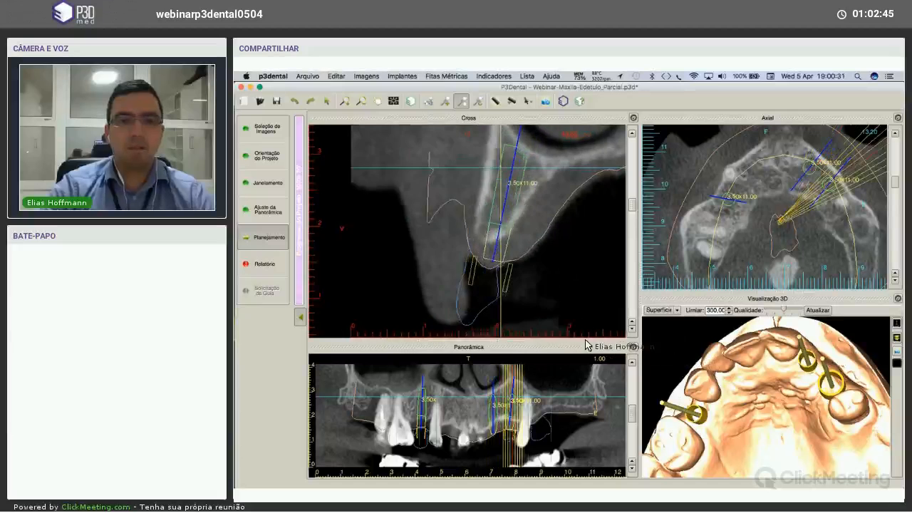
Check implant 3's sleeve in the adjacent cross-sections and compare the 3D model with the wax-up Enceramento.stl shown and hidden.
scroll(588, 335, "up", 5)
scroll(600, 348, "up", 7)
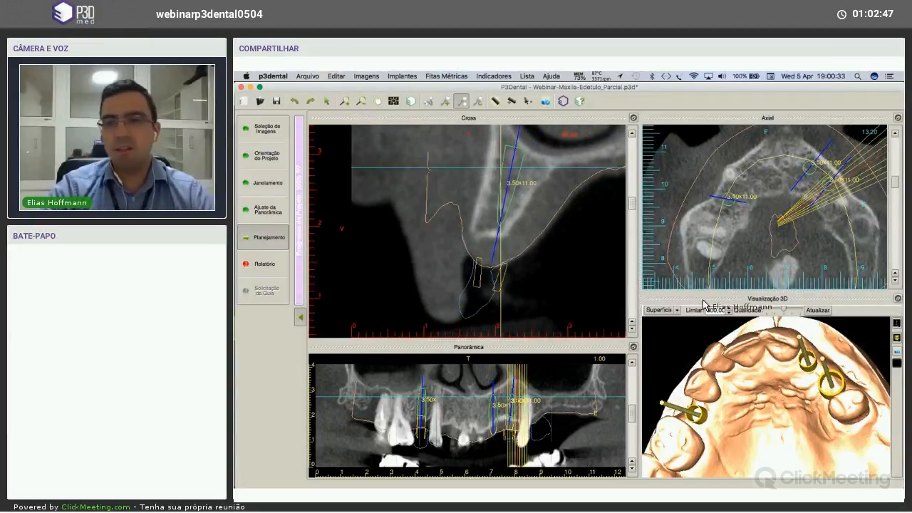
left_click(546, 101)
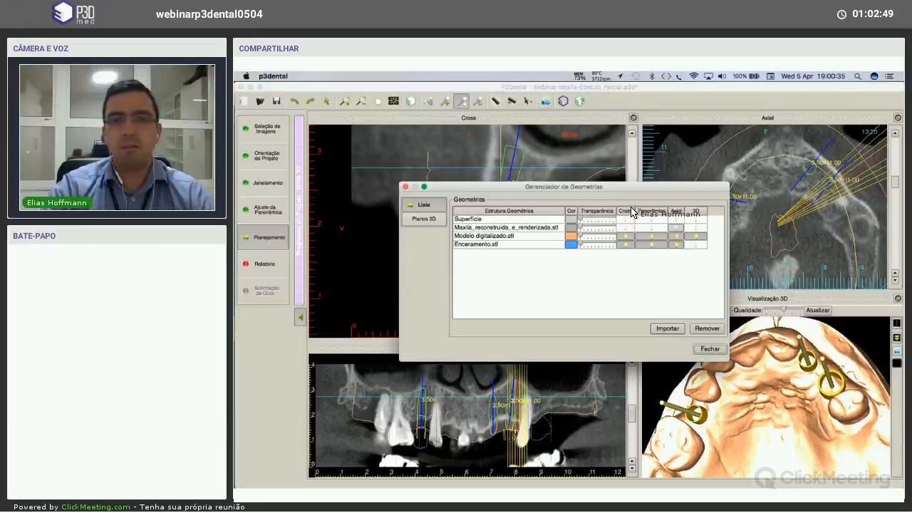
left_click(696, 244)
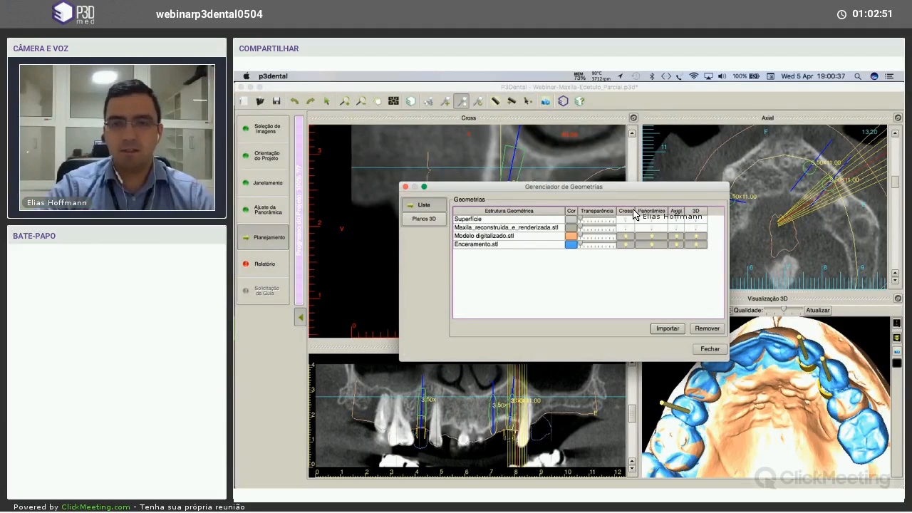
left_click(696, 245)
left_click(710, 349)
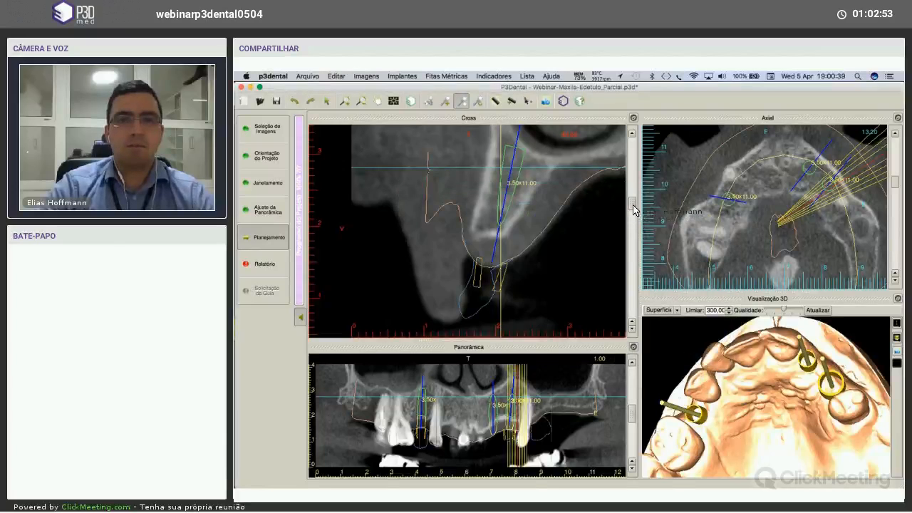
In the advanced properties of implant 3, set the sleeve offset to 2 mm and apply it.
left_click_drag(631, 202, 632, 208)
right_click(508, 181)
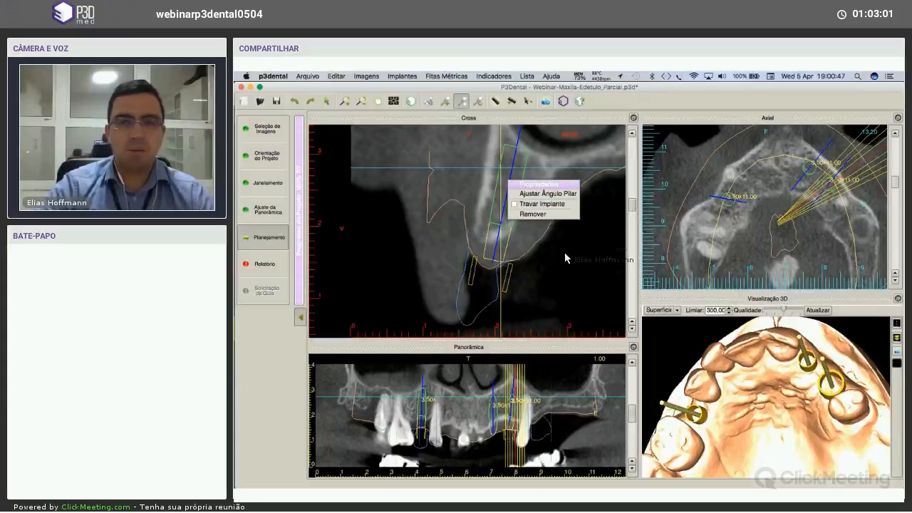
left_click(539, 185)
left_click(562, 345)
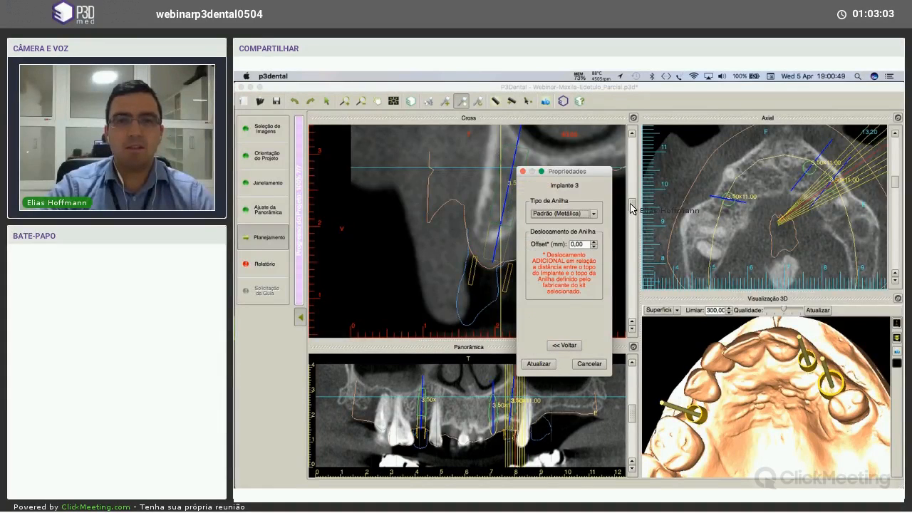
double_click(577, 244)
type("2")
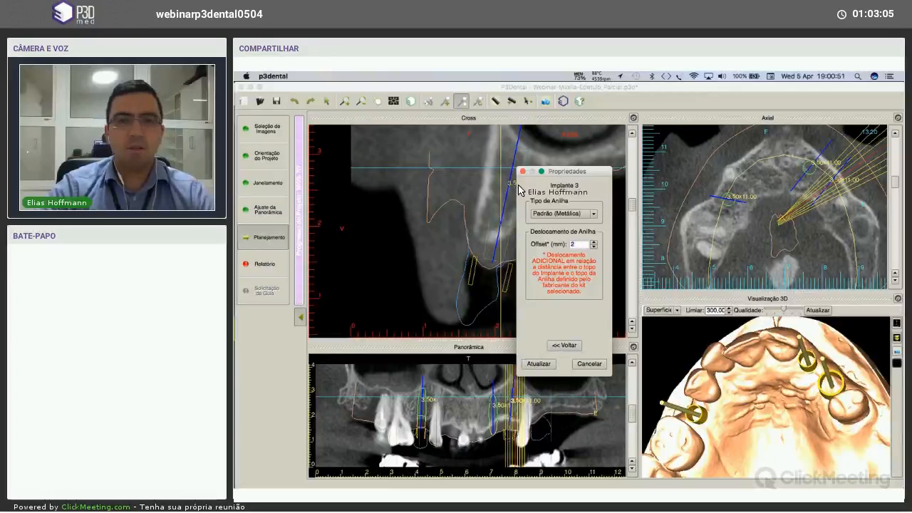
left_click(539, 364)
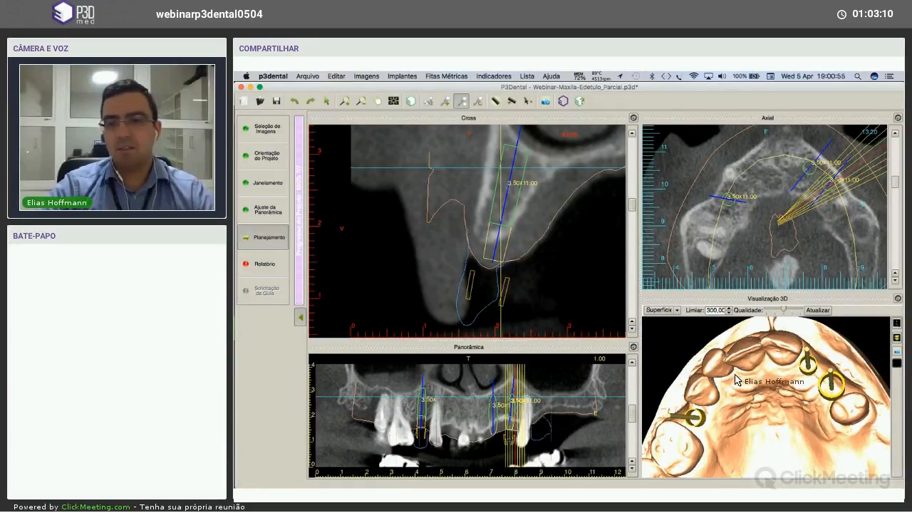
Check the offset sleeve of implant 3 against the adjacent tooth and implant 2's sleeve in the enlarged 3D view.
left_click_drag(735, 375, 739, 362)
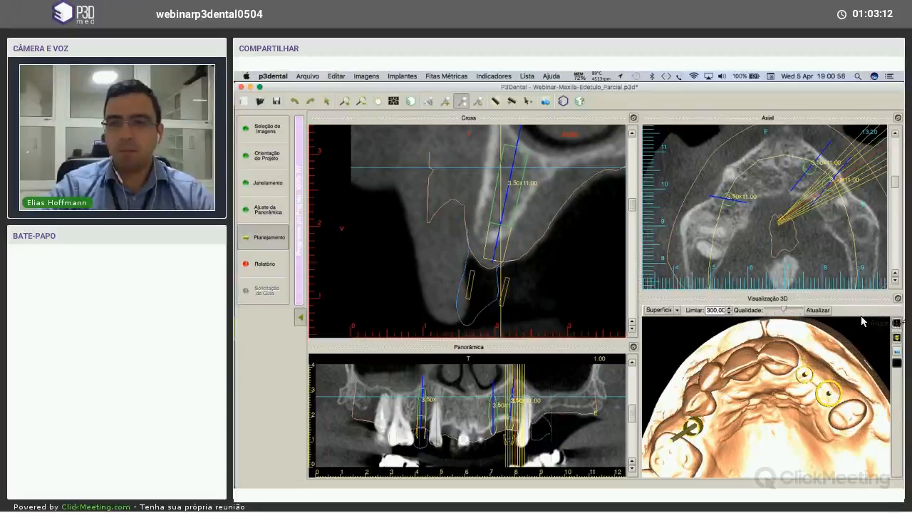
left_click(897, 298)
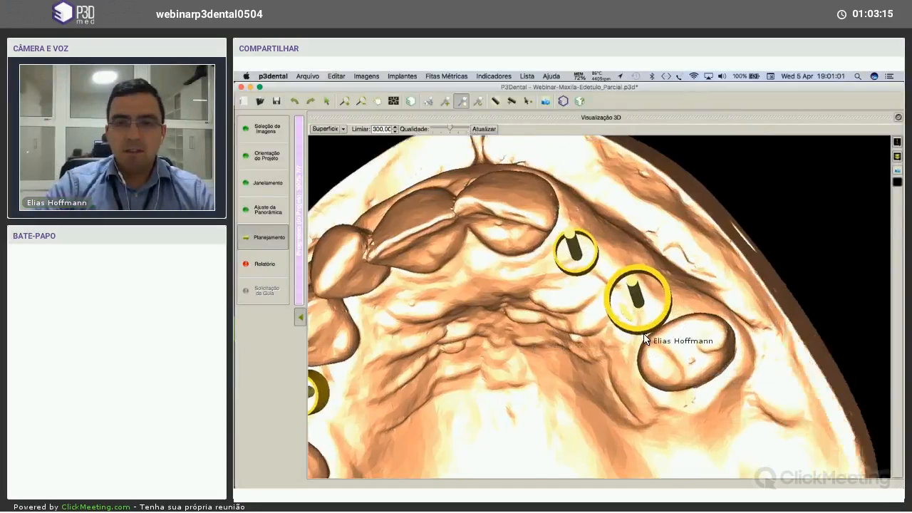
mouse_move(645, 339)
left_mouse_down()
mouse_move(657, 358)
mouse_move(674, 326)
mouse_move(667, 315)
mouse_move(672, 336)
left_mouse_up()
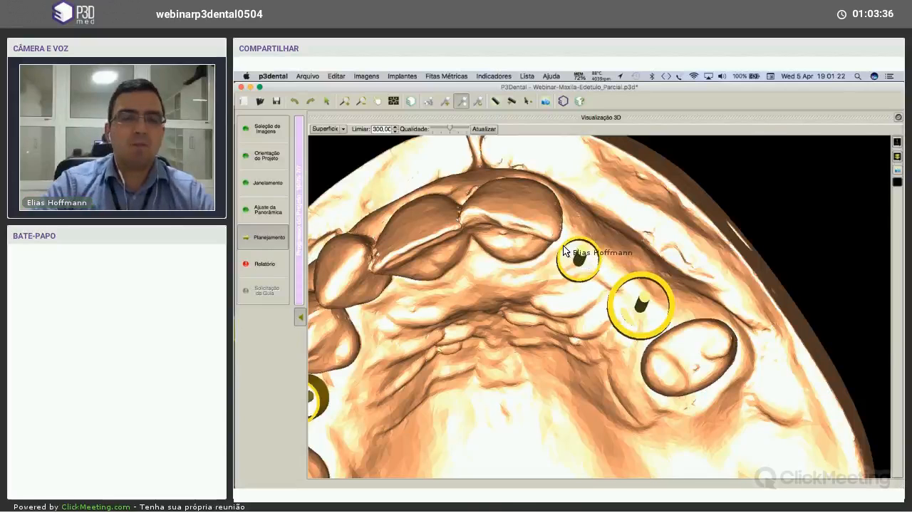
left_click_drag(563, 246, 560, 237)
left_click_drag(563, 313, 570, 309)
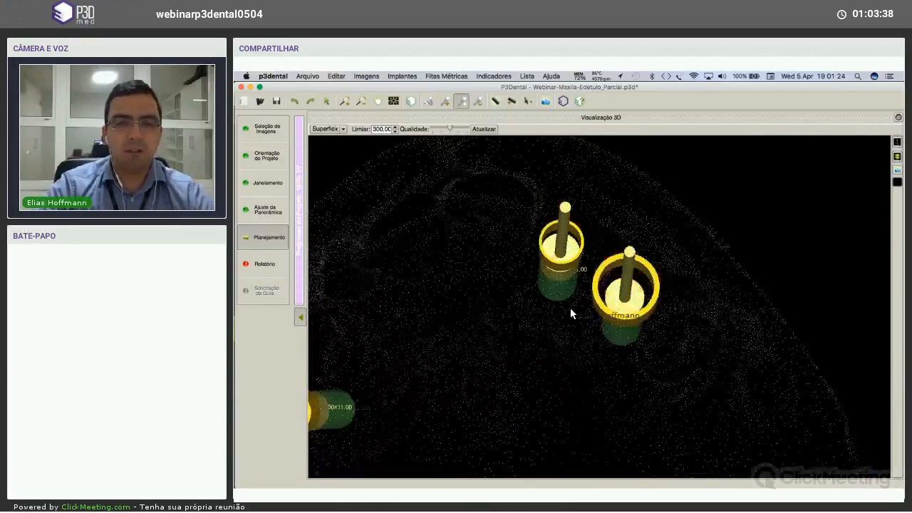
left_click_drag(635, 292, 642, 301)
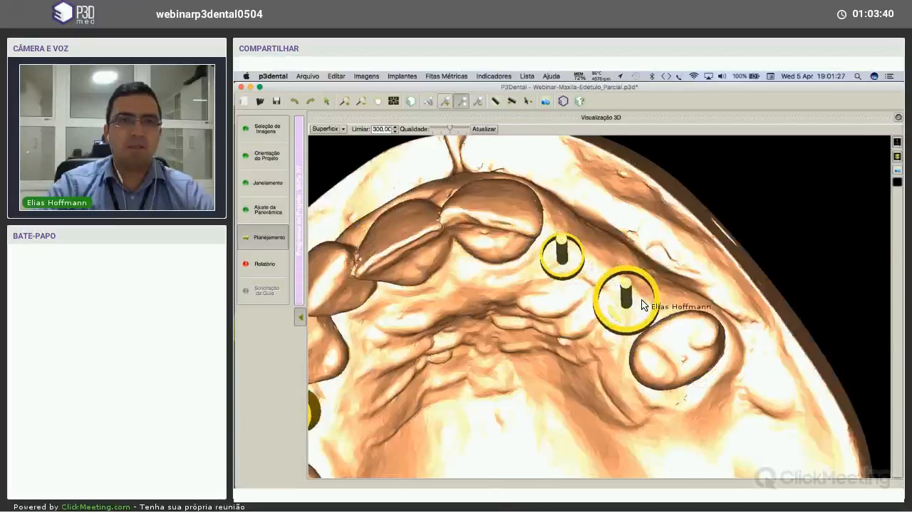
left_click(447, 105)
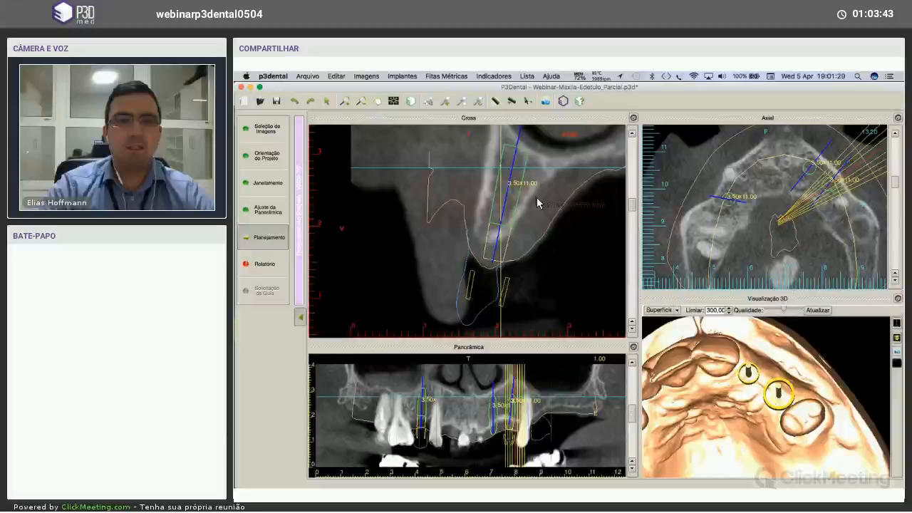
In the advanced properties of implant 3, set the sleeve type to Estreita (Metálica) and apply it.
right_click(513, 186)
left_click(533, 199)
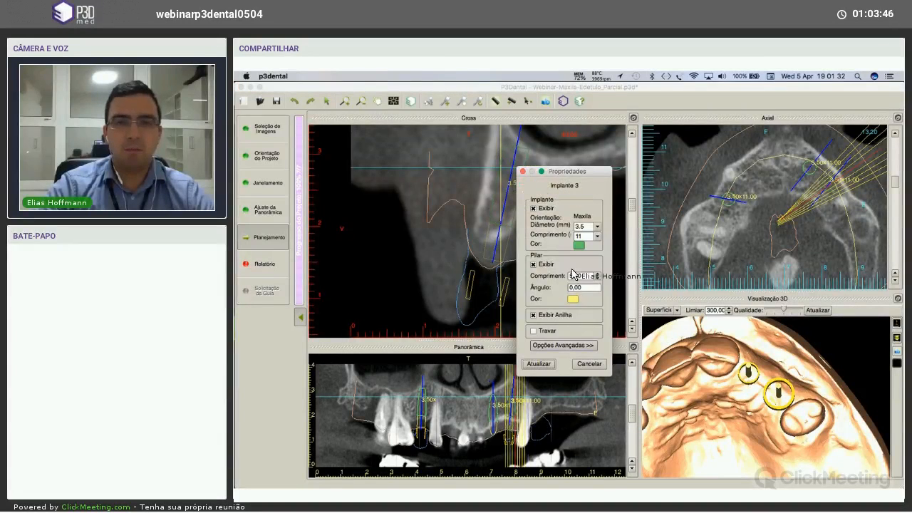
left_click(537, 364)
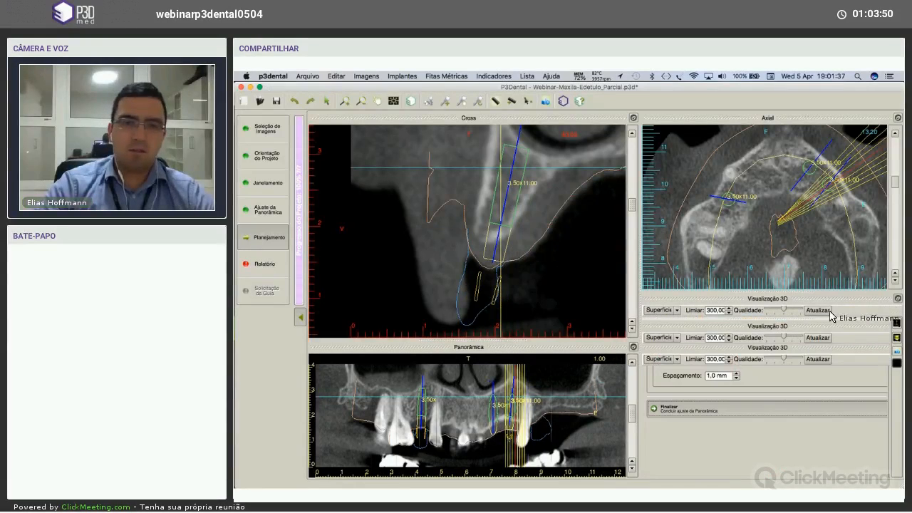
Examine the narrow sleeve of implant 3 and its clearance to the neighbouring teeth from several angles in the enlarged 3D view.
double_click(799, 326)
left_click_drag(769, 325, 721, 307)
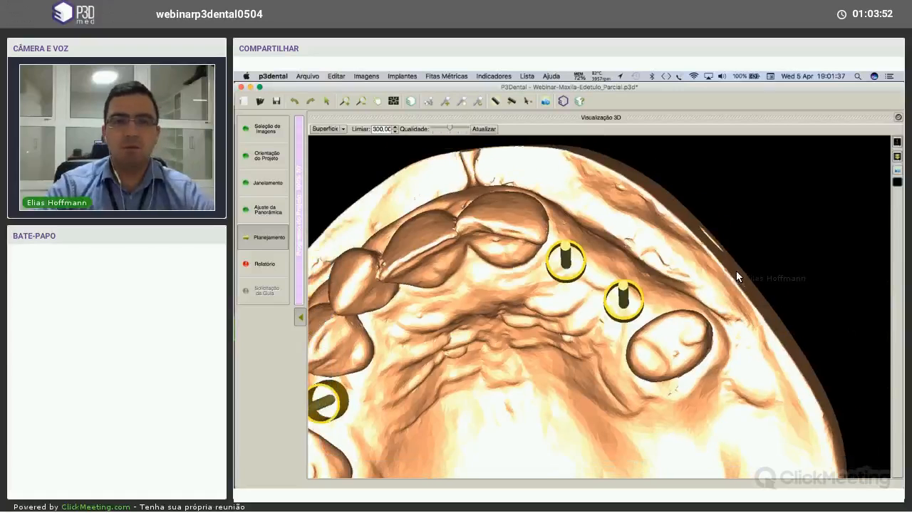
scroll(737, 273, "down", 1)
left_click_drag(684, 239, 620, 289)
left_click_drag(659, 253, 659, 262)
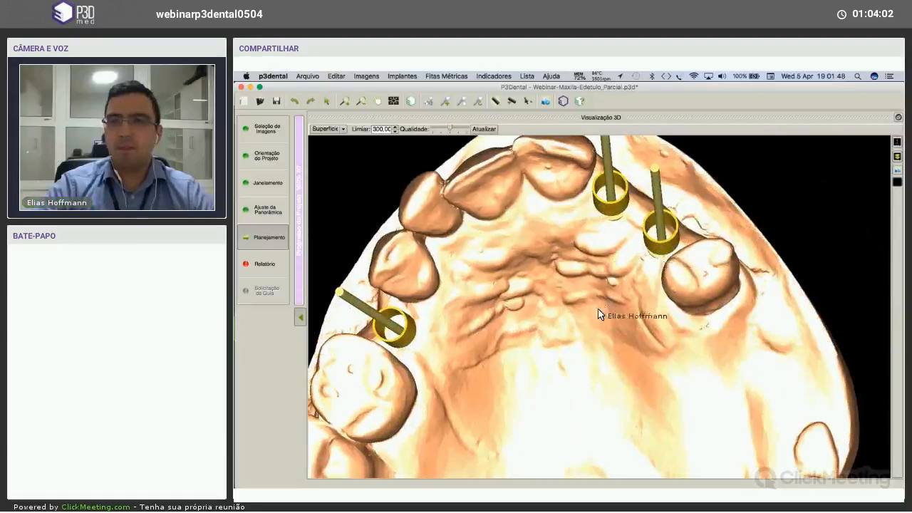
left_click_drag(598, 314, 576, 328)
double_click(538, 261)
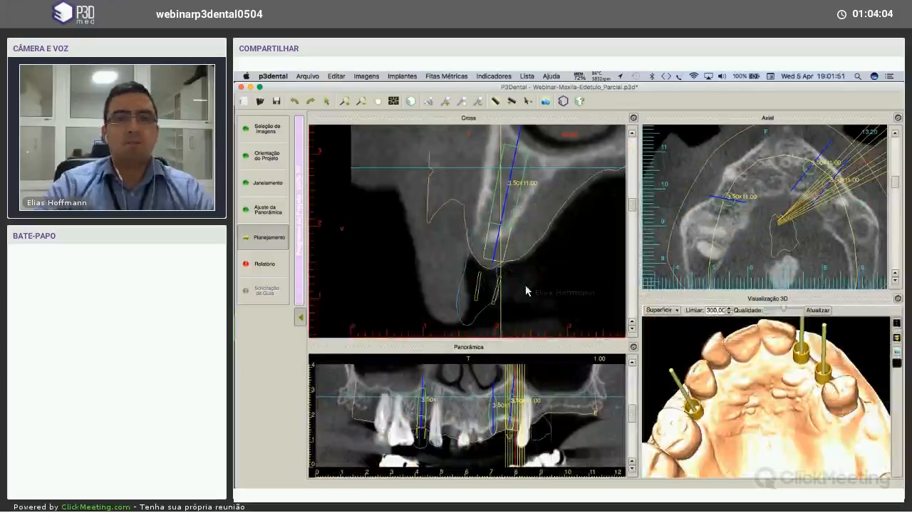
Review the available sleeve types and the offset in implant 3's advanced properties, leaving the dialog without applying changes.
right_click(516, 280)
left_click(545, 193)
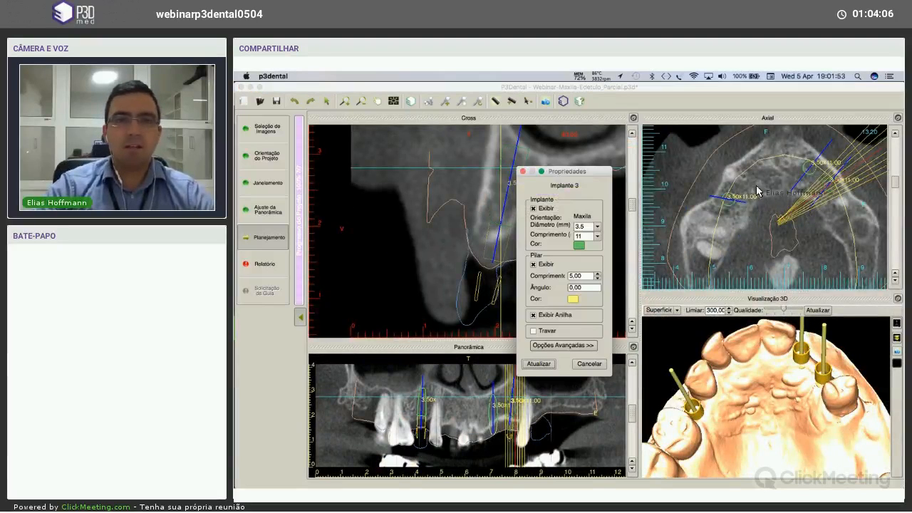
left_click(569, 346)
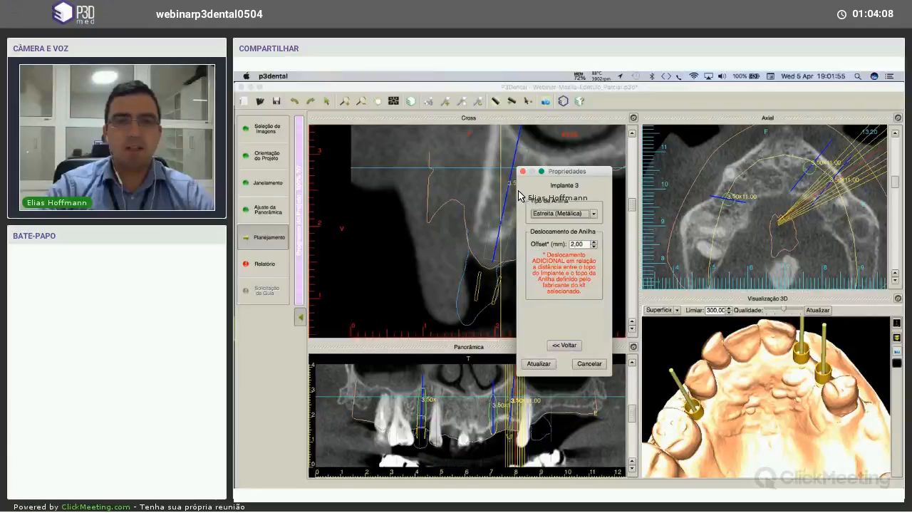
left_click(570, 214)
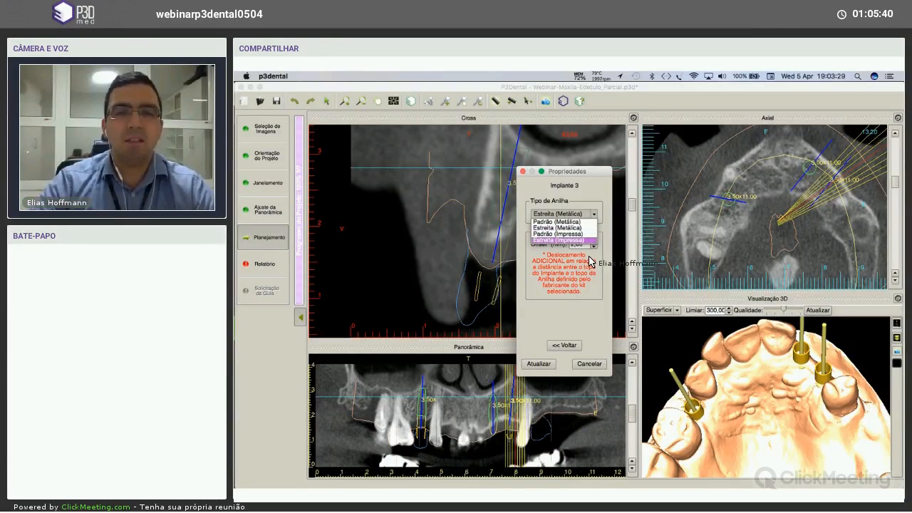
left_click(594, 324)
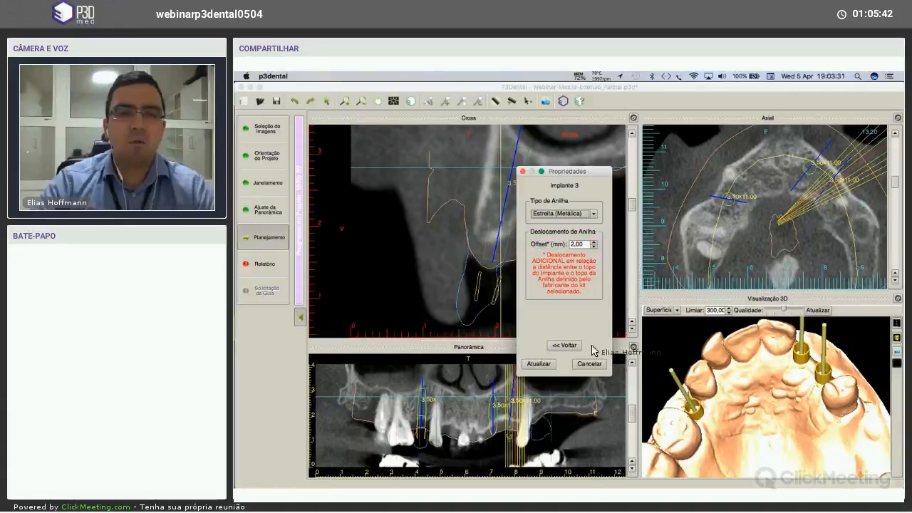
left_click(589, 364)
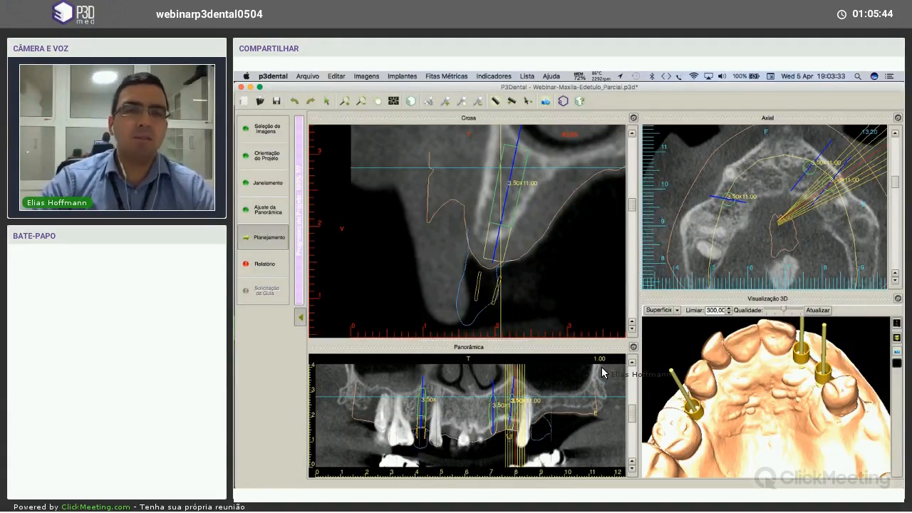
right_click(504, 184)
left_click(505, 191)
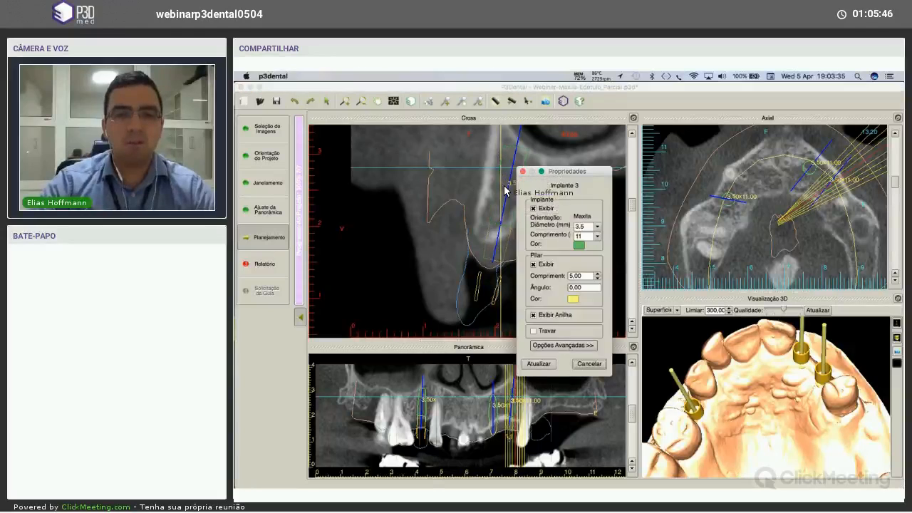
left_click(562, 345)
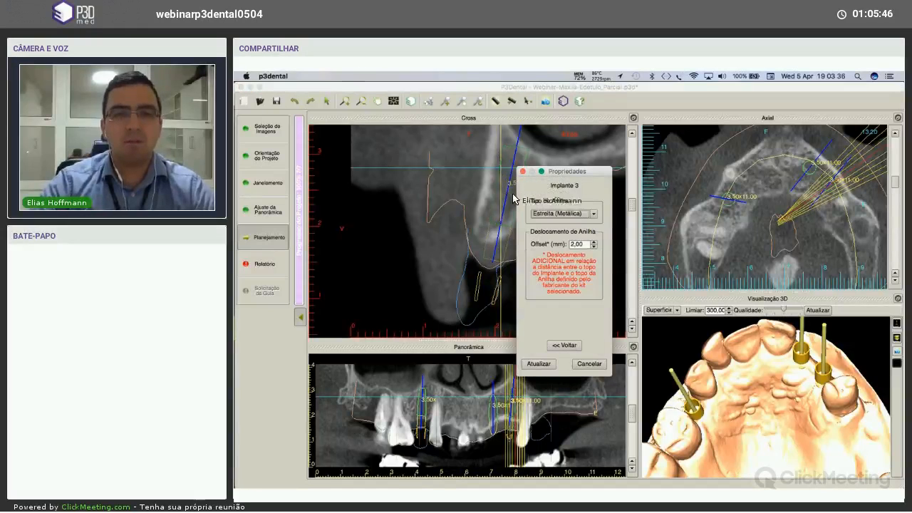
left_click(588, 364)
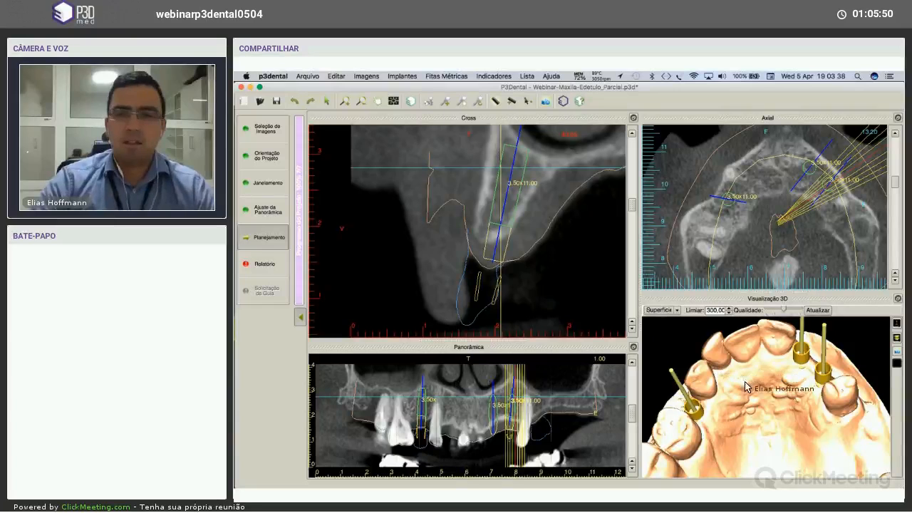
Turn the 3D model to an occlusal view and show the wax-up Enceramento.stl in 3D.
left_click_drag(792, 362, 756, 372)
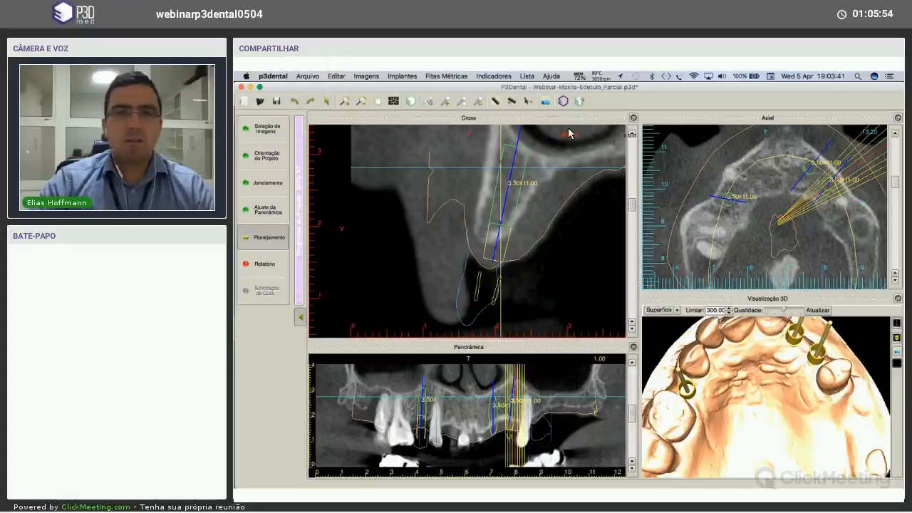
left_click_drag(569, 129, 716, 327)
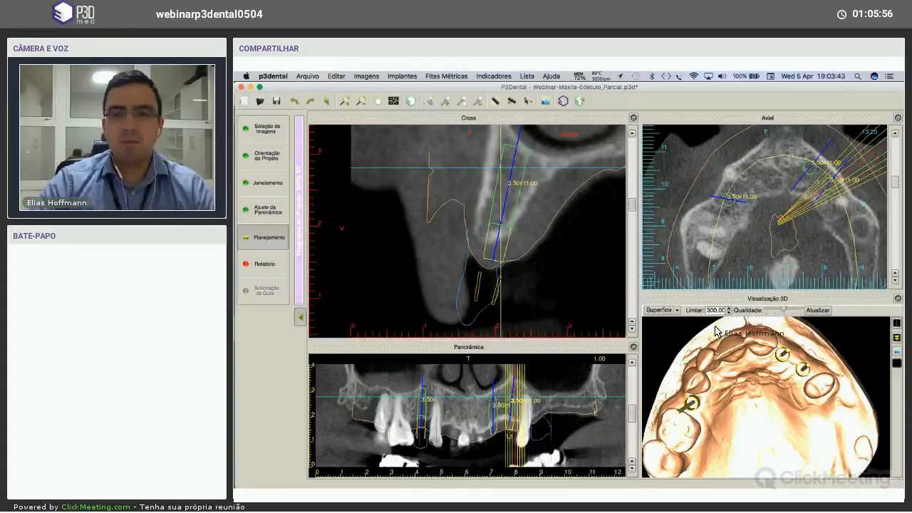
left_click(546, 101)
left_click(696, 244)
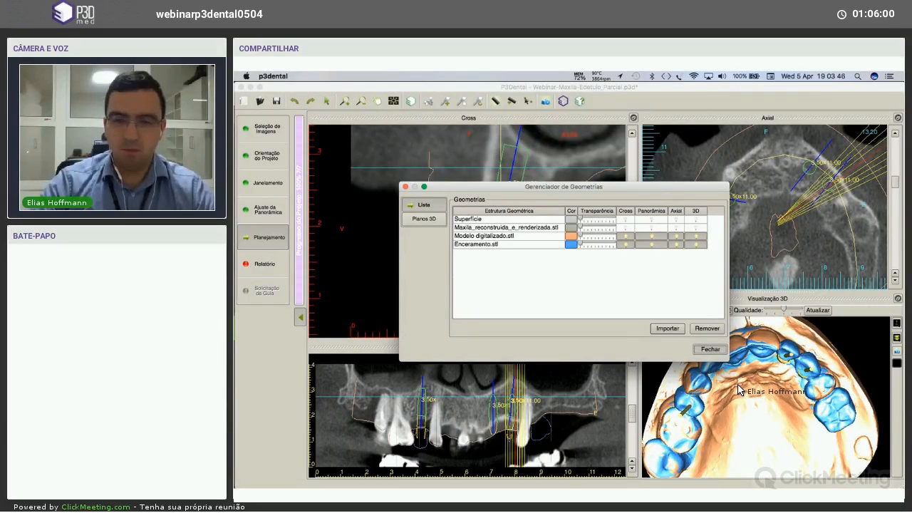
left_click(710, 349)
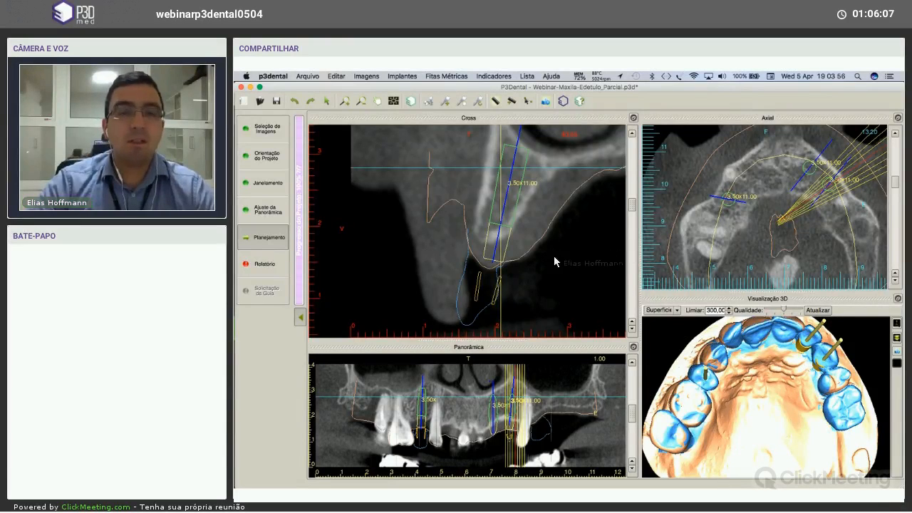
Check the implant axes against the wax-up in 3D and inspect the cross-sections from implant 3 to implant 2.
scroll(555, 261, "down", 3)
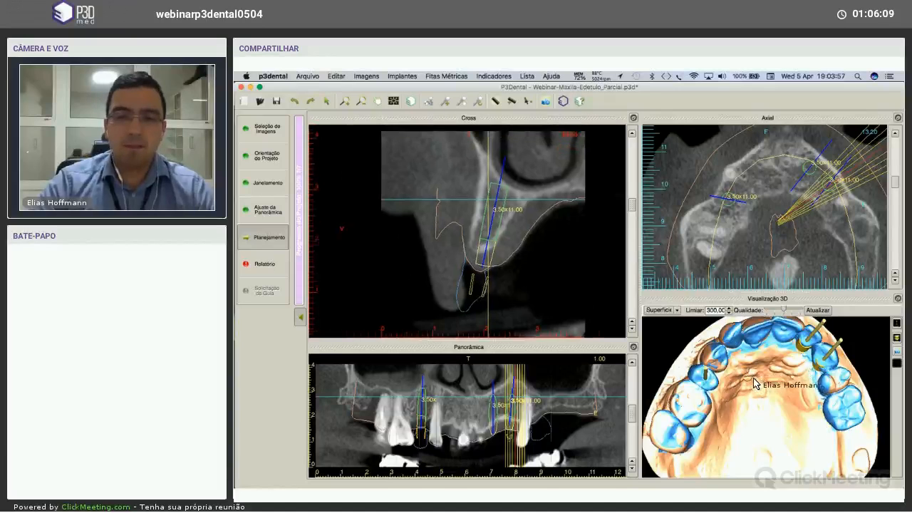
left_click_drag(754, 379, 749, 366)
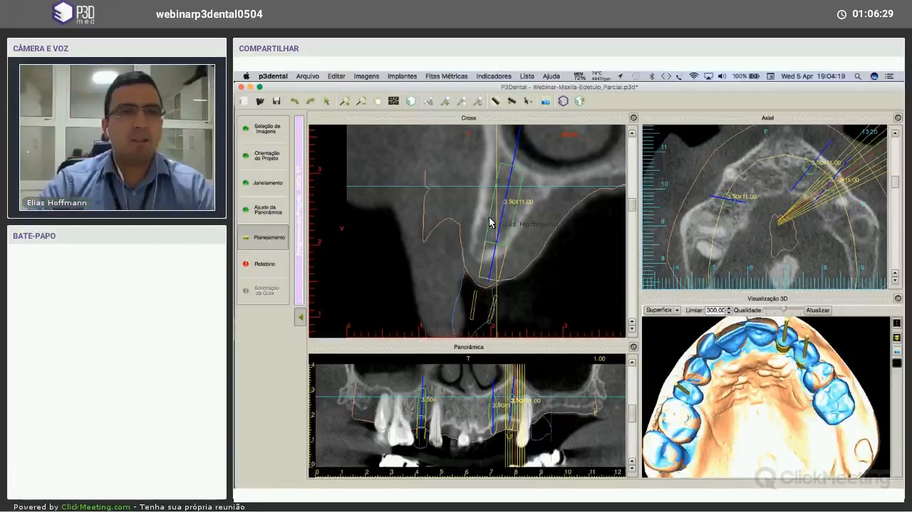
left_click(631, 236)
scroll(631, 236, "down", 10)
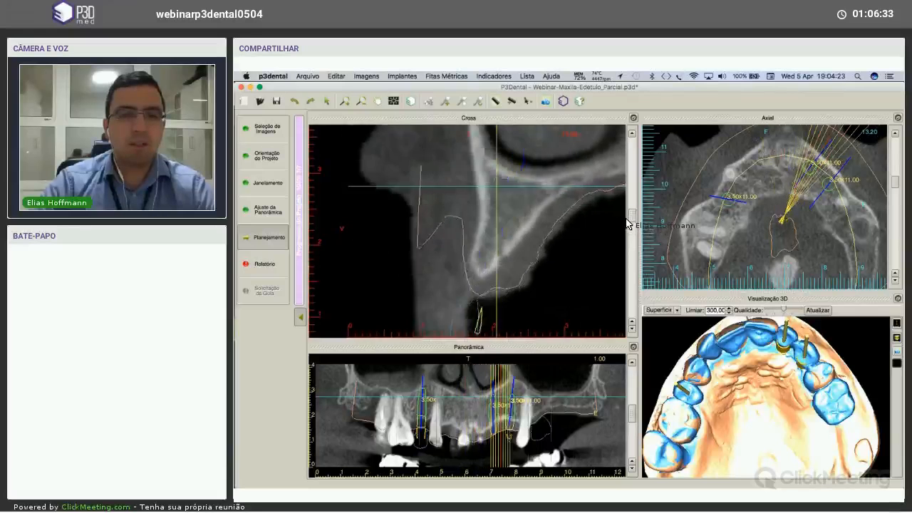
scroll(627, 224, "up", 10)
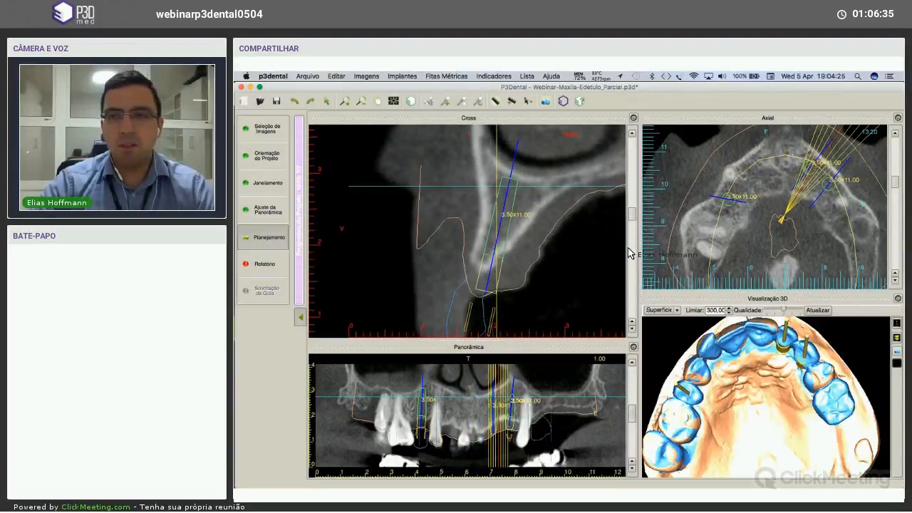
Add a fixation pin (Transfixador) in the cross-section midway between the two adjacent implants, with the axial slice at 18.00.
scroll(629, 234, "up", 2)
scroll(634, 235, "up", 2)
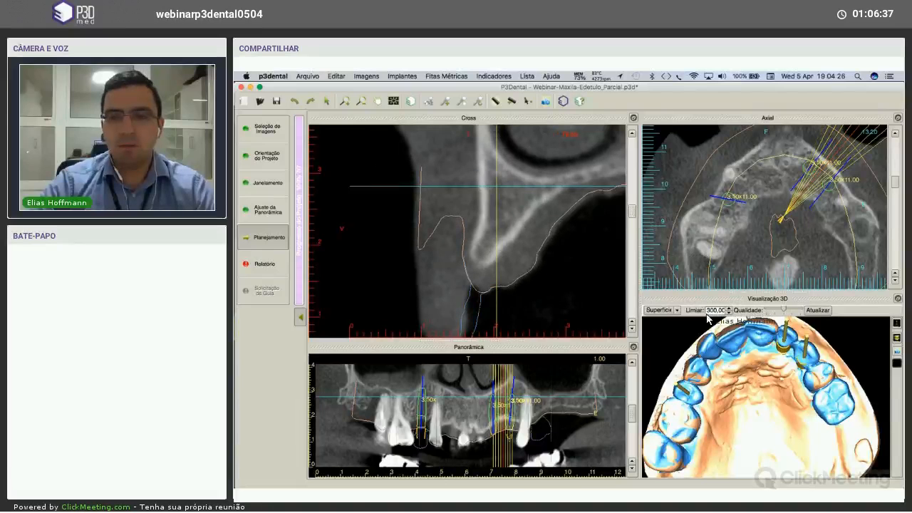
left_click_drag(753, 382, 731, 369)
scroll(791, 330, "up", 3)
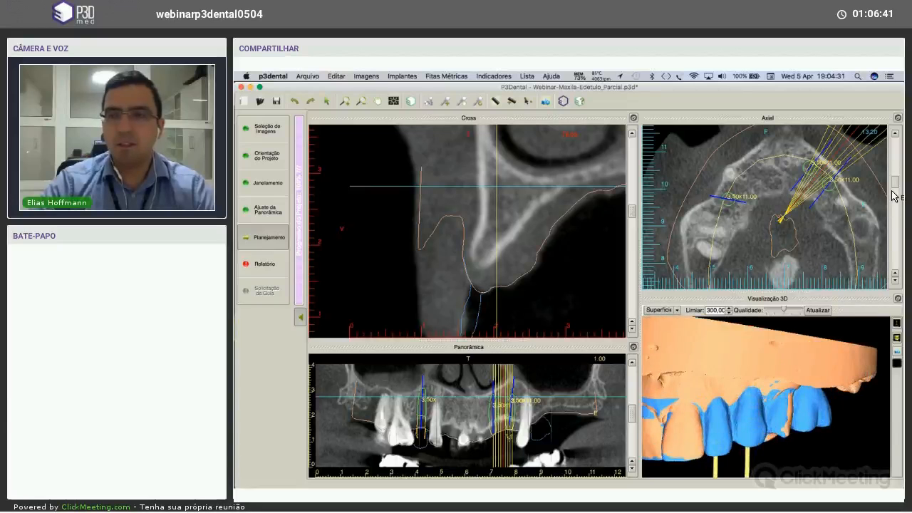
left_click_drag(891, 179, 891, 194)
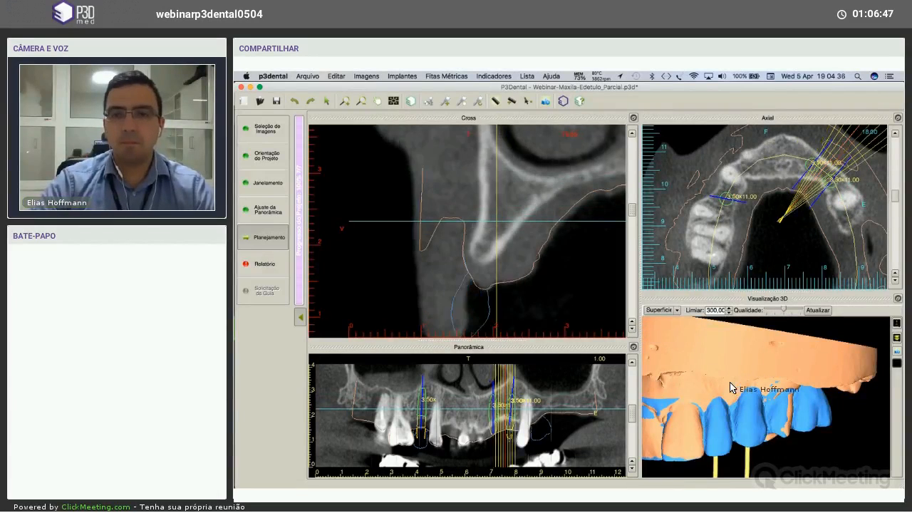
mouse_move(746, 393)
left_mouse_down()
mouse_move(758, 383)
mouse_move(744, 381)
left_mouse_up()
left_click(405, 77)
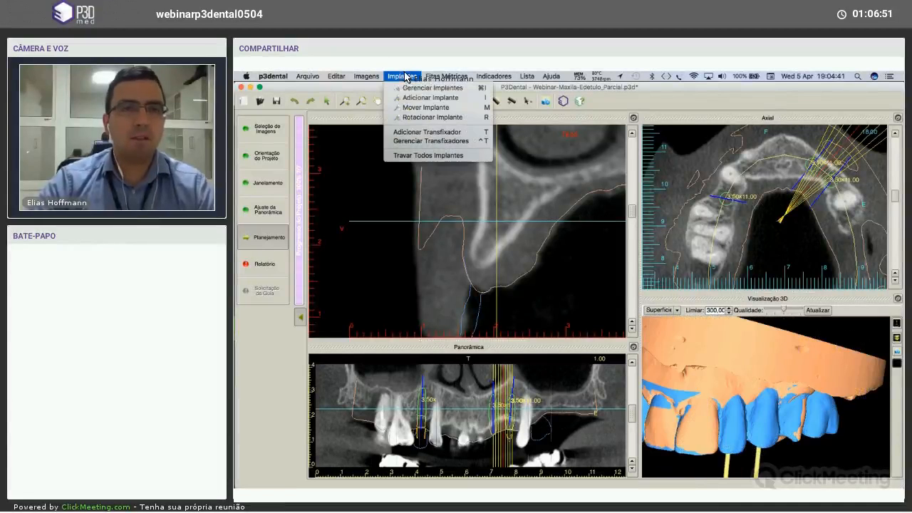
left_click(427, 133)
left_click(403, 76)
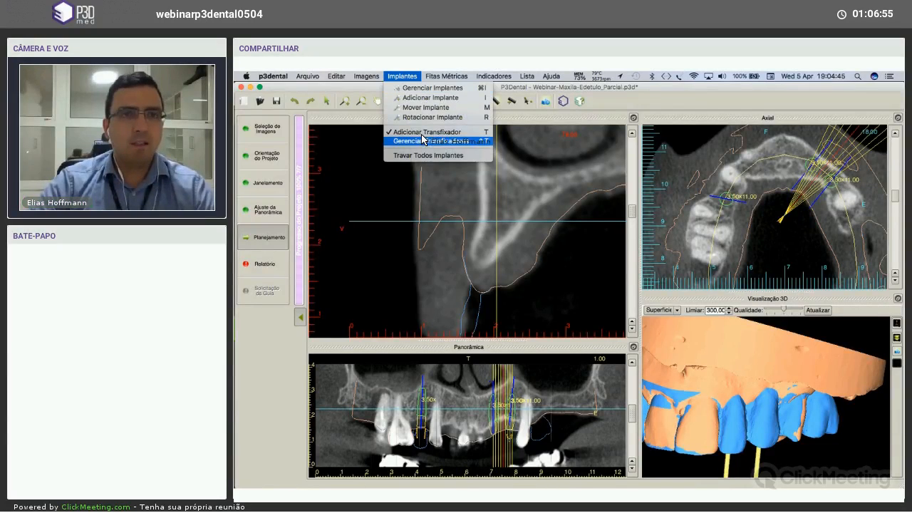
left_click(475, 239)
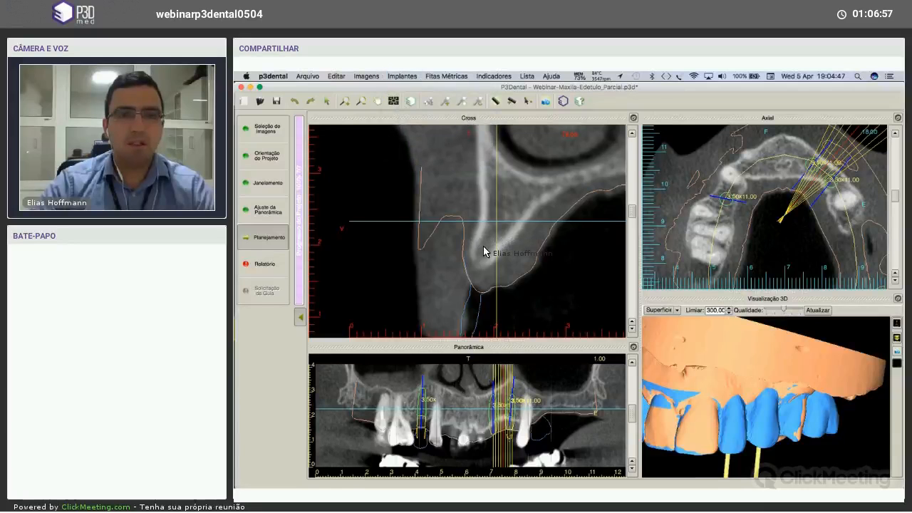
left_click(484, 251)
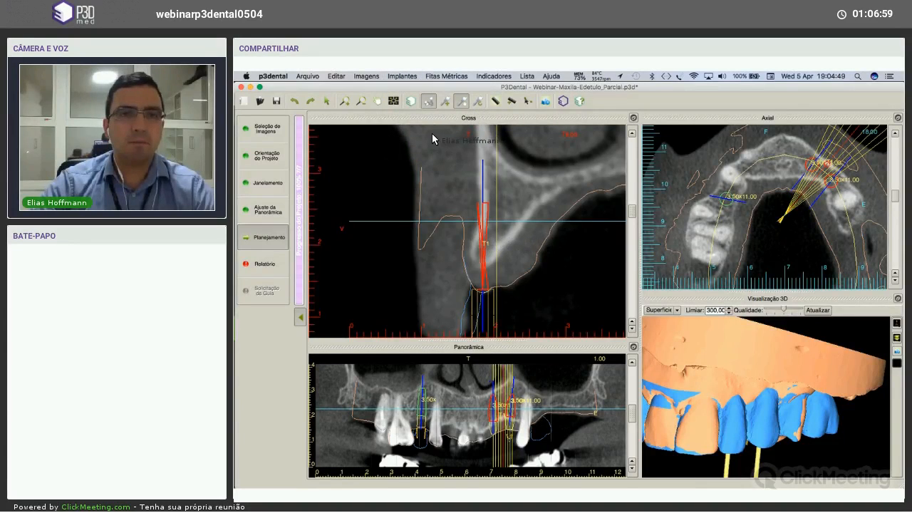
Set the implants to be drawn filled (Preenchido) in the implant manager's display options.
left_click(427, 208)
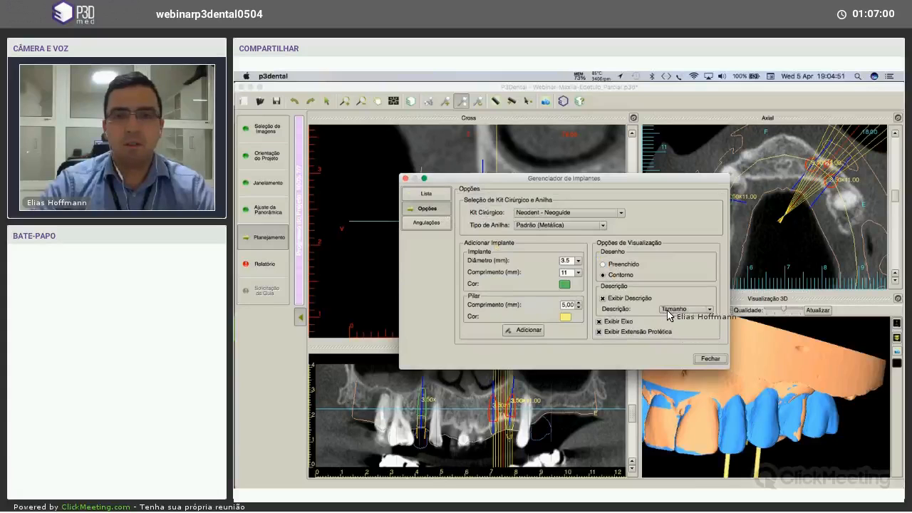
left_click(669, 311)
left_click(631, 277)
left_click(621, 266)
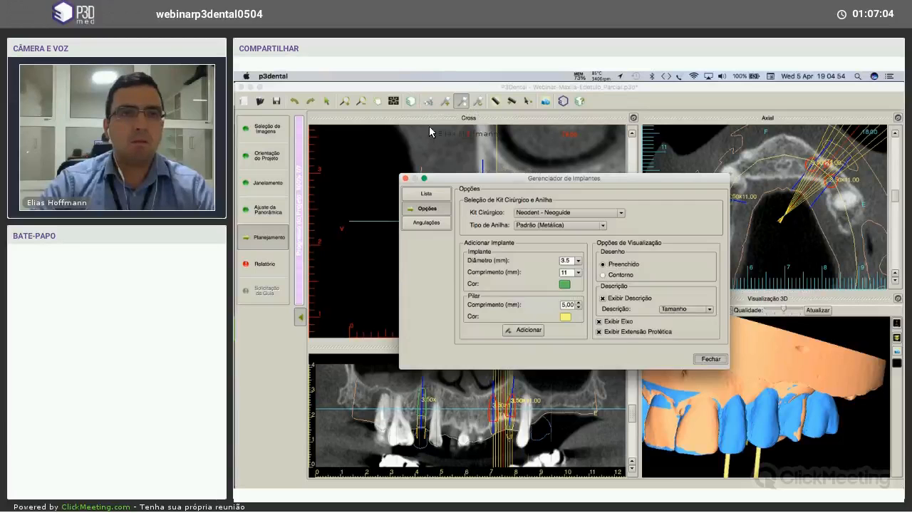
left_click(431, 132)
Set the fixation pins to be drawn filled (Preenchido) in the pin manager's display options.
left_click(403, 76)
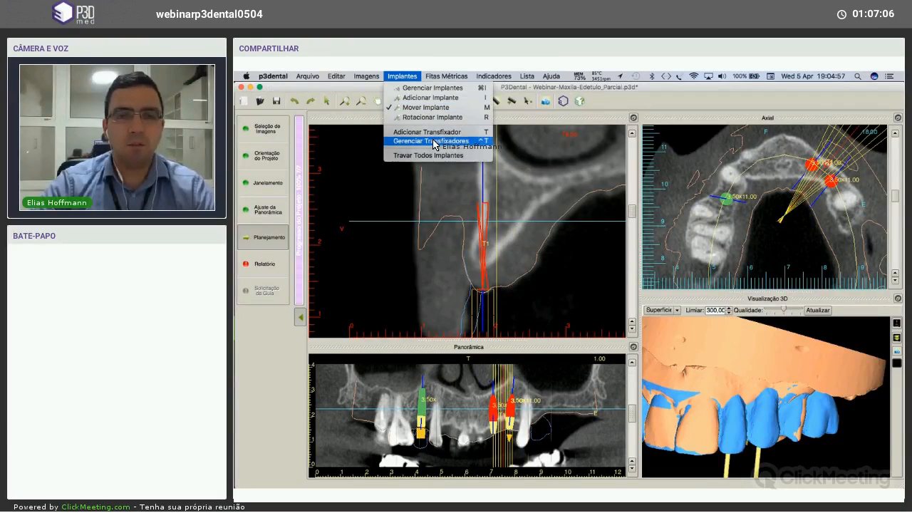
left_click(432, 141)
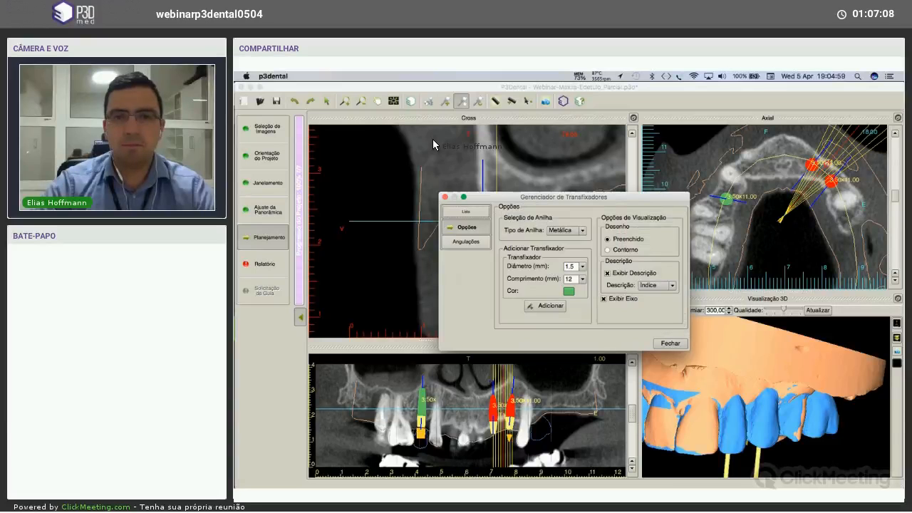
left_click(608, 250)
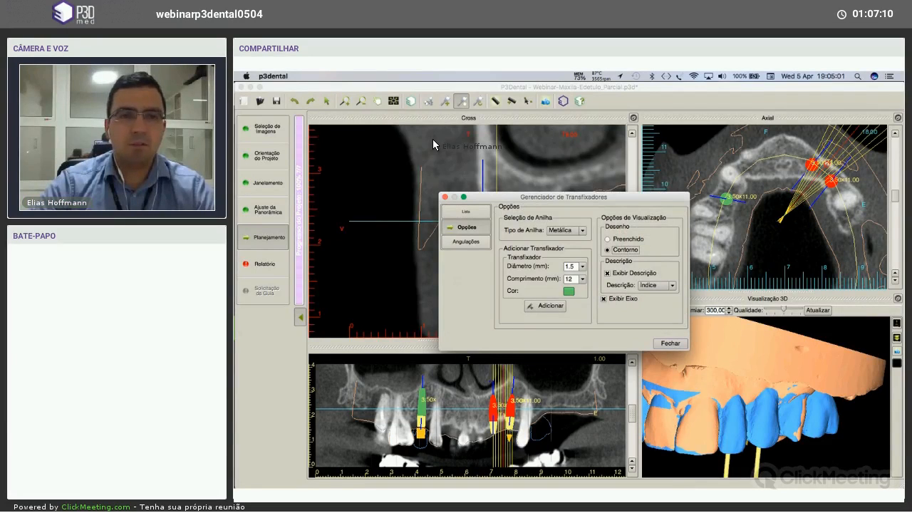
left_click(670, 343)
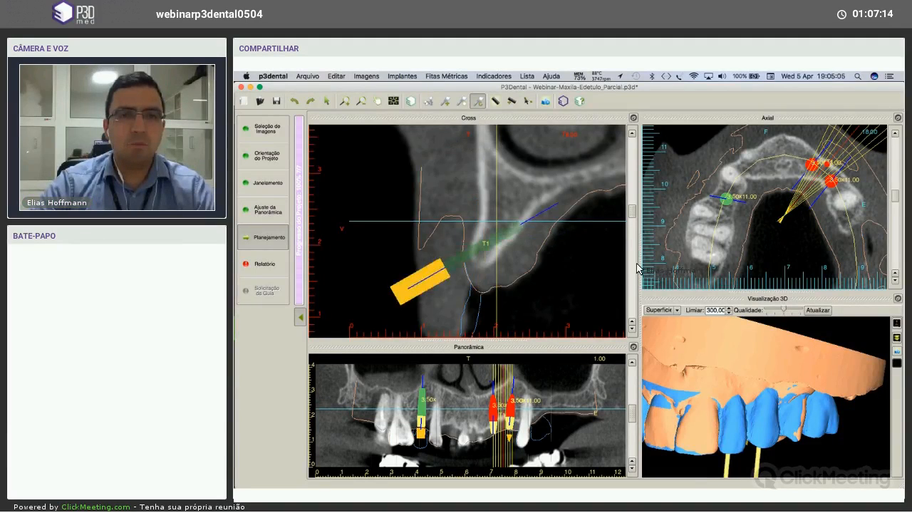
Adjust fixation pin T1 so it runs obliquely from the buccal side into the bone between the adjacent implants, discarding changes in its properties dialog.
mouse_move(531, 218)
left_mouse_down()
mouse_move(536, 236)
mouse_move(533, 226)
mouse_move(513, 230)
mouse_move(523, 244)
mouse_move(521, 230)
left_mouse_up()
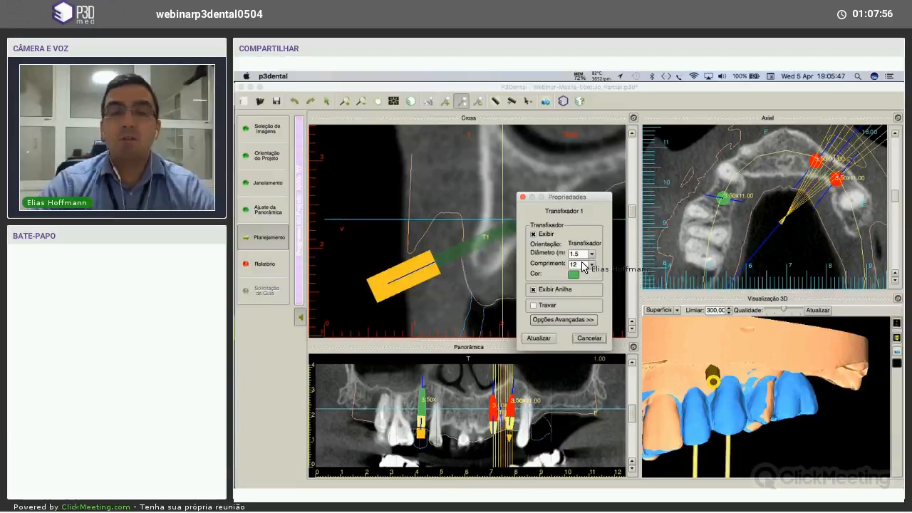
left_click(588, 339)
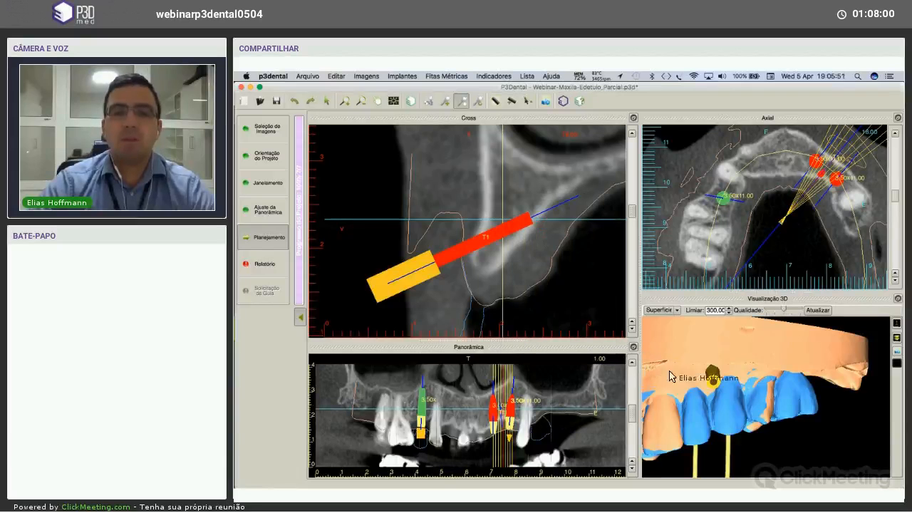
left_click(516, 233)
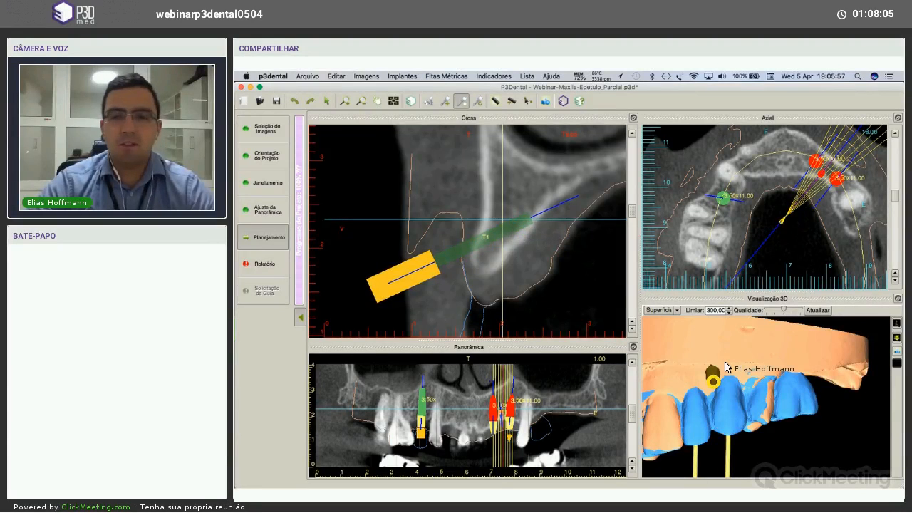
left_click_drag(726, 364, 753, 356)
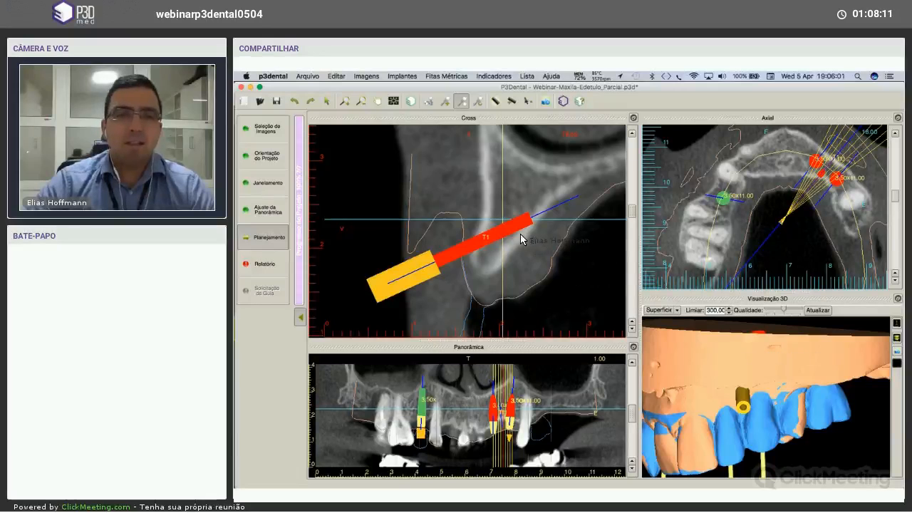
left_click_drag(516, 231, 515, 232)
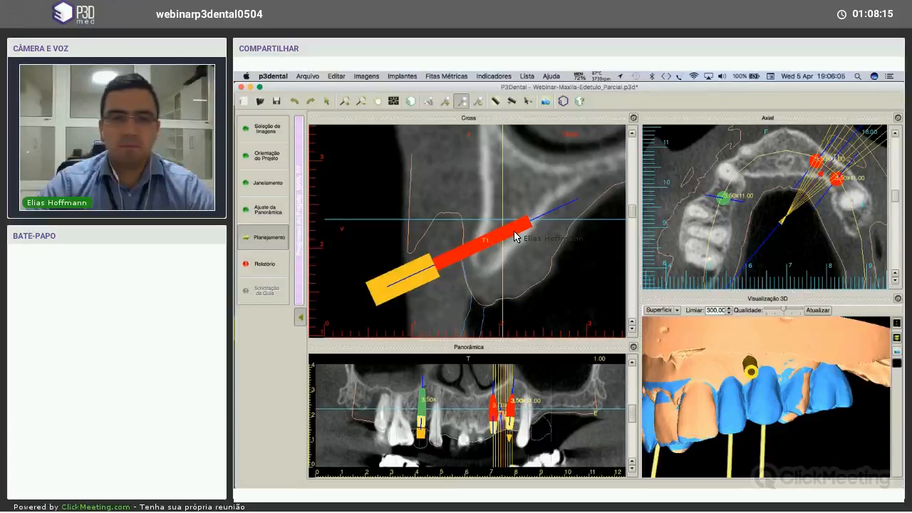
left_click_drag(698, 330, 775, 332)
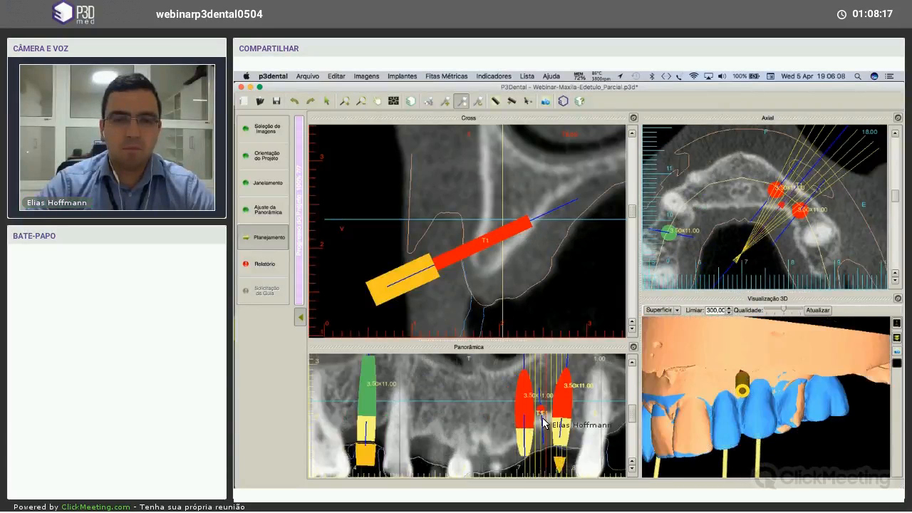
scroll(565, 410, "up", 3)
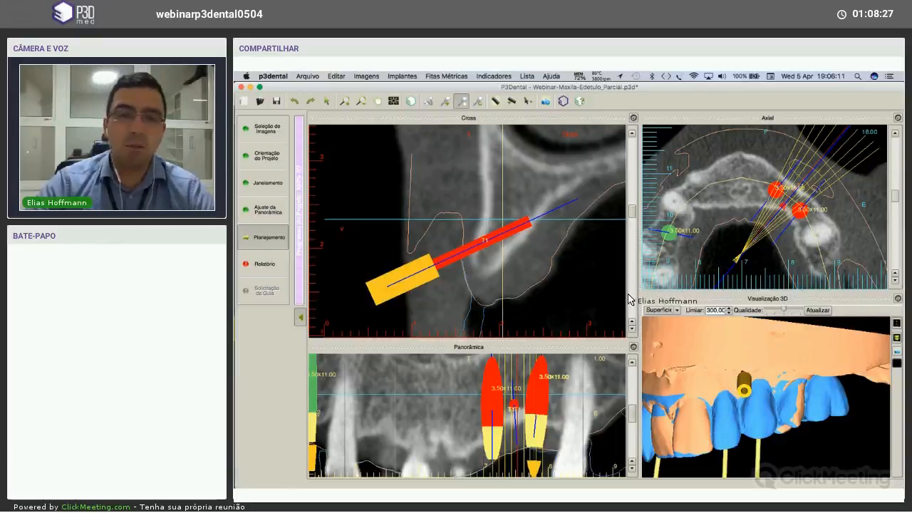
Examine fixation pin T1 and its sleeve against the model, wax-up and neighbouring implants from several angles in the enlarged 3D view.
left_click(898, 299)
left_click_drag(583, 263, 709, 246)
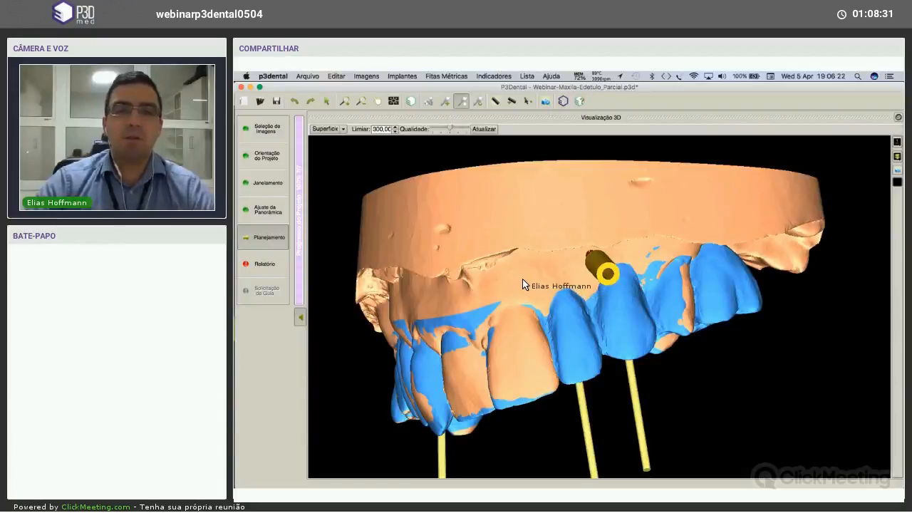
mouse_move(550, 284)
left_mouse_down()
mouse_move(552, 275)
mouse_move(556, 282)
left_mouse_up()
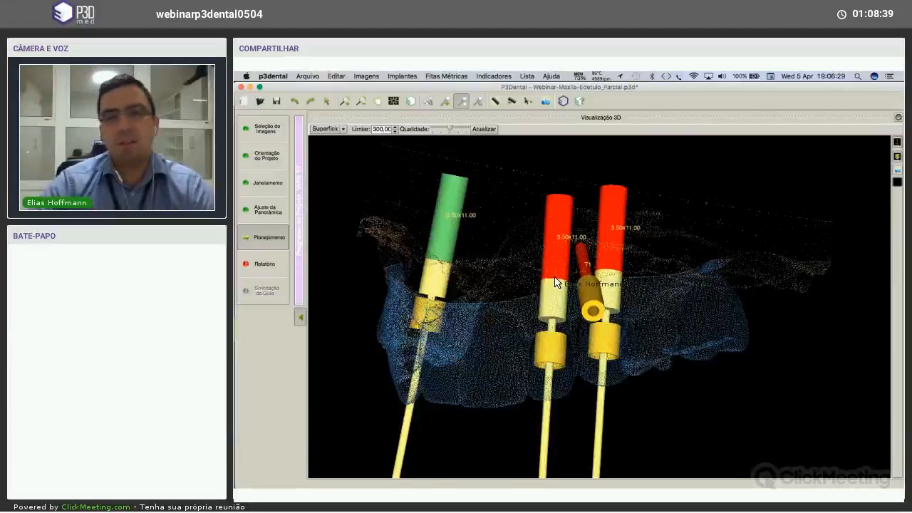
mouse_move(577, 275)
left_mouse_down()
mouse_move(594, 257)
mouse_move(585, 268)
left_mouse_up()
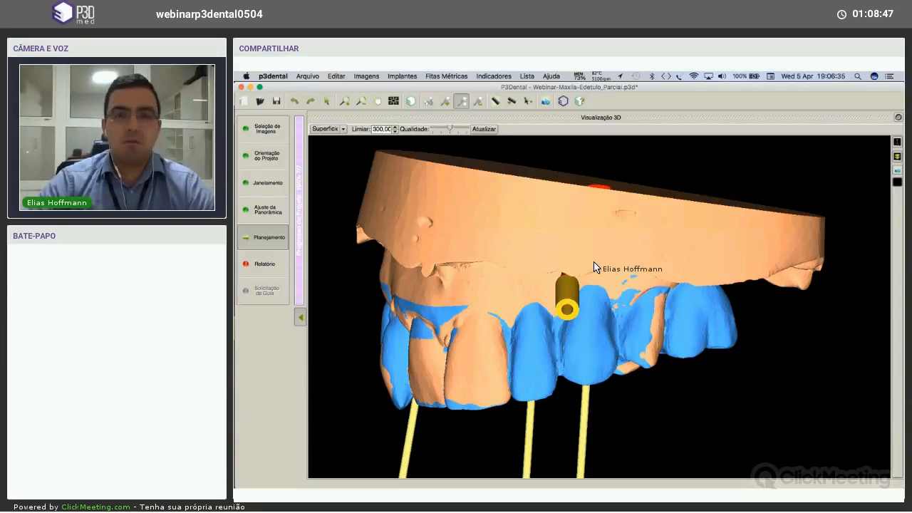
left_click_drag(592, 266, 590, 286)
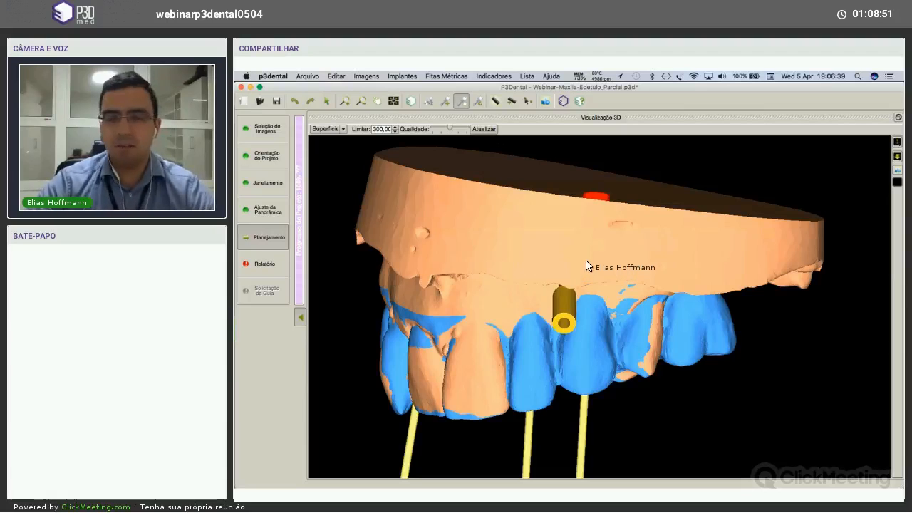
left_click_drag(586, 266, 622, 249)
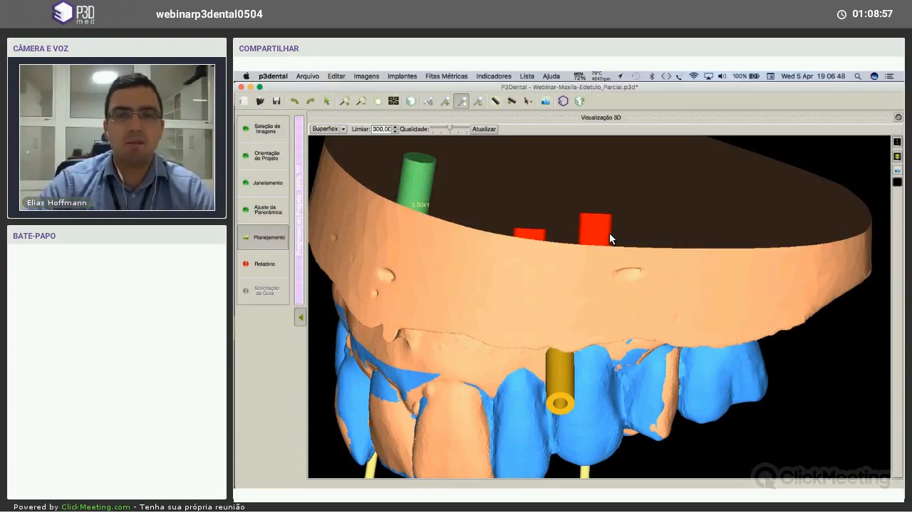
left_click_drag(558, 279, 560, 264)
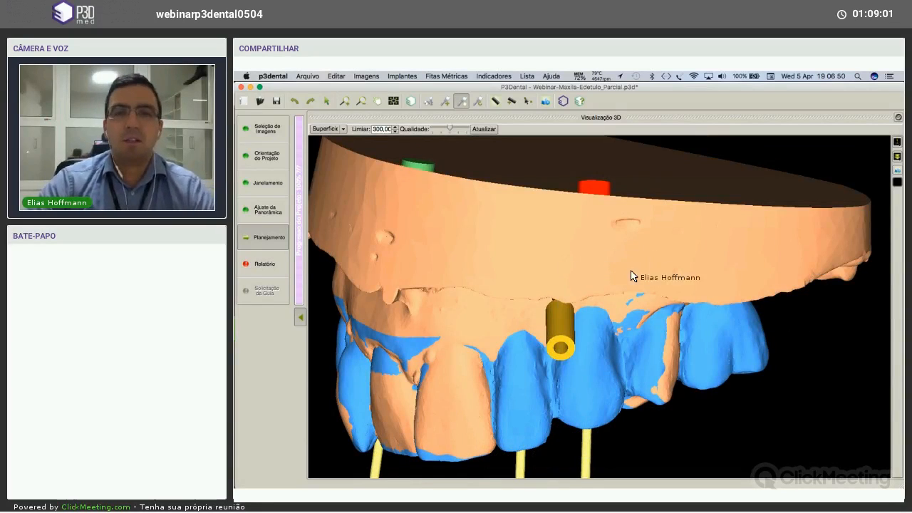
left_click_drag(572, 310, 626, 227)
left_click_drag(706, 272, 629, 265)
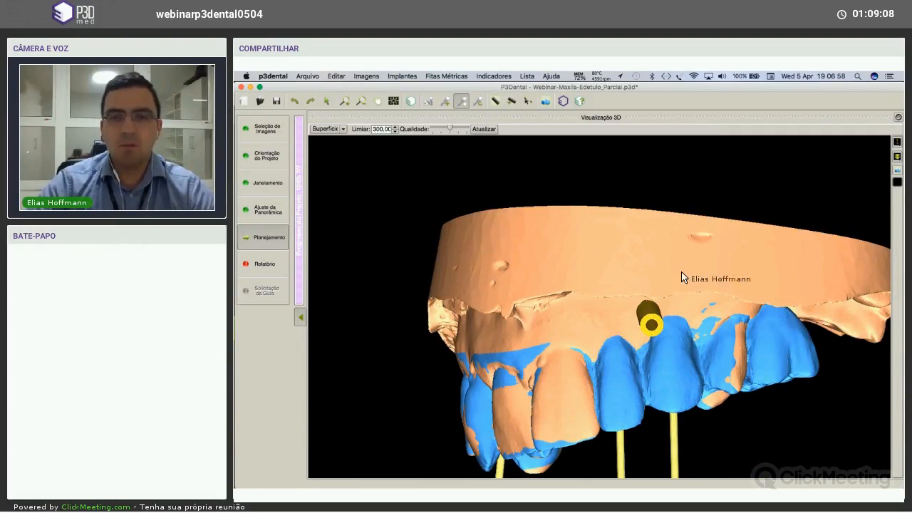
left_click_drag(685, 275, 717, 242)
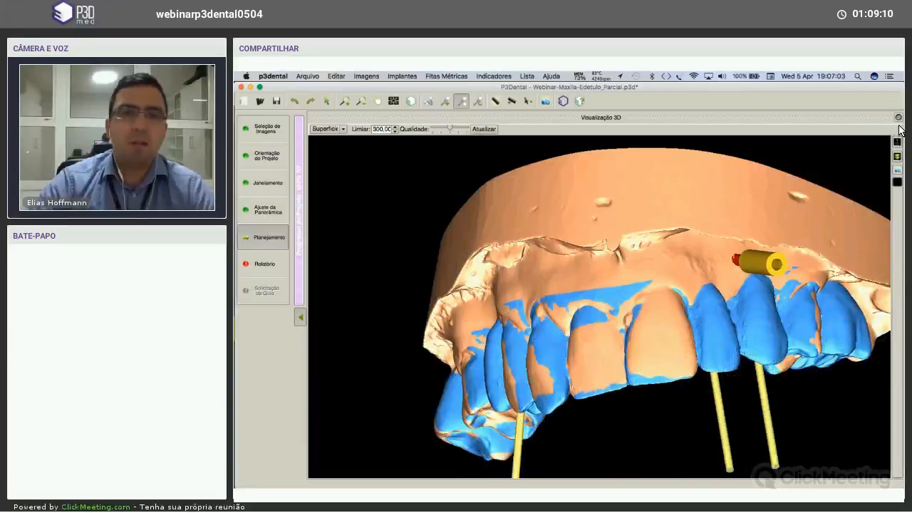
Nudge fixation pin T1 in the cross-section and check its spacing between the implants in the panoramic view and at axial slice 20.00.
left_click(898, 118)
left_click_drag(528, 225, 527, 228)
scroll(478, 419, "down", 1)
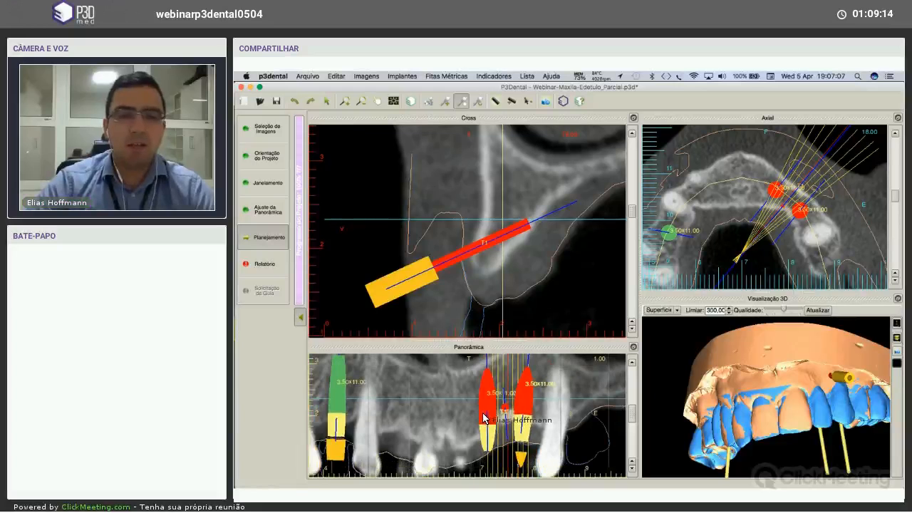
scroll(487, 418, "down", 1)
middle_click_drag(489, 411, 497, 406)
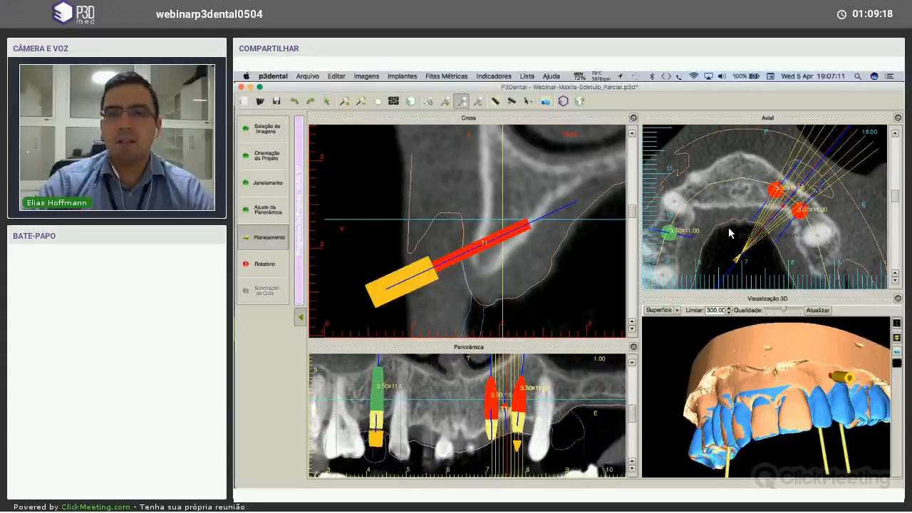
scroll(738, 222, "down", 1)
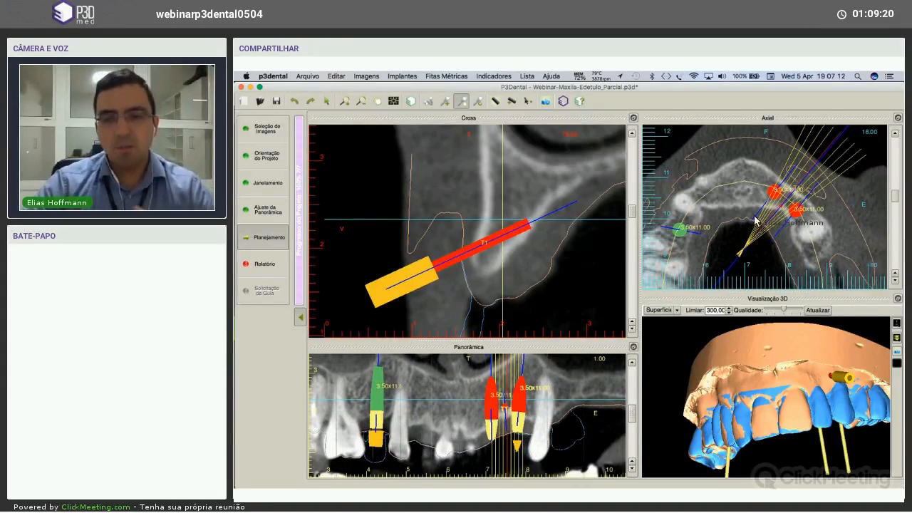
middle_click_drag(755, 220, 782, 209)
scroll(783, 208, "up", 1)
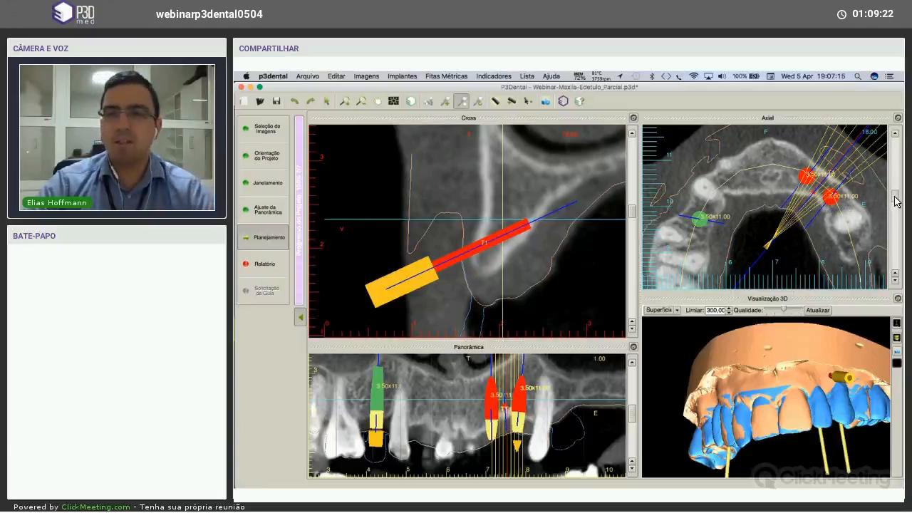
mouse_move(898, 208)
left_mouse_down()
mouse_move(896, 196)
mouse_move(904, 213)
left_mouse_up()
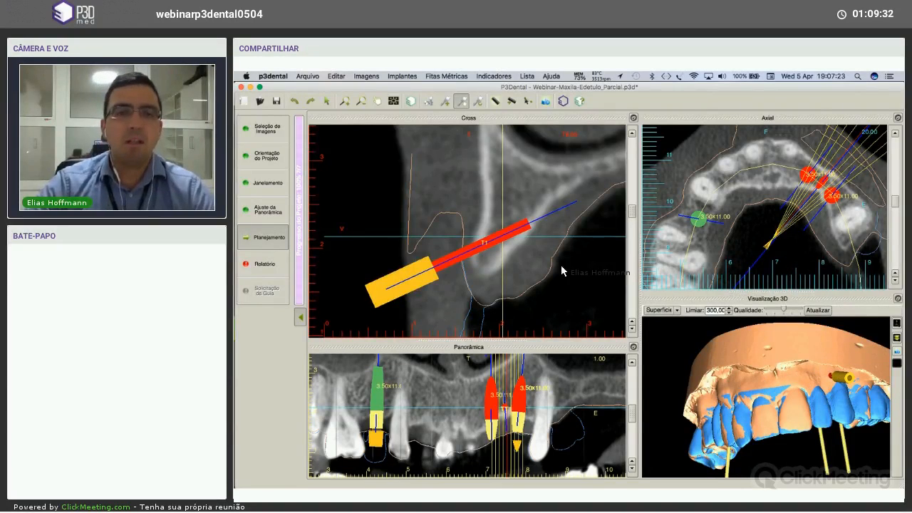
Try to add another fixation pin in the anterior maxilla, checking the cross-sections from 64.00 to 66.00.
left_click_drag(630, 219, 625, 233)
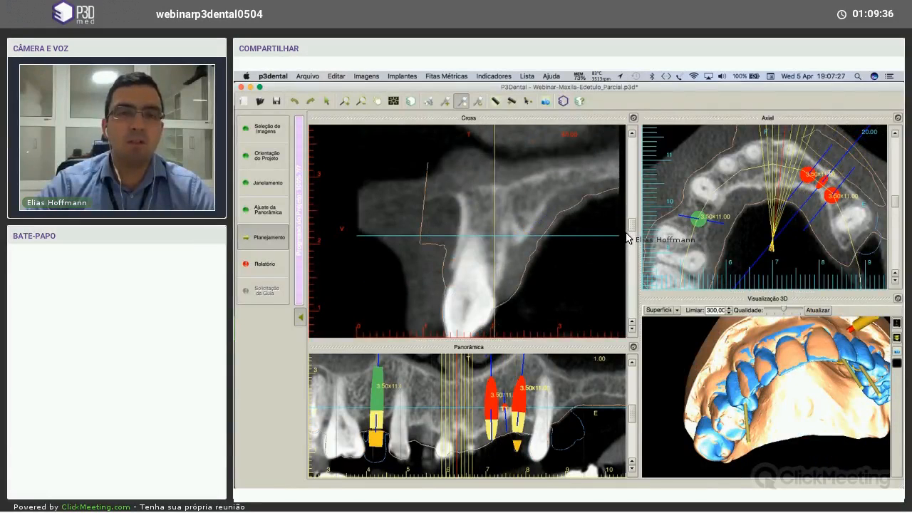
left_click(404, 76)
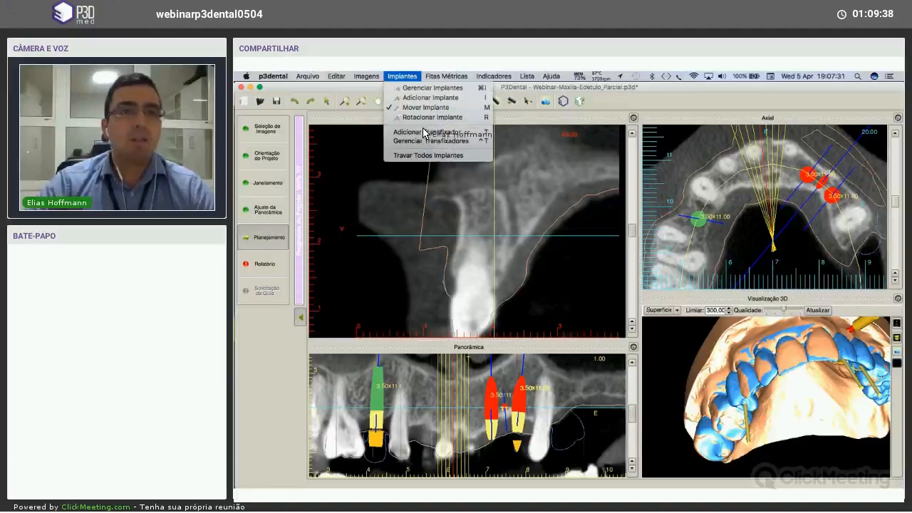
left_click(426, 133)
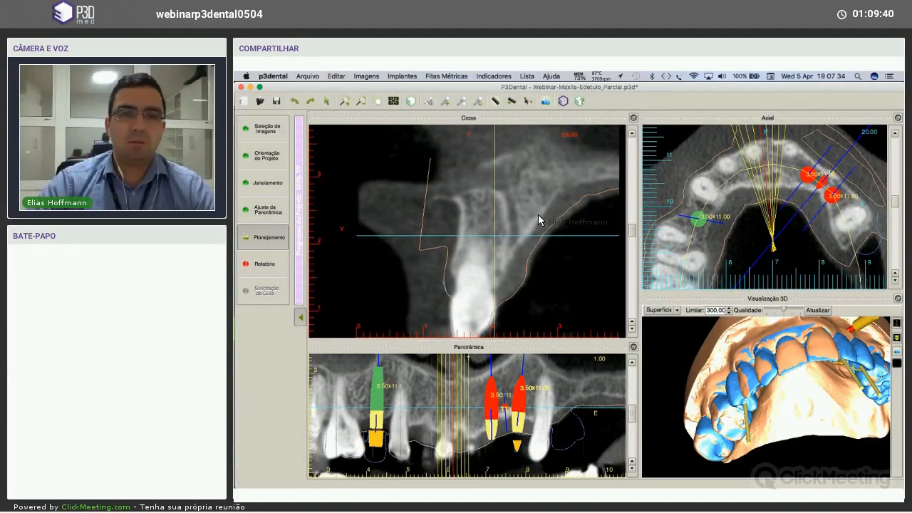
left_click(402, 77)
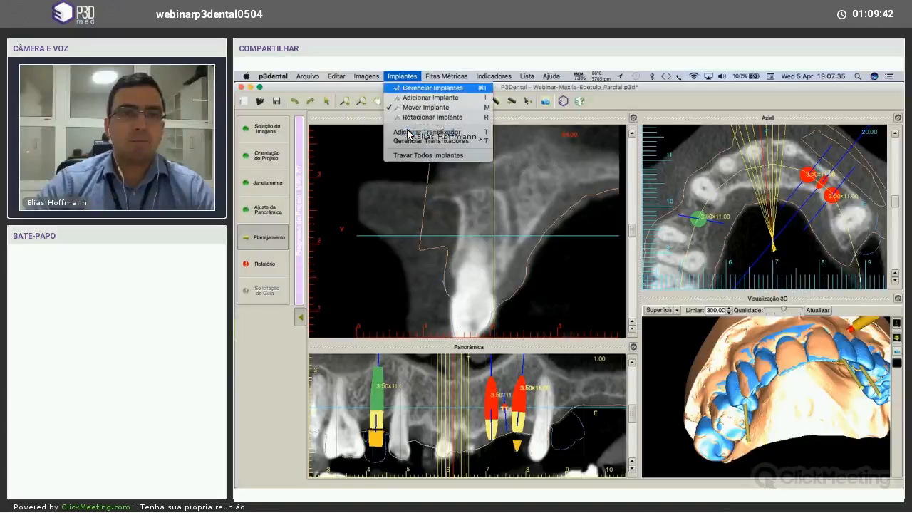
left_click(531, 207)
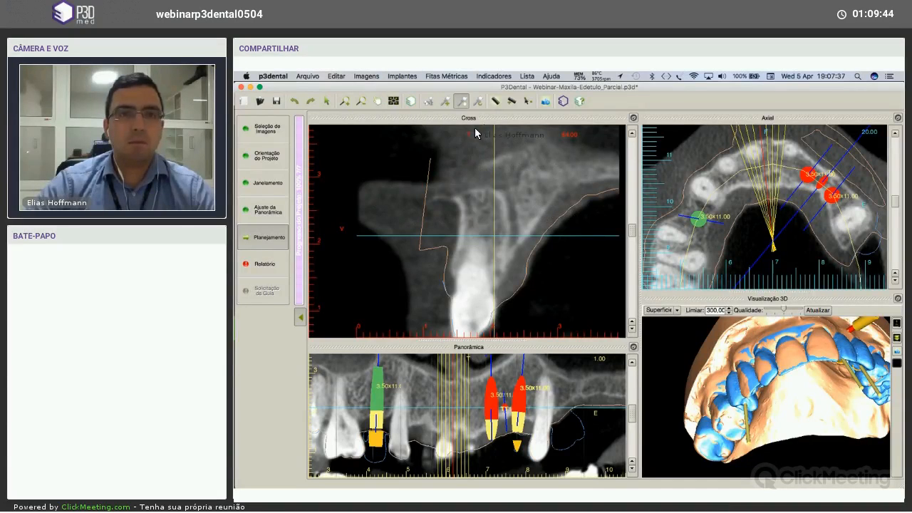
scroll(542, 249, "down", 3)
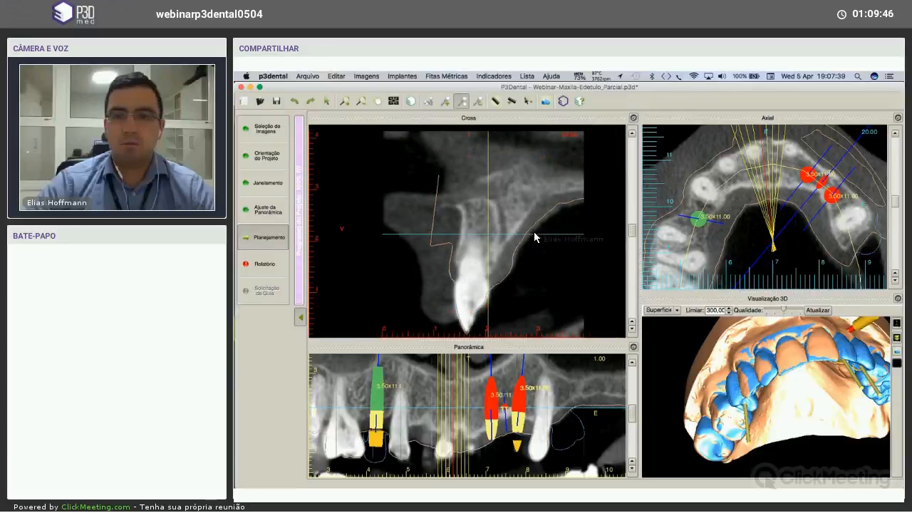
left_click(398, 77)
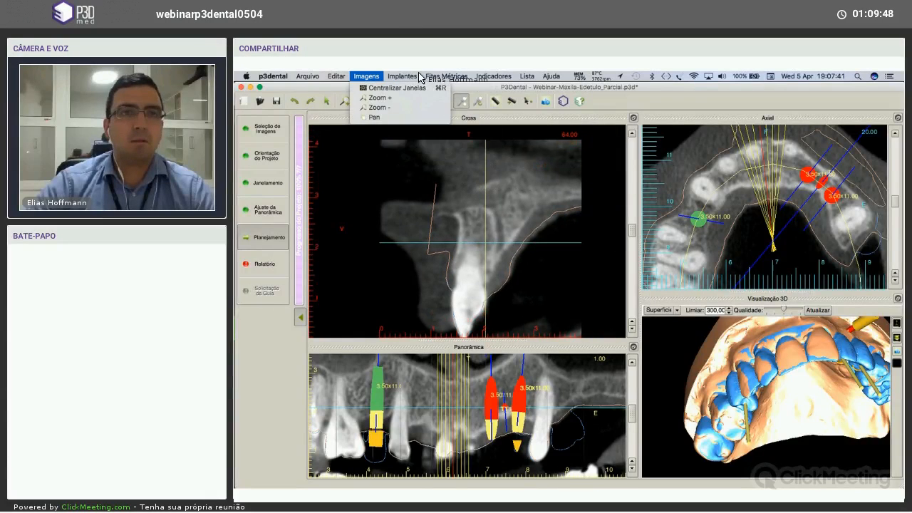
left_click(589, 248)
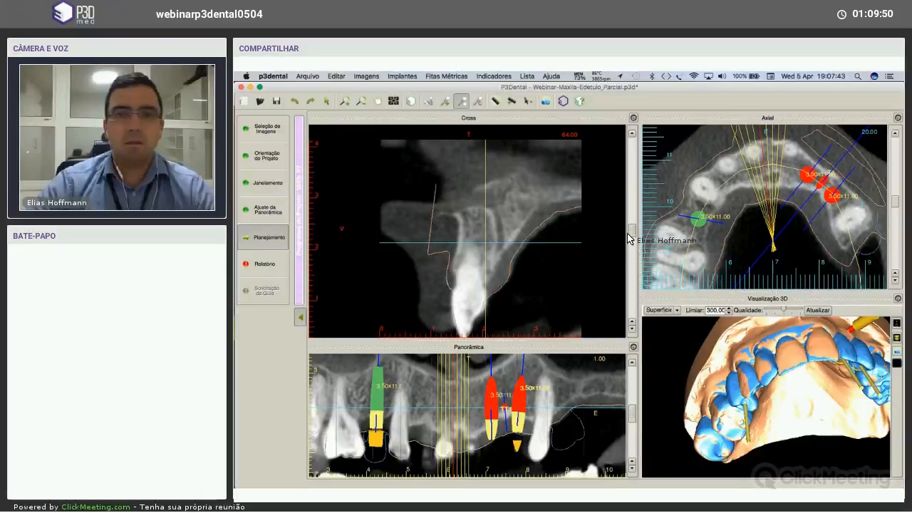
scroll(635, 232, "up", 4)
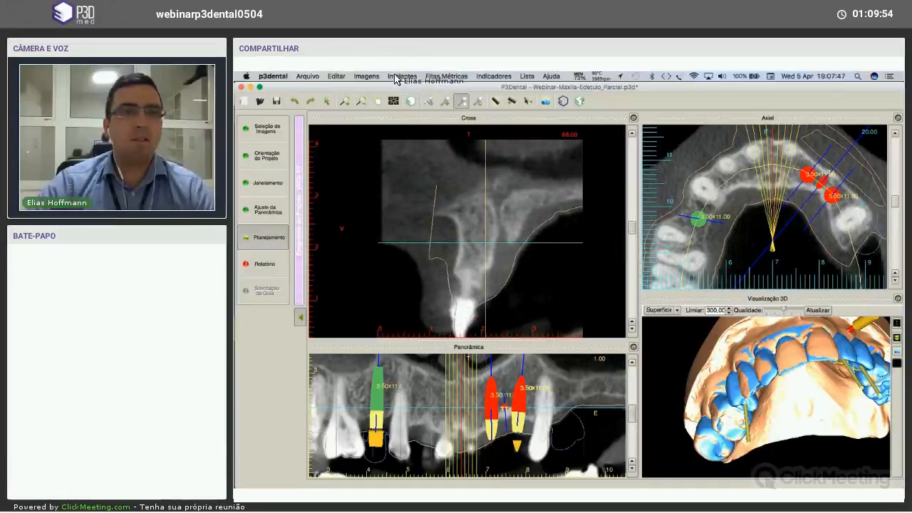
left_click(399, 76)
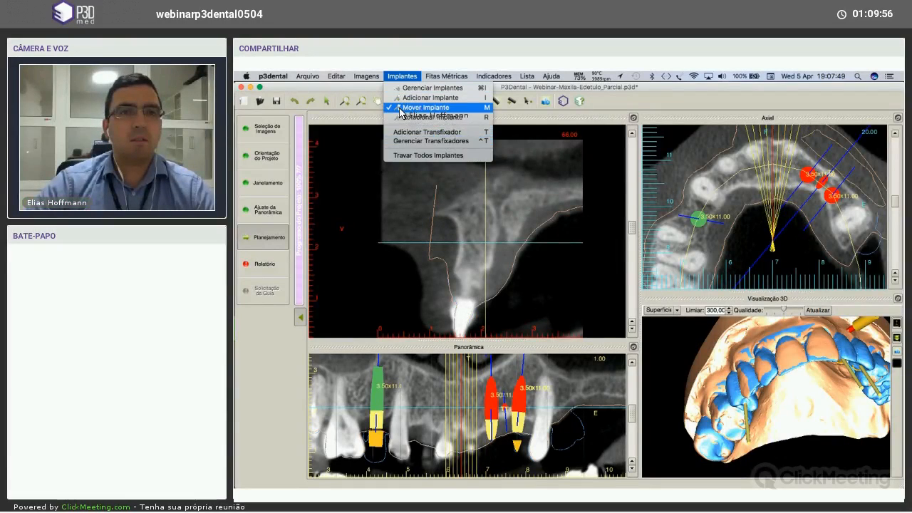
left_click(404, 81)
left_click(404, 78)
left_click(424, 132)
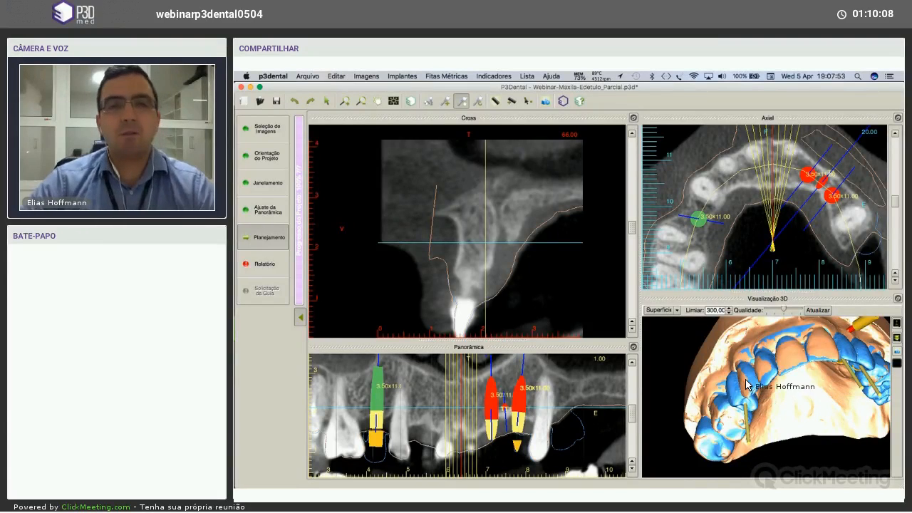
Measure the palatal bone and the adjoining soft tissue in cross-section 67.00.
left_click_drag(744, 380, 759, 371)
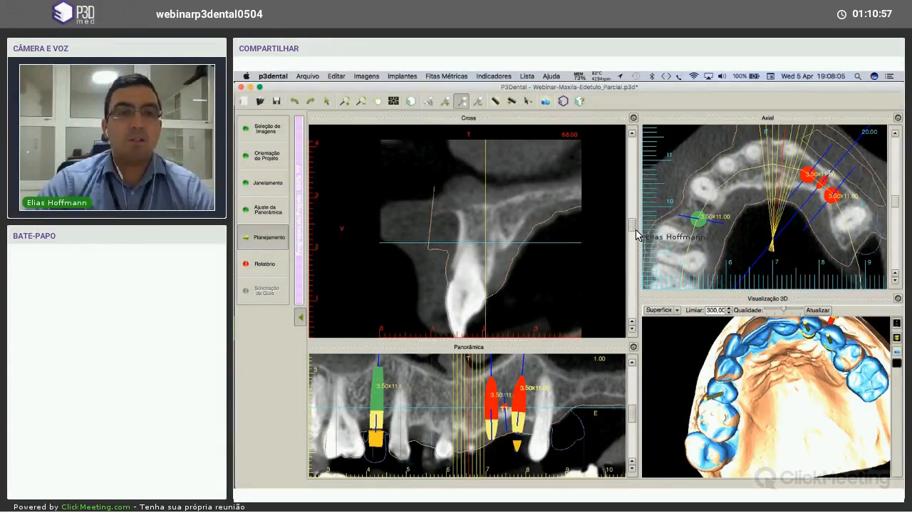
left_click_drag(635, 231, 637, 233)
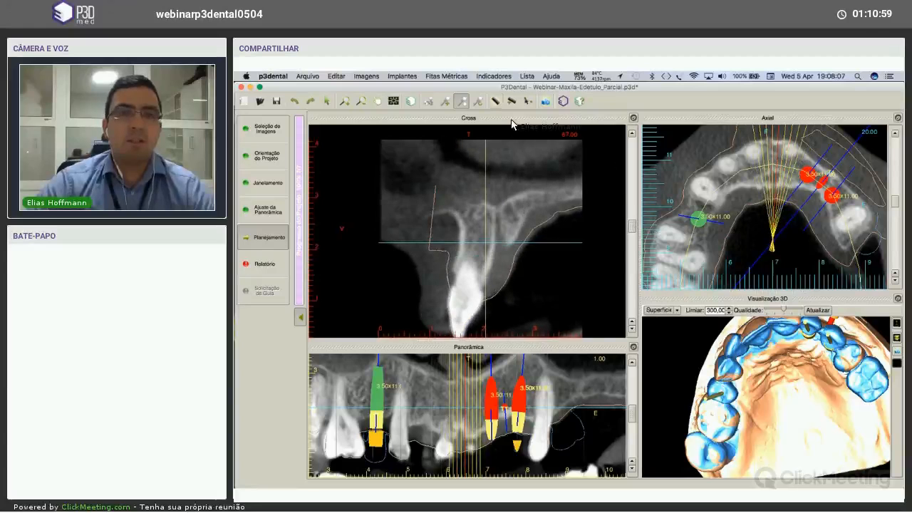
left_click(512, 101)
left_click_drag(512, 202, 520, 217)
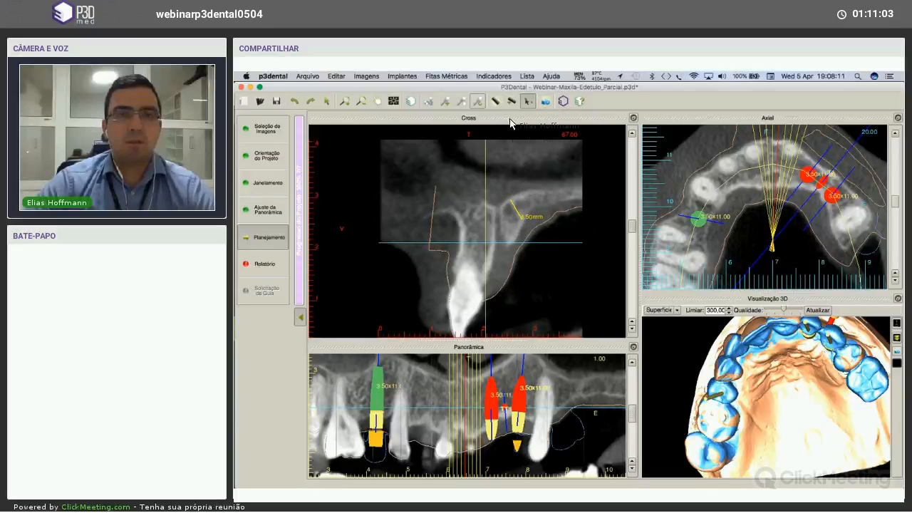
left_click_drag(524, 230, 532, 254)
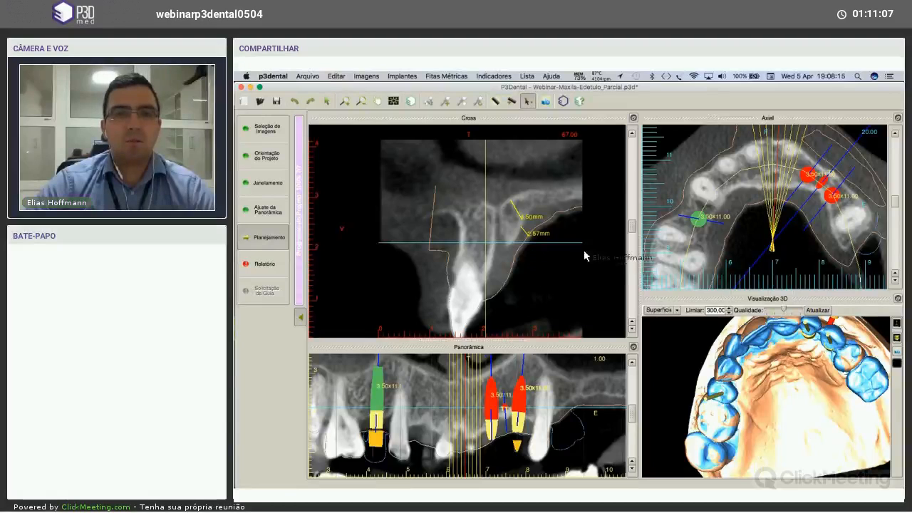
left_click_drag(632, 233, 636, 222)
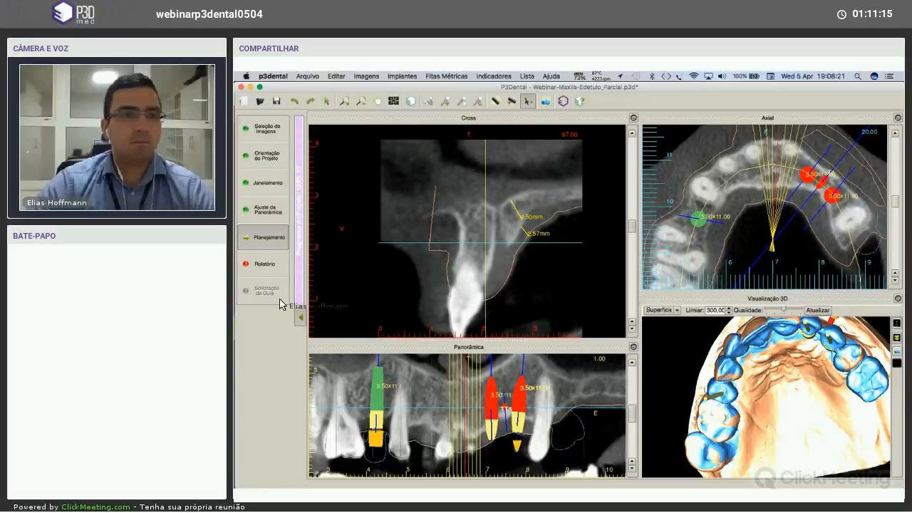
Open the planning report (Relatório do Planejamento) for the implants and fixation pins.
left_click(265, 266)
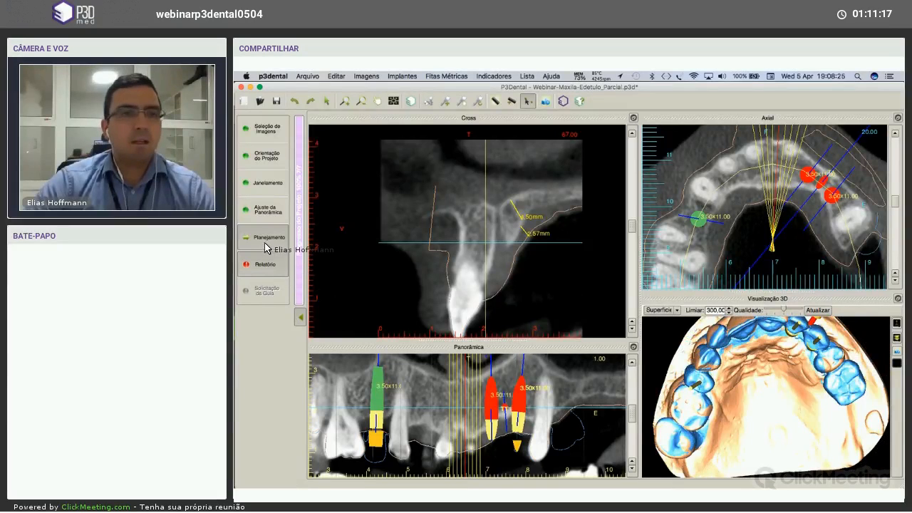
left_click(266, 244)
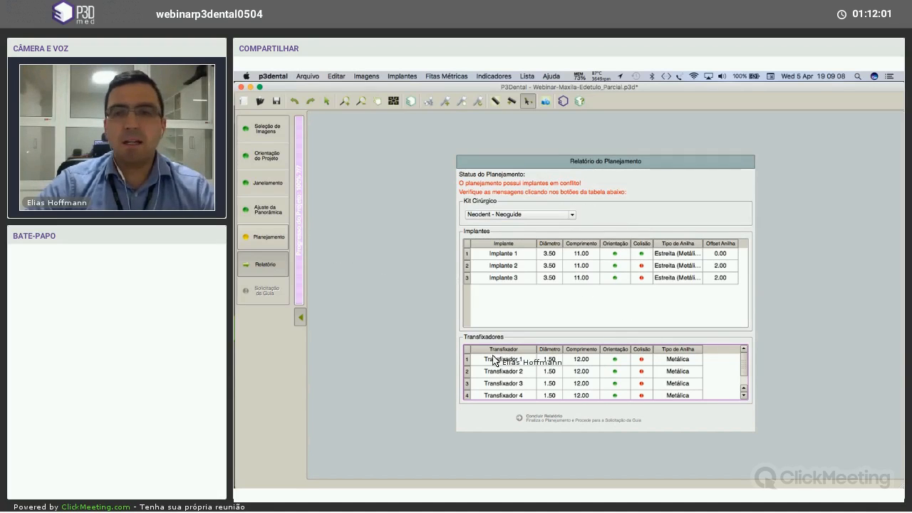
left_click(268, 238)
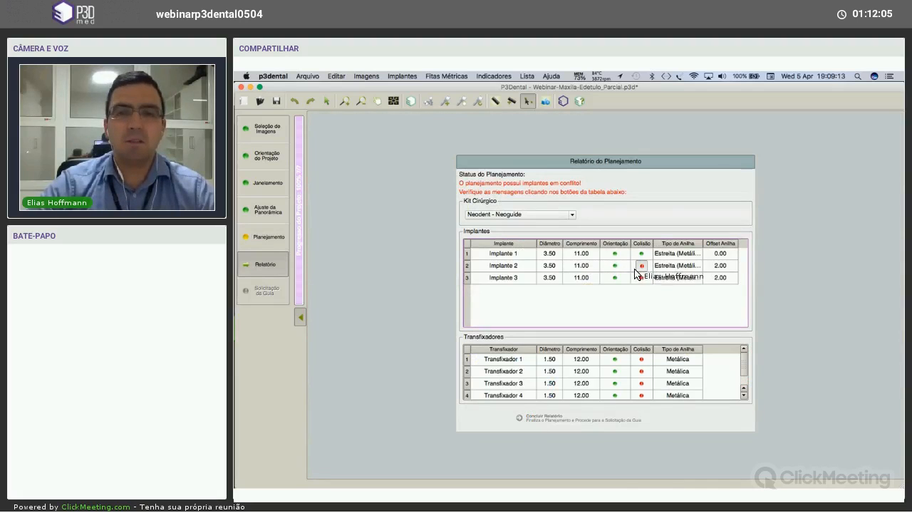
Ignore the collision warnings of Implante 2 and 3 and of Transfixador 1 to 4 in the planning report.
left_click(640, 265)
left_click(640, 276)
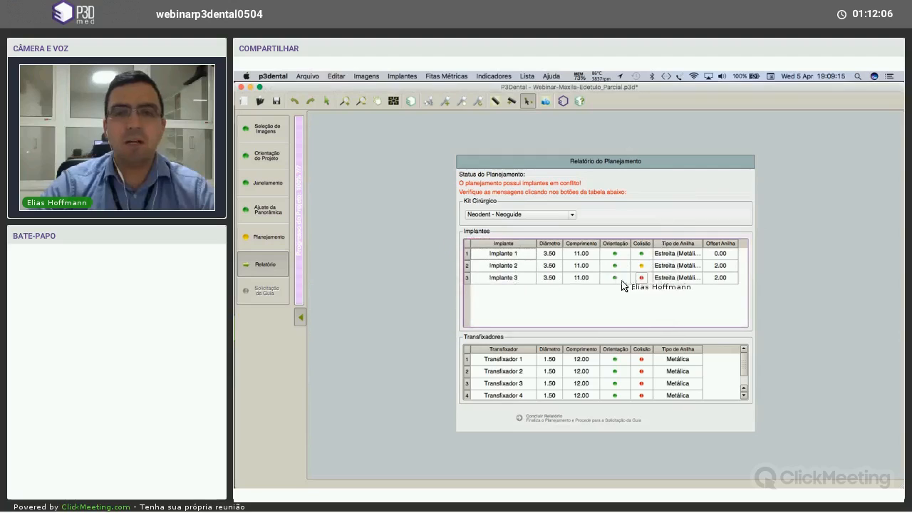
left_click(580, 293)
left_click(638, 360)
left_click(581, 293)
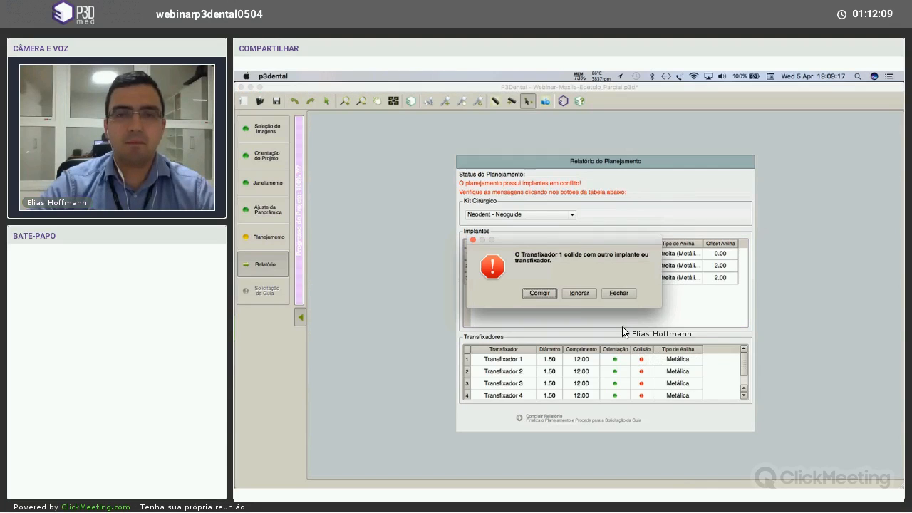
left_click(641, 371)
left_click(579, 293)
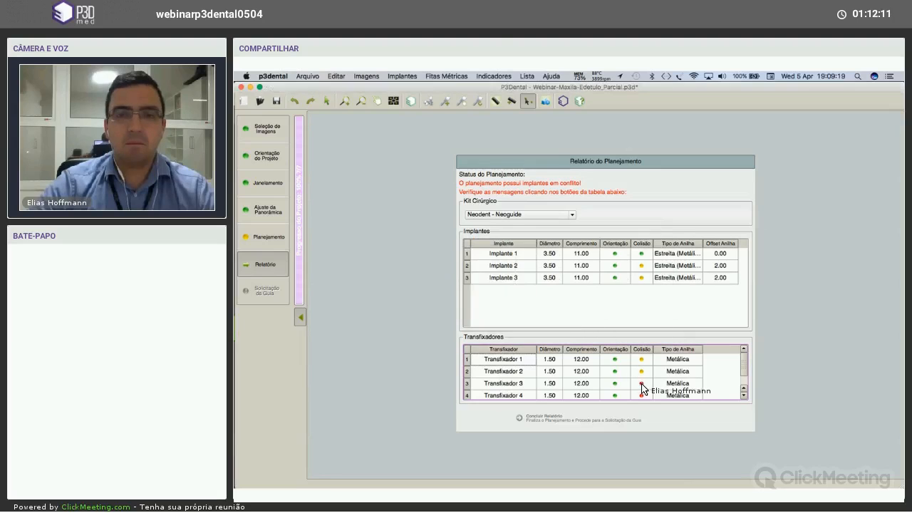
left_click(640, 384)
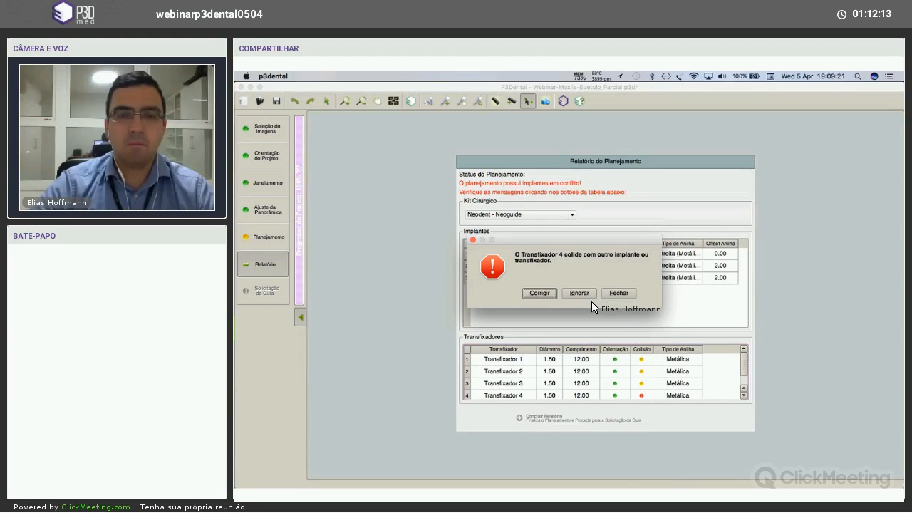
left_click(578, 293)
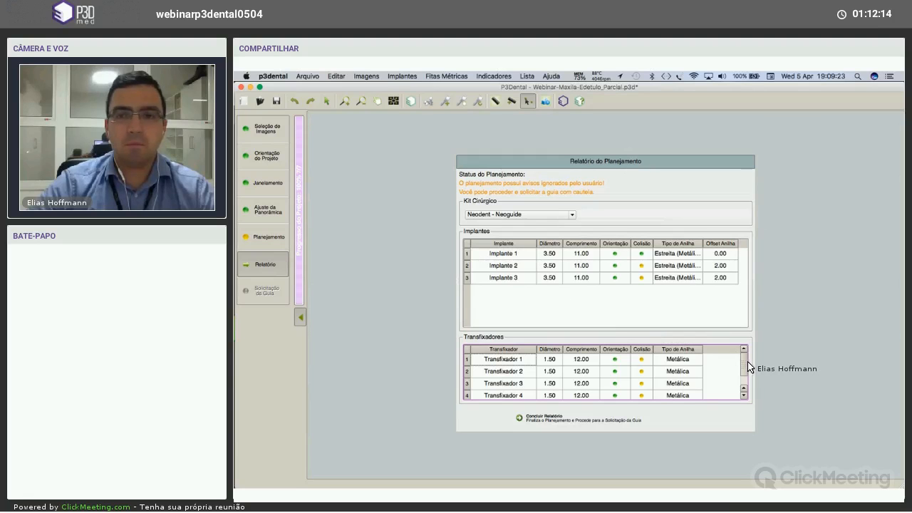
Keep Neodent - Neoguide as the surgical kit and conclude the report to proceed to the guide request.
left_click_drag(746, 363, 743, 372)
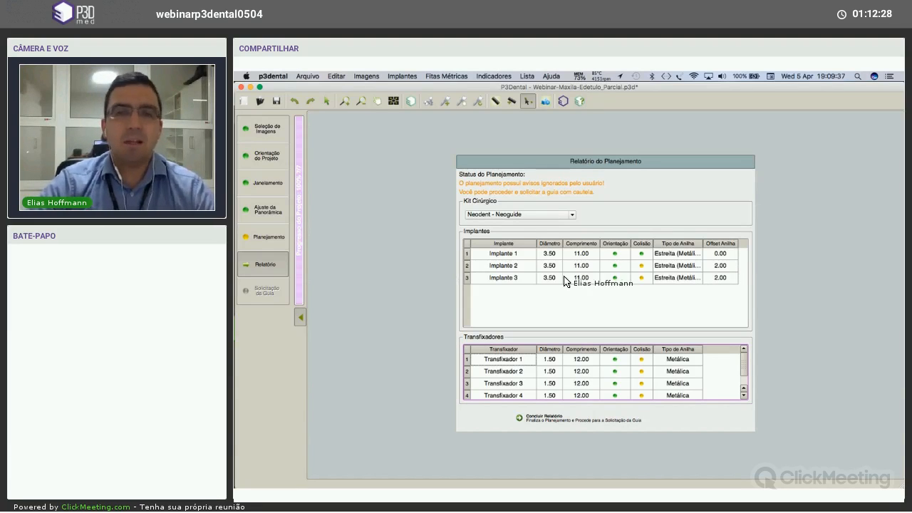
left_click(572, 215)
left_click(583, 235)
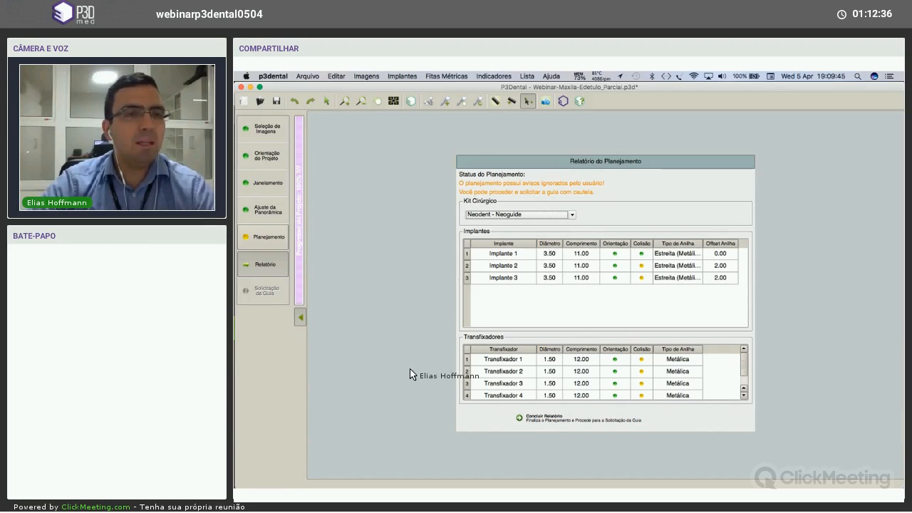
left_click(557, 421)
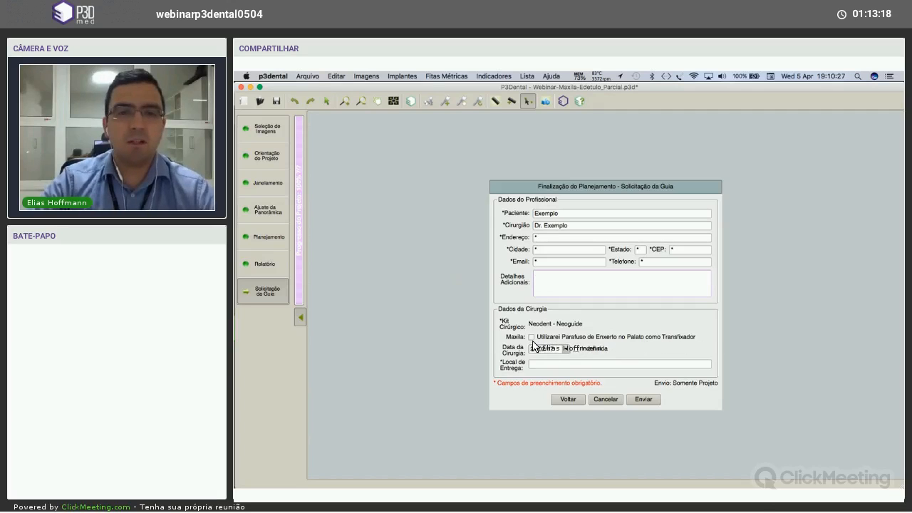
Enable the use of a palatal graft screw as fixation pin in the guide request and view the surgery date calendar.
left_click(554, 336)
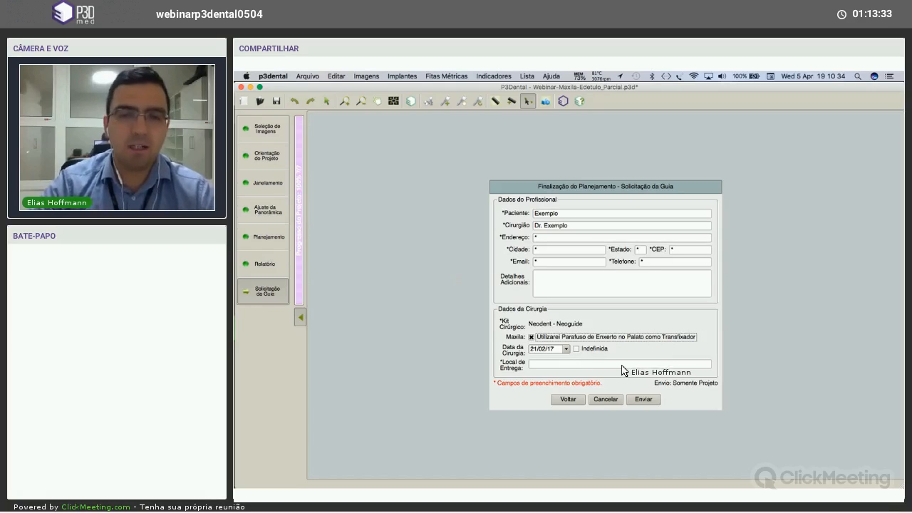
left_click(567, 349)
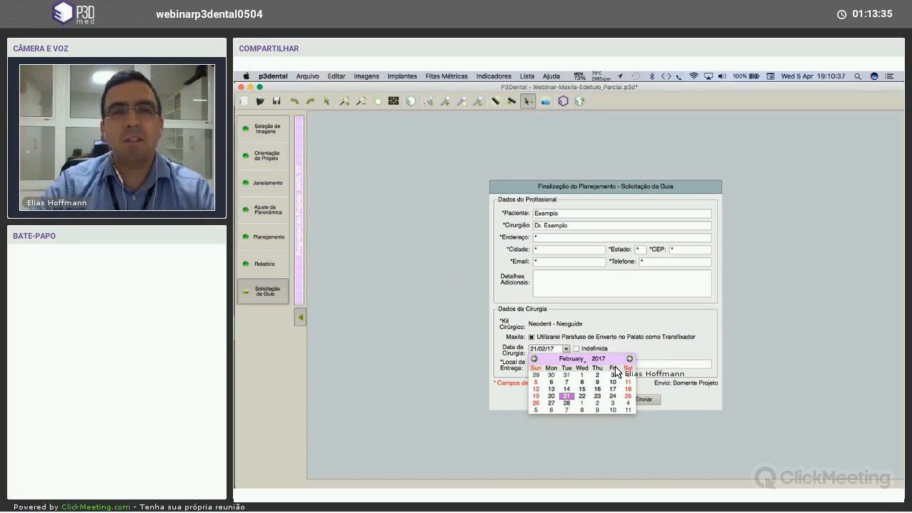
left_click(645, 399)
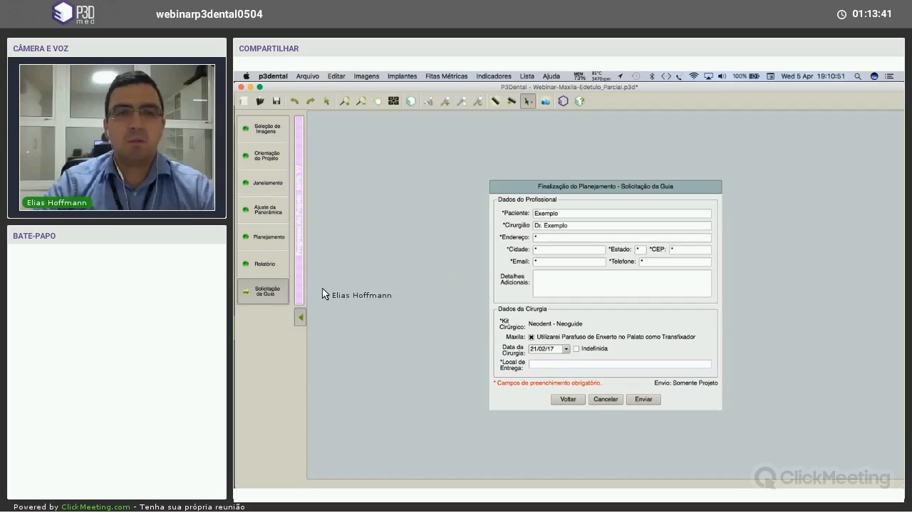
Return to the planning views and make the implants semi-transparent in the implant manager.
left_click(266, 264)
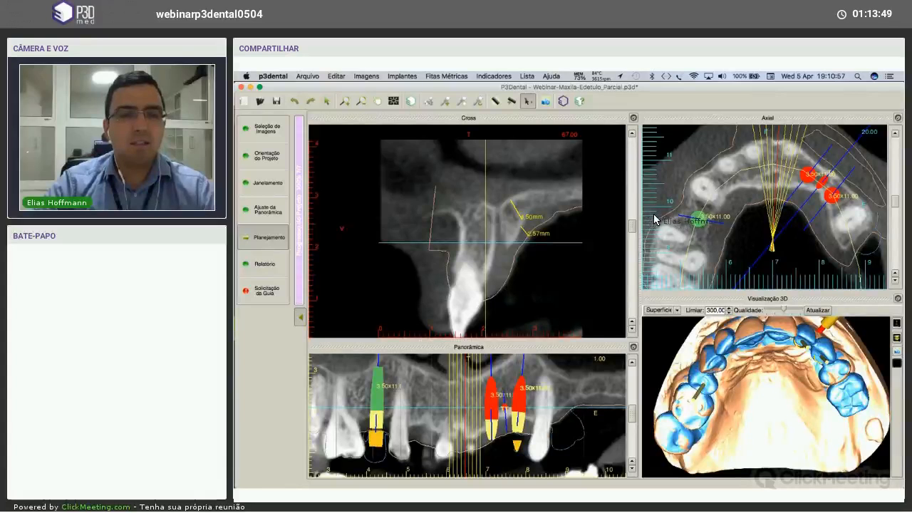
left_click_drag(632, 226, 584, 261)
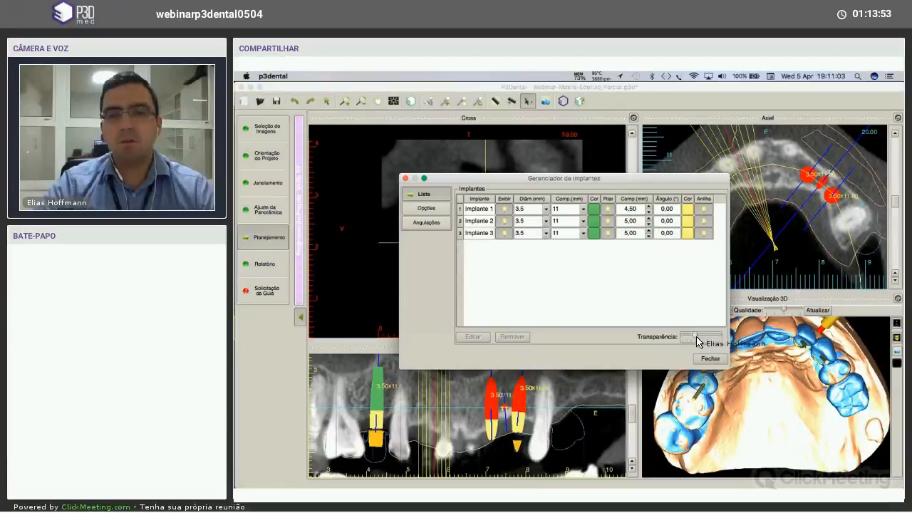
left_click(711, 359)
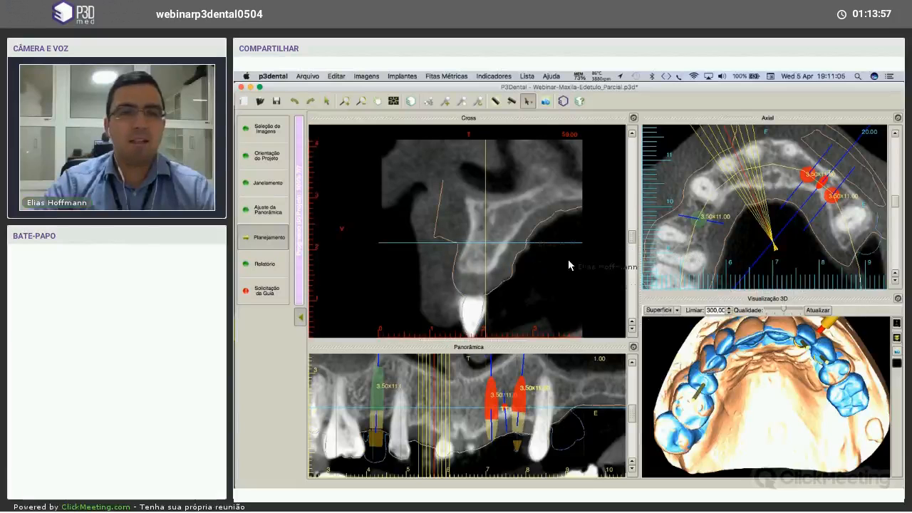
Examine the green implant and its sleeve against bone and wax-up in cross-section 44.00 and the axial view.
scroll(745, 382, "down", 3)
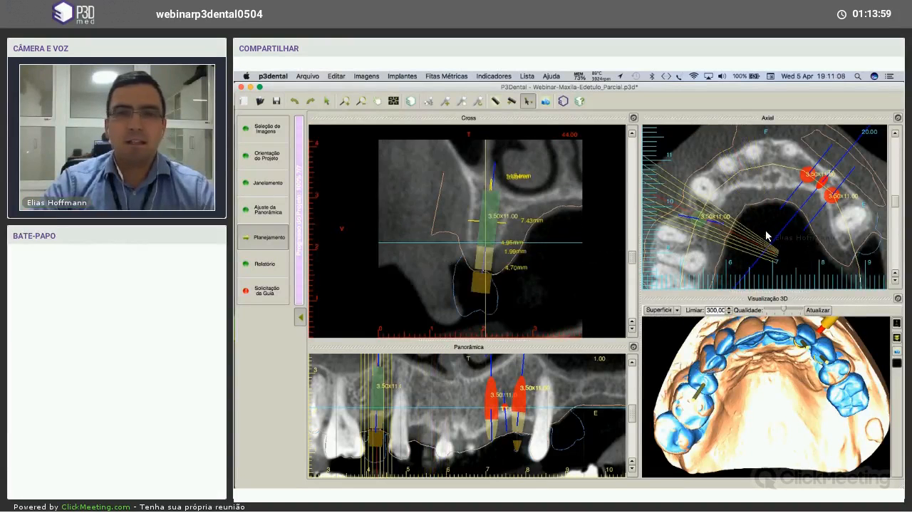
scroll(775, 222, "down", 1)
middle_click_drag(775, 218, 766, 224)
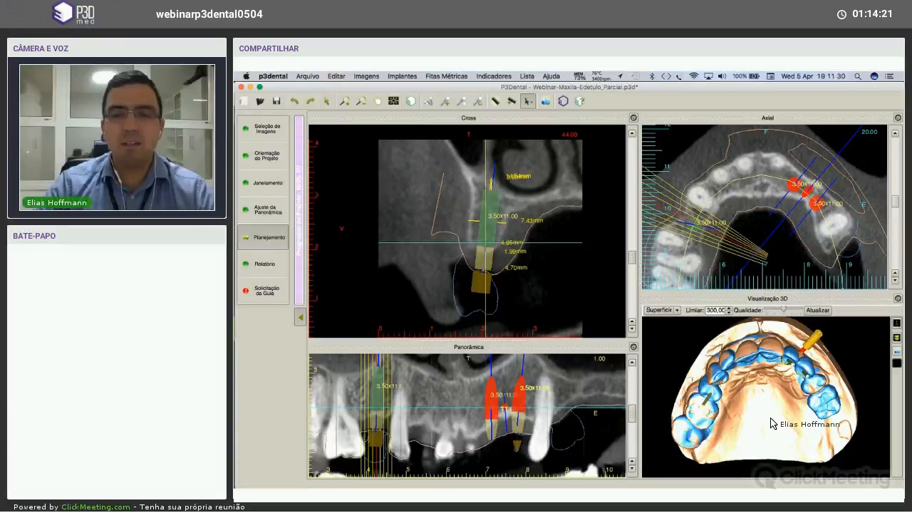
Compare the green implant with the adjacent tooth and wax-up outline across cross-sections 44.00 to 52.00.
mouse_move(763, 408)
left_mouse_down()
mouse_move(742, 400)
mouse_move(753, 406)
left_mouse_up()
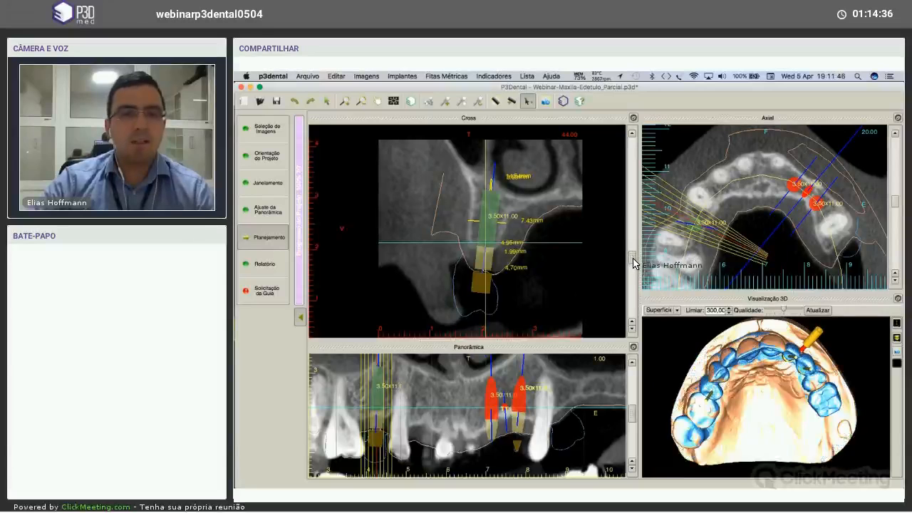
scroll(632, 264, "up", 3)
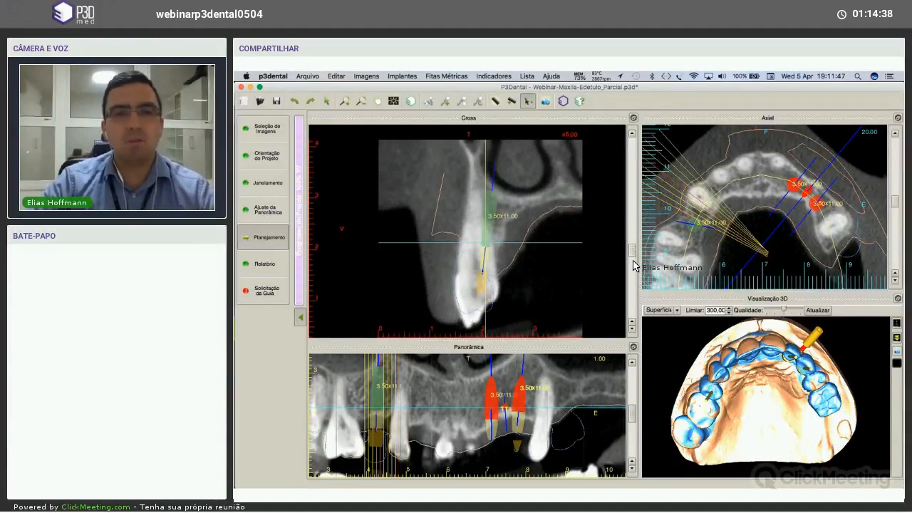
scroll(633, 264, "down", 1)
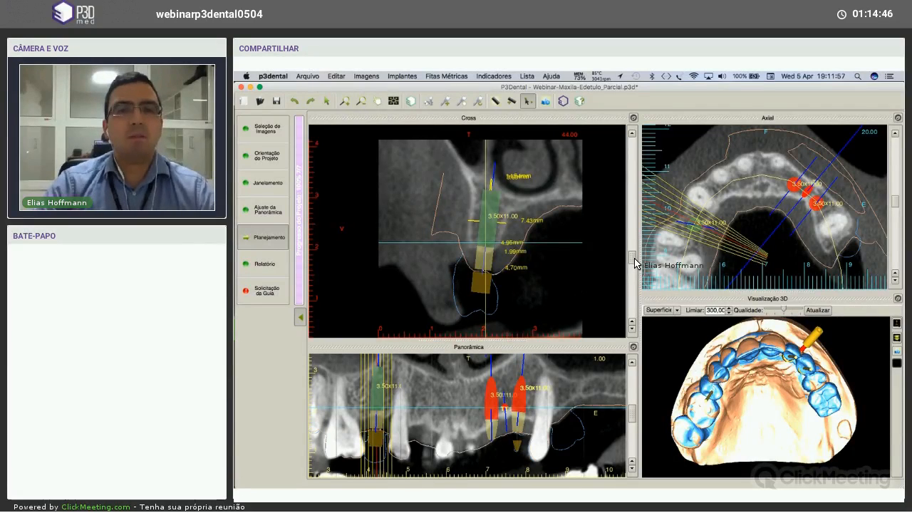
left_click_drag(633, 258, 633, 249)
scroll(635, 255, "up", 2)
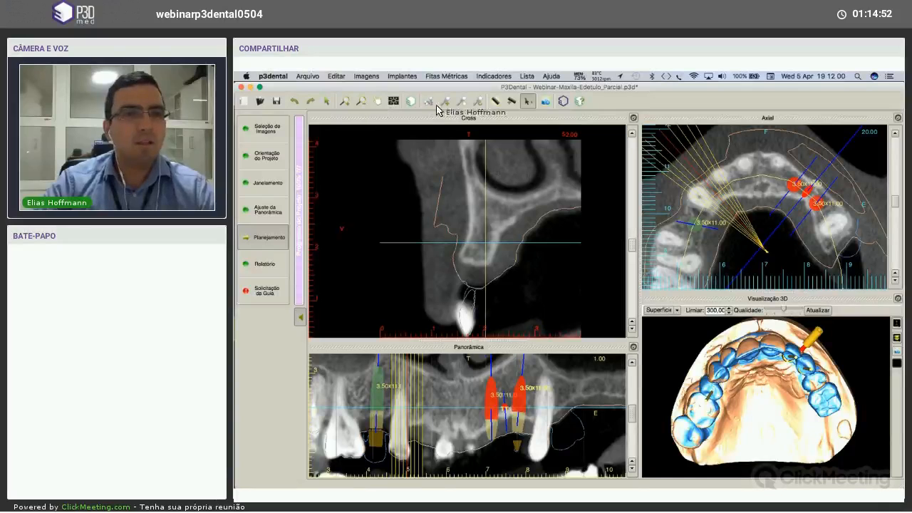
scroll(606, 275, "down", 8)
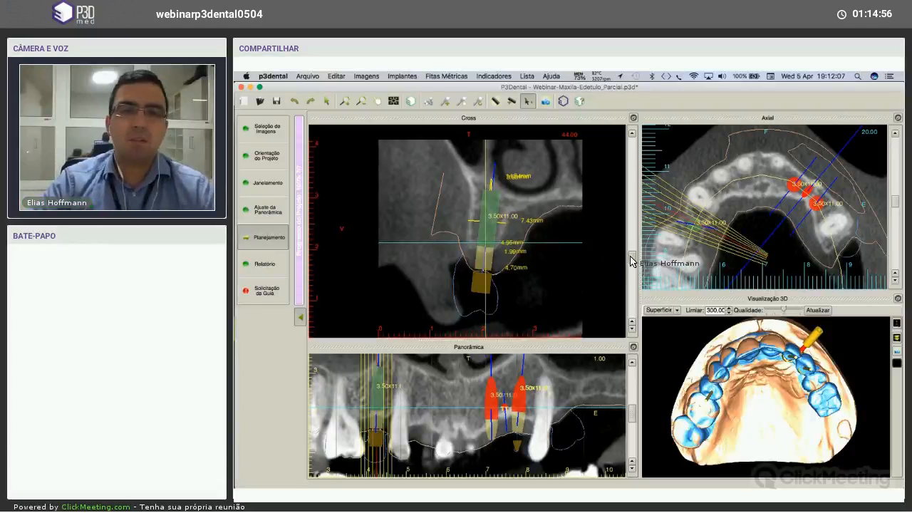
Inspect the fixation pin in cross-section 78.00 and the red implant with its sleeve in 75.00, returning to 44.00.
left_click_drag(633, 256, 631, 217)
scroll(632, 215, "up", 4)
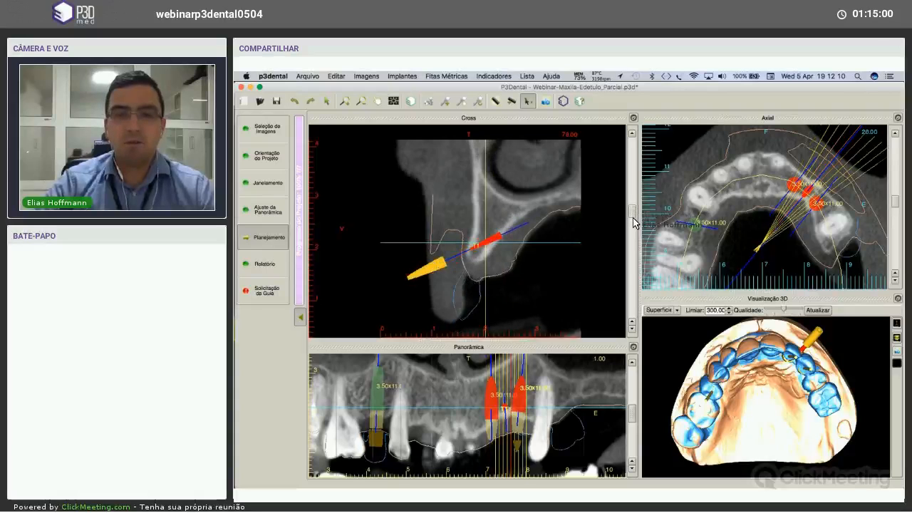
scroll(634, 223, "down", 6)
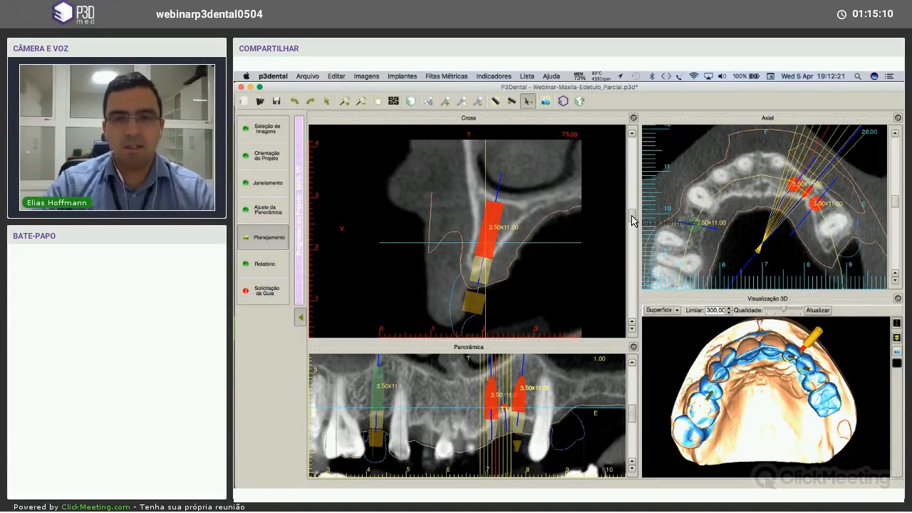
left_click_drag(632, 216, 631, 263)
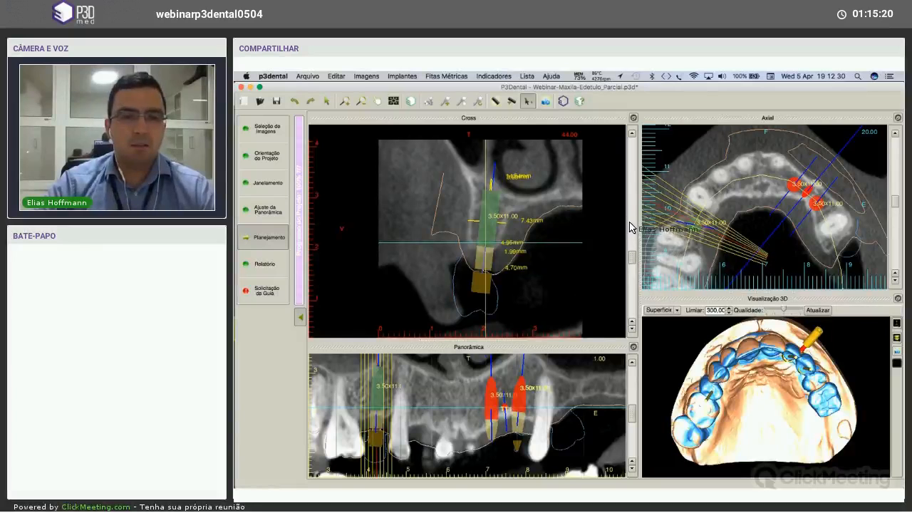
Examine the anterior teeth and wax-up outlines through cross-sections 43.00 to 72.00, finishing at the green implant in 44.00.
scroll(626, 215, "down", 1)
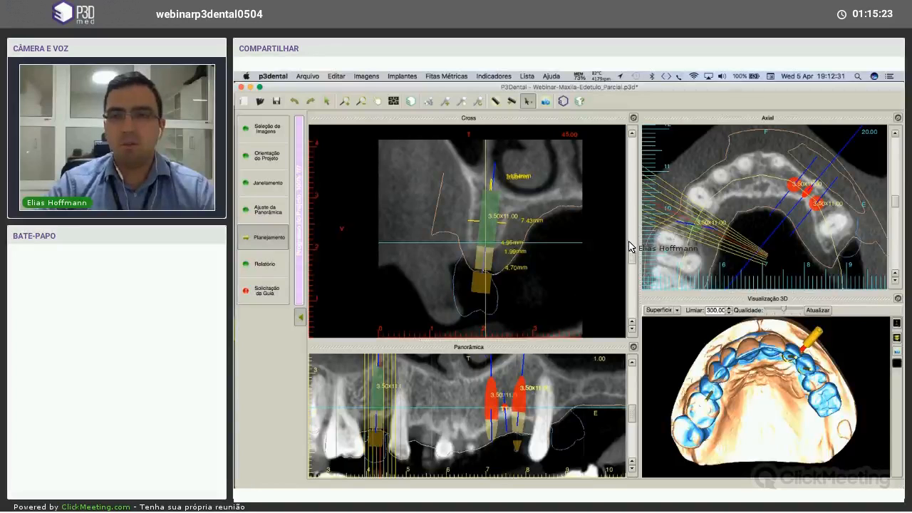
scroll(626, 264, "up", 2)
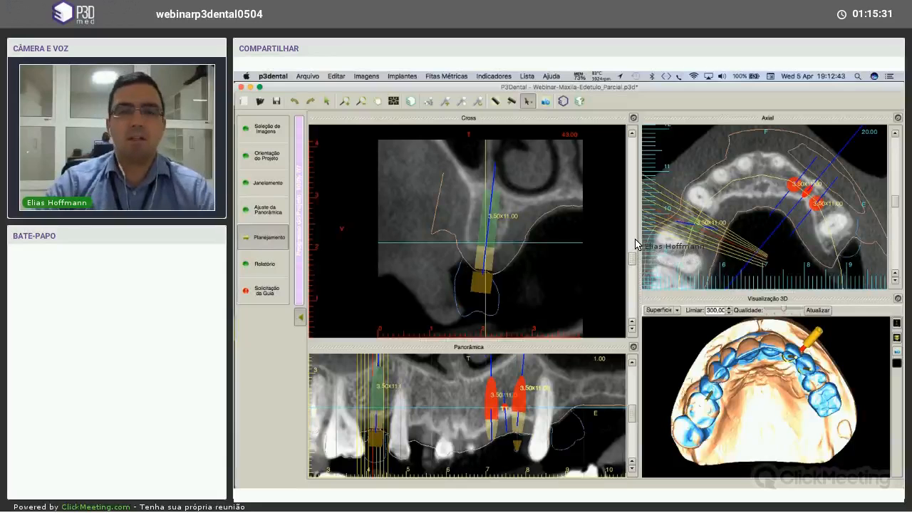
left_click(637, 245)
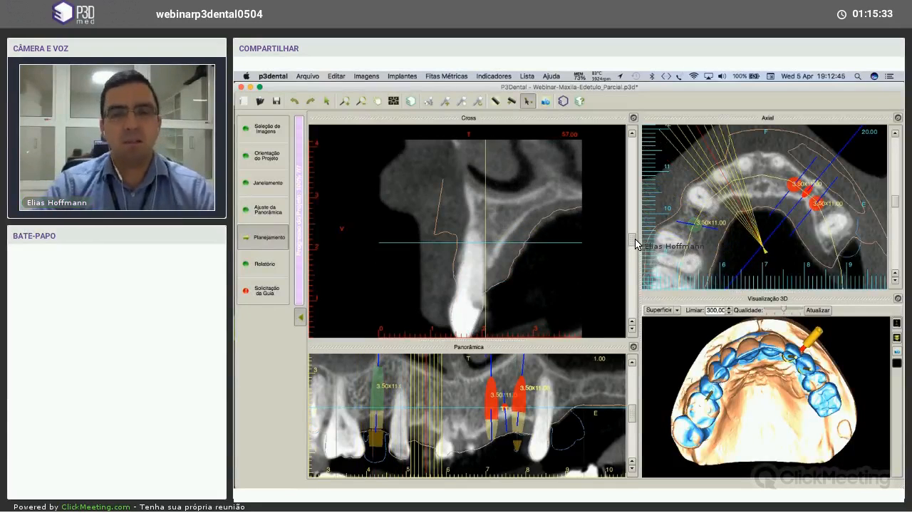
left_click_drag(635, 240, 633, 224)
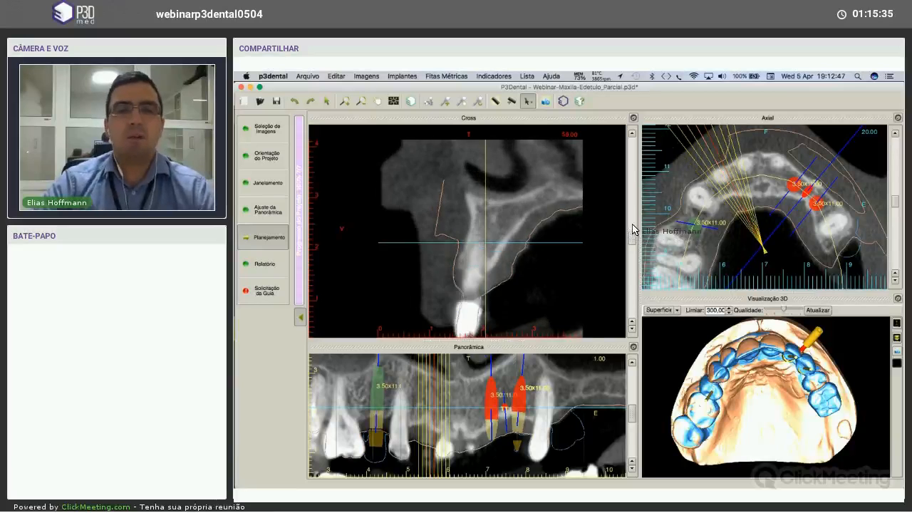
scroll(633, 226, "up", 13)
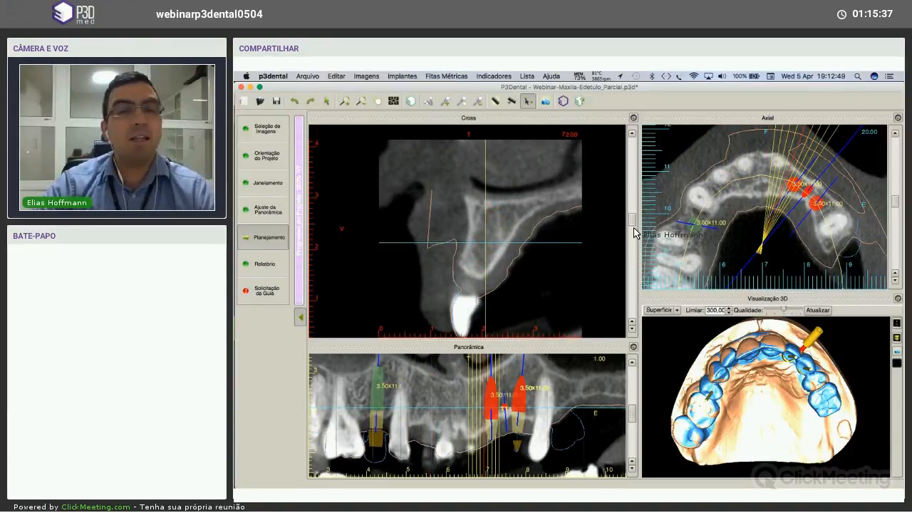
scroll(634, 239, "down", 9)
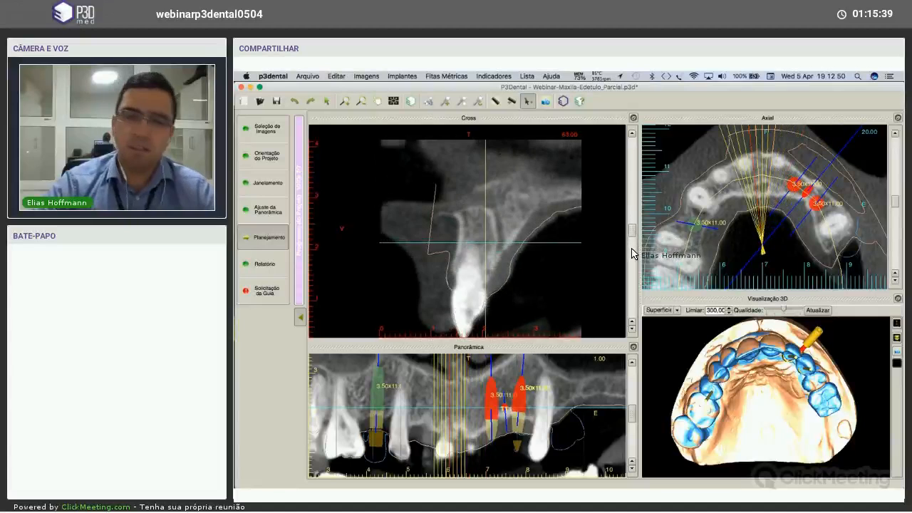
scroll(632, 254, "down", 12)
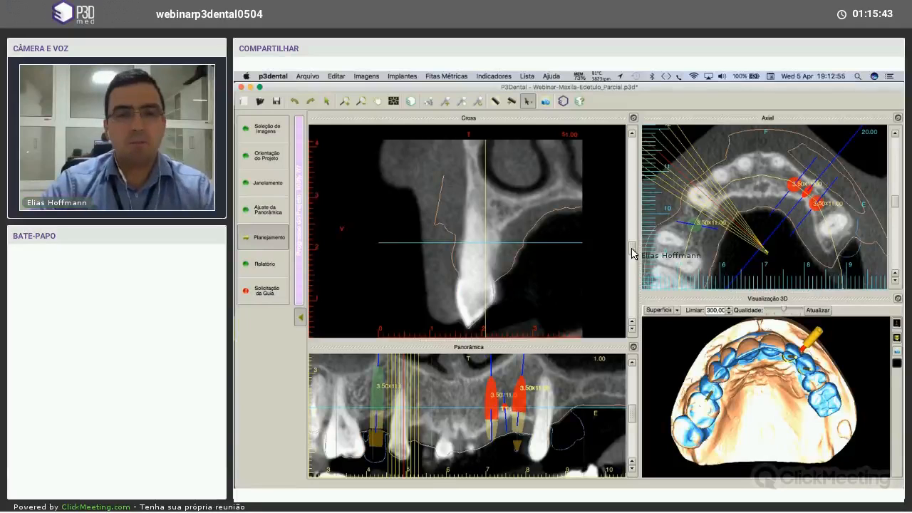
scroll(635, 219, "up", 1)
scroll(637, 223, "up", 20)
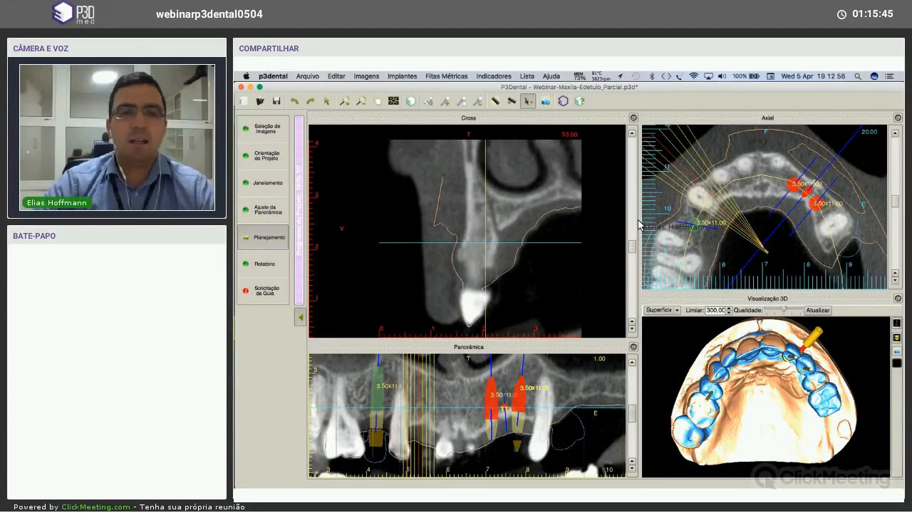
scroll(645, 260, "down", 20)
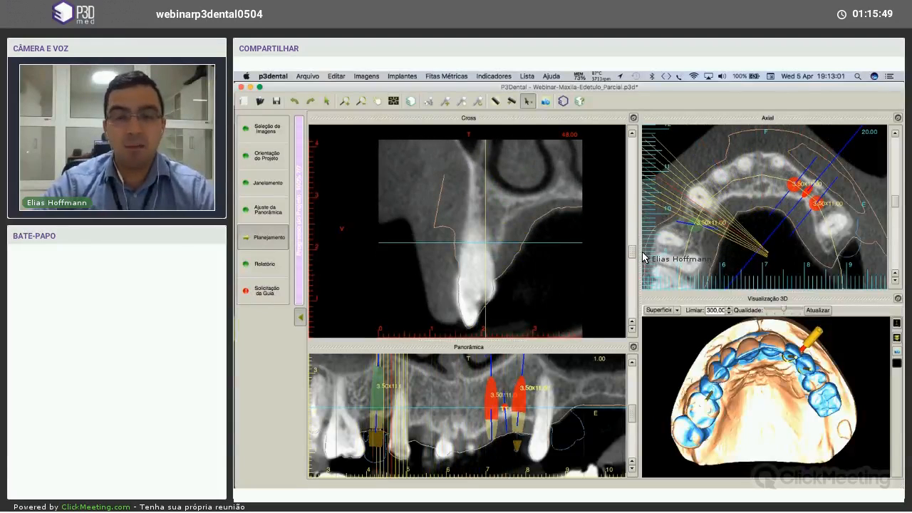
scroll(645, 259, "down", 4)
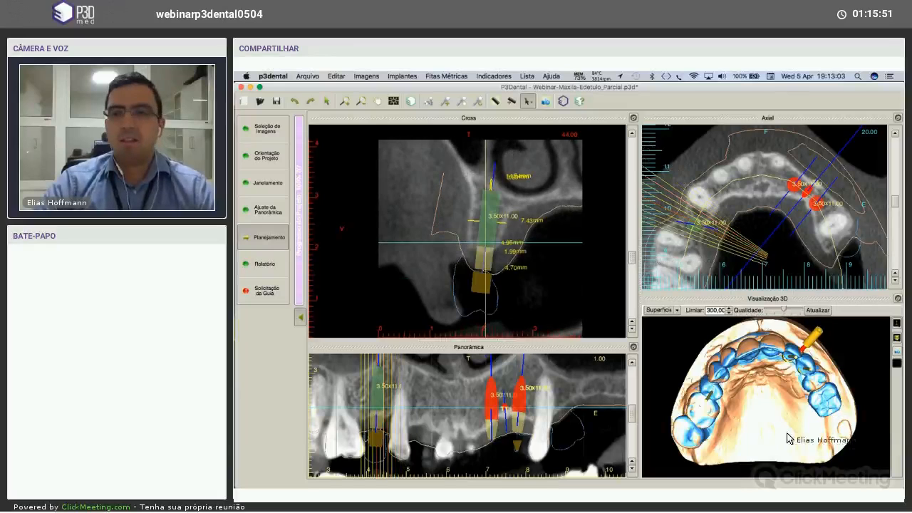
mouse_move(862, 487)
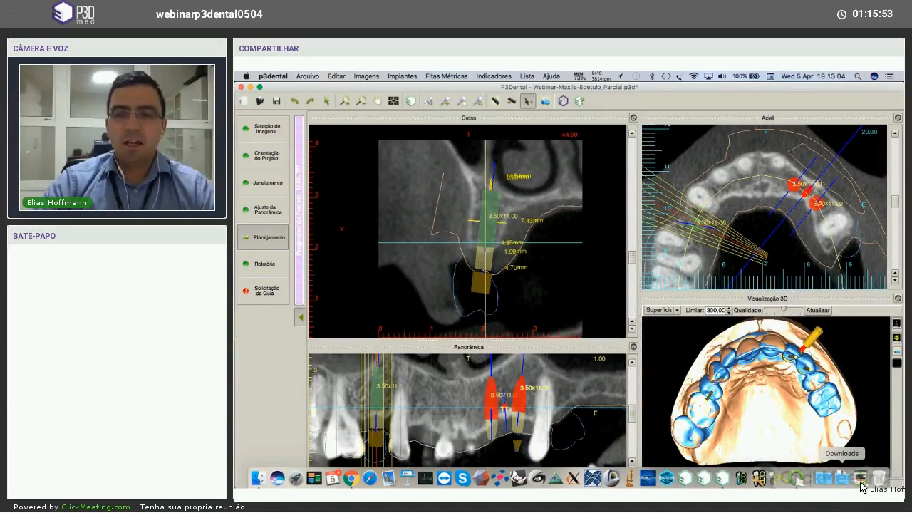